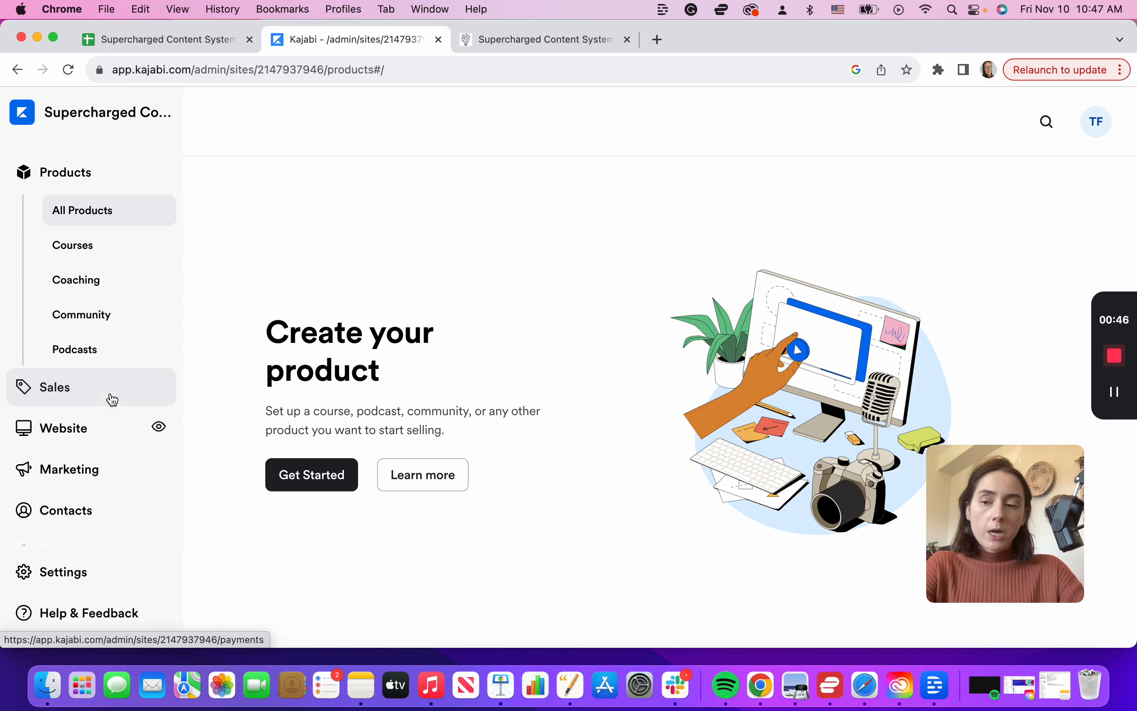
Step: Go from Website to Marketing in the Kajabi sidebar and browse the Marketing Overview page
left_click(102, 426)
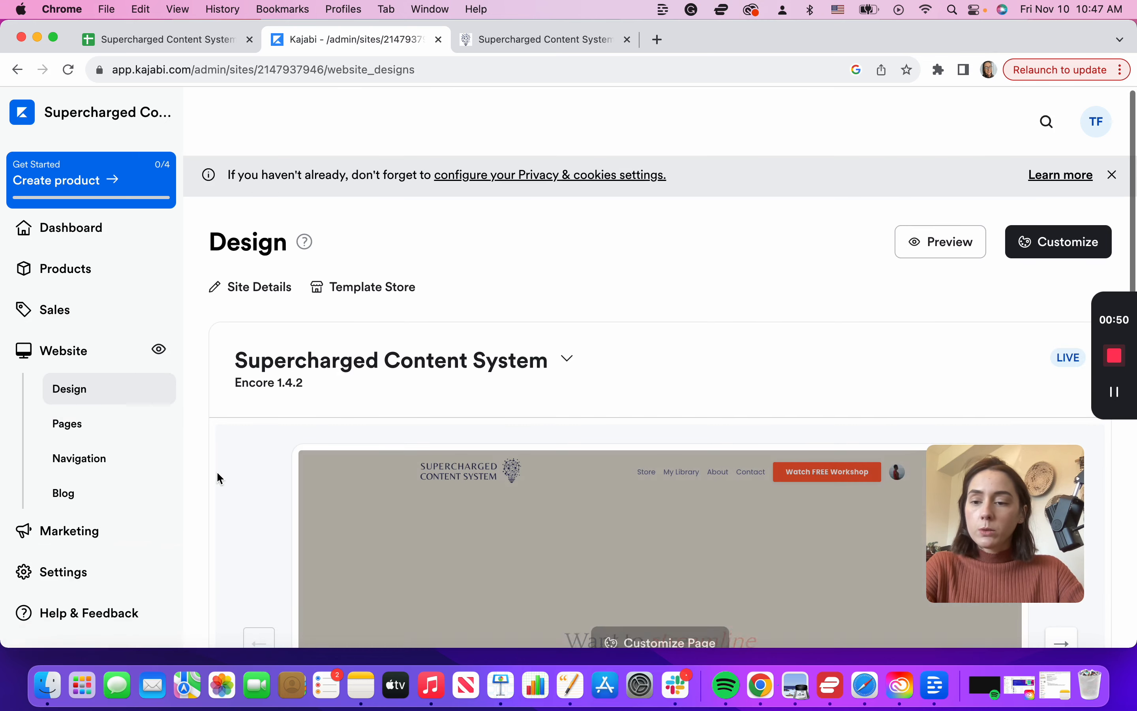
scroll(113, 432, "down", 3)
left_click(89, 437)
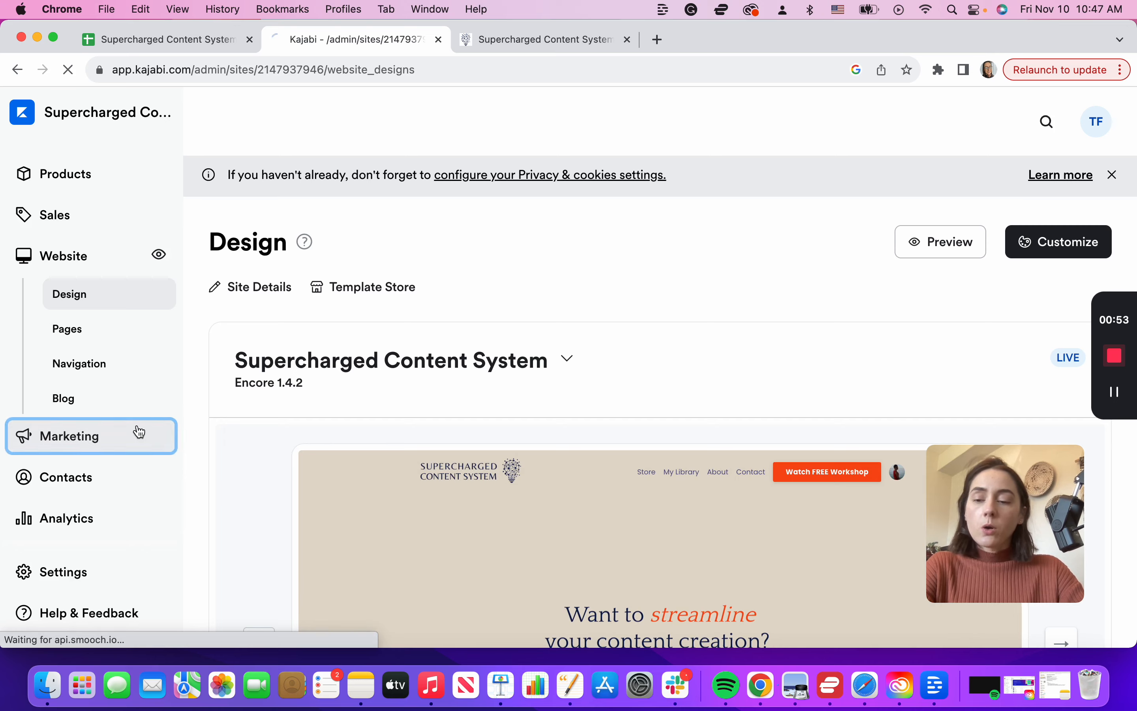
scroll(124, 455, "down", 2)
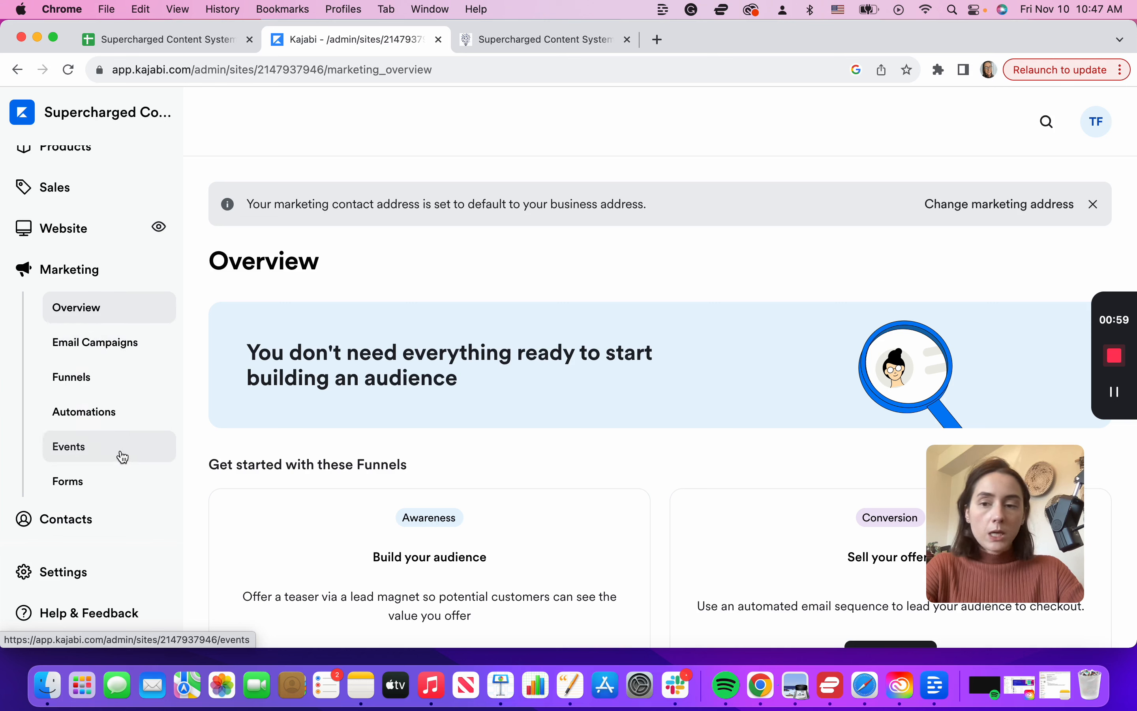
scroll(109, 373, "up", 3)
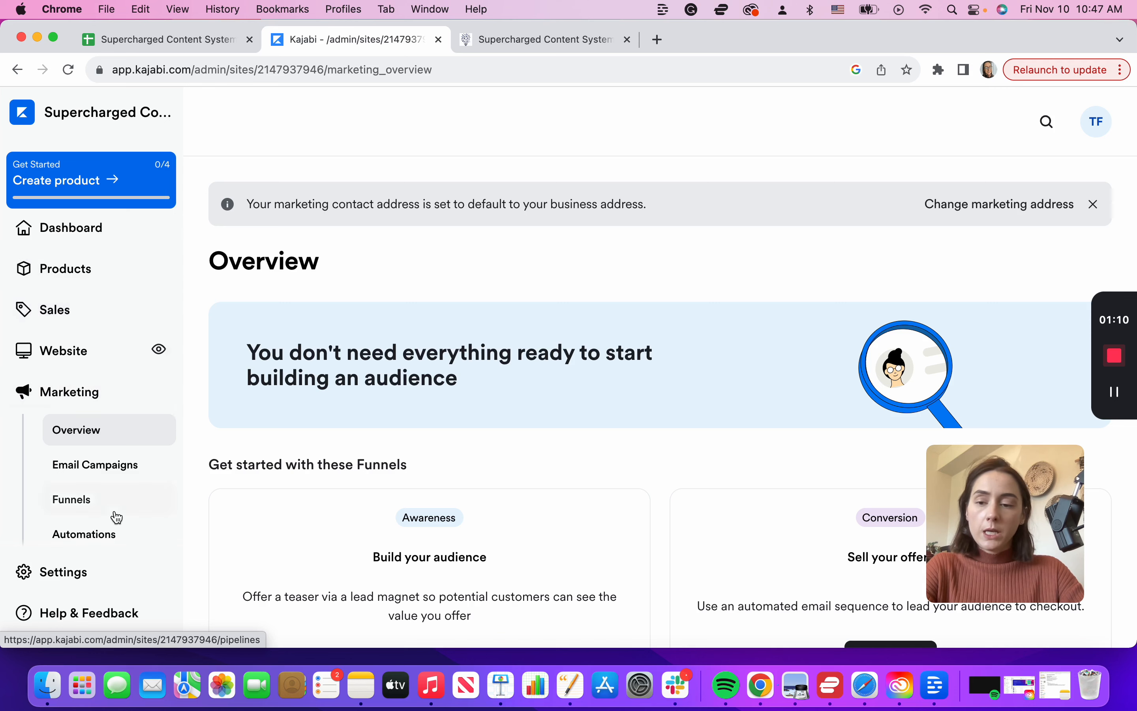
scroll(114, 518, "down", 3)
scroll(127, 346, "up", 3)
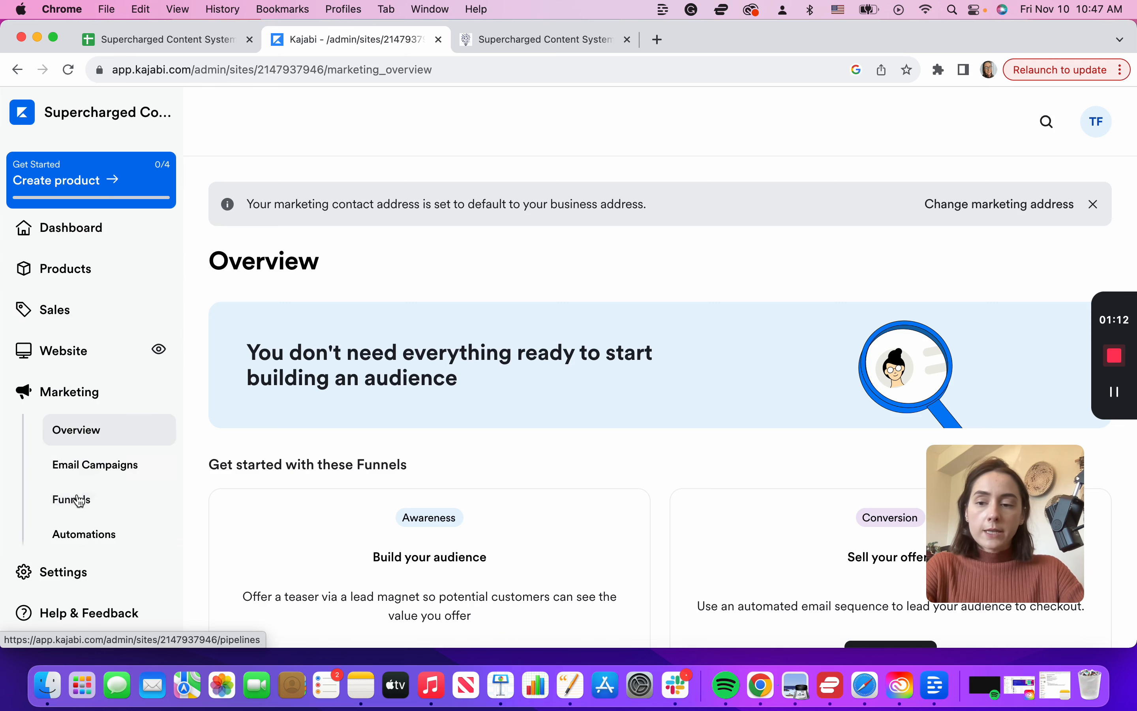
Step: On the live homepage, follow the Watch FREE Workshop button to see where it leads
key("ctrl+Tab")
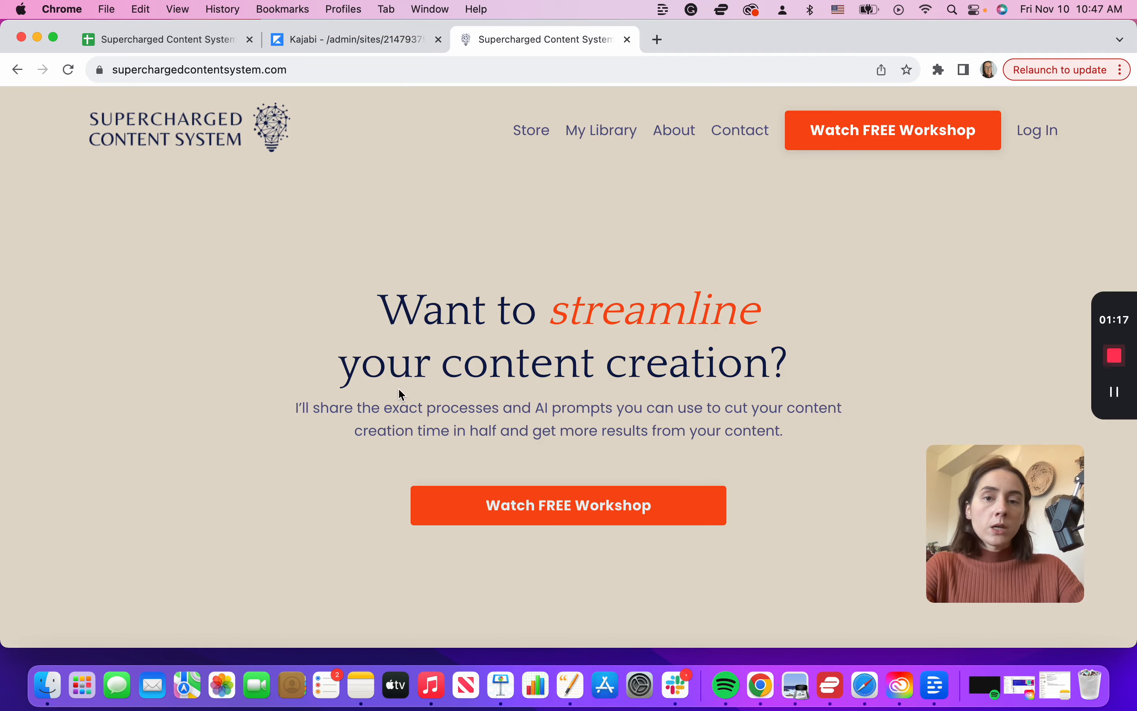
scroll(268, 437, "down", 3)
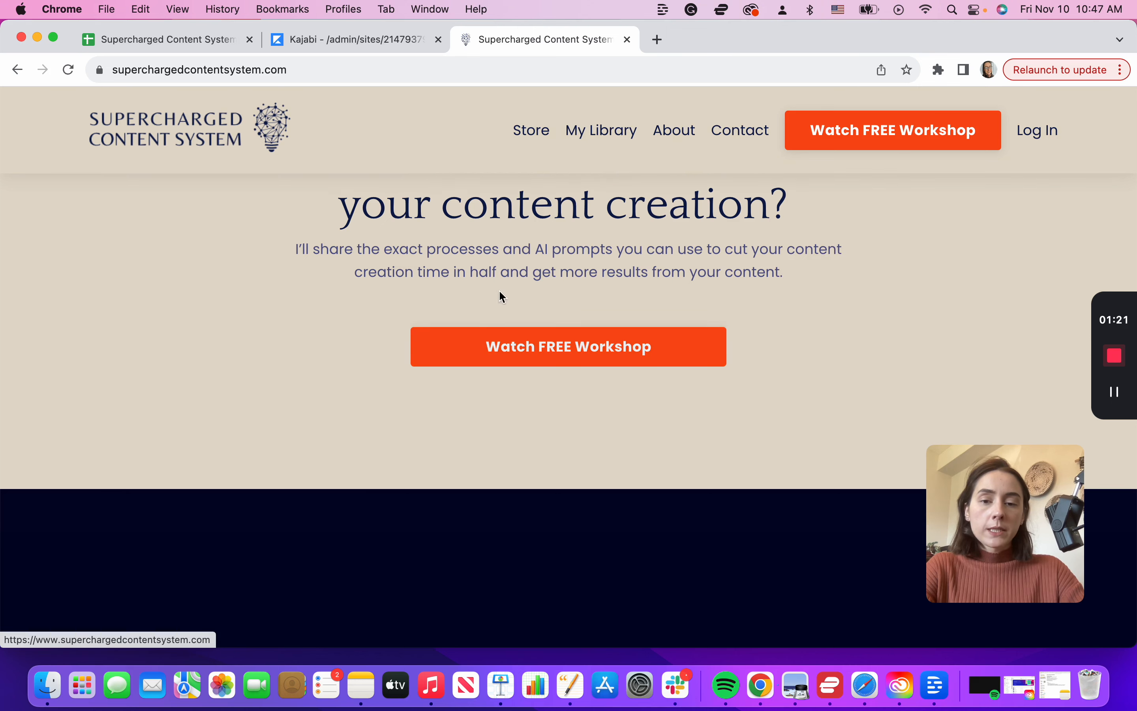
left_click(563, 356)
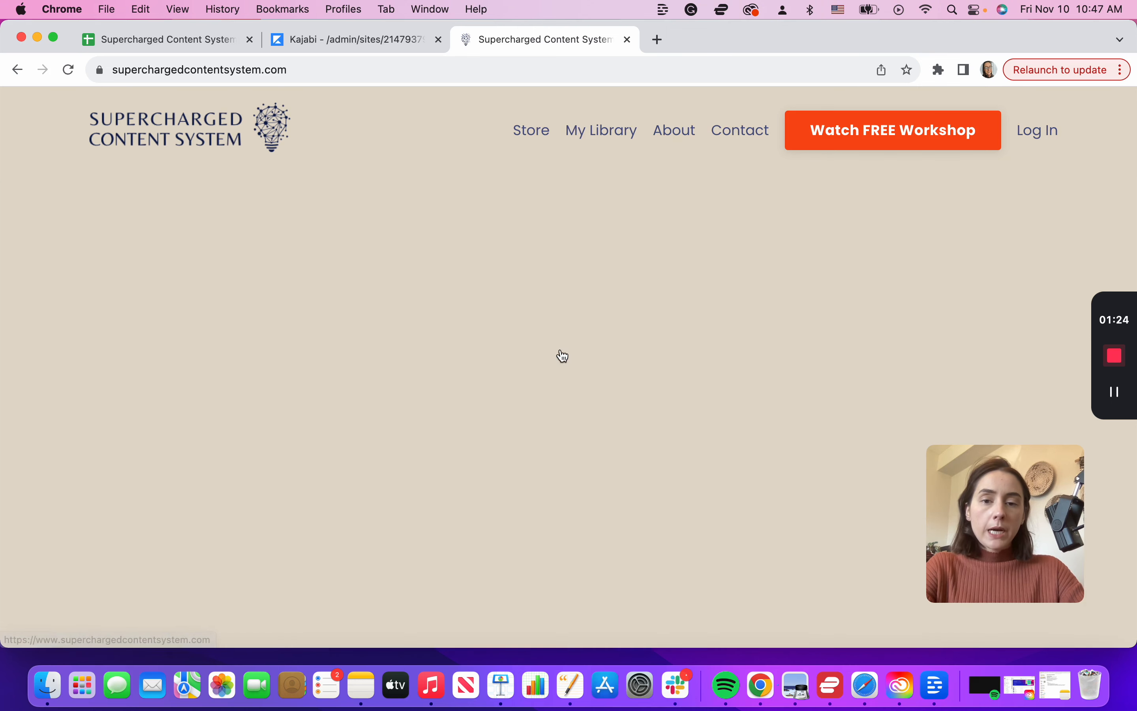
scroll(563, 356, "down", 2)
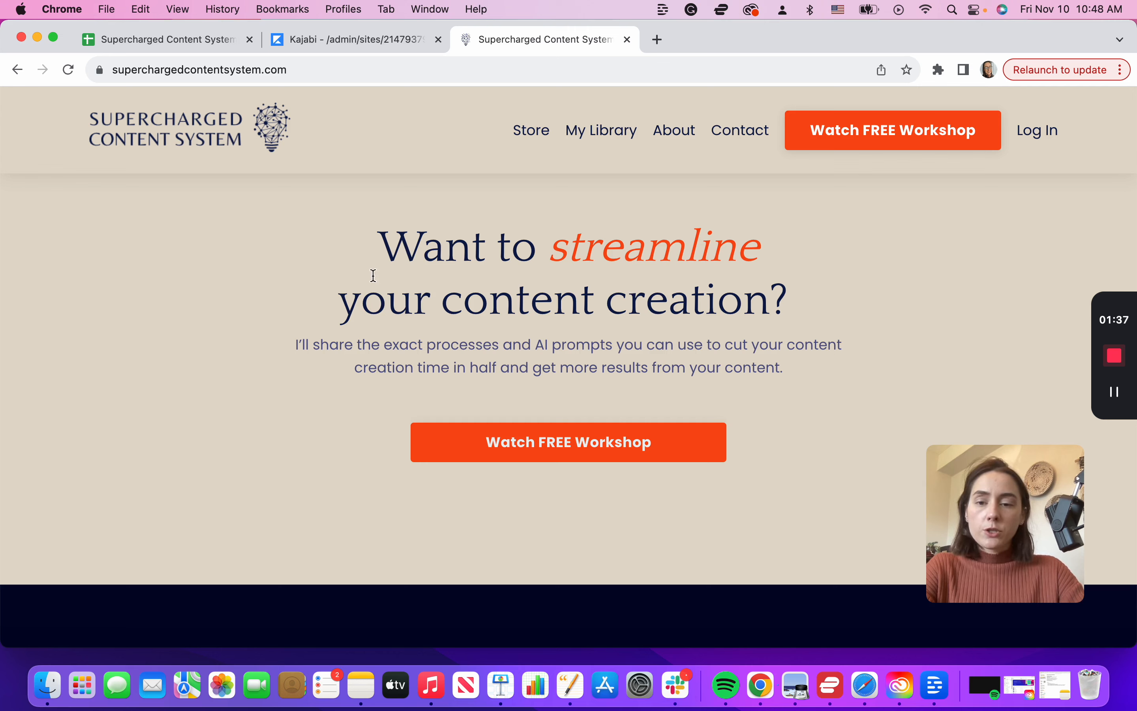
Step: Check the Landing list under Website > Pages in Kajabi, then return to the live homepage
left_click(357, 43)
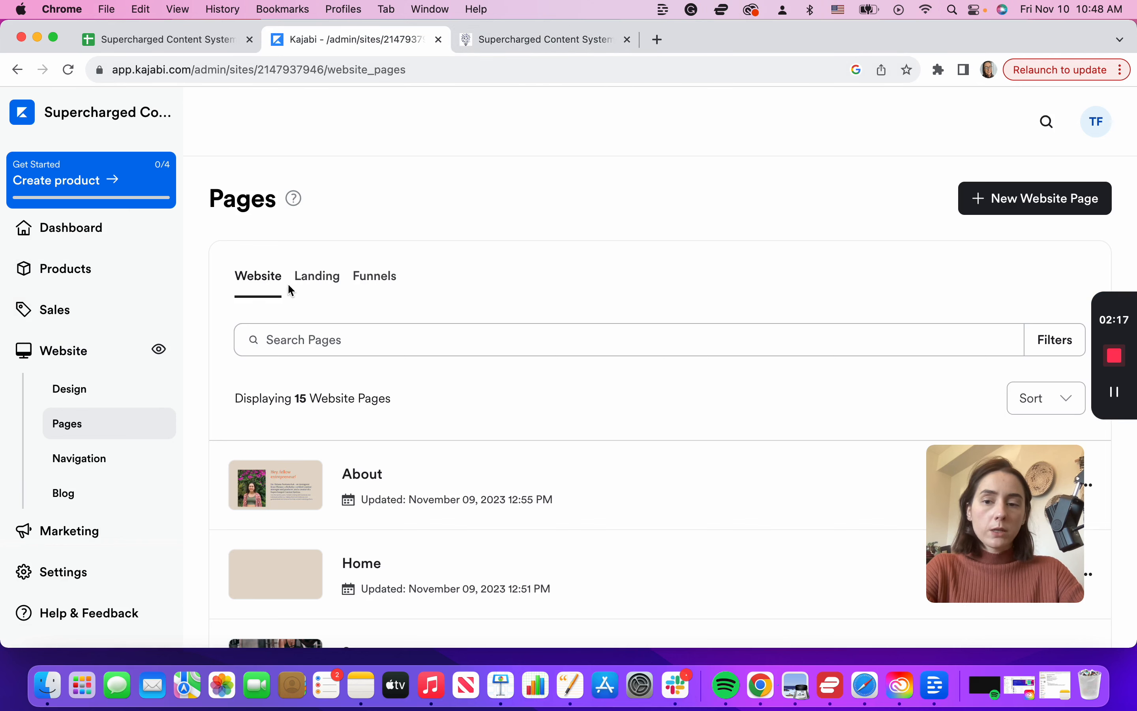
left_click(553, 47)
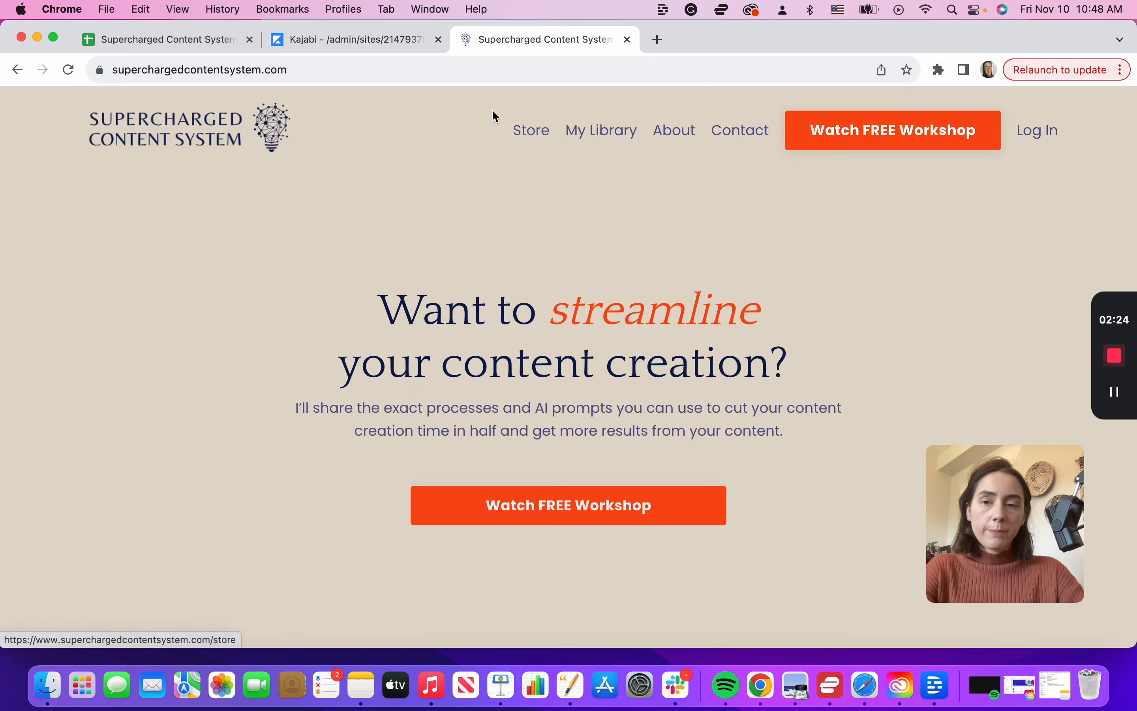
left_click(346, 44)
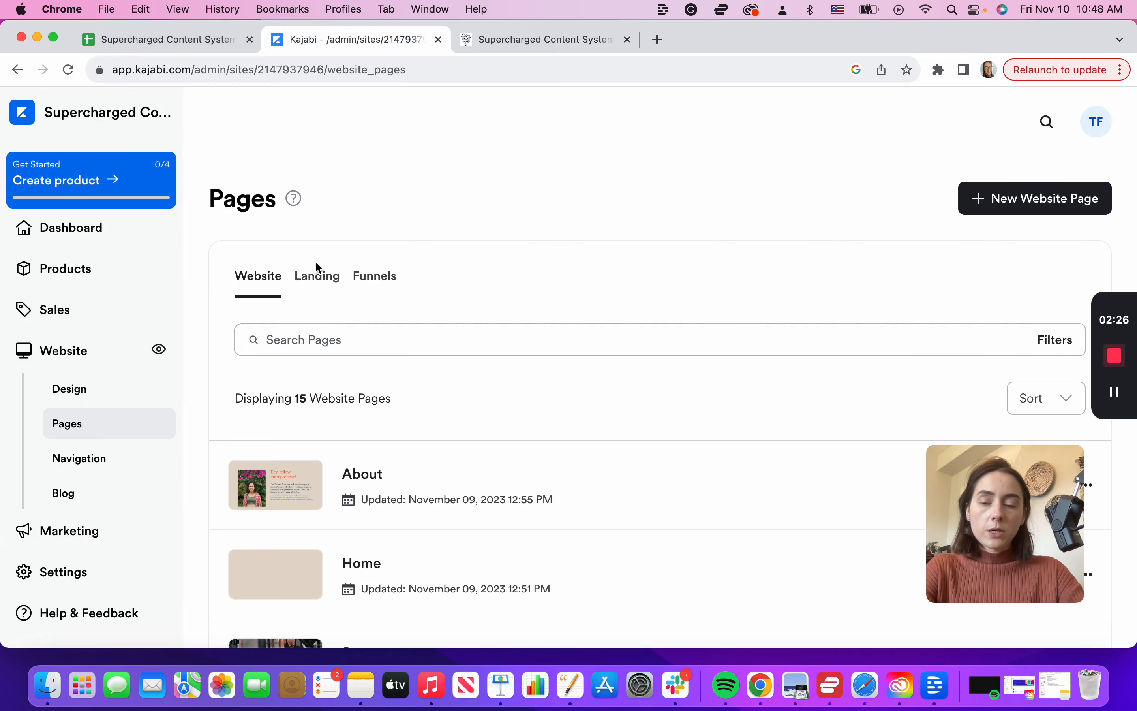
left_click(319, 279)
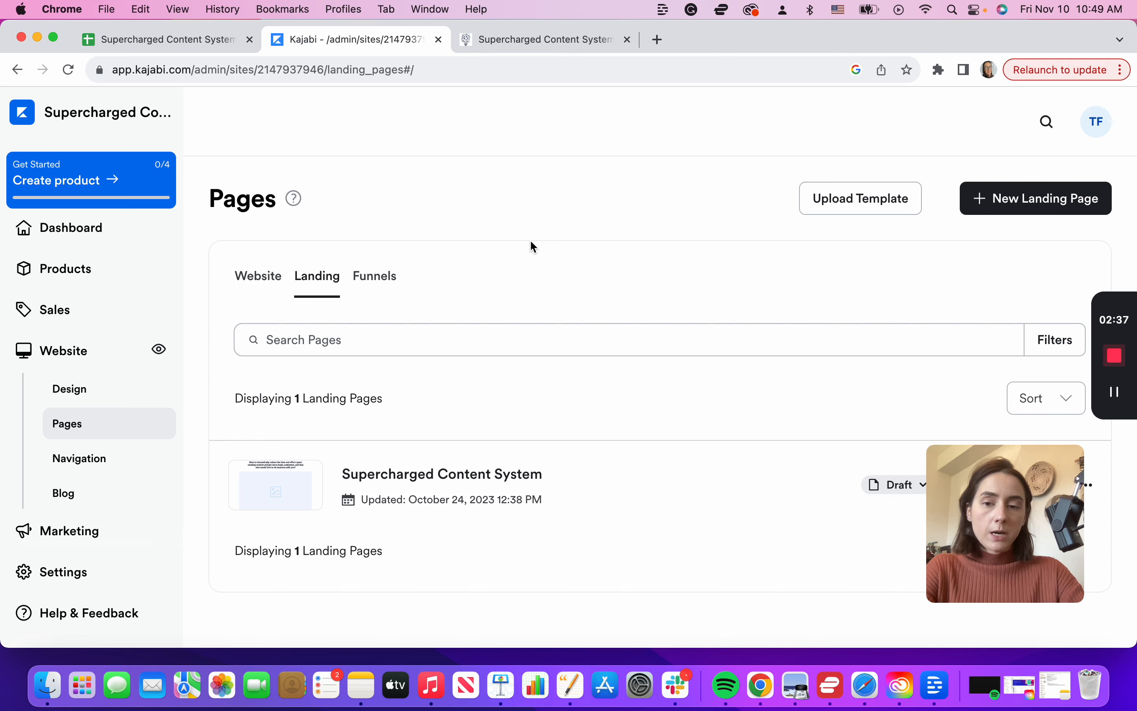
left_click(529, 39)
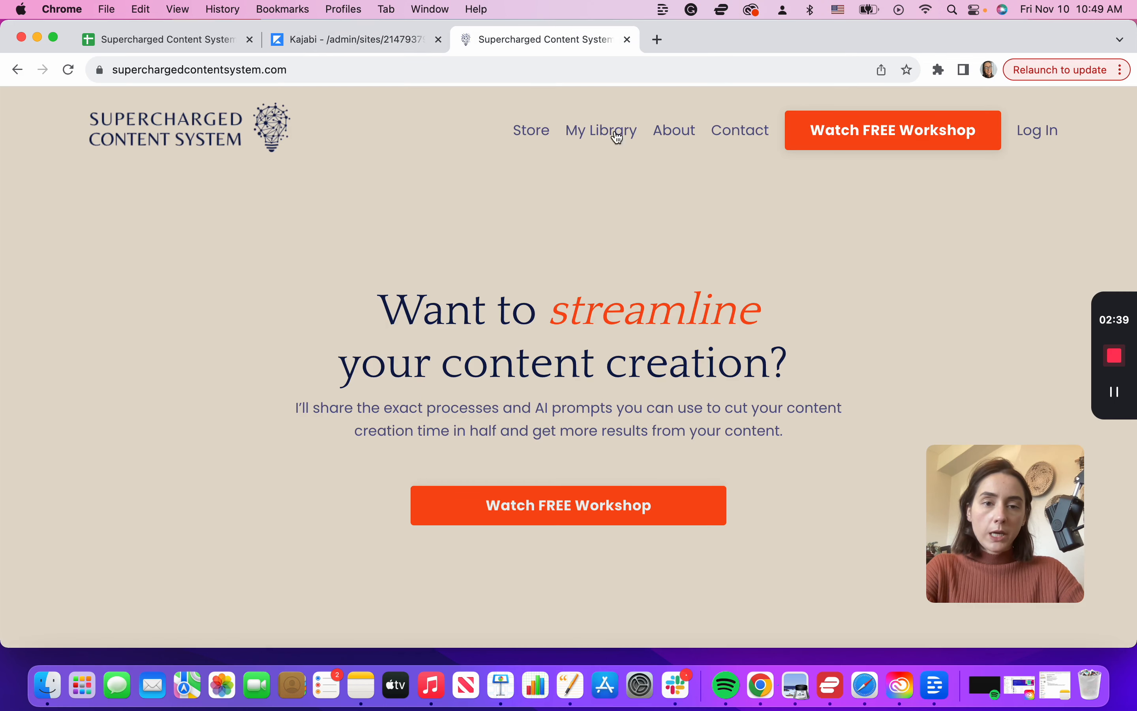
Step: Start a New Landing Page and browse the template gallery to preview the Burst thank-you template
left_click(329, 41)
left_click(1028, 198)
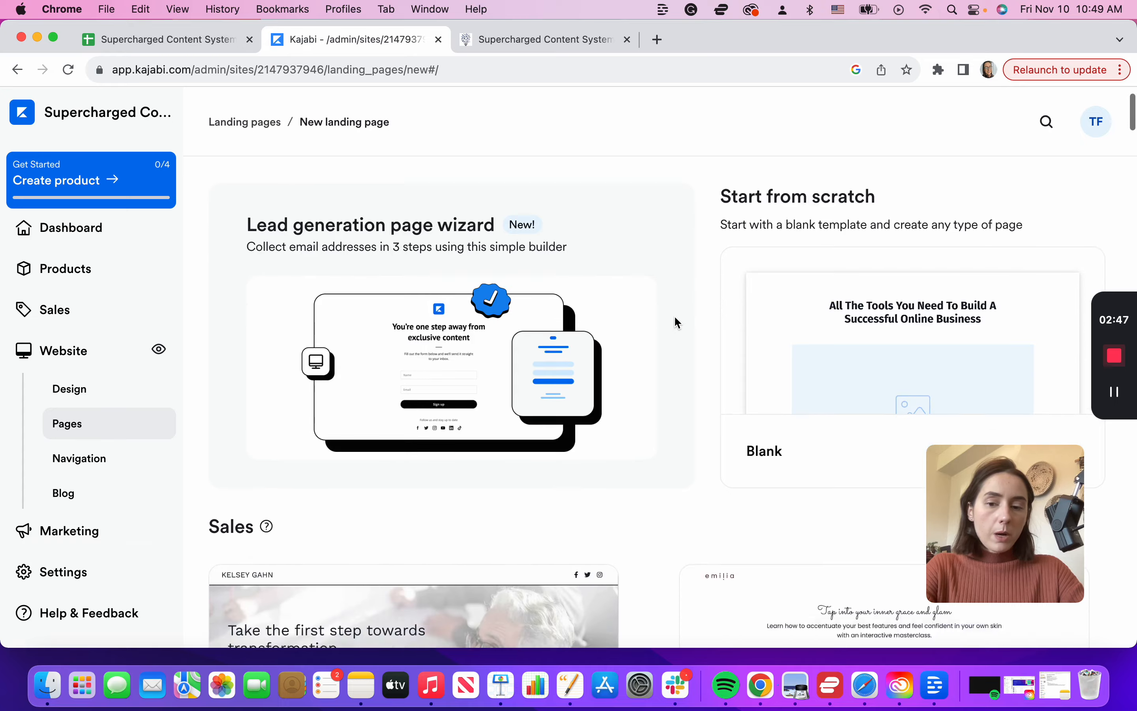
scroll(675, 318, "down", 5)
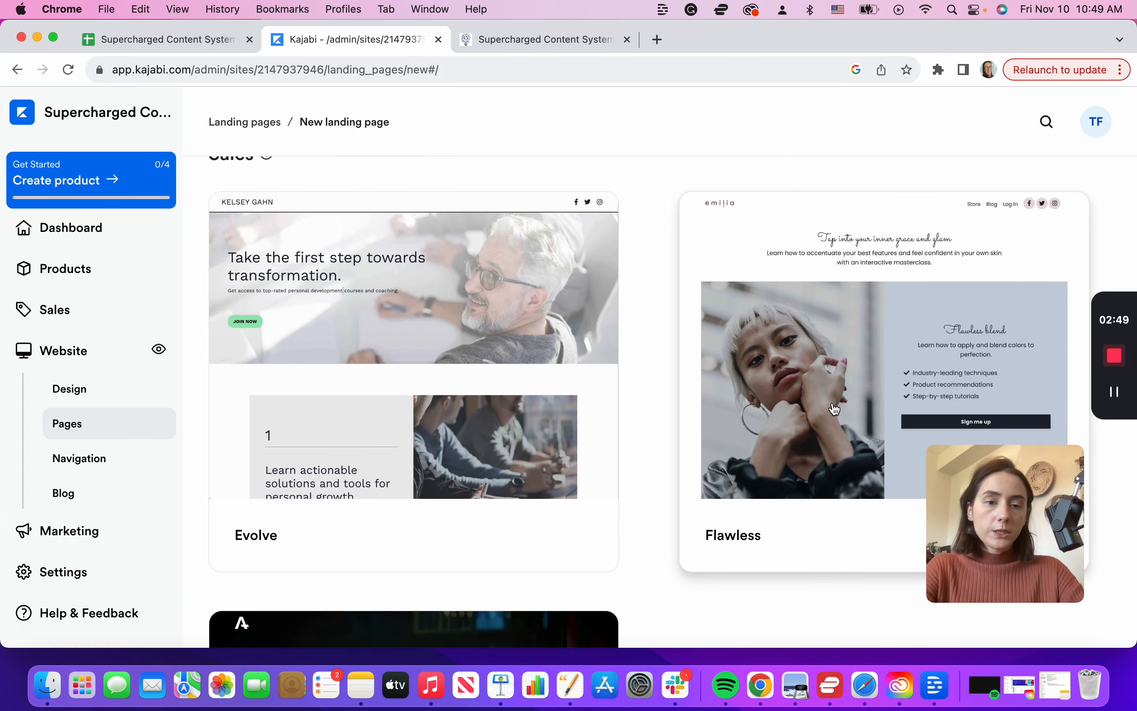
scroll(410, 399, "down", 4)
scroll(411, 399, "down", 15)
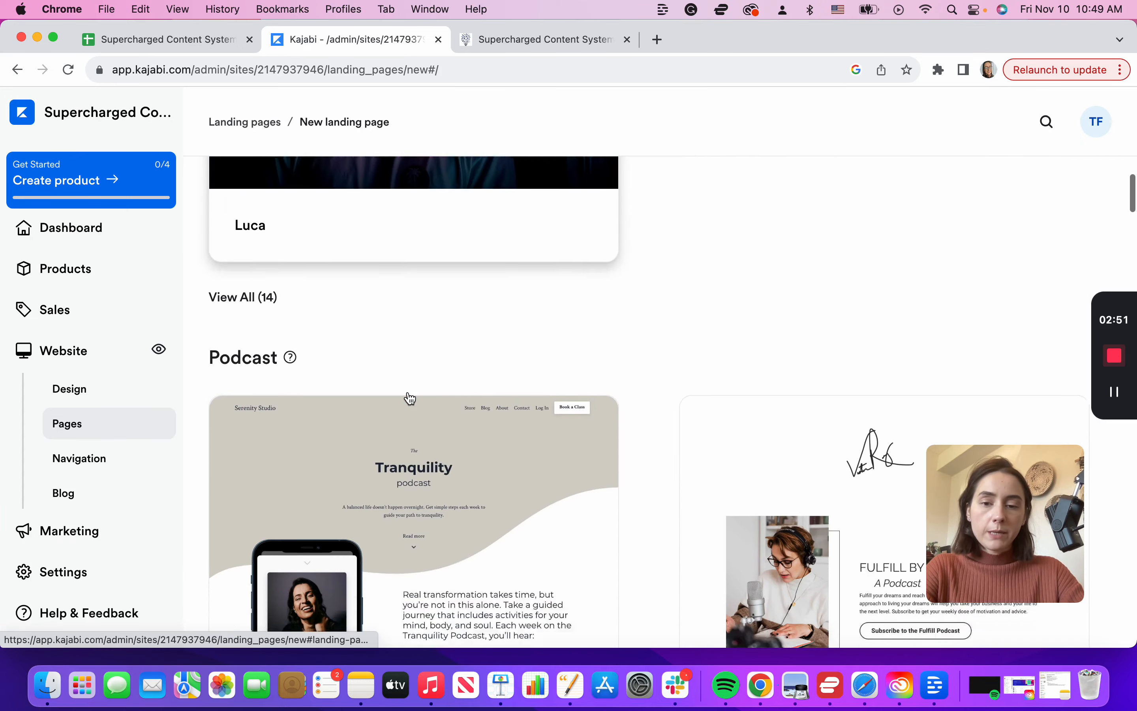
scroll(410, 399, "down", 15)
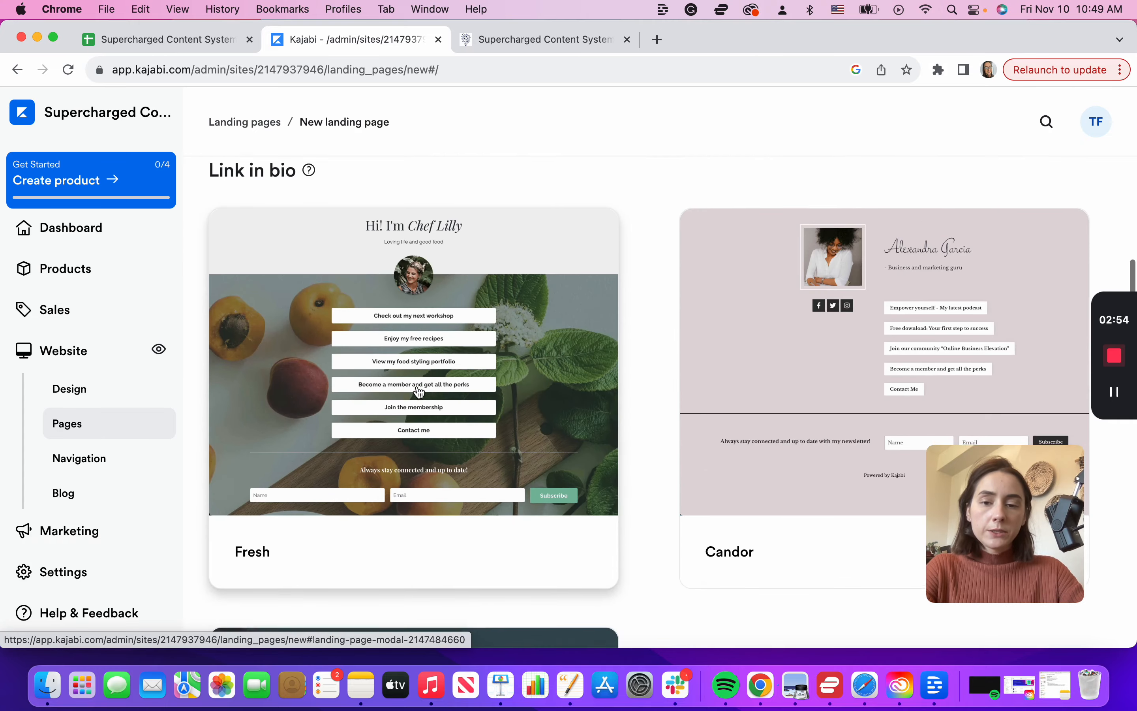
scroll(420, 392, "down", 12)
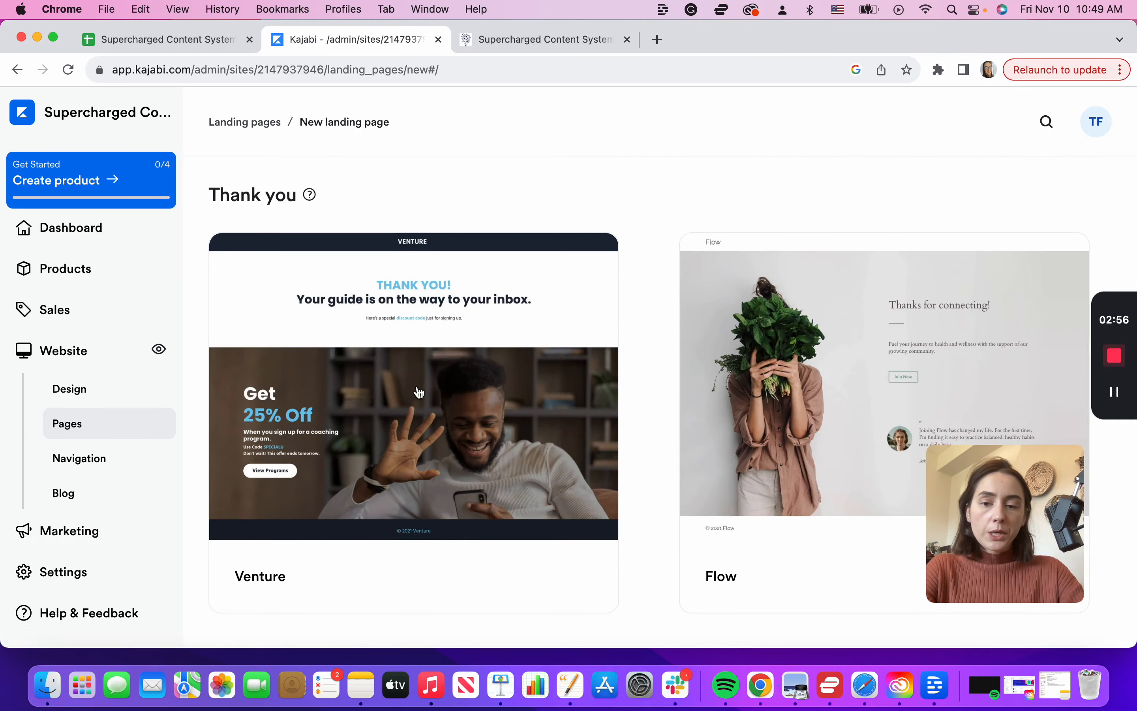
scroll(420, 393, "down", 5)
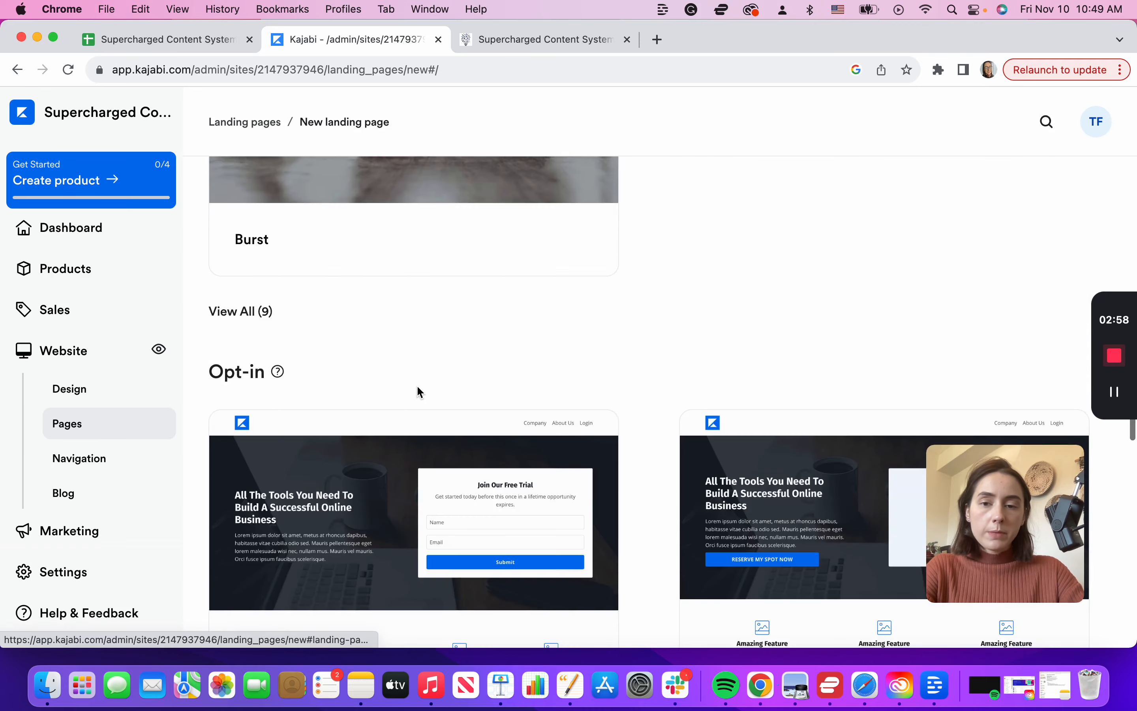
scroll(420, 392, "up", 4)
scroll(451, 452, "down", 5)
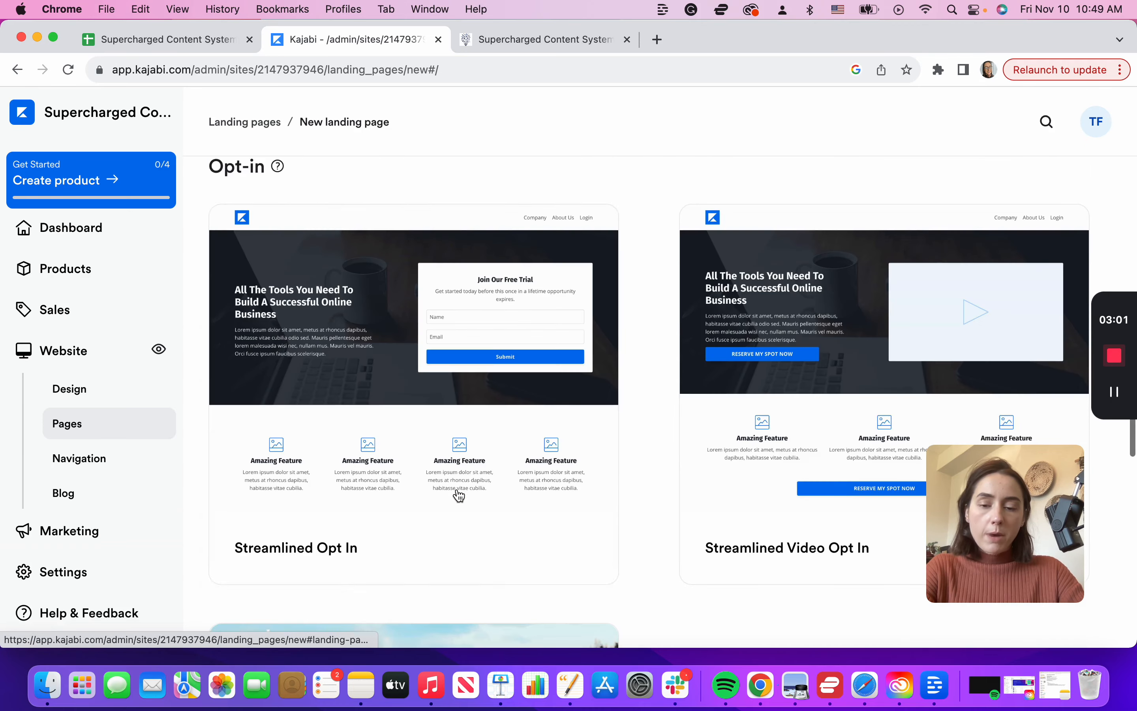
scroll(458, 496, "up", 5)
left_click(247, 450)
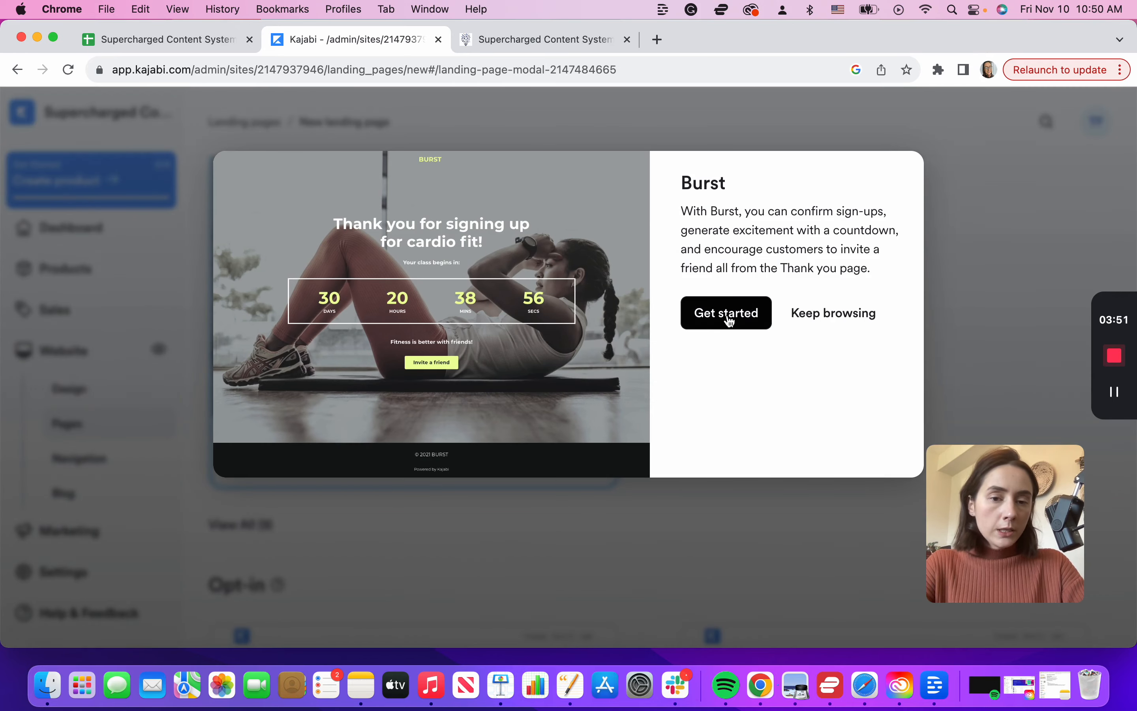
Step: Create a titled page from the Burst template, then swap in the logo and workshop headline
left_click(730, 320)
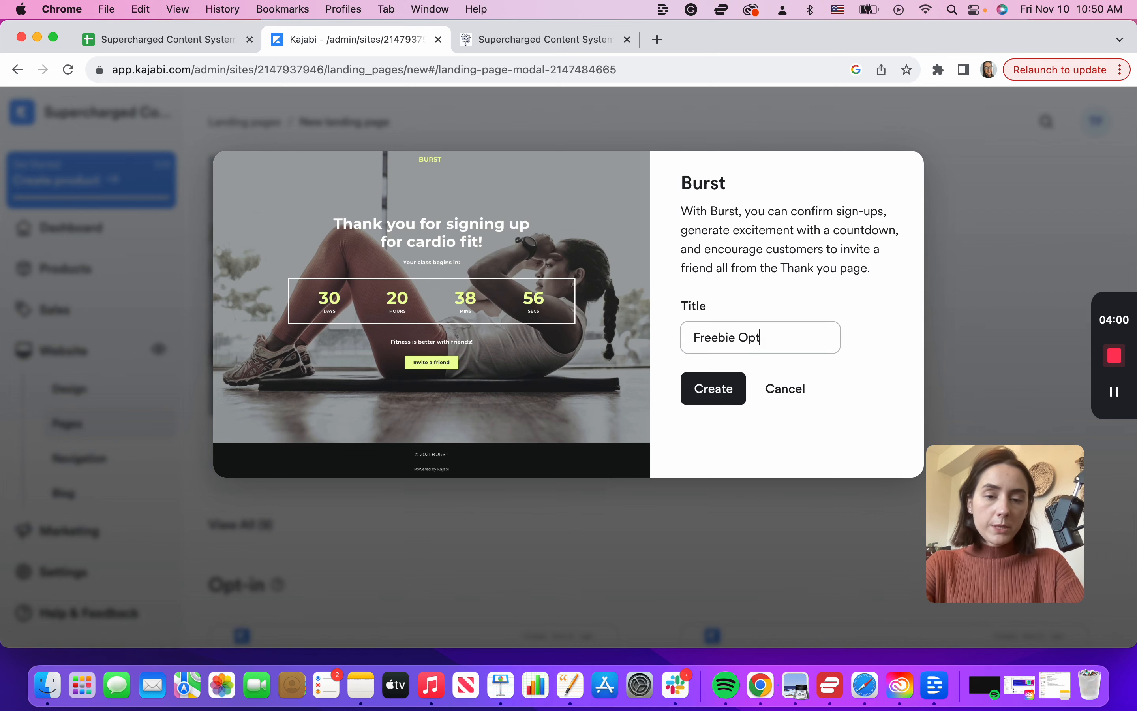
type("-in P")
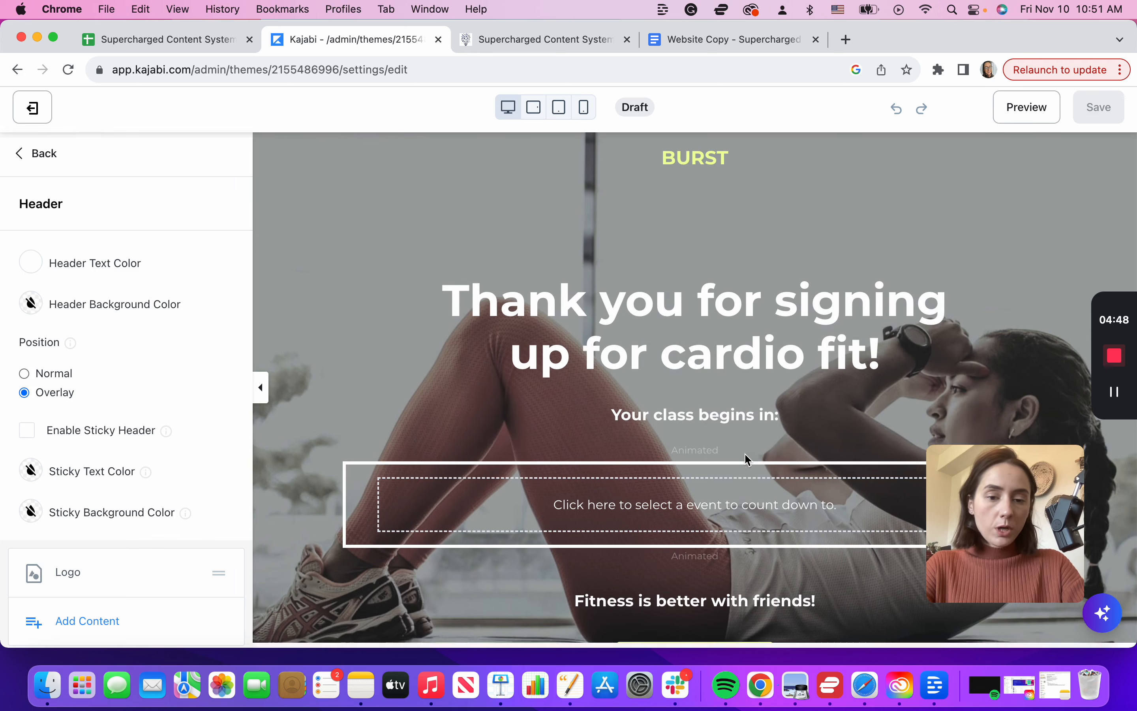
scroll(747, 458, "down", 5)
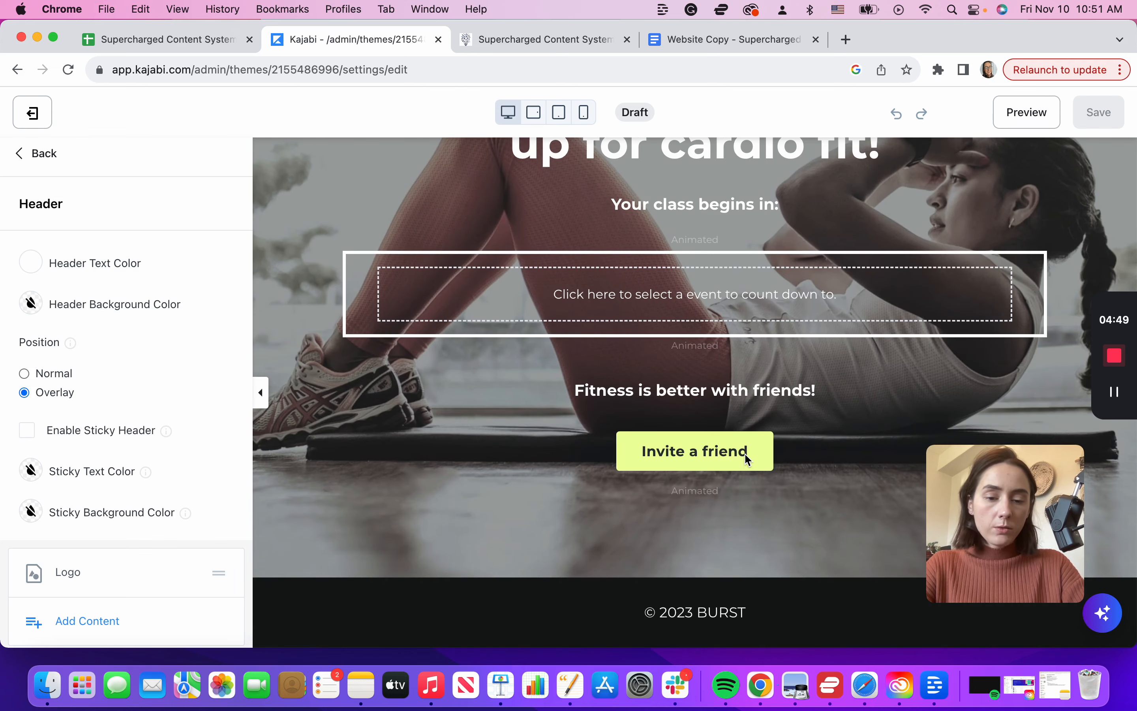
scroll(745, 453, "up", 5)
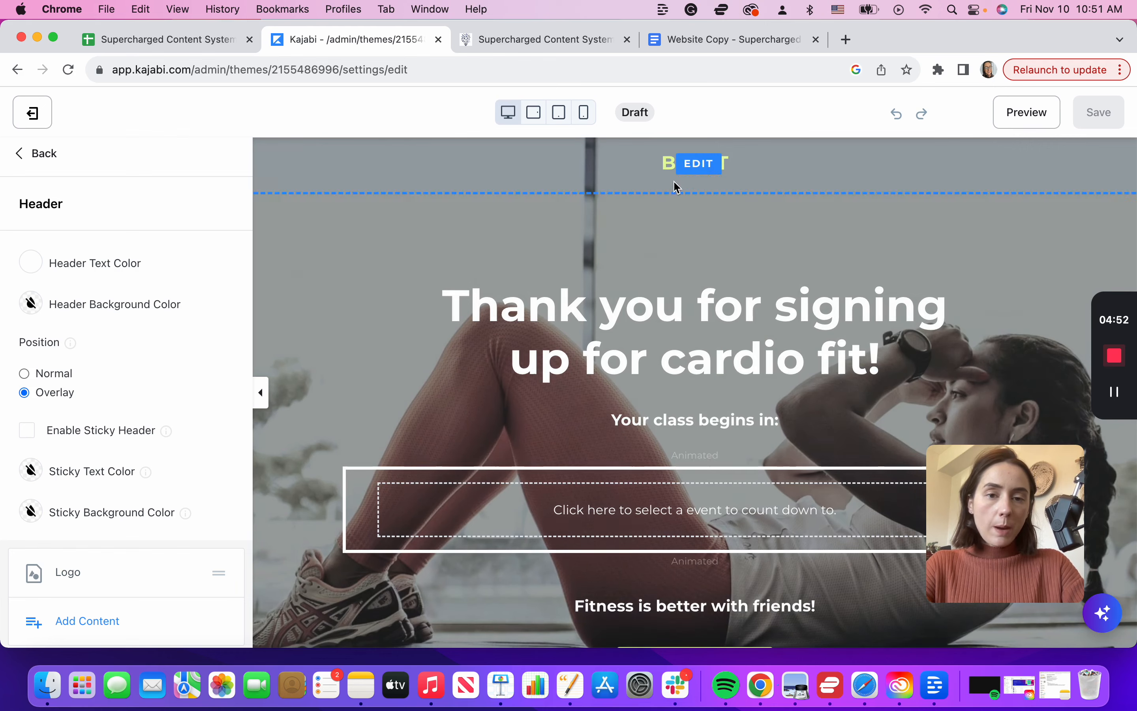
scroll(658, 338, "down", 5)
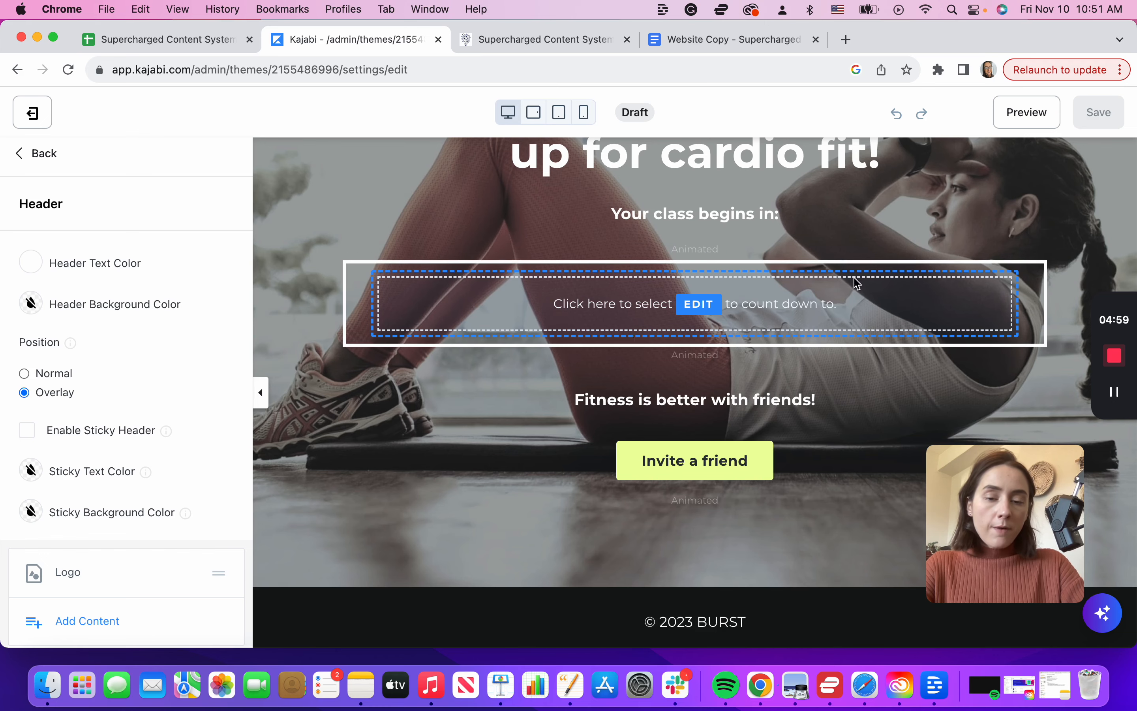
scroll(588, 409, "up", 5)
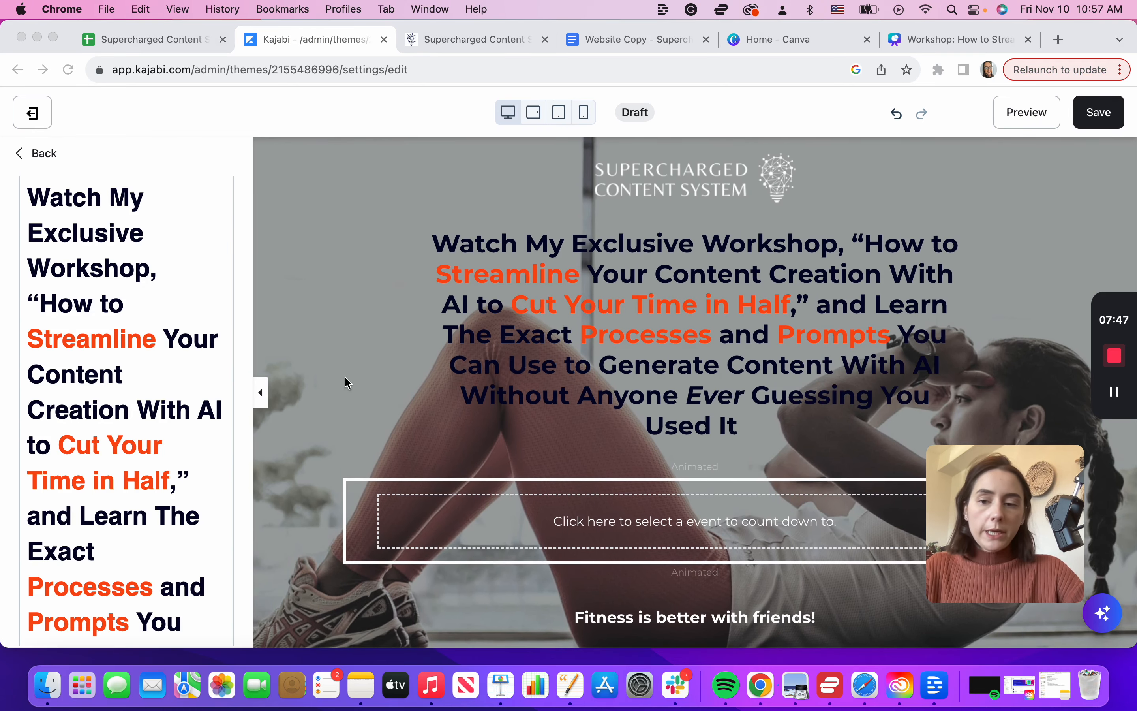
Step: Preview the page without the settings panel, then bring the panel back and clear the headline selection
left_click(262, 393)
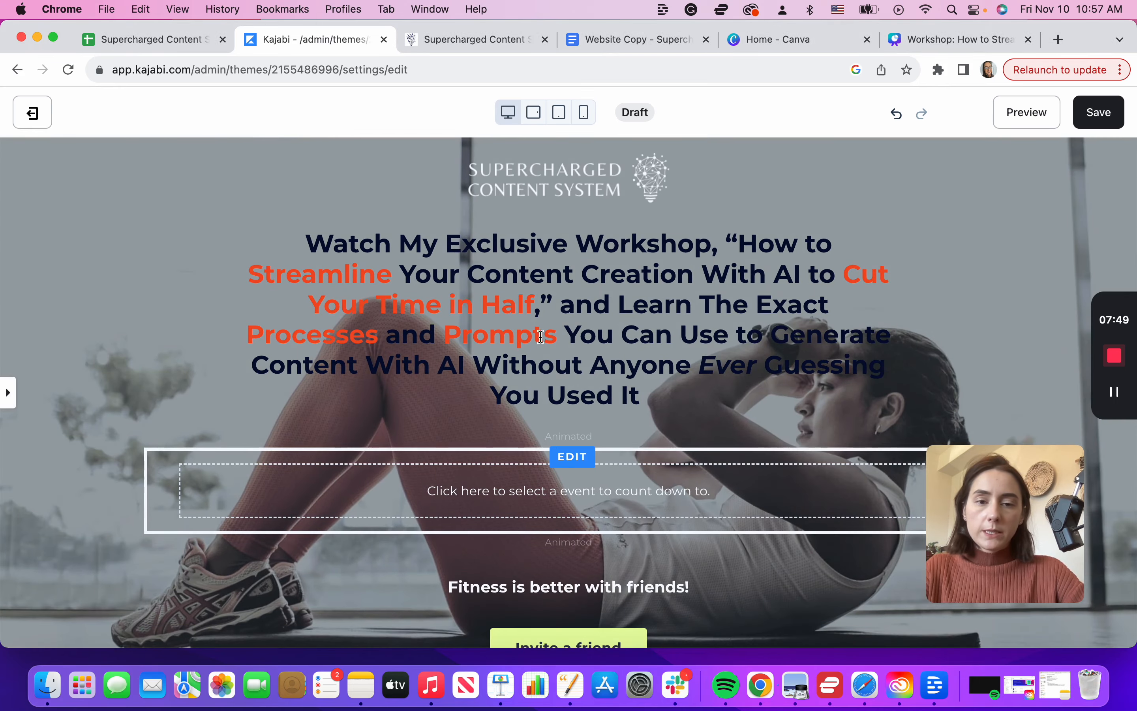
left_click(7, 394)
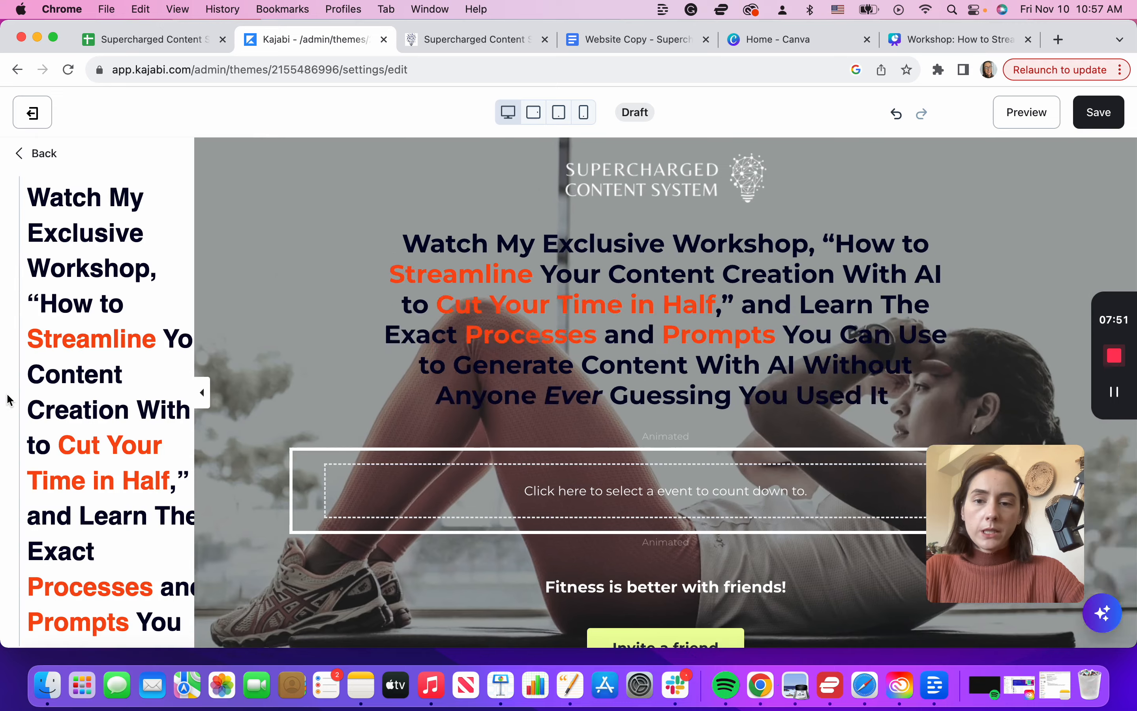
scroll(135, 310, "up", 3)
scroll(135, 311, "down", 1)
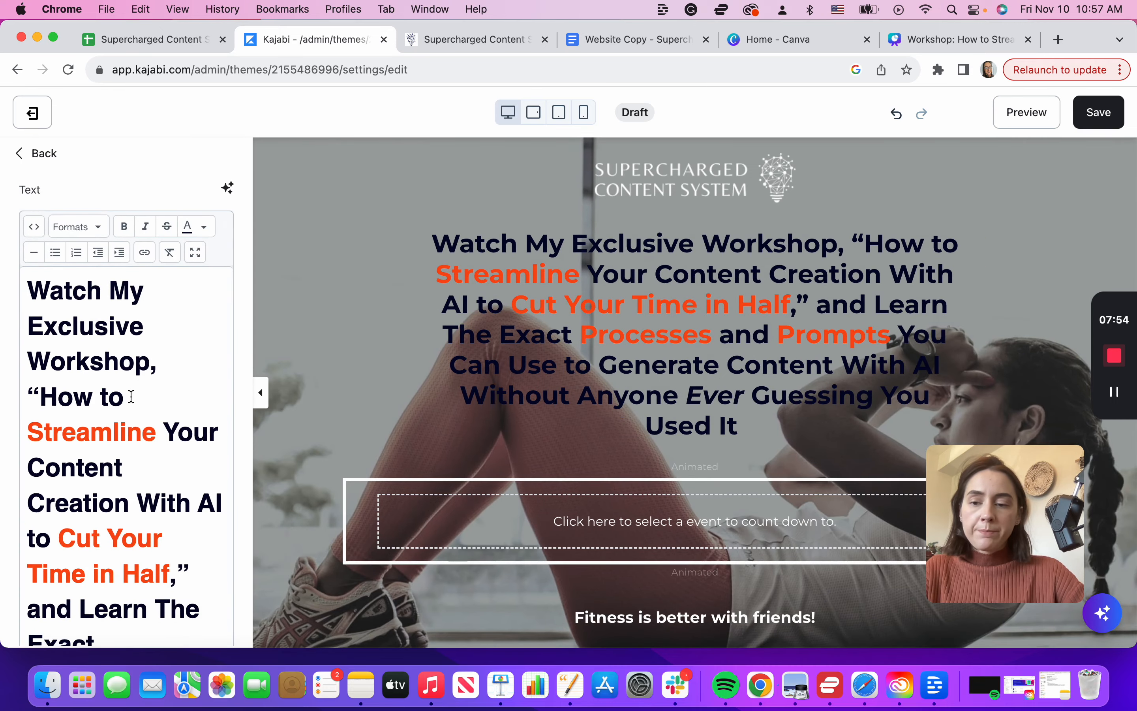
left_click_drag(124, 396, 19, 295)
left_click(155, 431)
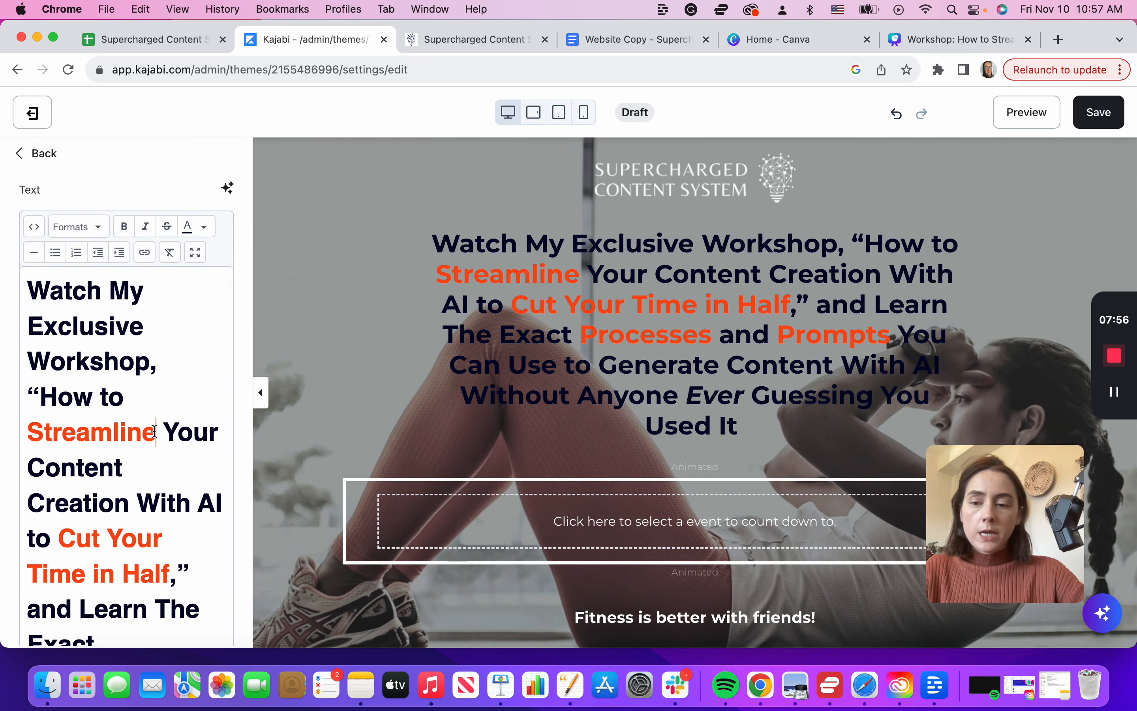
Step: Inspect the custom text colour of the word 'Streamline' and cancel without changing it
double_click(120, 432)
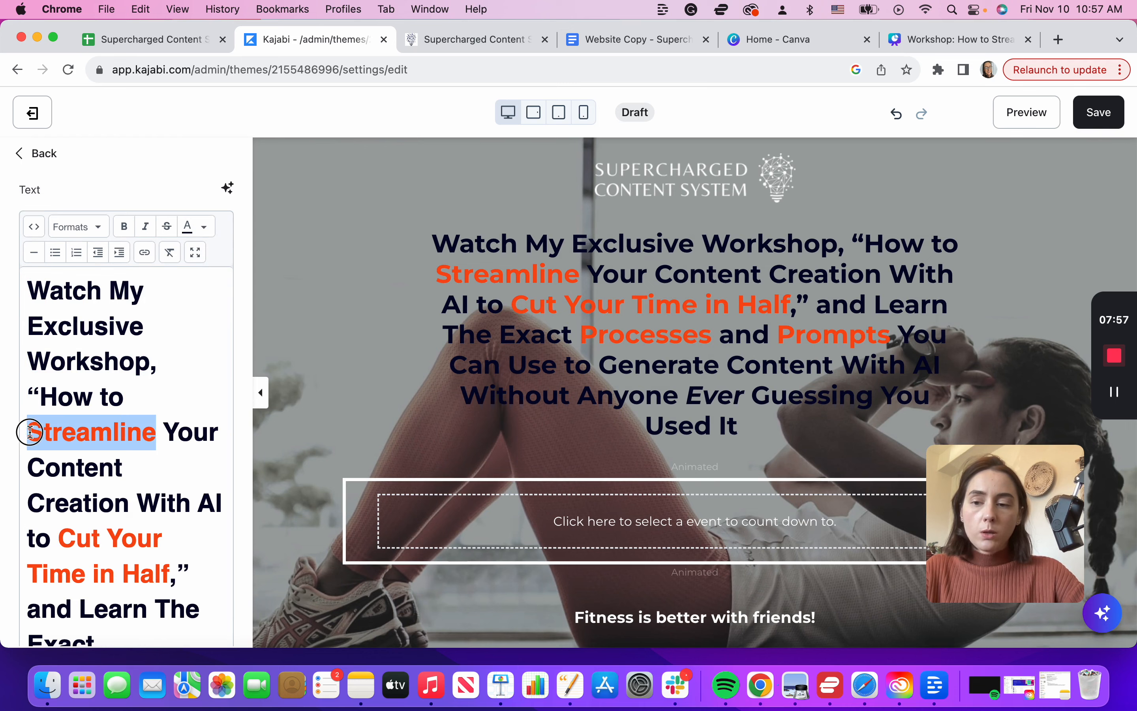
left_click(204, 227)
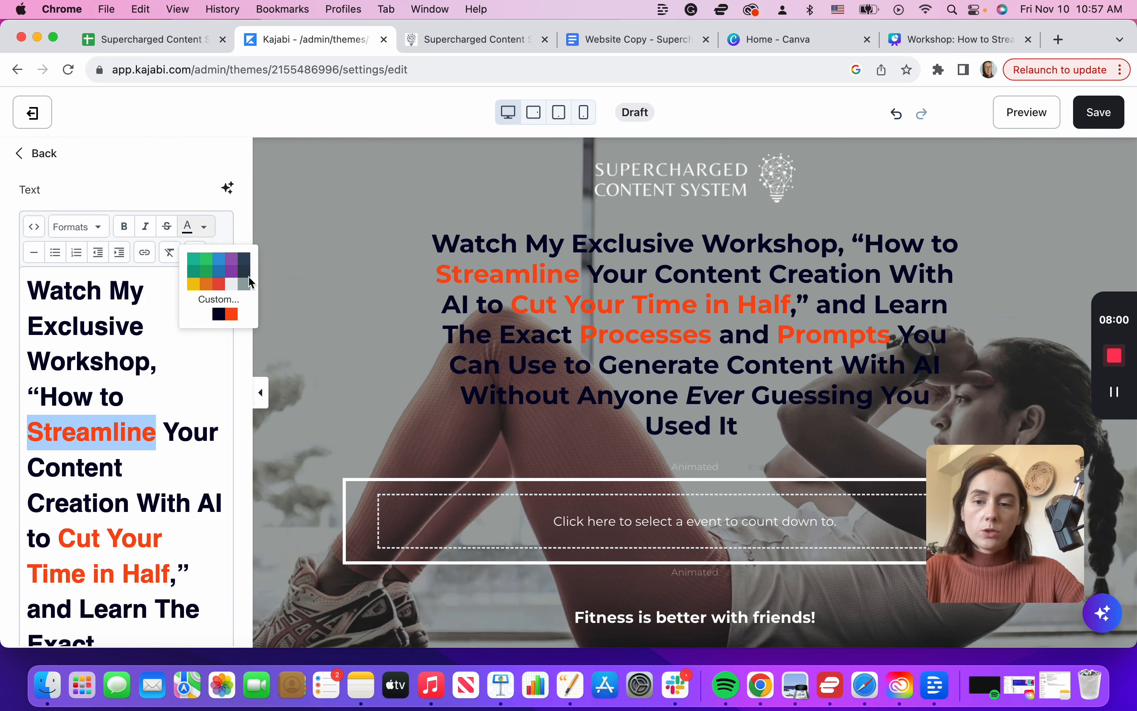
left_click(215, 299)
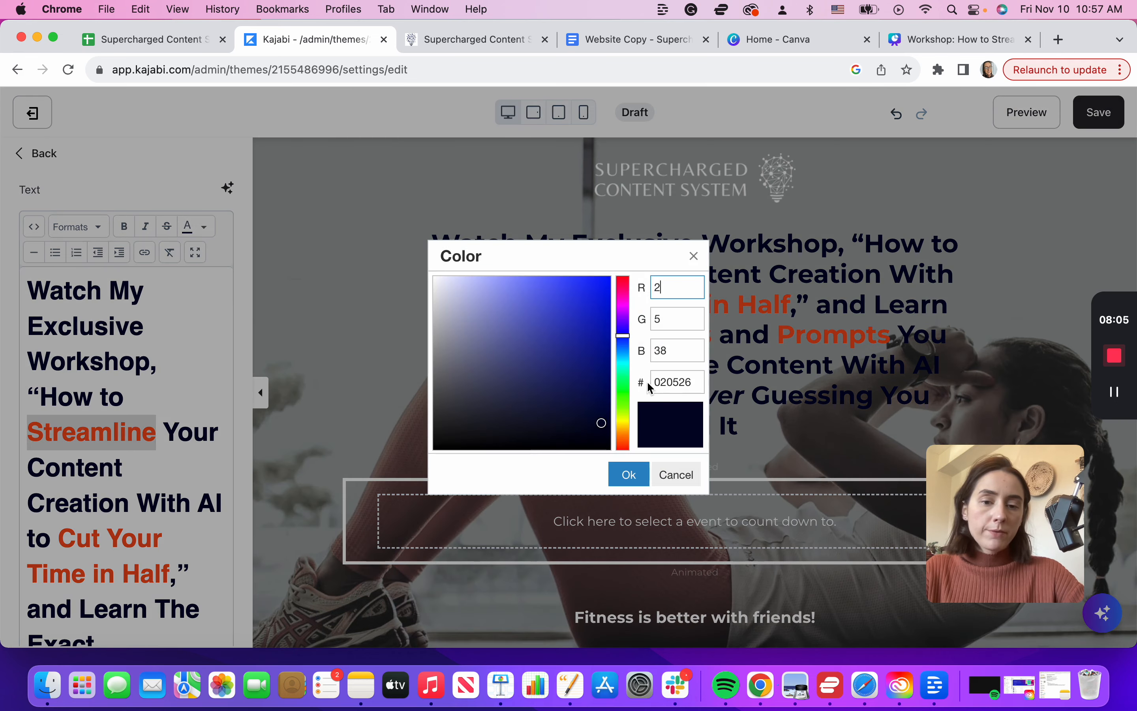
left_click_drag(691, 381, 643, 375)
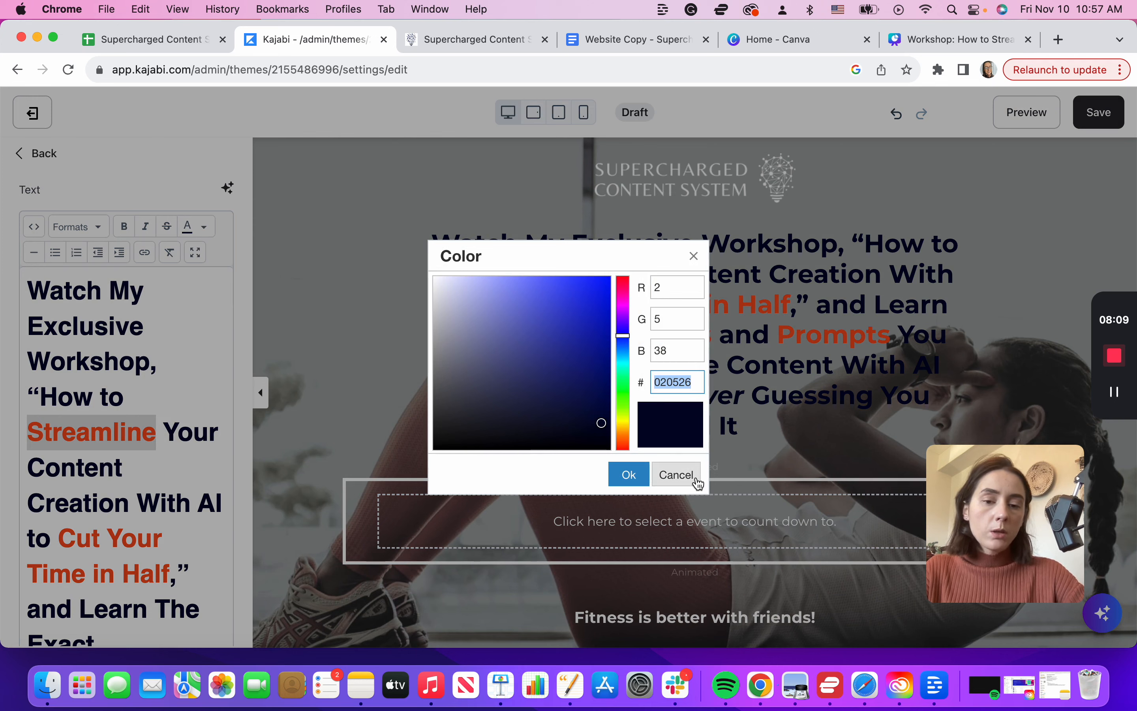
left_click(682, 480)
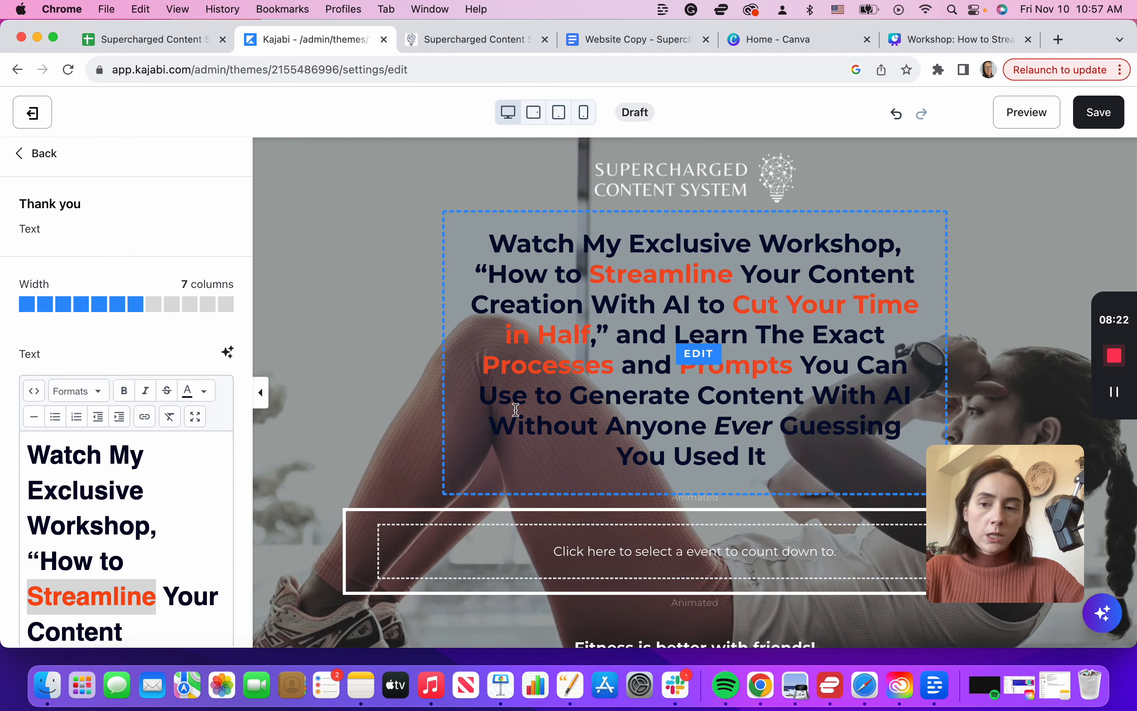
Step: Delete the empty countdown timer block below the workshop headline
scroll(644, 564, "down", 5)
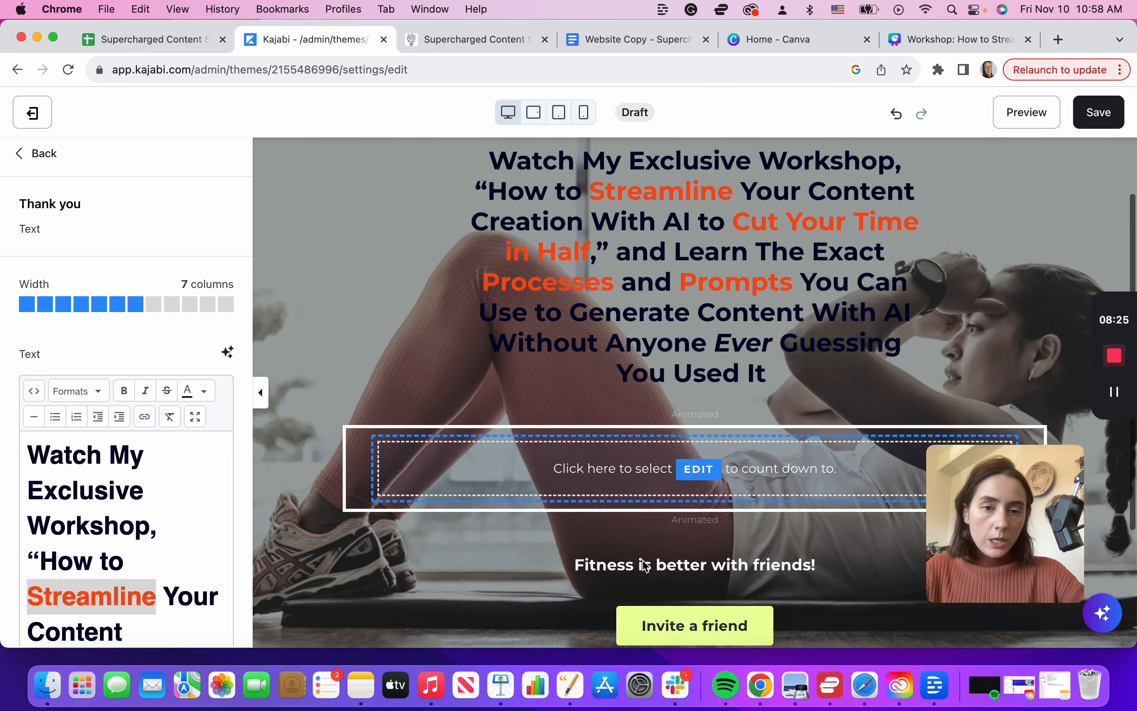
left_click(699, 420)
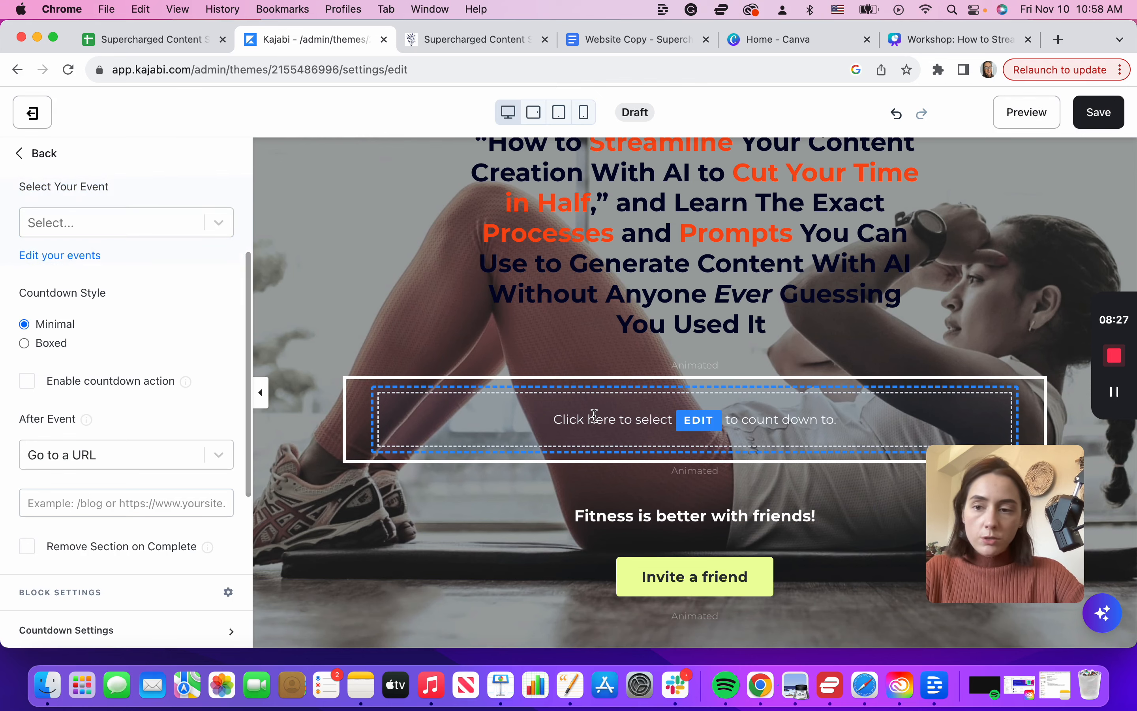
scroll(171, 495, "down", 6)
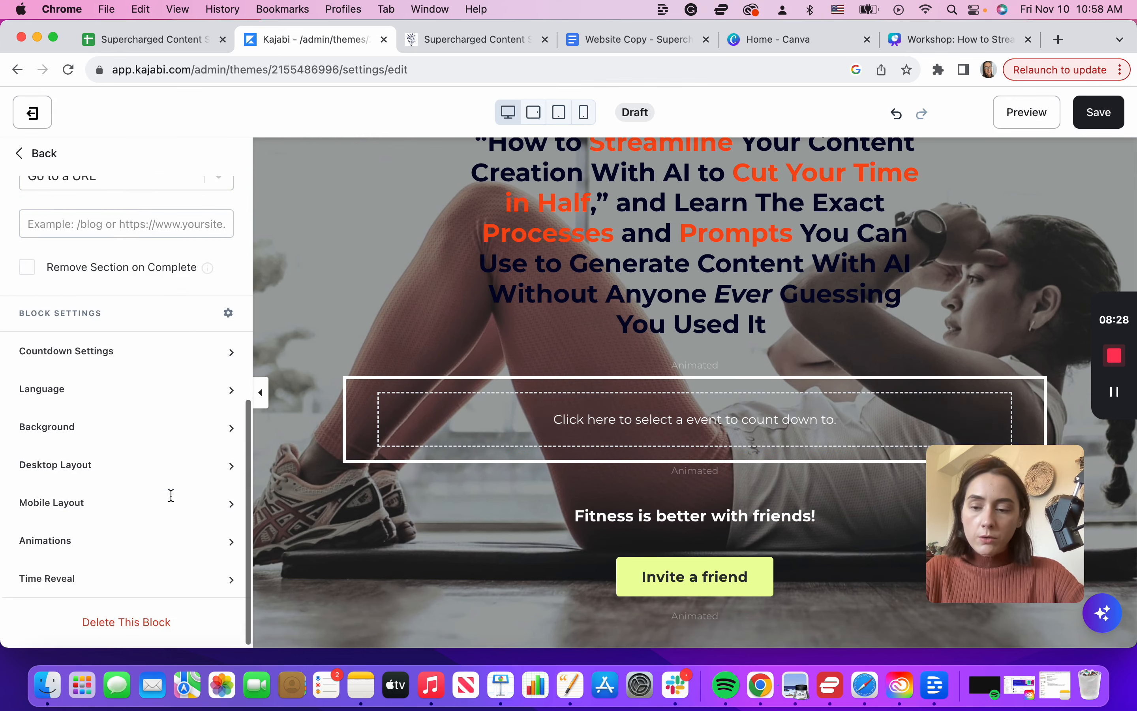
left_click(141, 623)
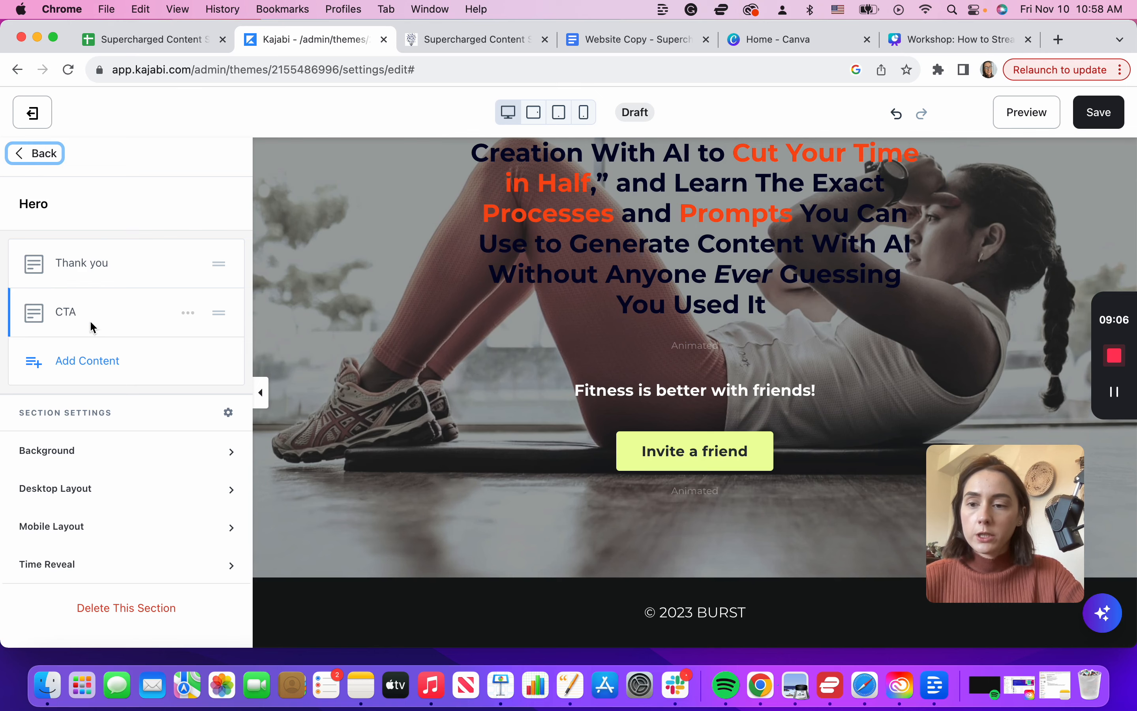
Step: Add a Form block showing 'Join Our Free Trial' to the hero section and open its settings
left_click(89, 361)
scroll(177, 474, "down", 3)
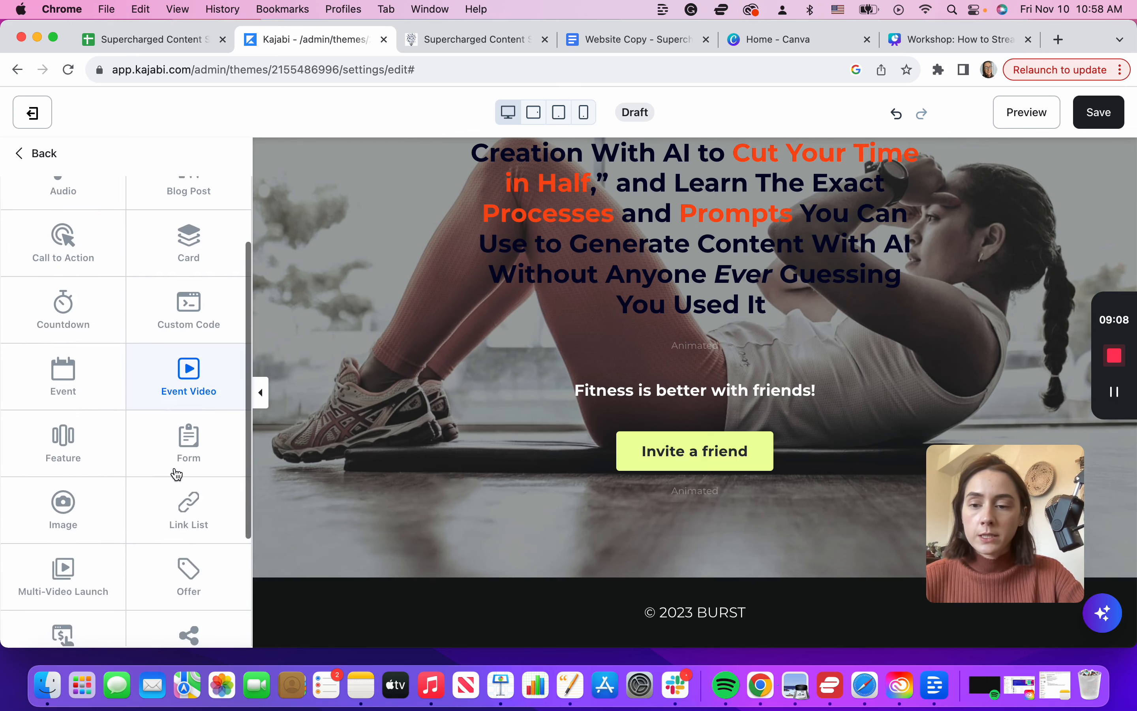
left_click(184, 445)
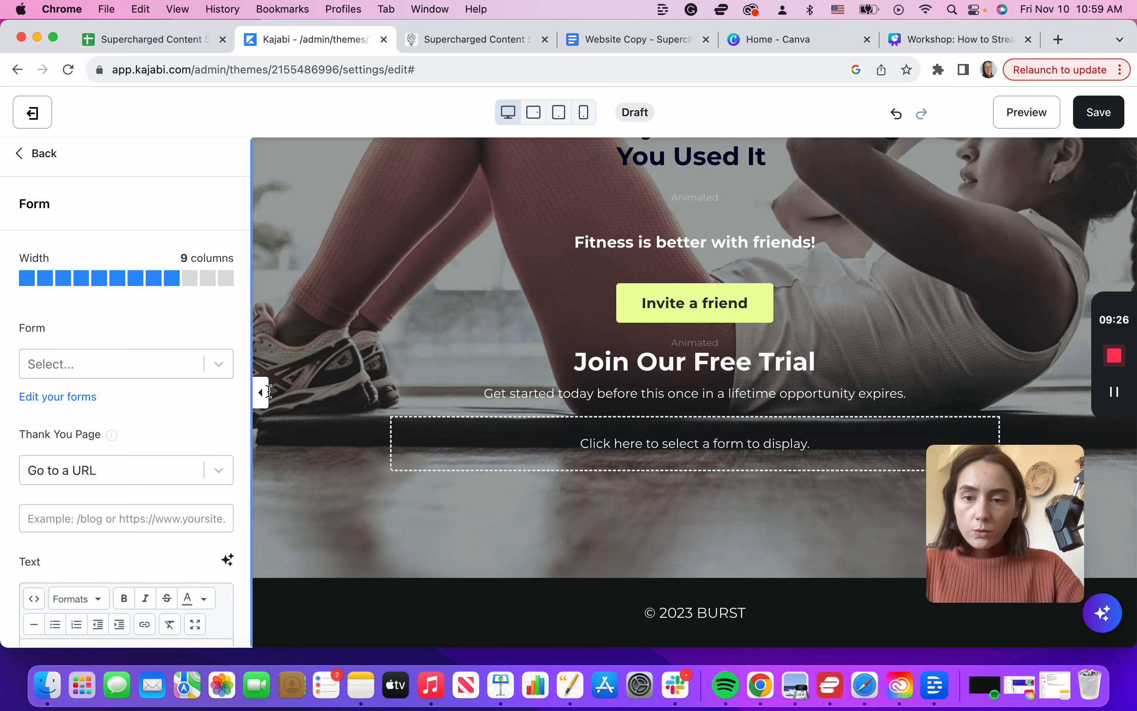
scroll(589, 221, "up", 3)
left_click(589, 221)
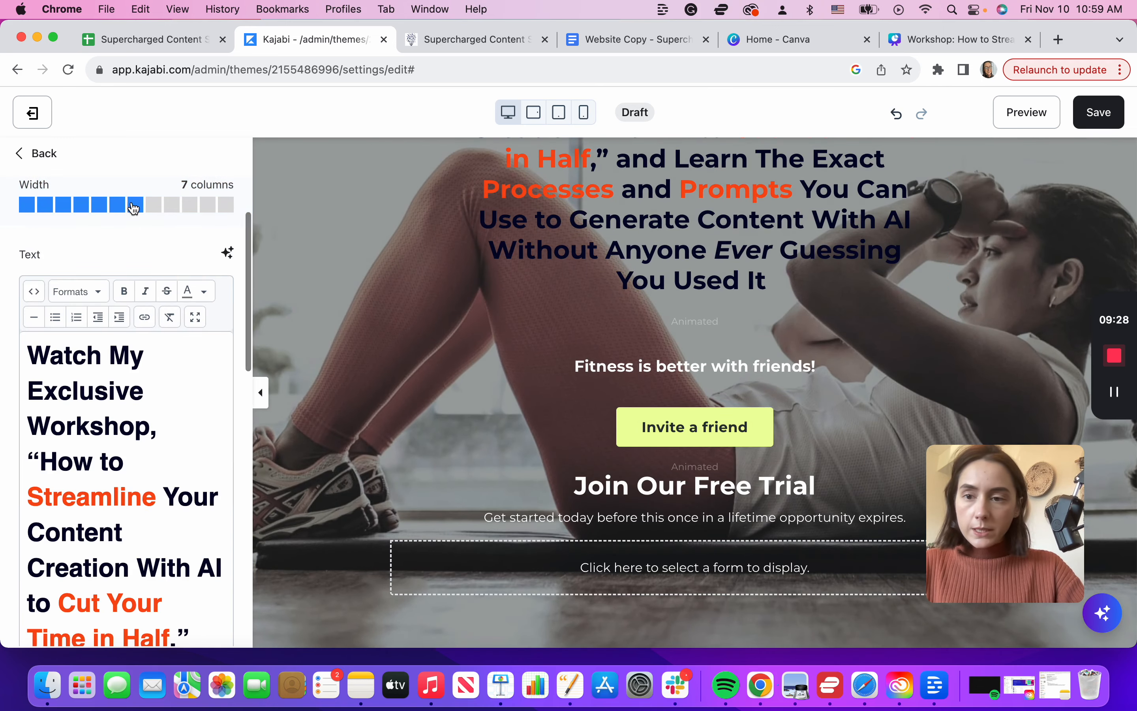
left_click(563, 514)
scroll(155, 306, "up", 8)
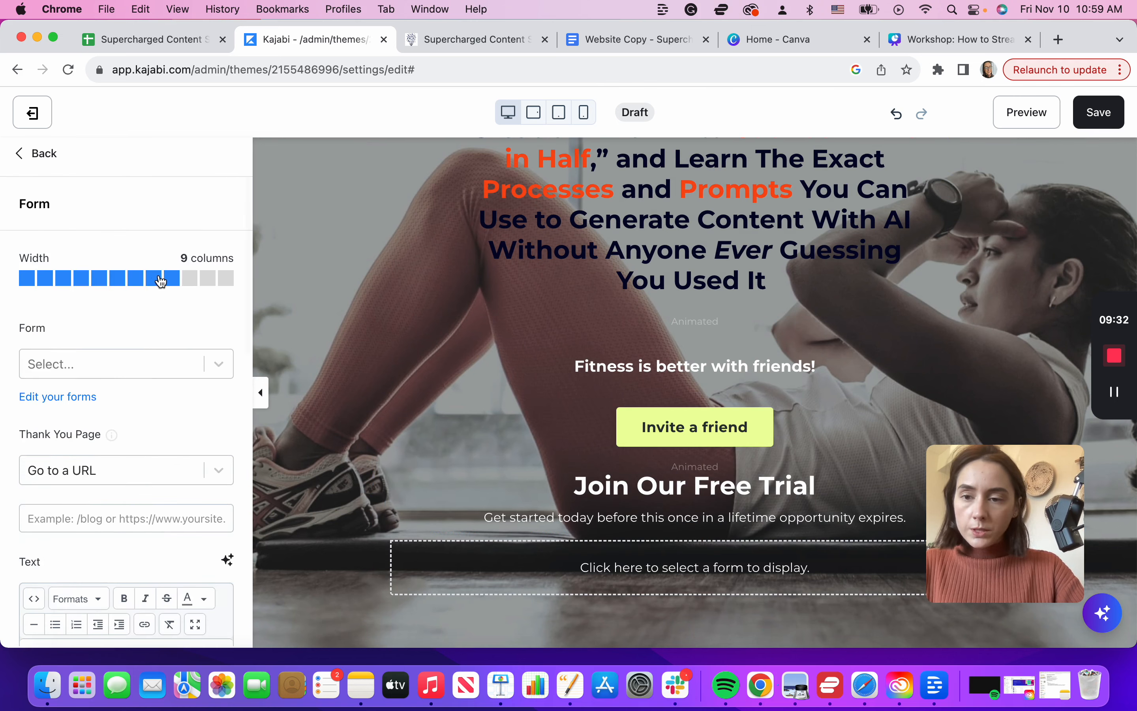
Step: Set the form width to 7 columns and move the call-to-action block below the form
left_click(143, 284)
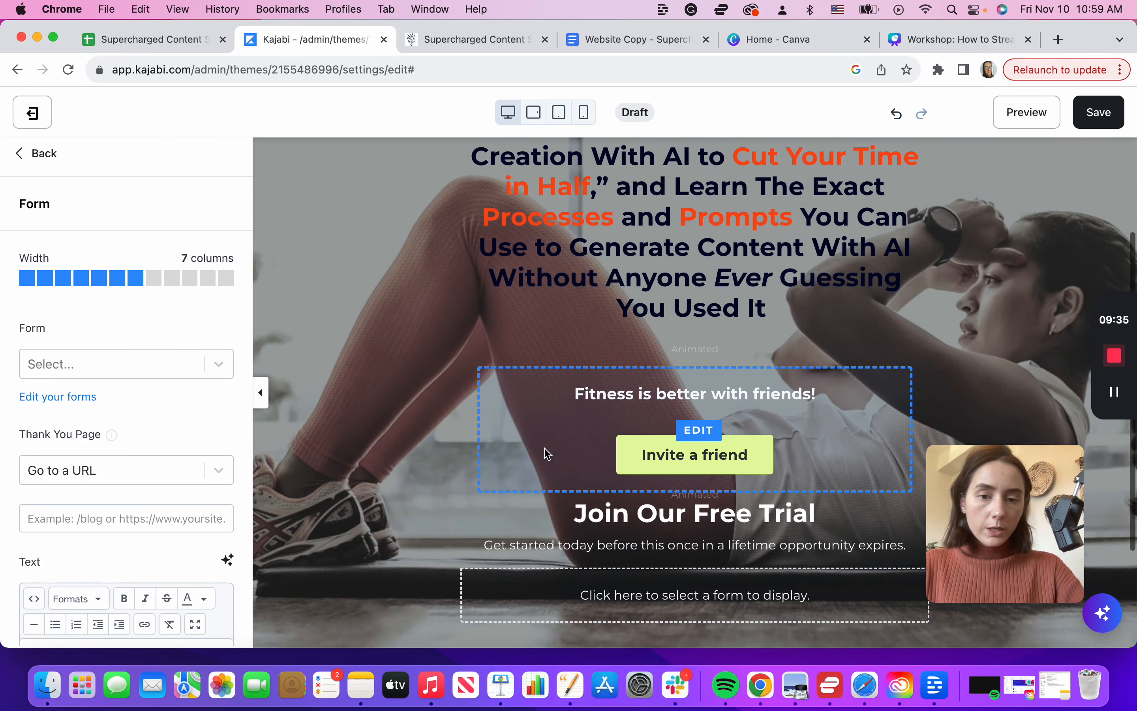
left_click(547, 454)
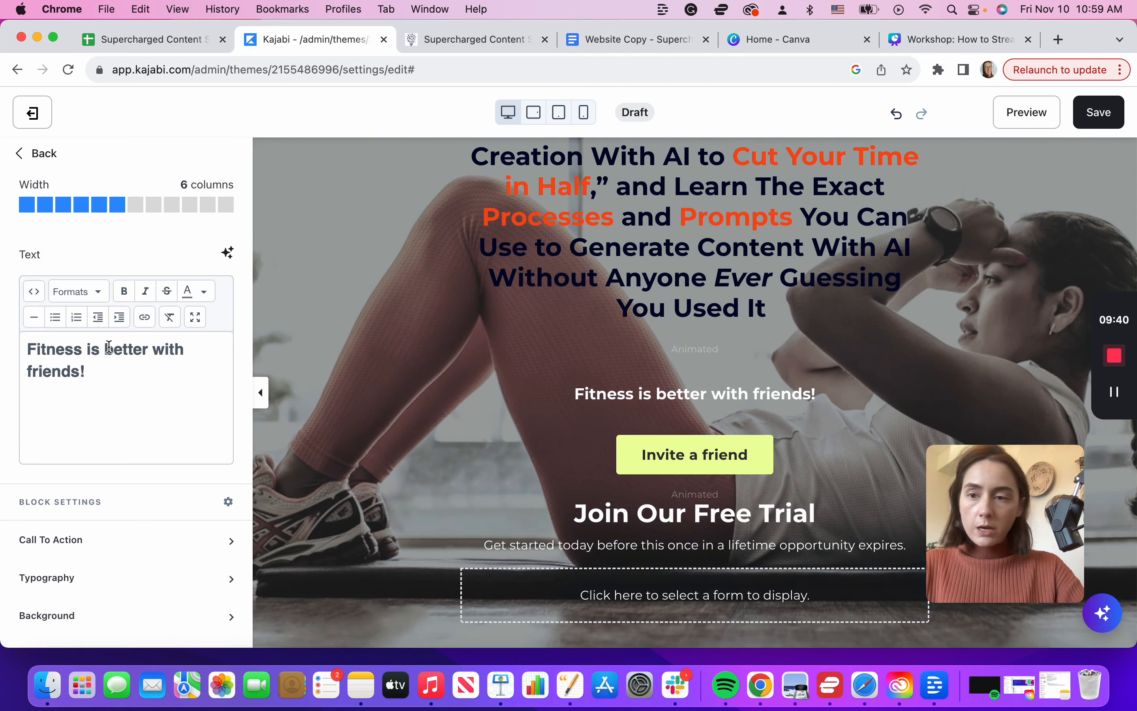
left_click(55, 152)
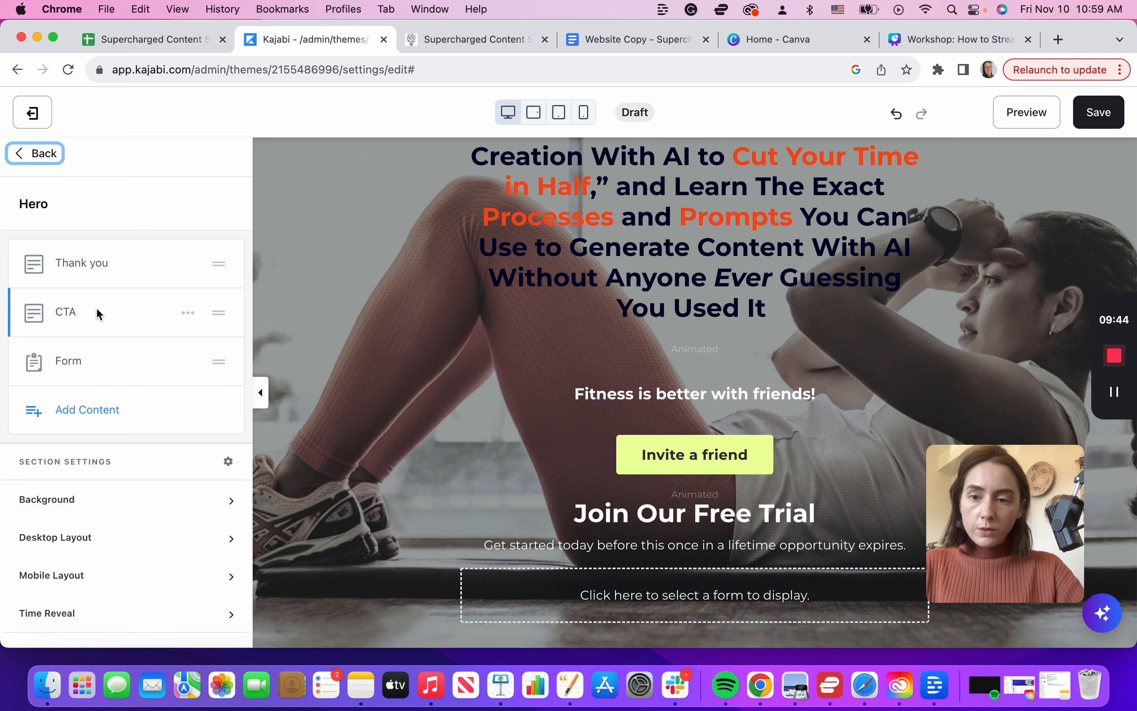
left_click_drag(201, 312, 202, 376)
mouse_move(223, 312)
left_mouse_down()
mouse_move(226, 427)
mouse_move(216, 334)
left_mouse_up()
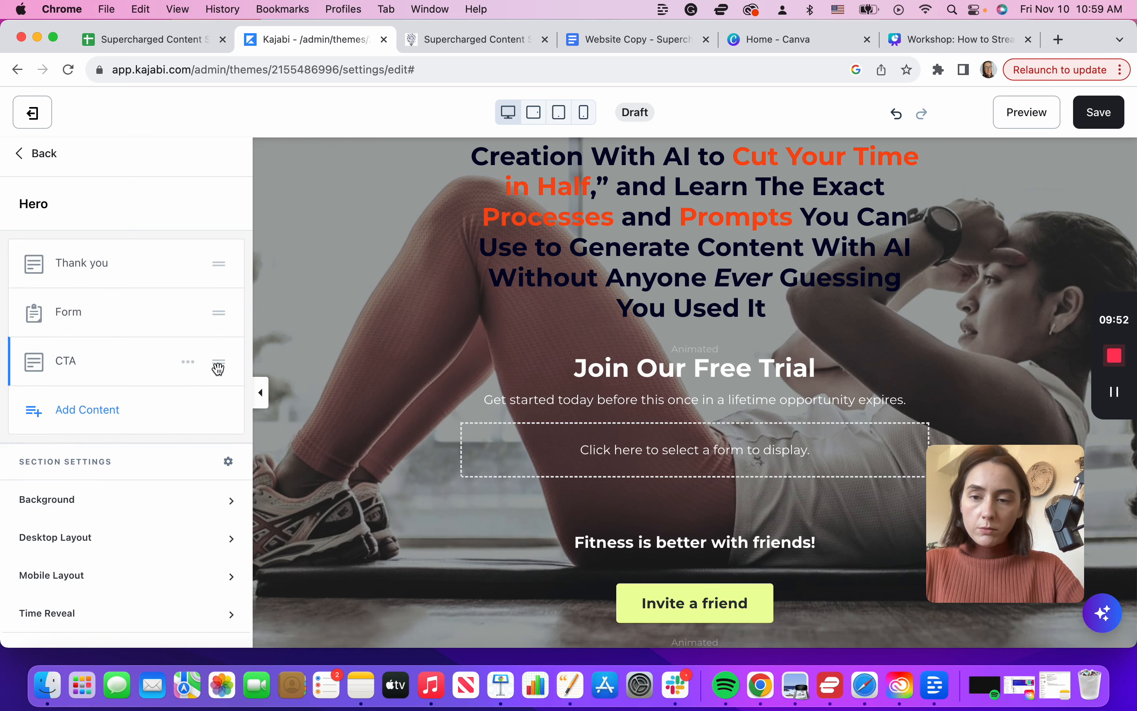
Step: Delete the 'Invite a friend' call-to-action block from the hero section
scroll(629, 516, "down", 4)
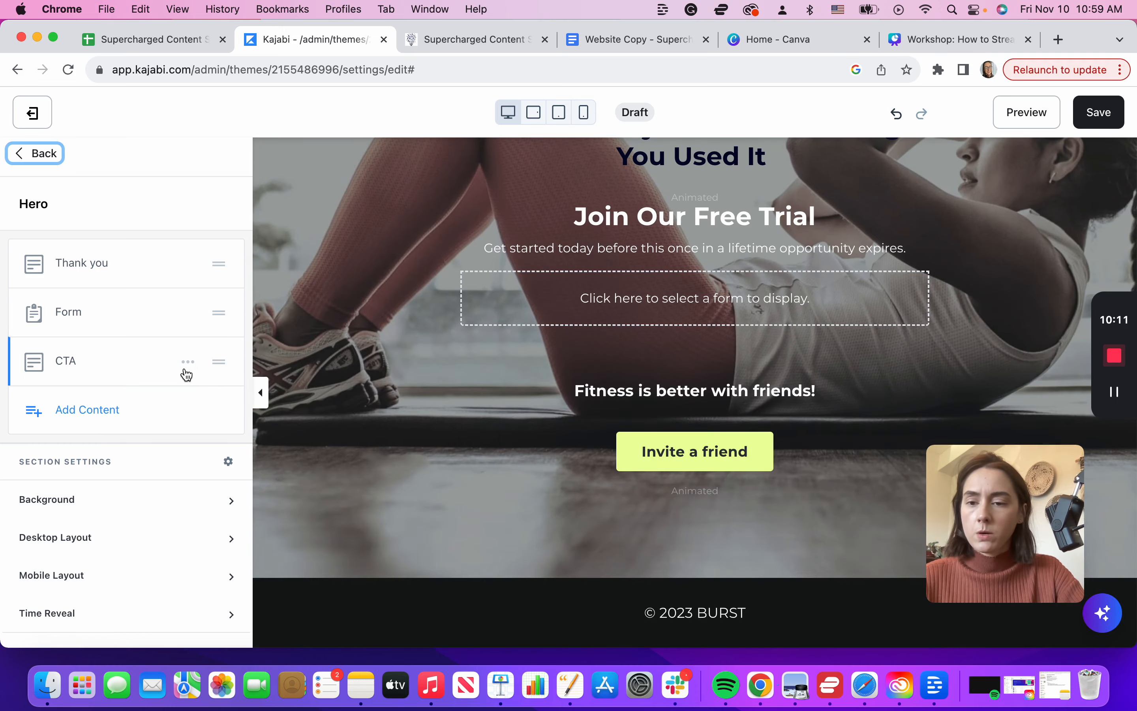
left_click(183, 366)
left_click(166, 479)
scroll(594, 282, "up", 6)
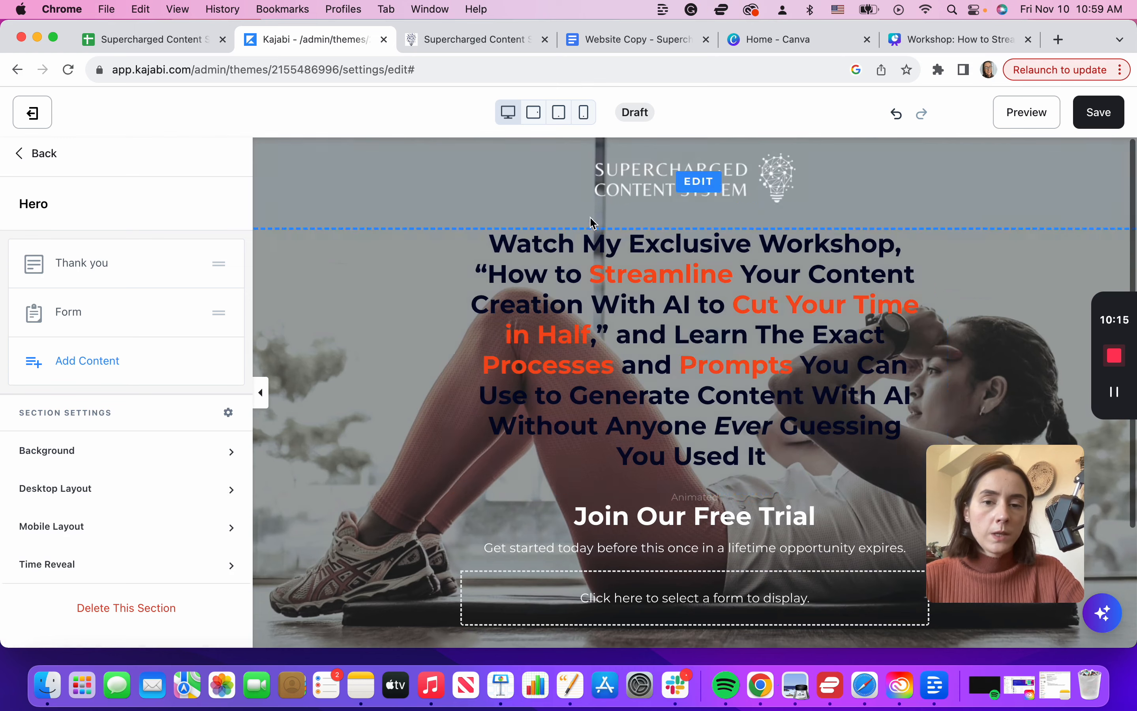
Step: Set the workshop headline's desktop top outside spacing to 30 and preview the result full-width
left_click(580, 275)
scroll(179, 350, "up", 2)
scroll(178, 350, "down", 10)
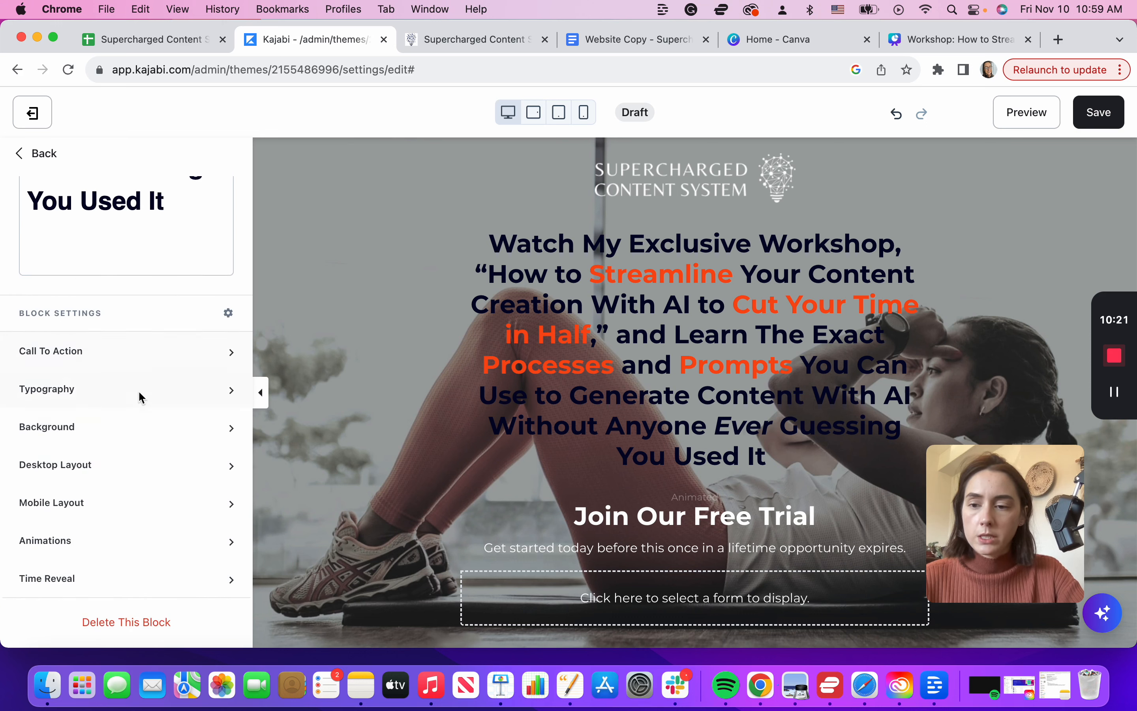
left_click(131, 428)
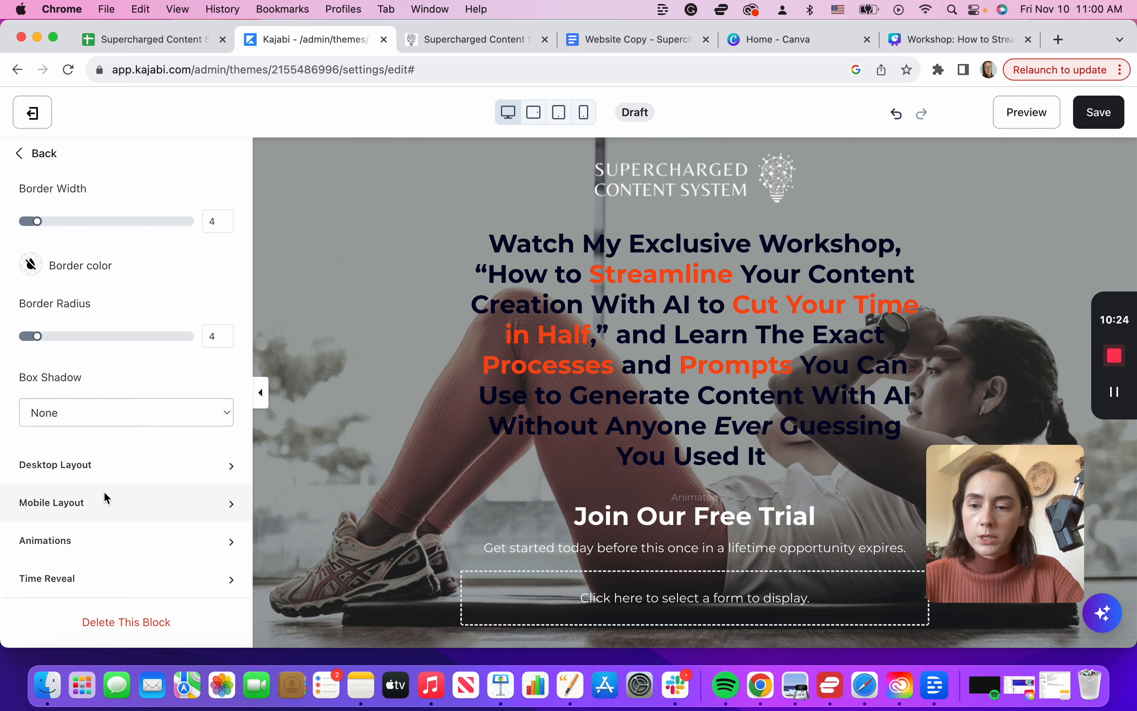
left_click(103, 465)
scroll(103, 460, "down", 8)
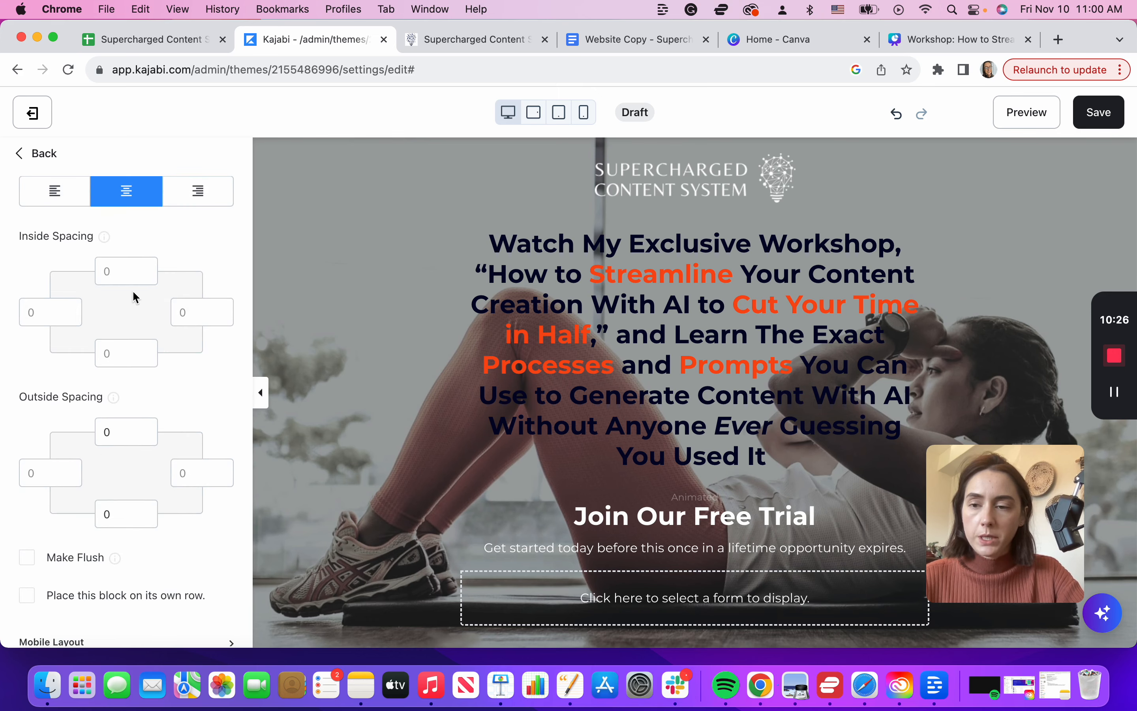
left_click(121, 438)
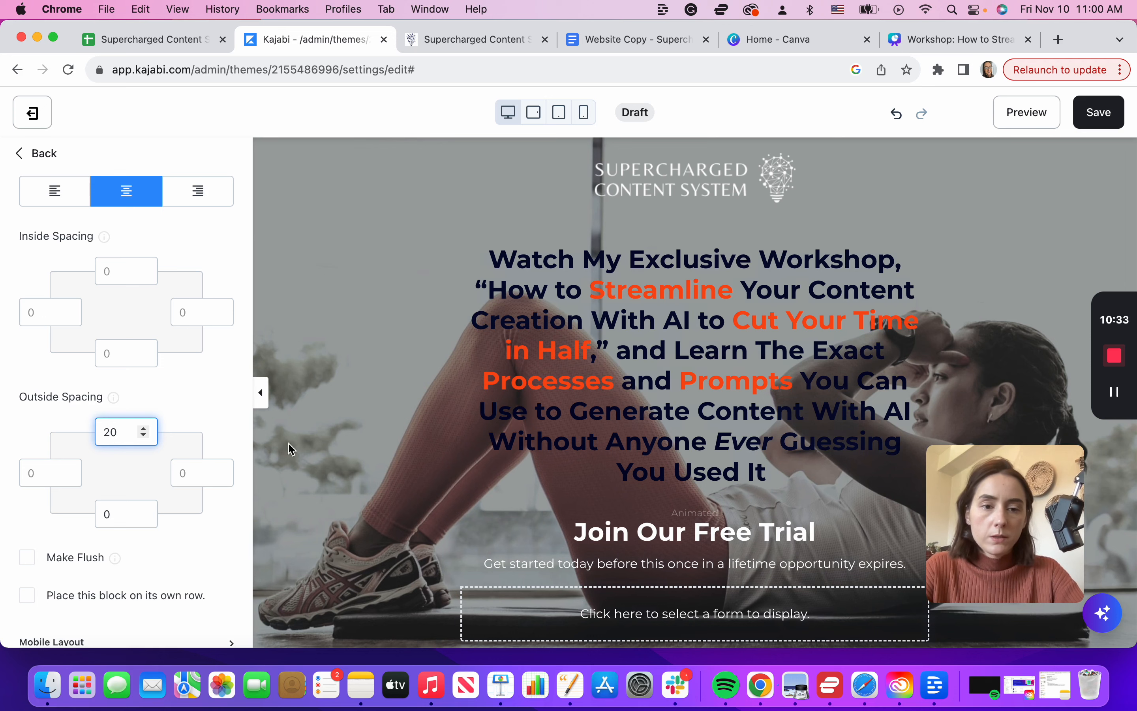
key("BackSpace")
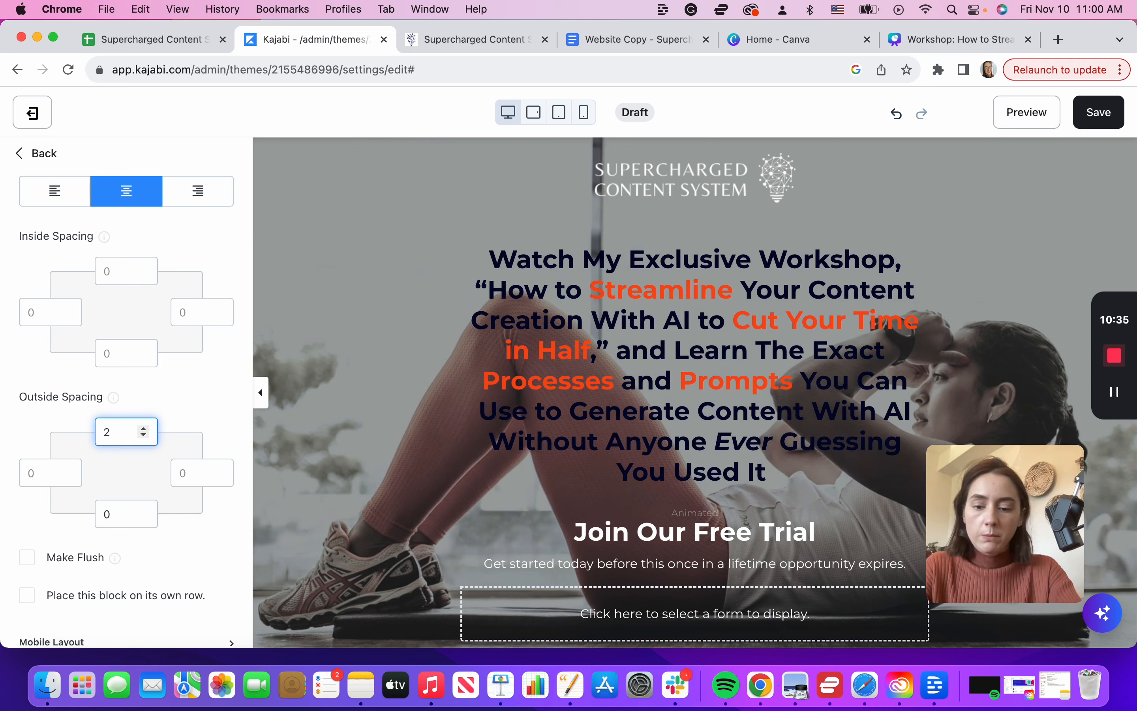
left_click(260, 392)
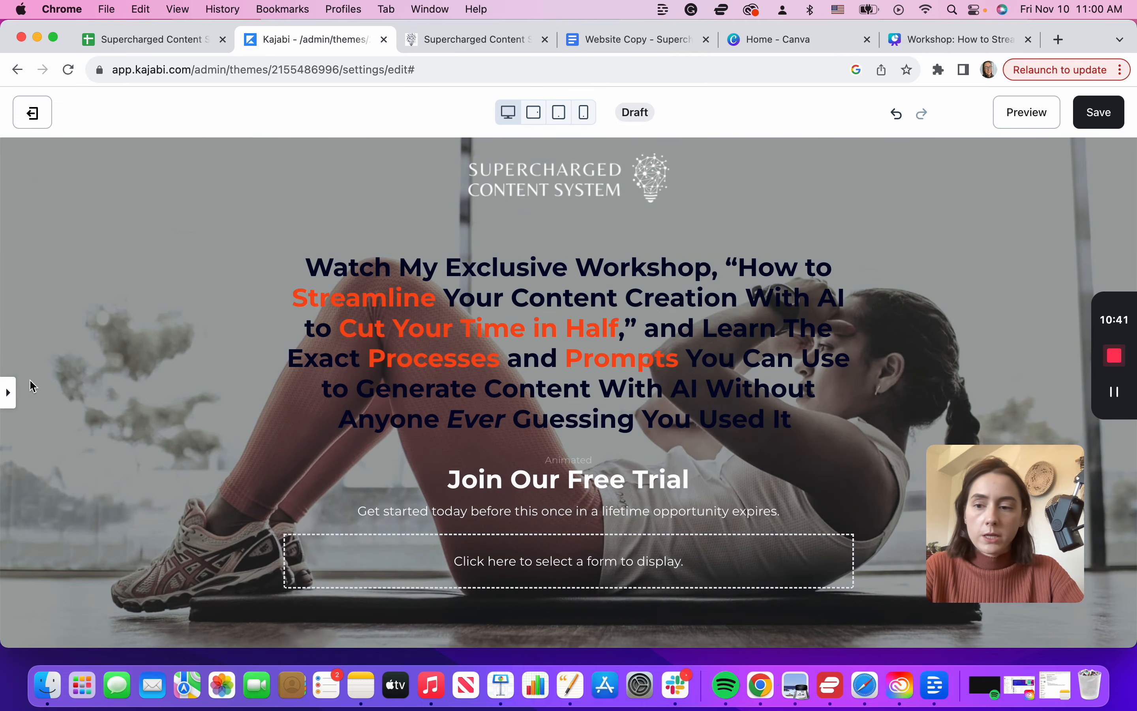
left_click(7, 393)
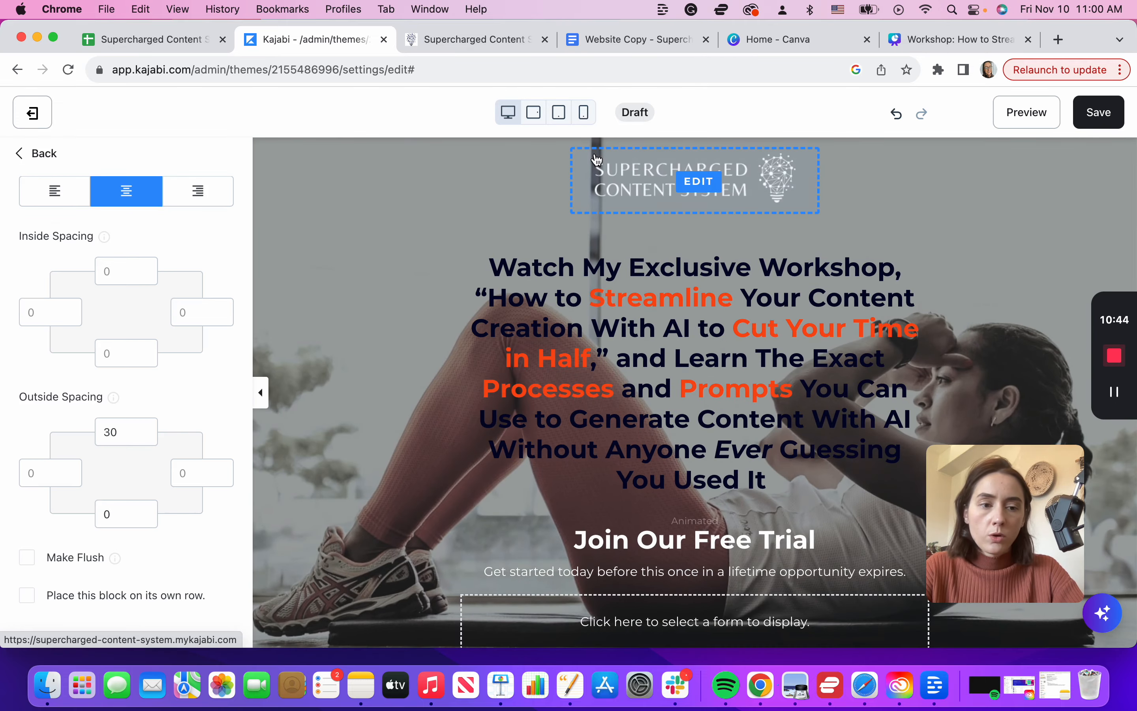
scroll(539, 361, "down", 3)
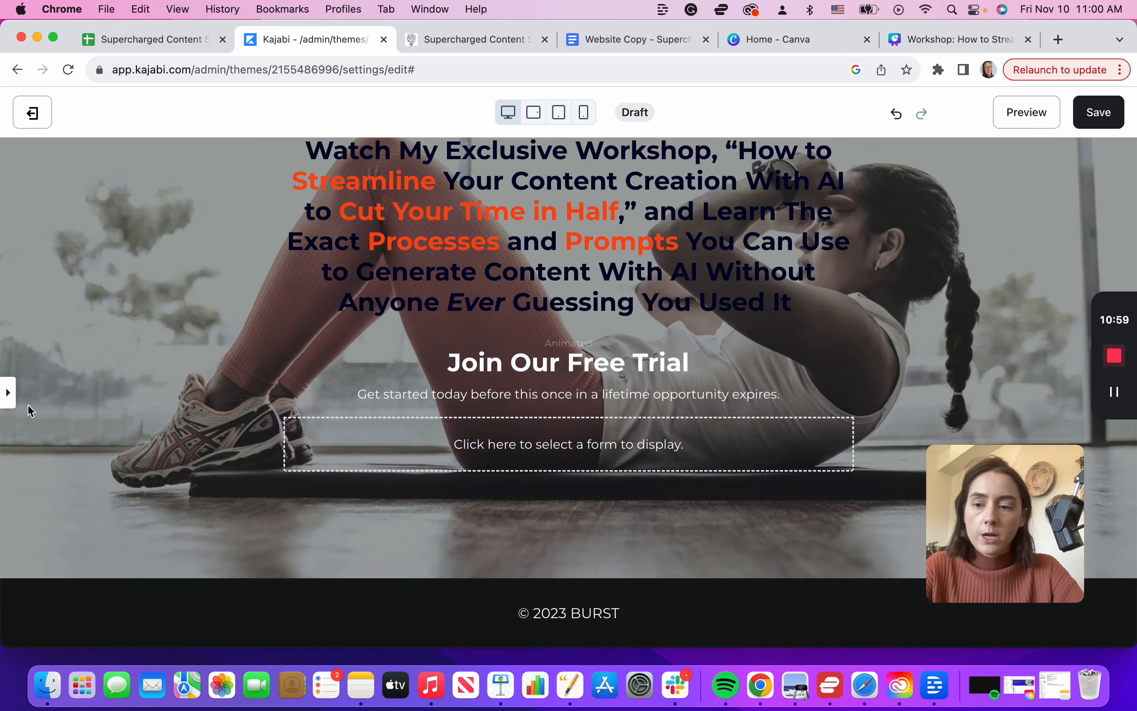
left_click(8, 393)
Step: Copy 'Register and Get Instant Access' from the Google Doc and select the form's 'Join Our Free Trial' heading
left_click(670, 49)
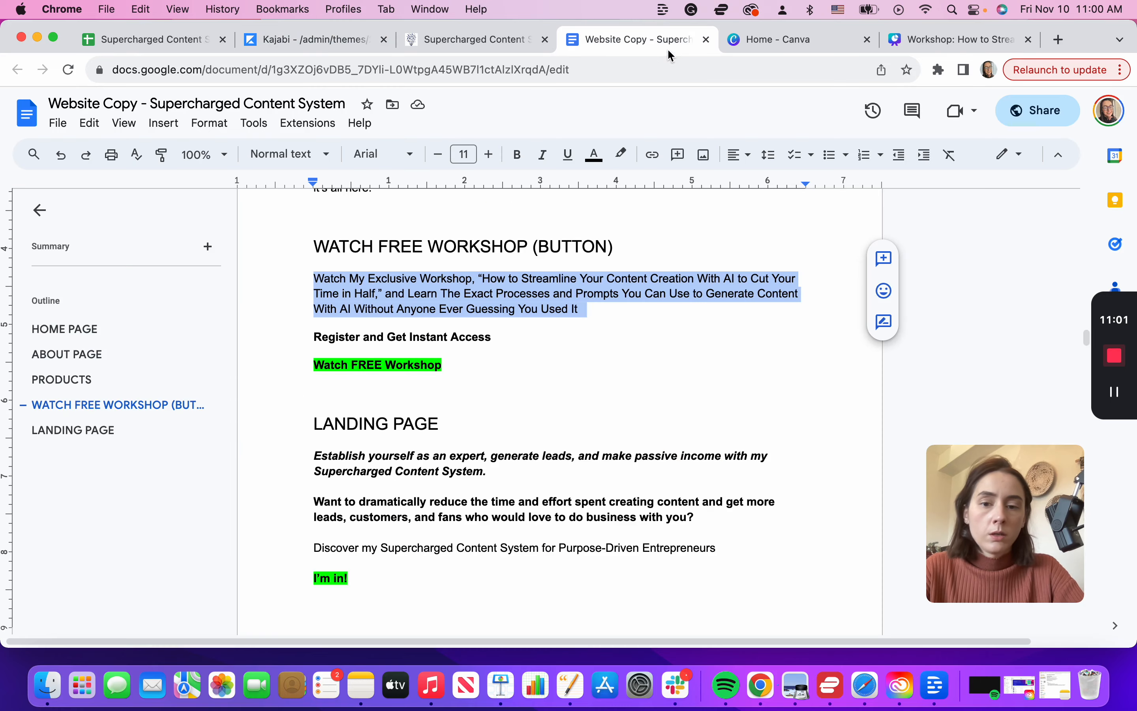
left_click_drag(501, 339, 290, 338)
key("super+c")
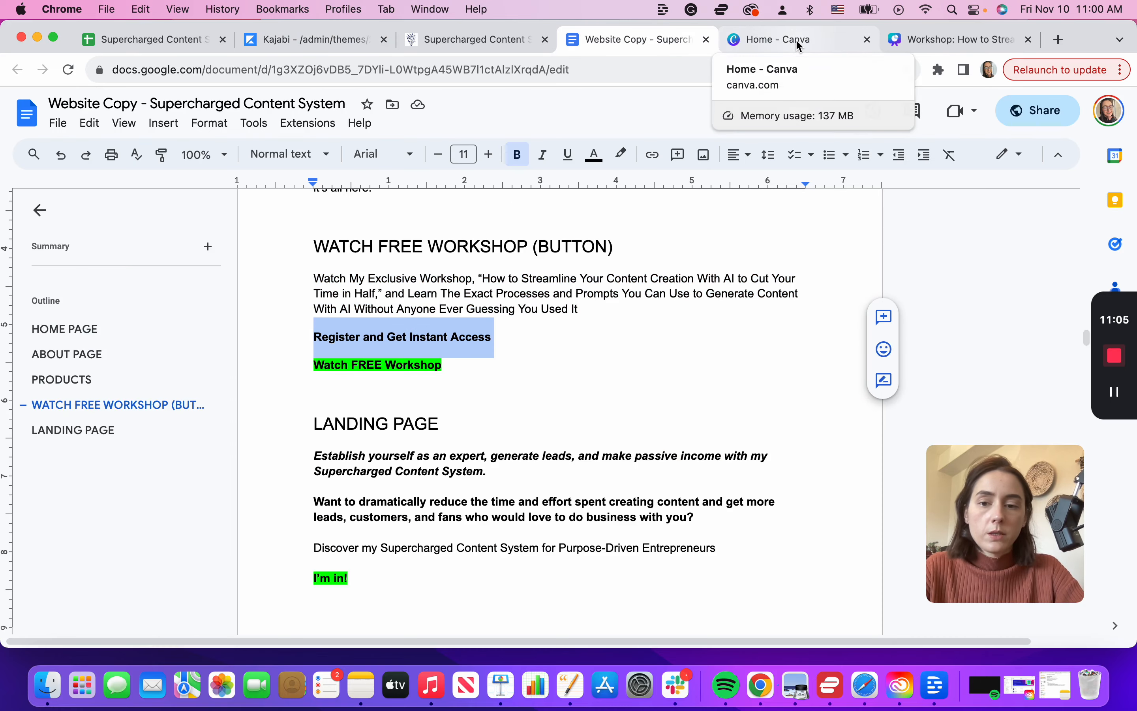
left_click(316, 41)
left_click_drag(91, 329, 20, 284)
Step: Replace the heading with 'Register and Get Instant Access' and delete the subtitle paragraph
key("super+v")
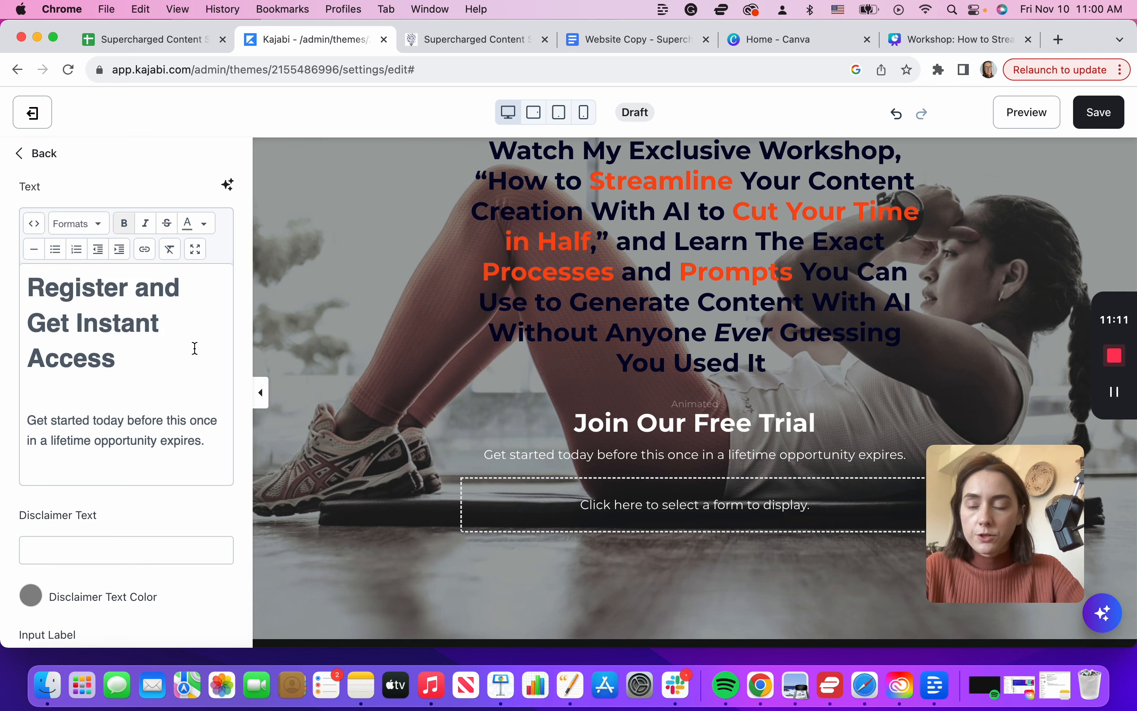
left_click_drag(124, 356, 13, 289)
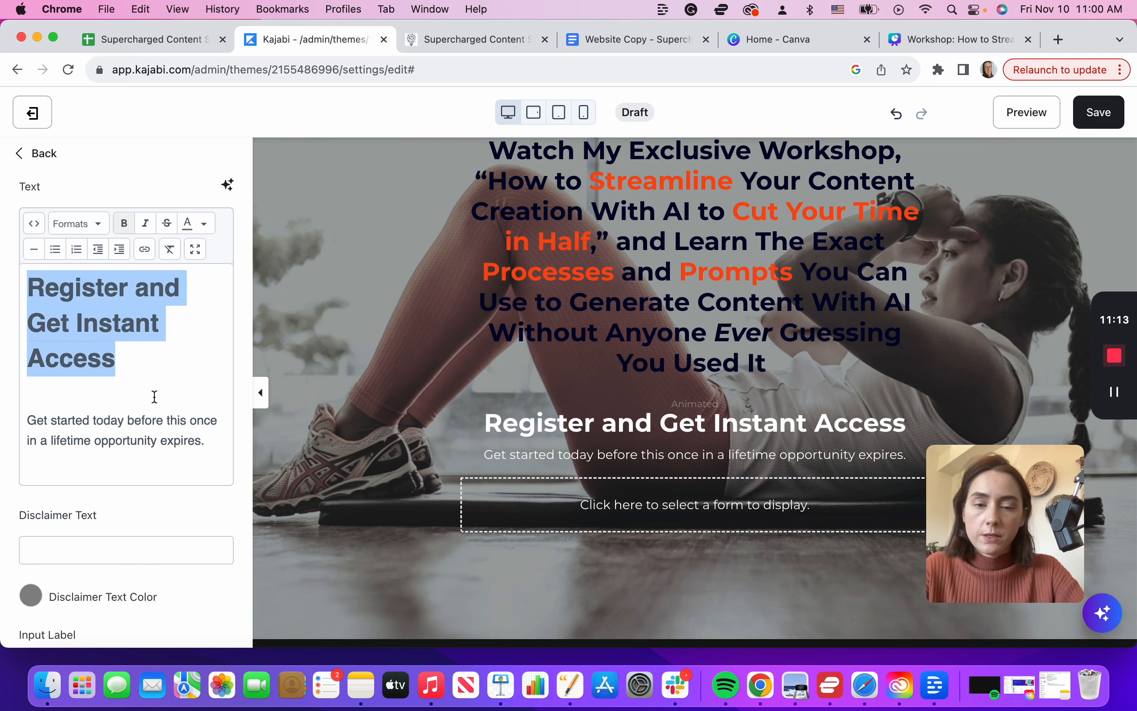
left_click_drag(144, 429, 13, 414)
key("BackSpace")
key("BackSpace")
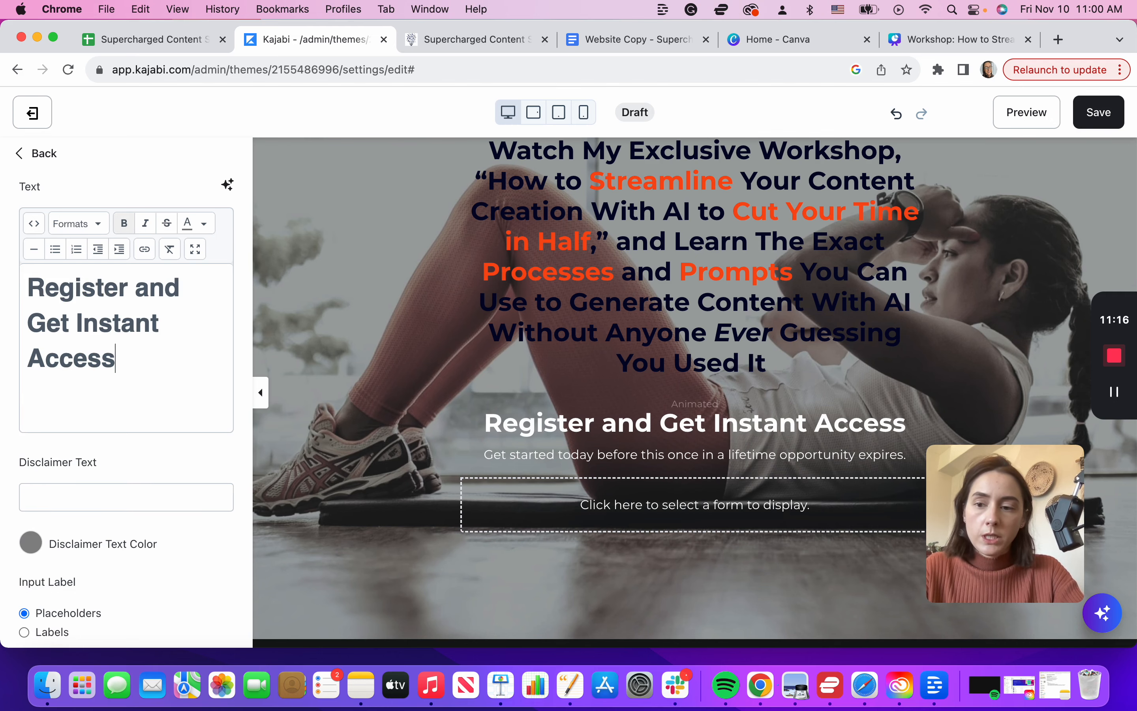
Step: Attach the Default Form, with Name and Email fields, to the opt-in form block
left_click(599, 494)
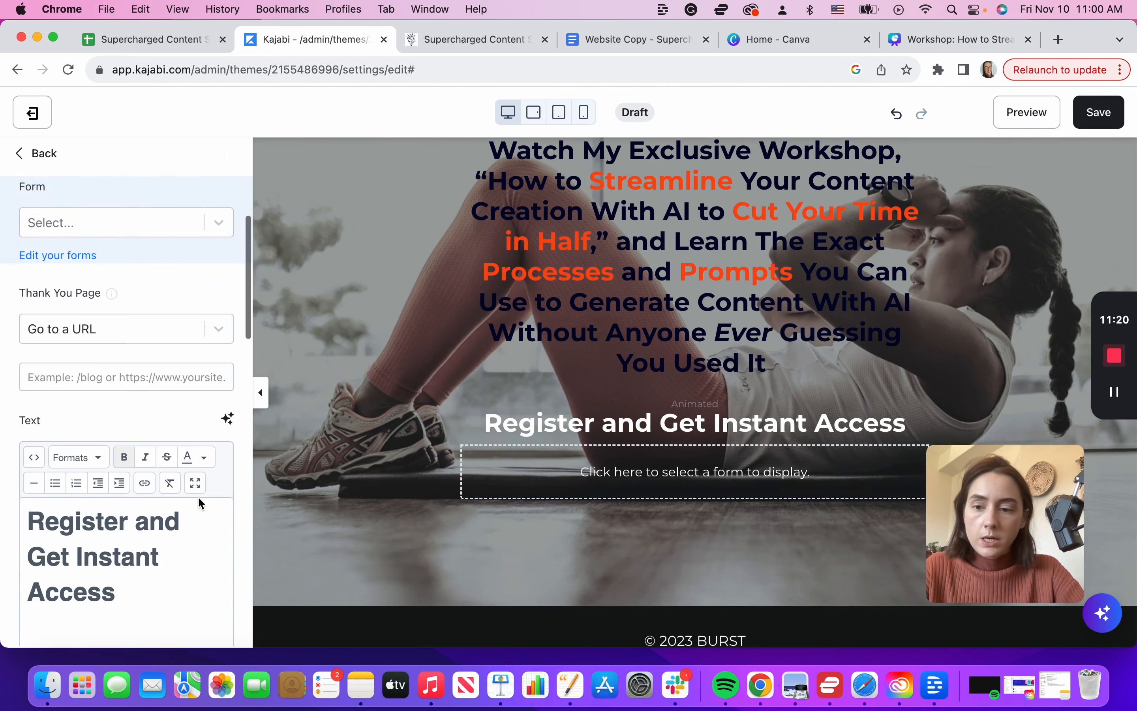
scroll(88, 617, "down", 2)
scroll(87, 617, "down", 10)
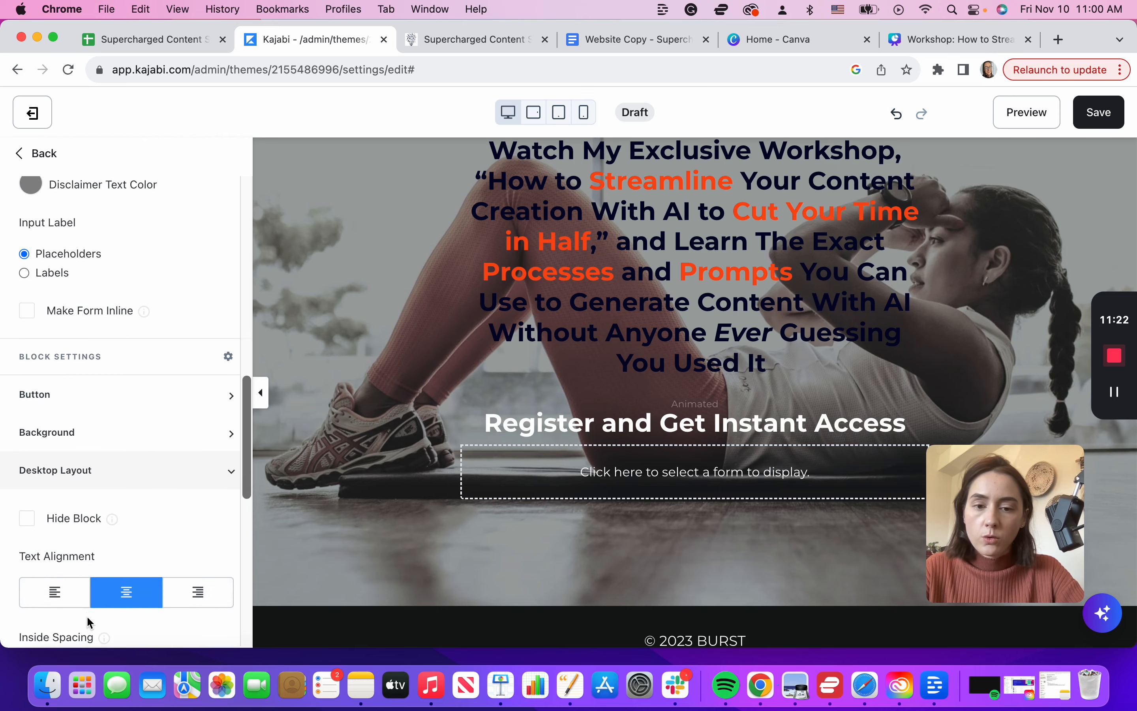
scroll(158, 426, "down", 4)
scroll(157, 427, "up", 12)
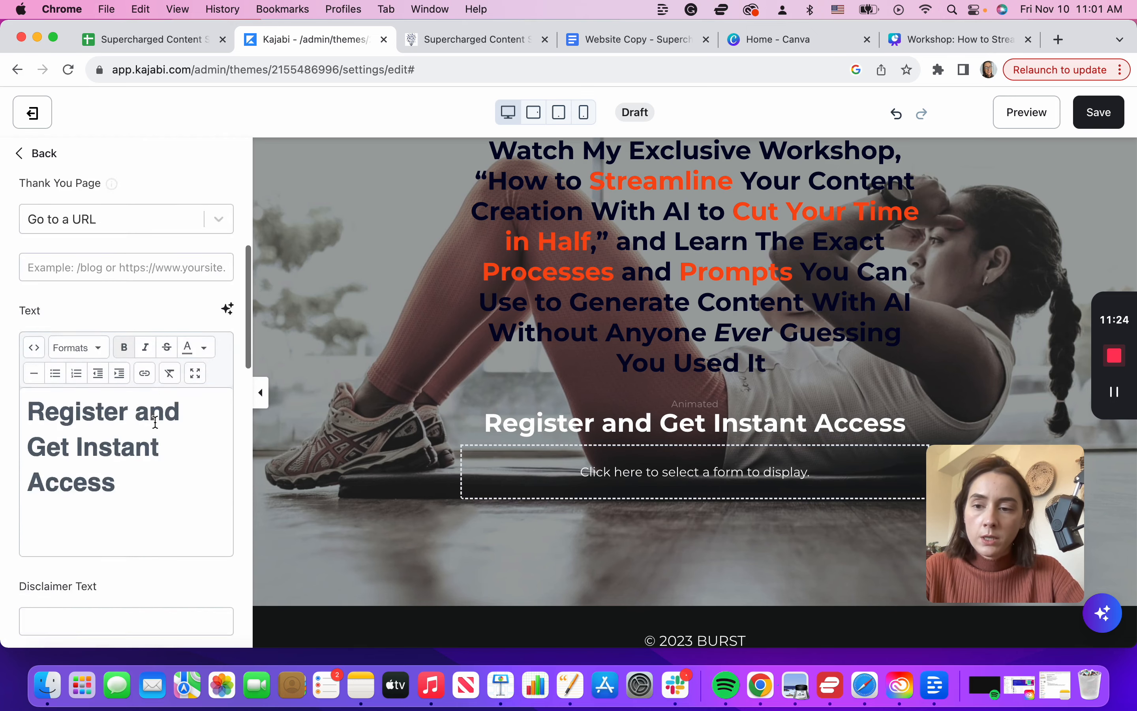
scroll(165, 474, "up", 2)
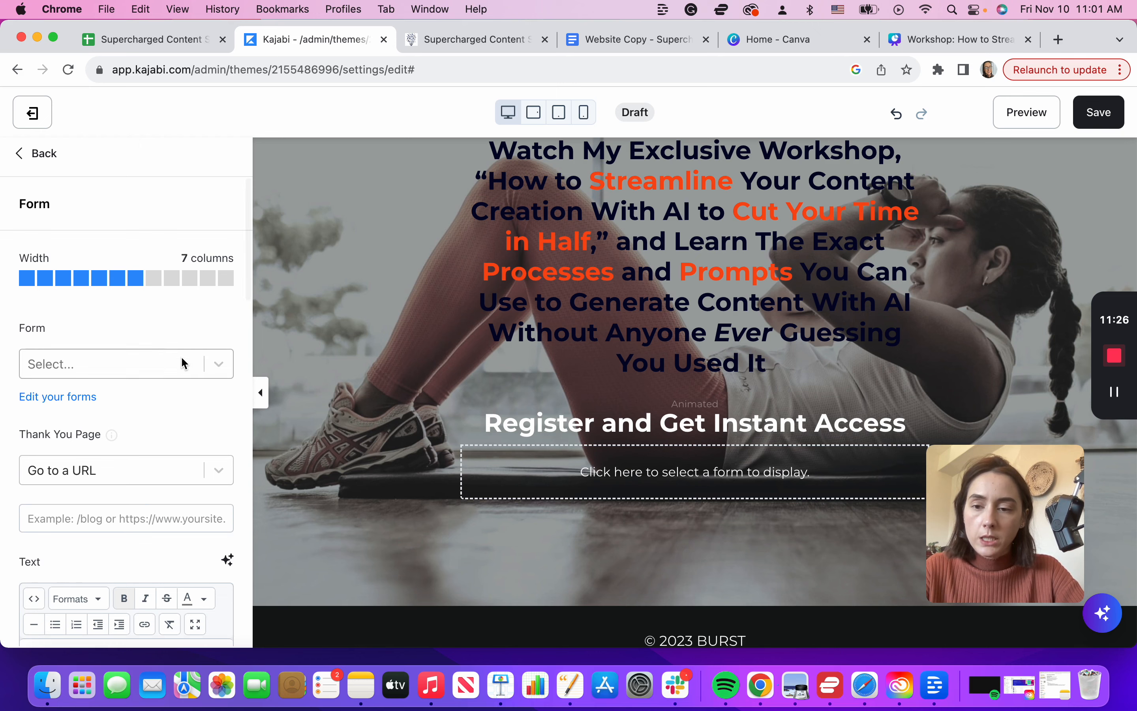
left_click(66, 370)
left_click(122, 323)
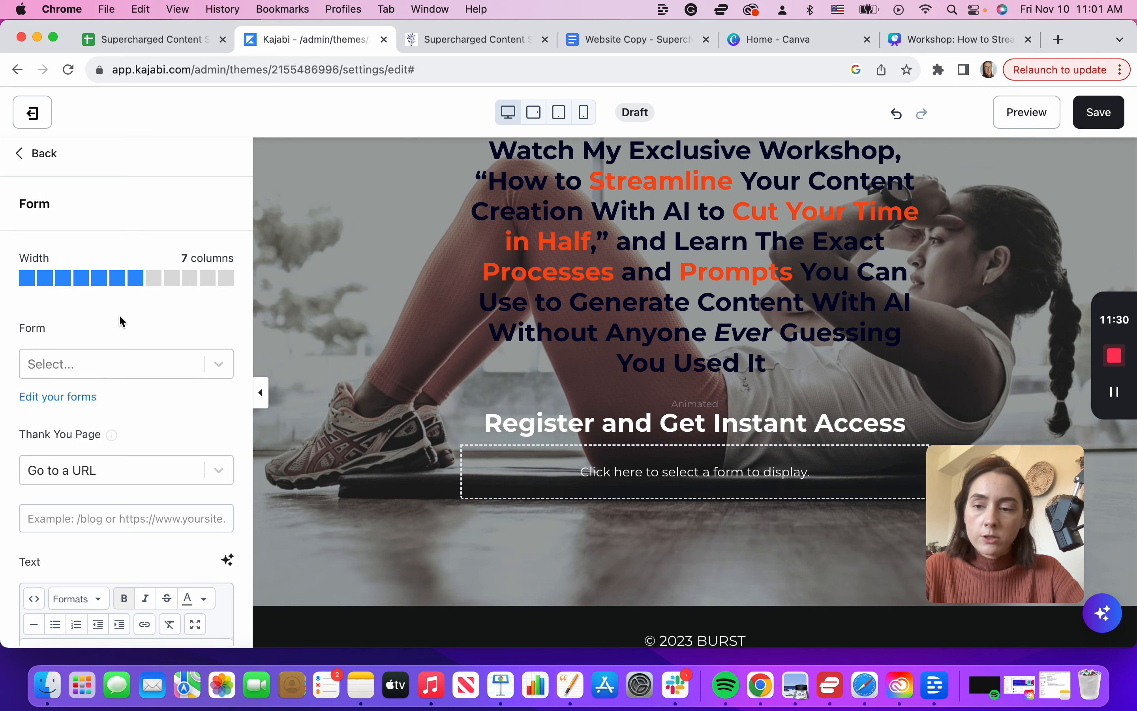
left_click(54, 373)
left_click(46, 407)
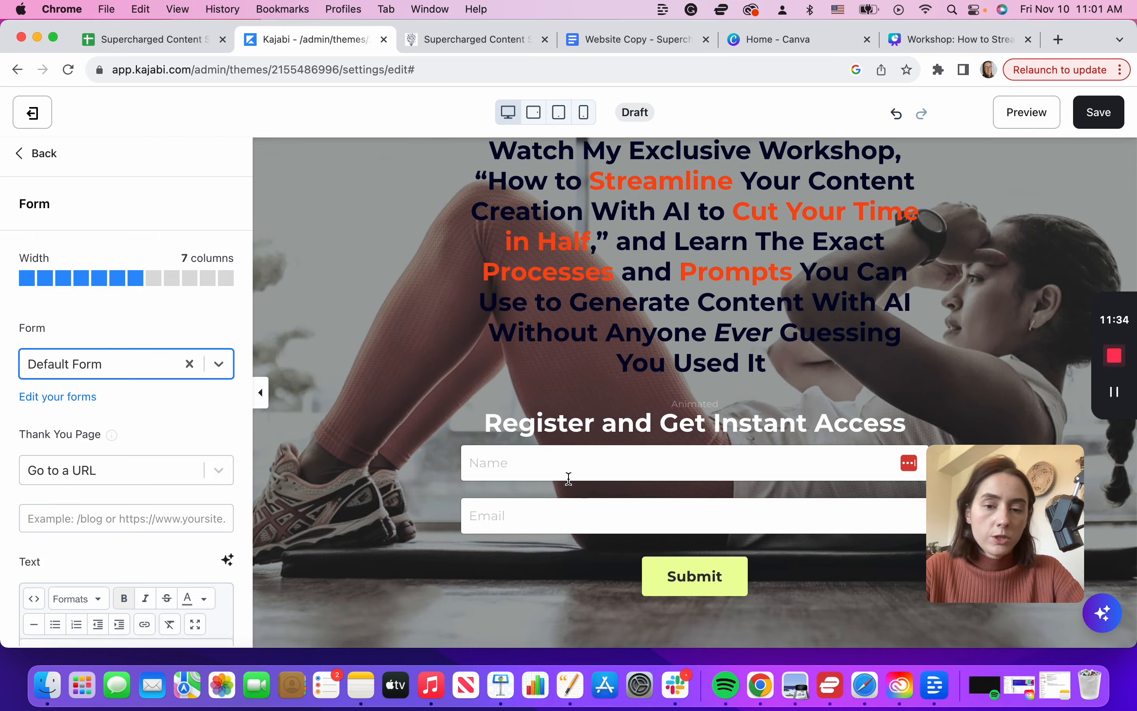
scroll(569, 479, "down", 3)
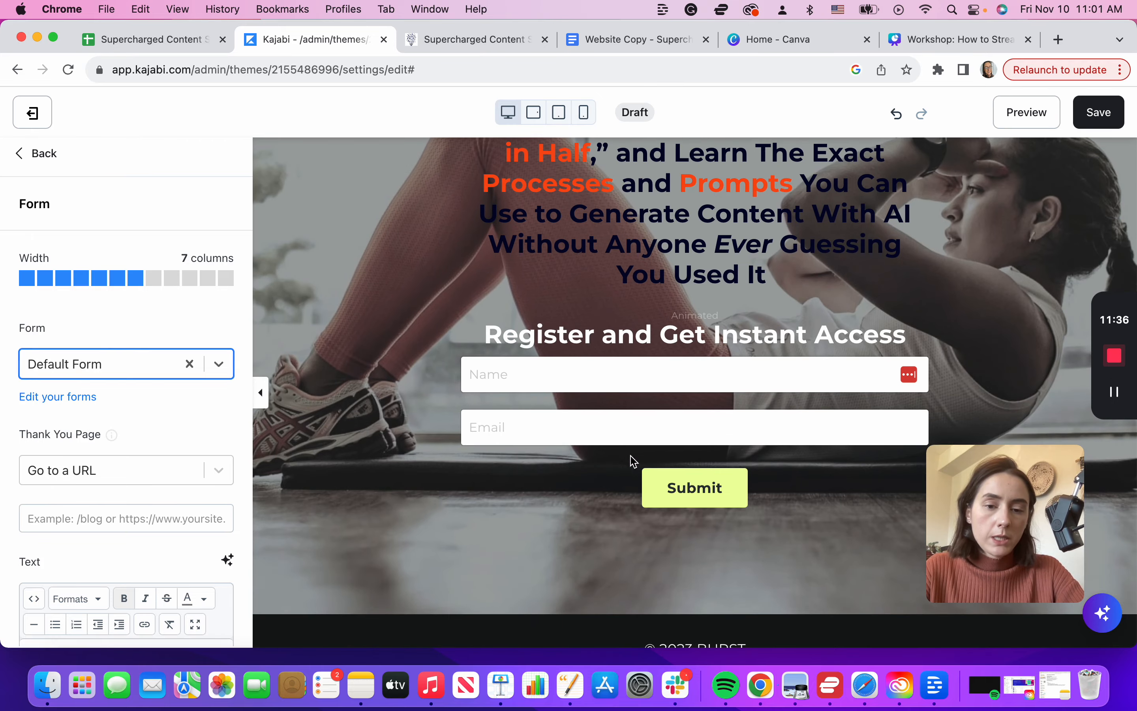
mouse_move(725, 494)
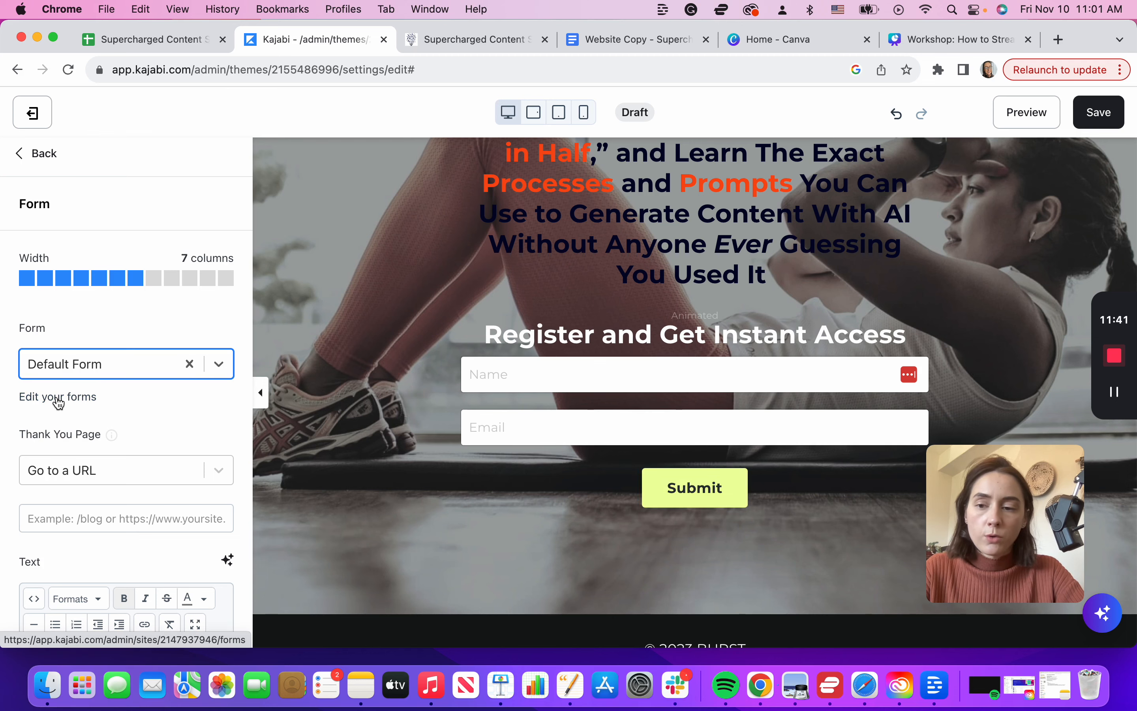
Step: From the forms page, add a new form titled 'AI Workshop Opt-In Form' and save it
left_click(58, 403)
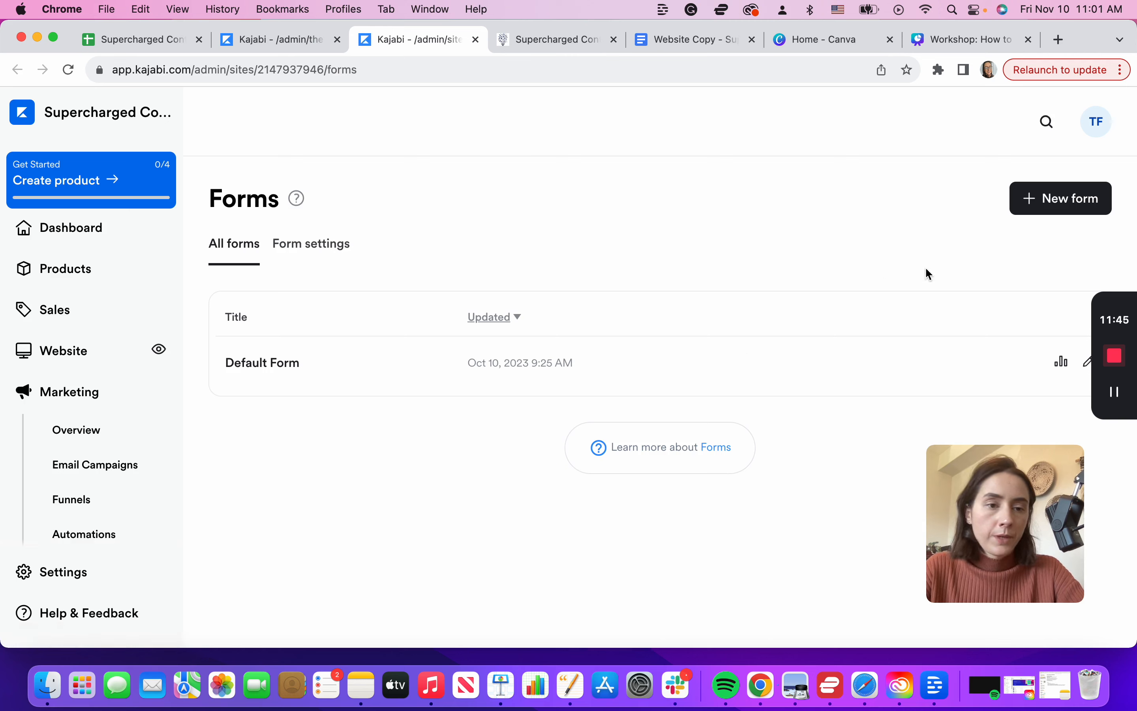
left_click(1049, 203)
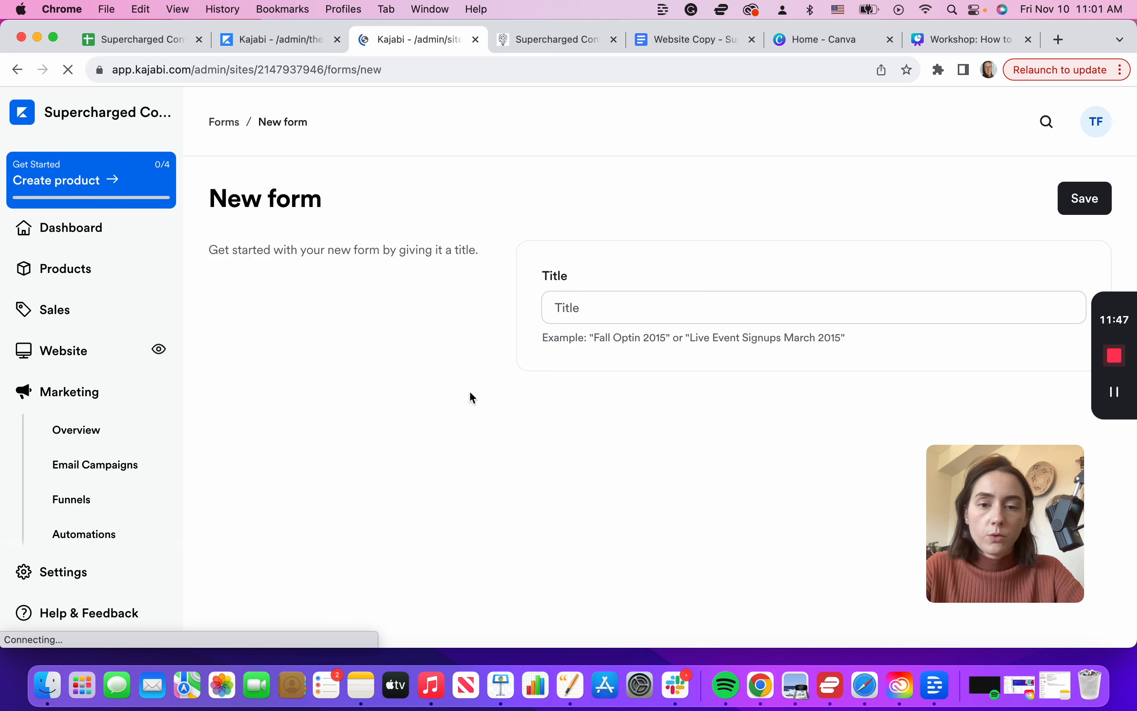
left_click(566, 311)
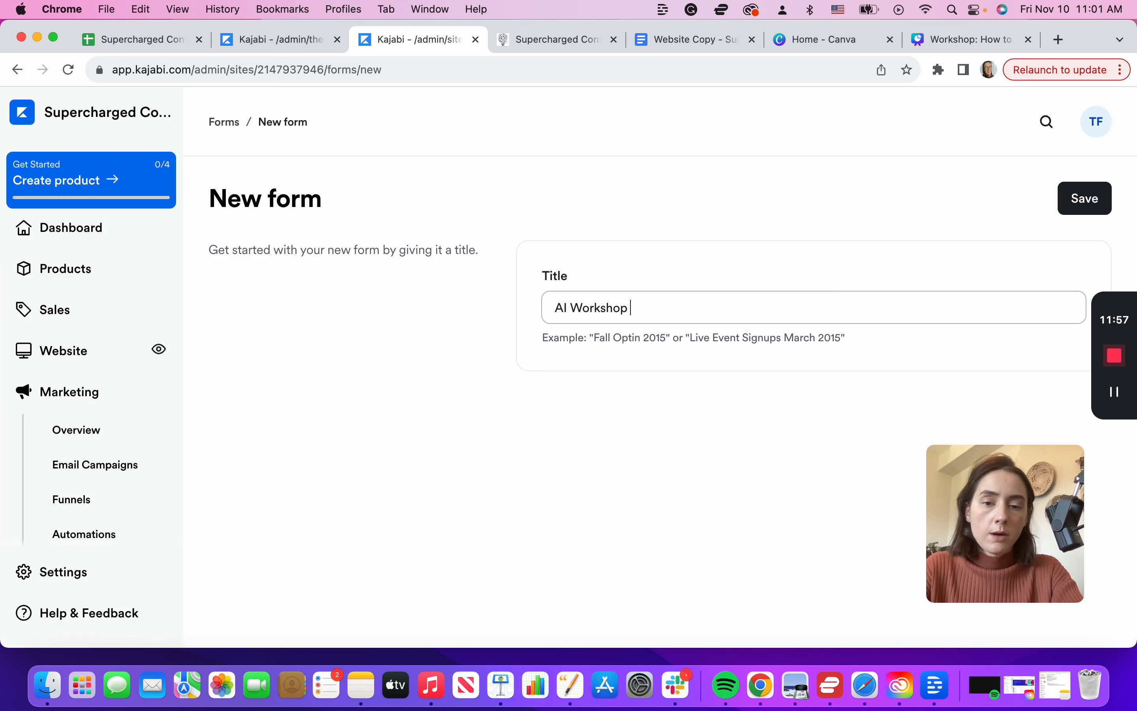
type("AI Workshop Opt-In Form")
left_click(1083, 202)
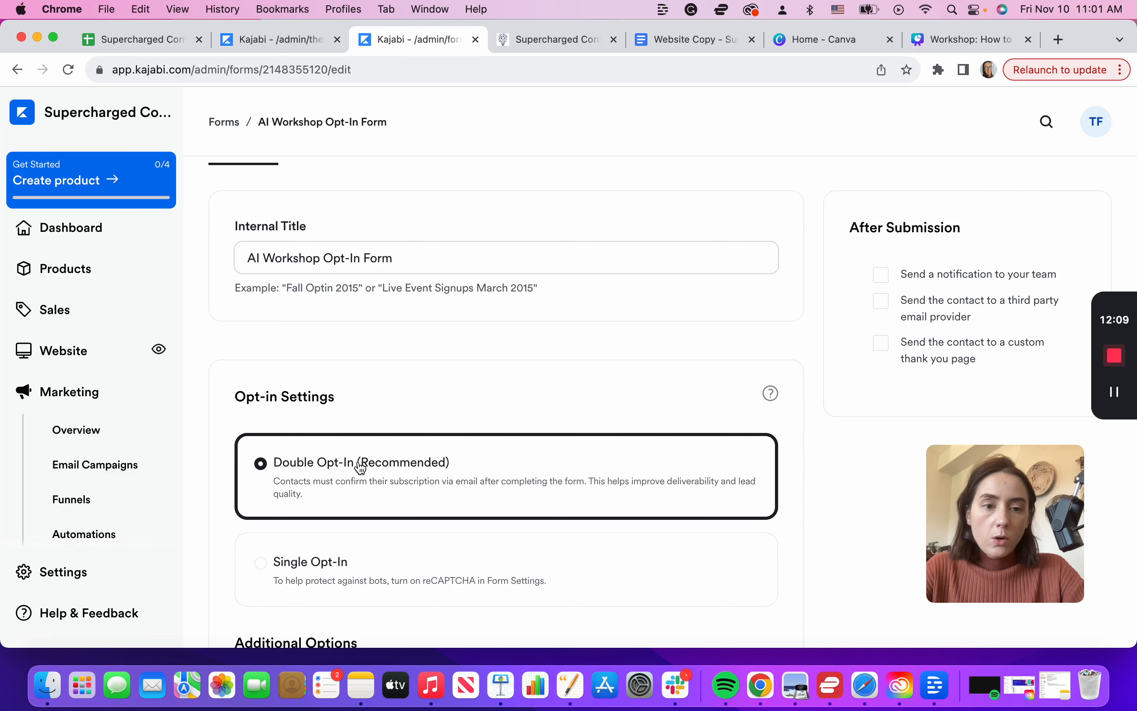
Step: Switch the form's opt-in setting from Double Opt-In to Single Opt-In
scroll(277, 495, "down", 2)
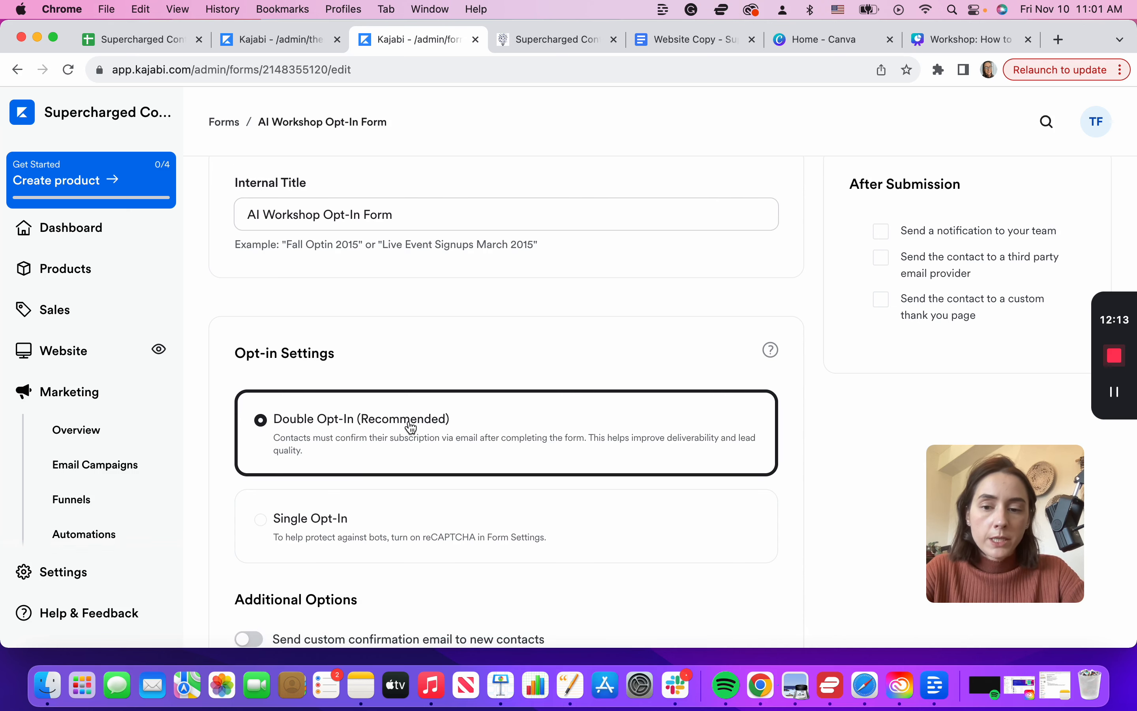
scroll(412, 427, "down", 1)
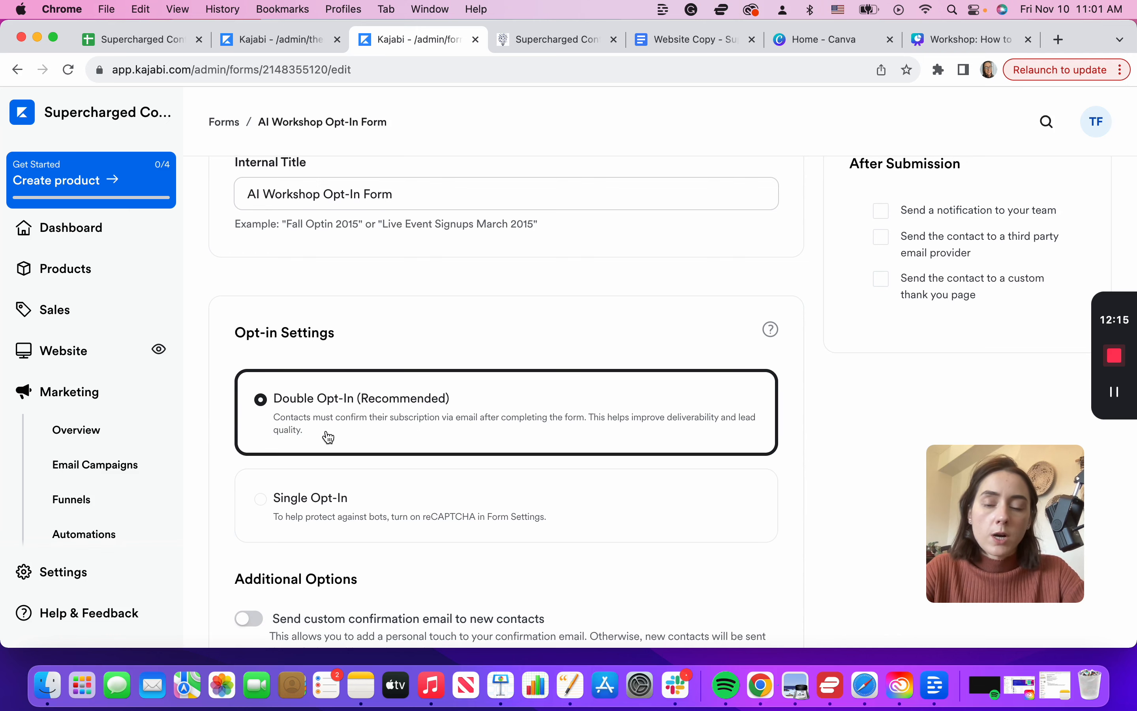
scroll(495, 429, "down", 3)
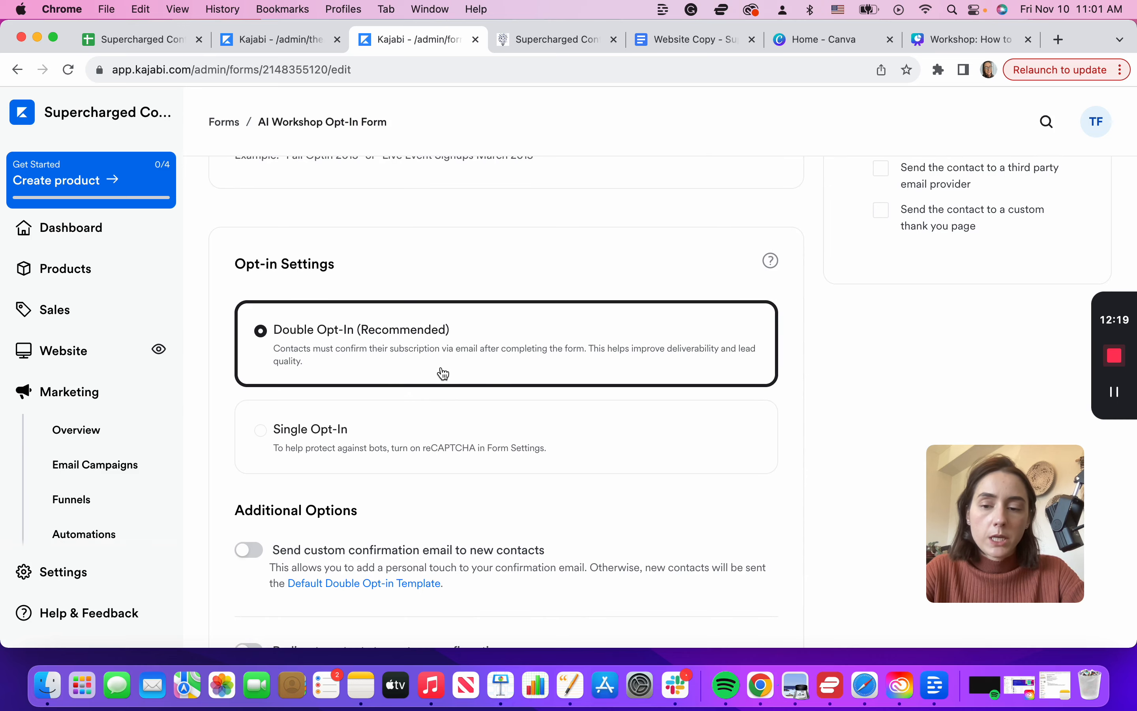
scroll(443, 373, "down", 4)
left_click(275, 352)
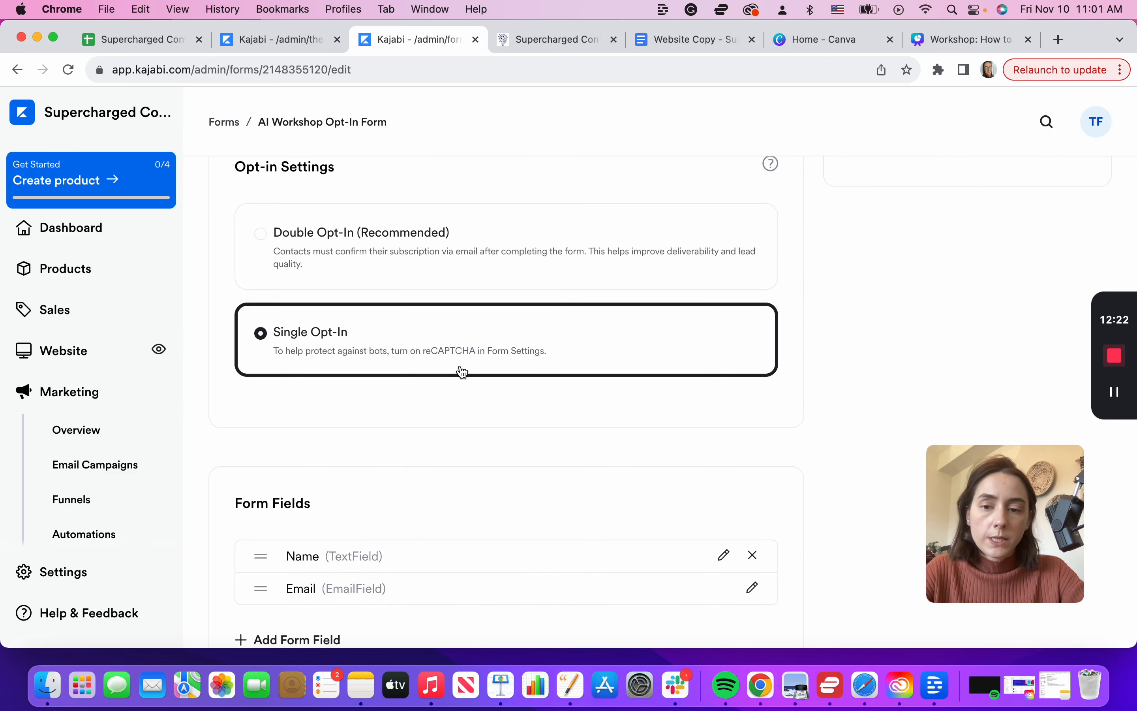
left_click(347, 255)
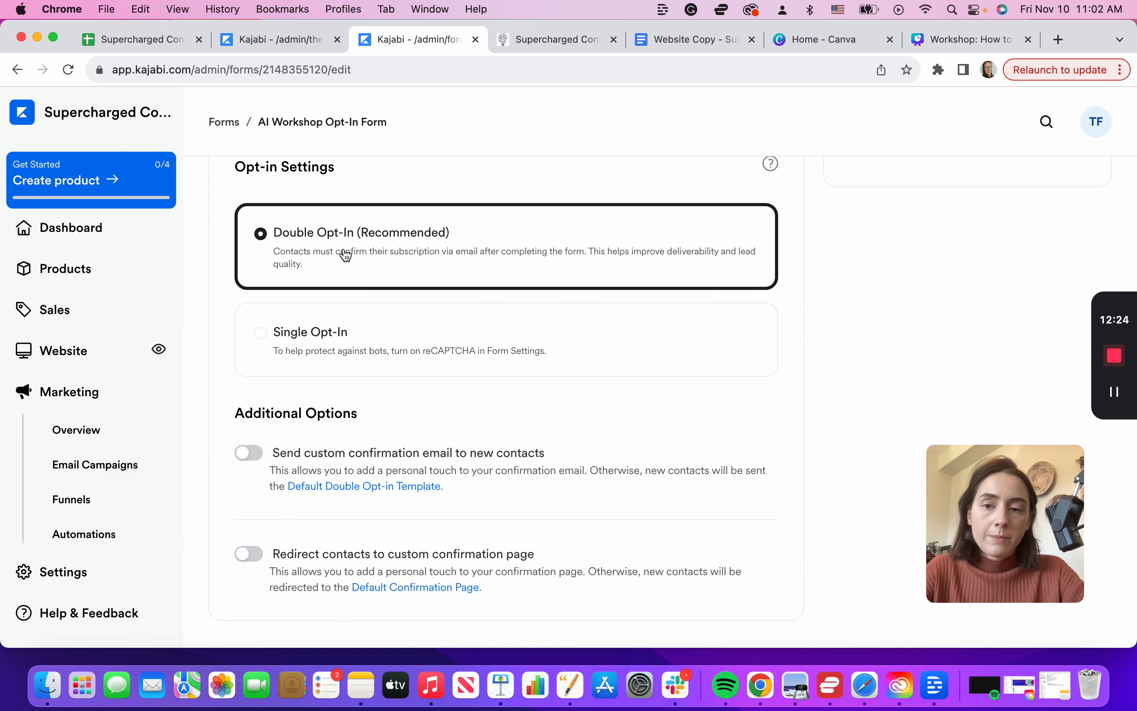
scroll(491, 305, "down", 3)
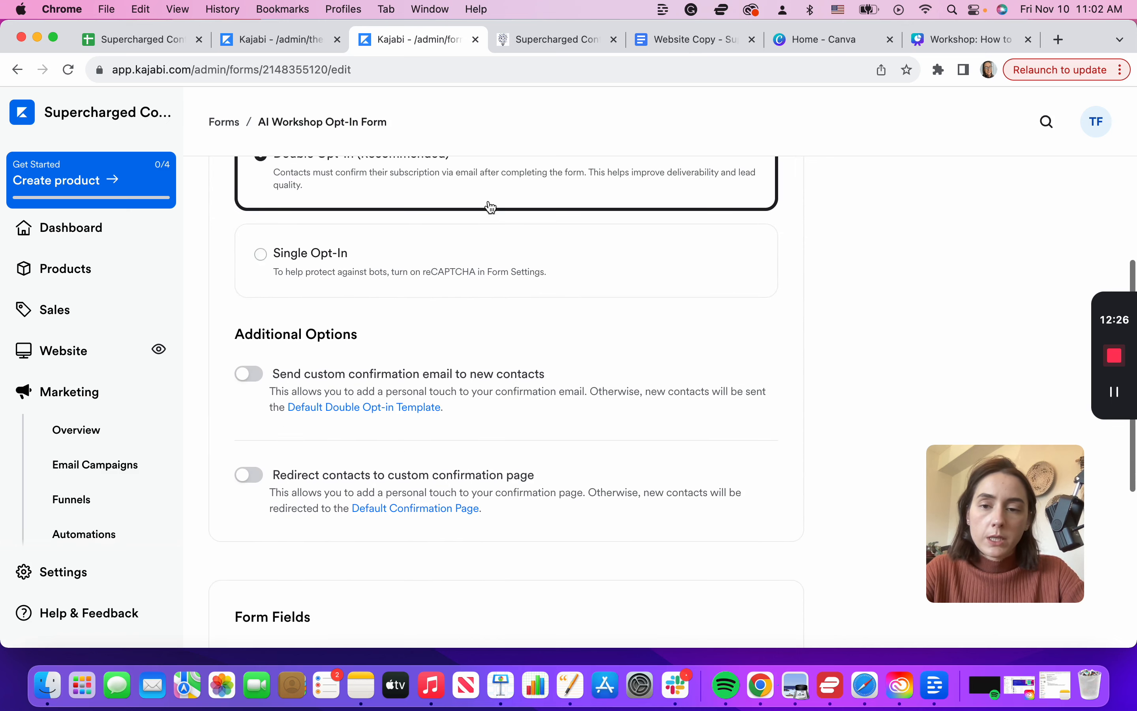
scroll(444, 372, "down", 2)
scroll(445, 370, "up", 9)
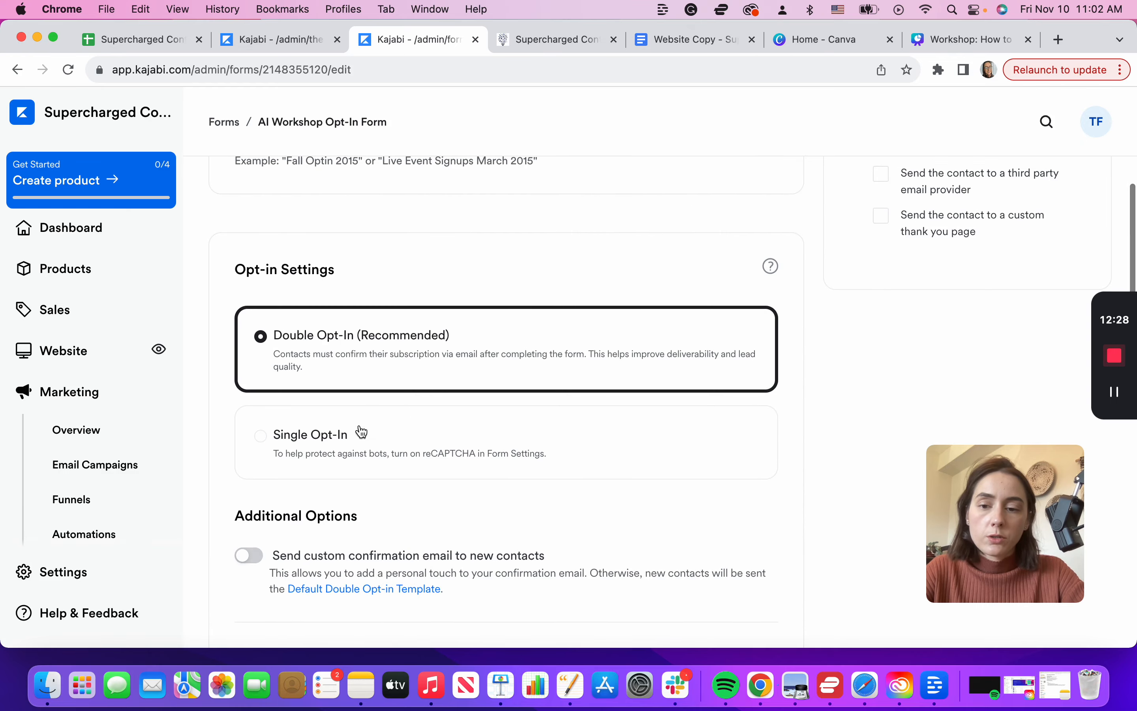
left_click(348, 437)
scroll(538, 433, "down", 3)
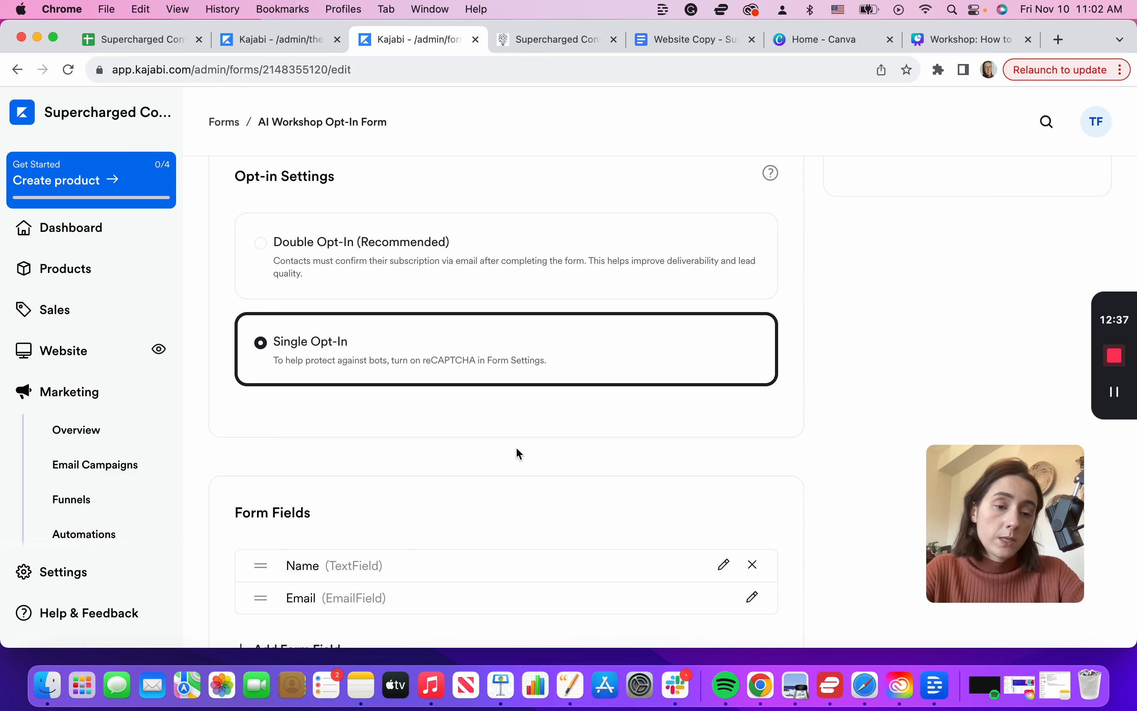
scroll(516, 448, "down", 3)
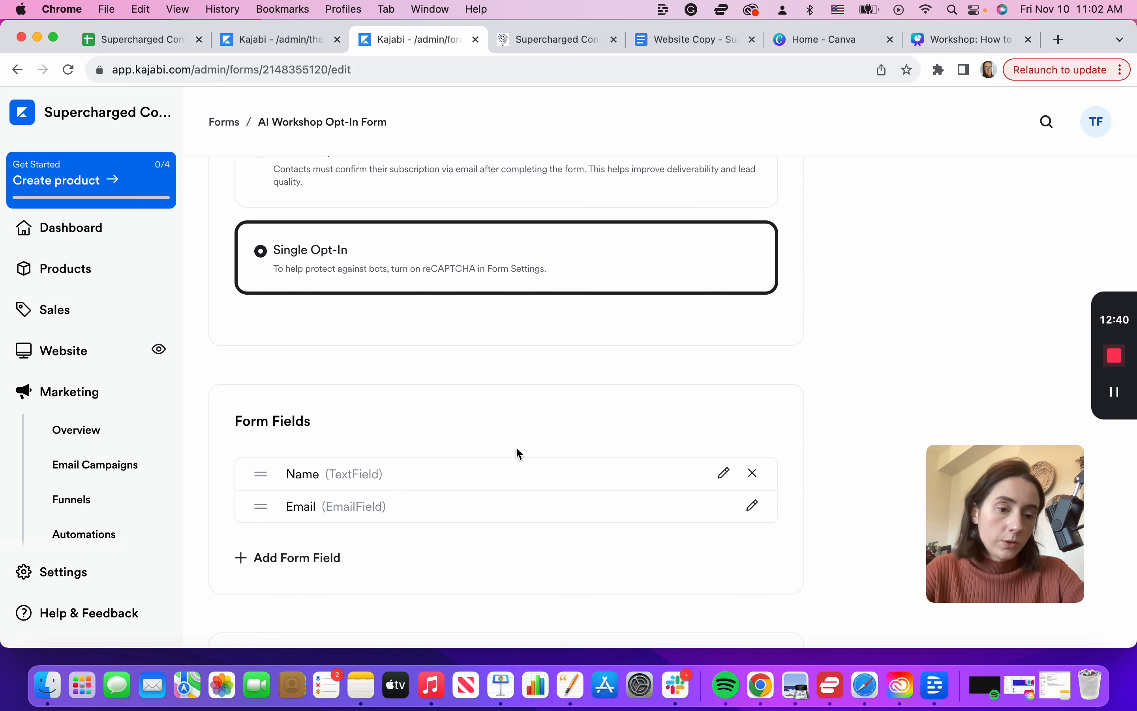
scroll(519, 454, "down", 4)
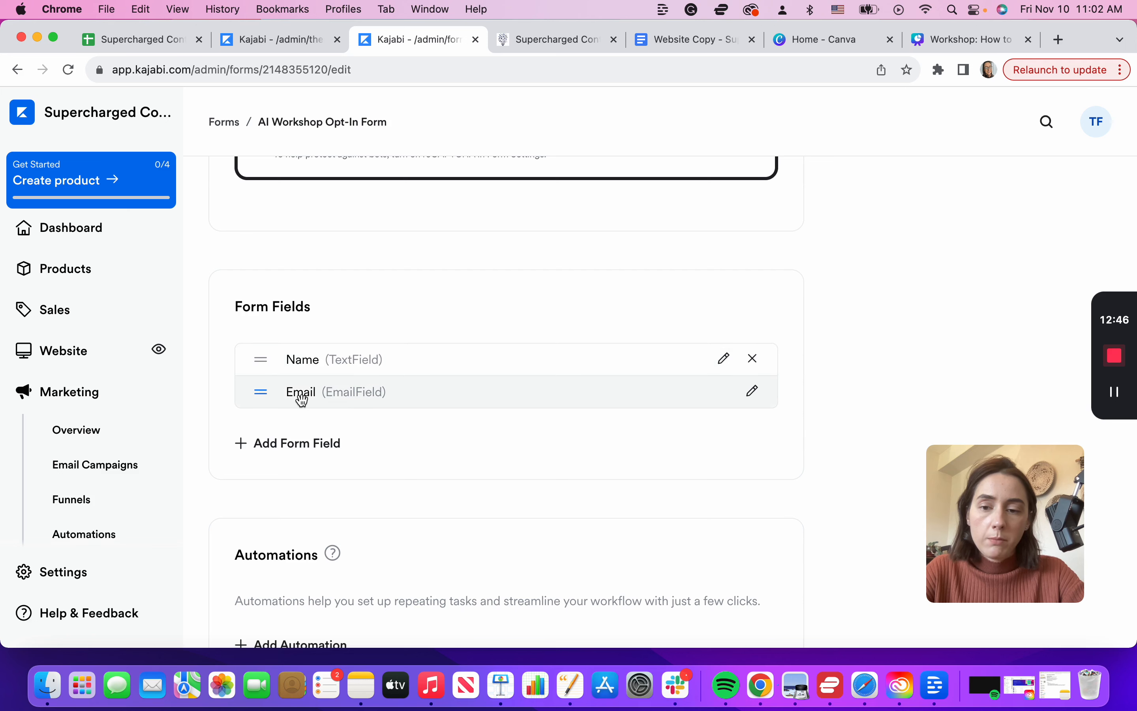
scroll(386, 405, "down", 2)
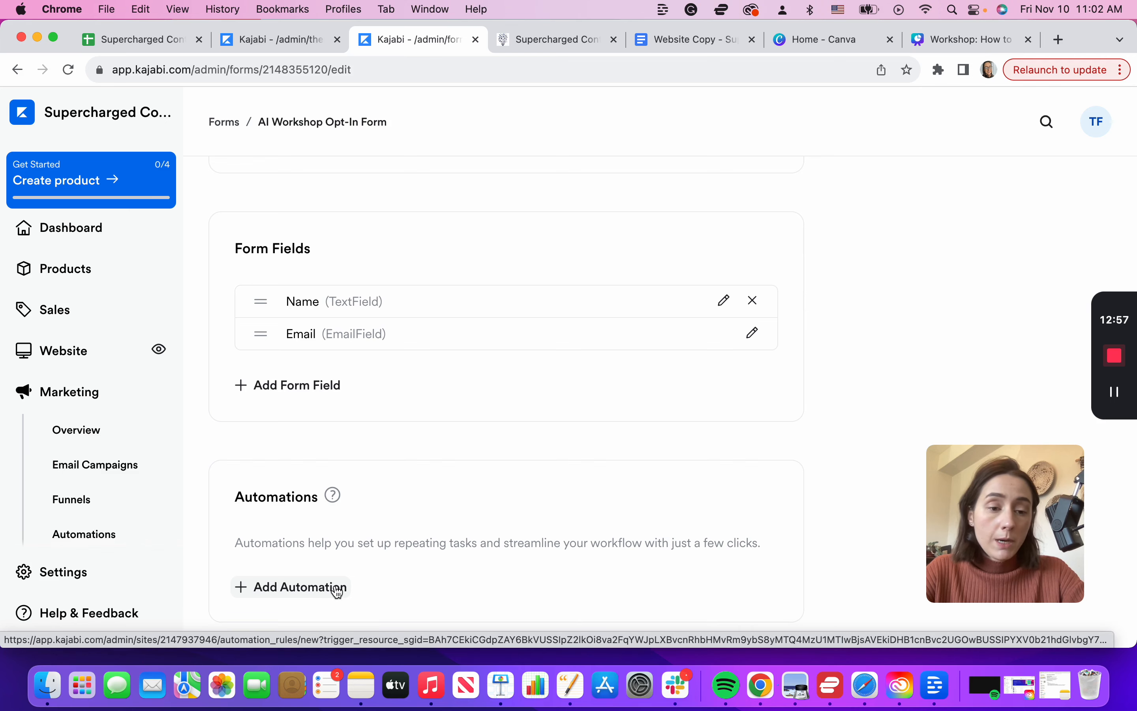
scroll(623, 303, "up", 10)
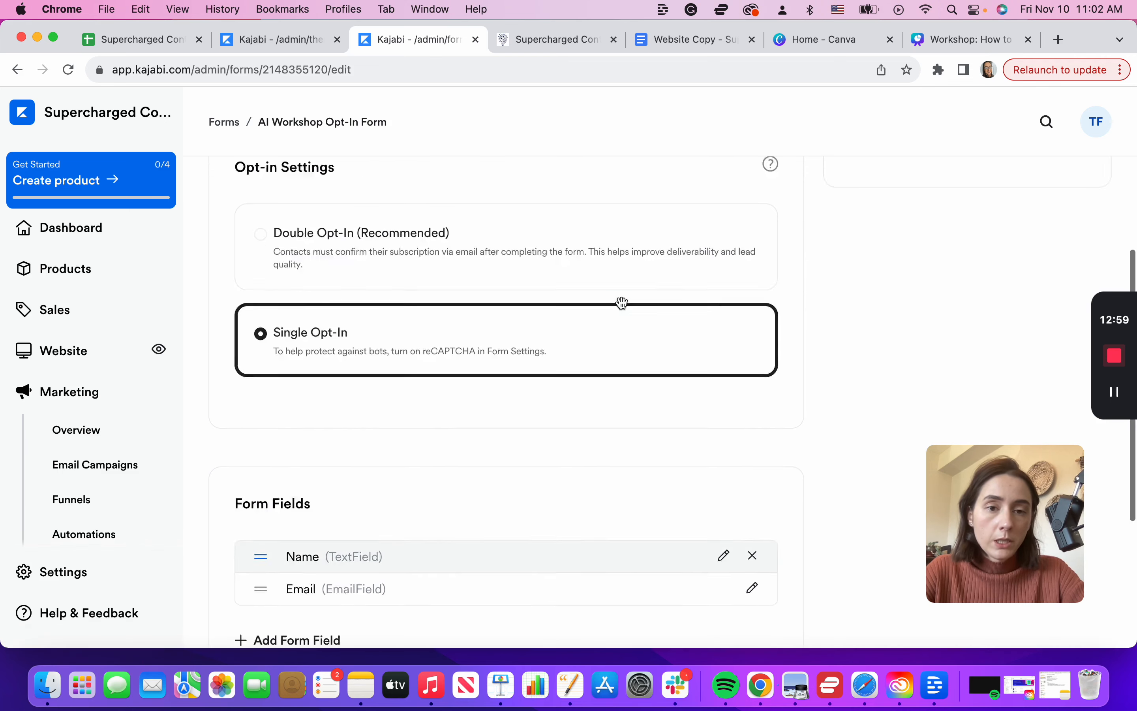
scroll(685, 375, "down", 3)
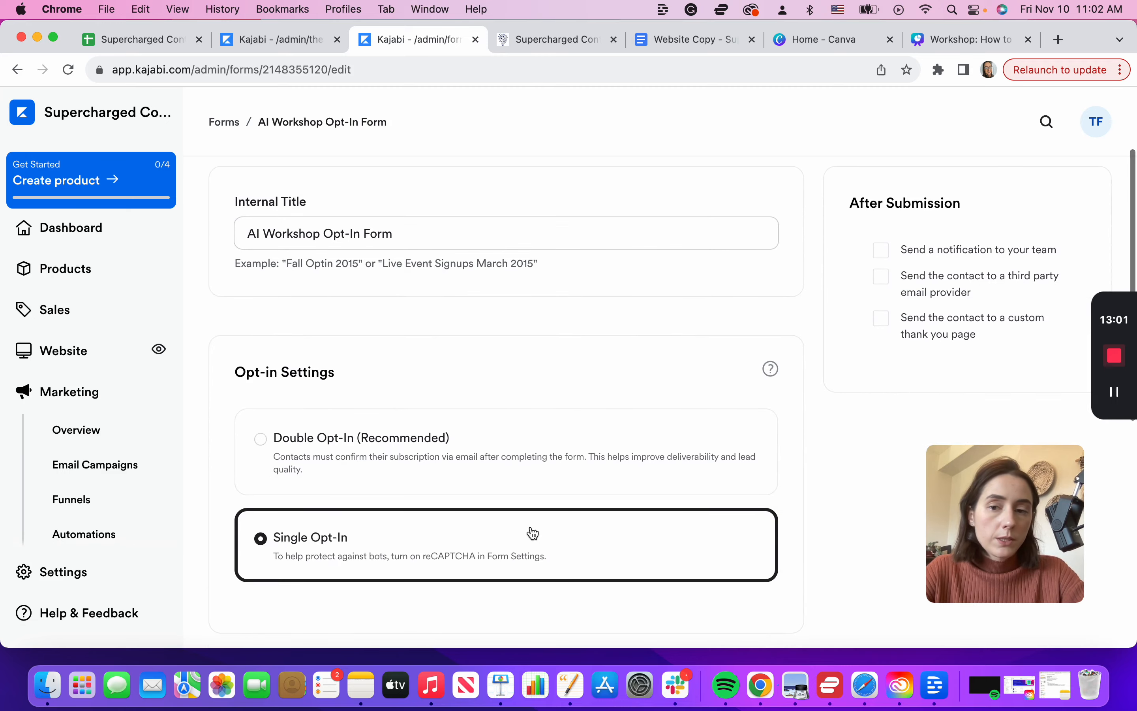
scroll(888, 350, "up", 2)
Step: Turn on team notifications for new submissions and enter the notification email address
left_click(882, 354)
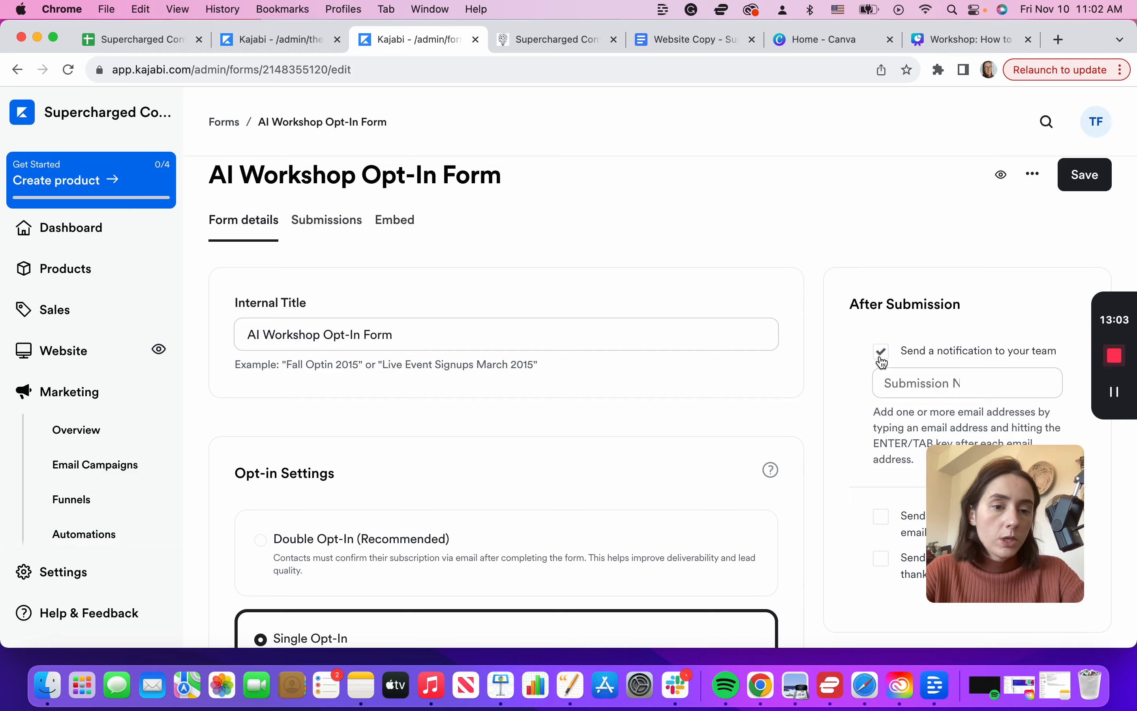
scroll(882, 359, "down", 4)
left_click(945, 284)
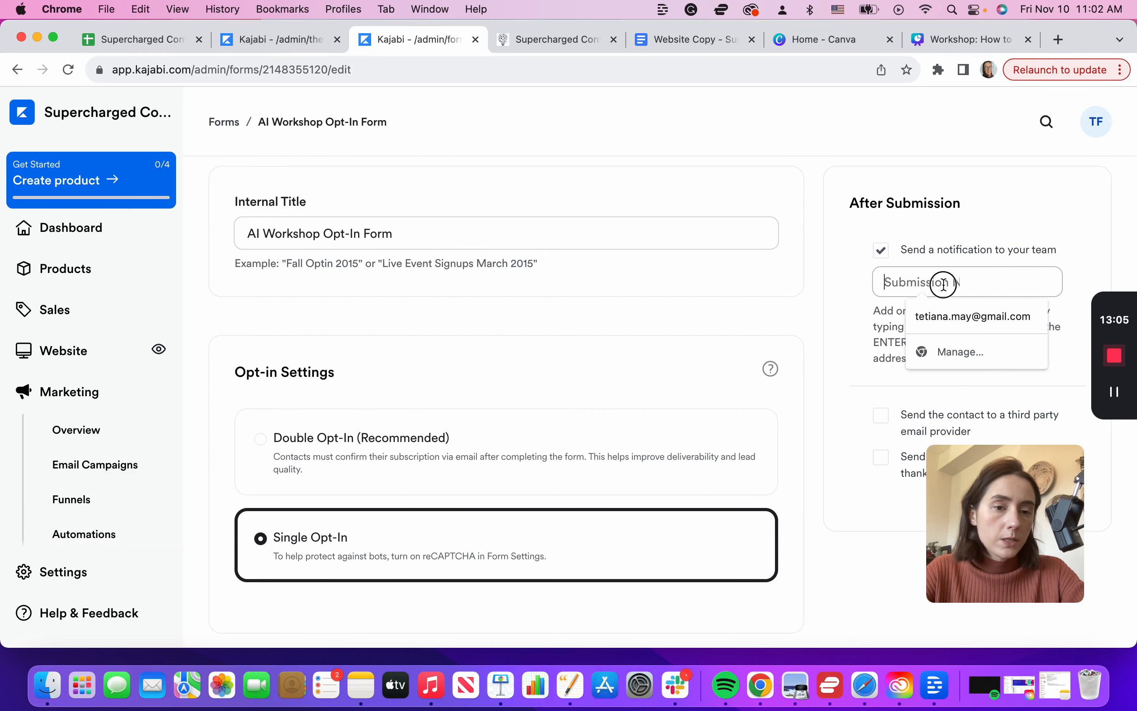
left_click(804, 301)
left_click(899, 281)
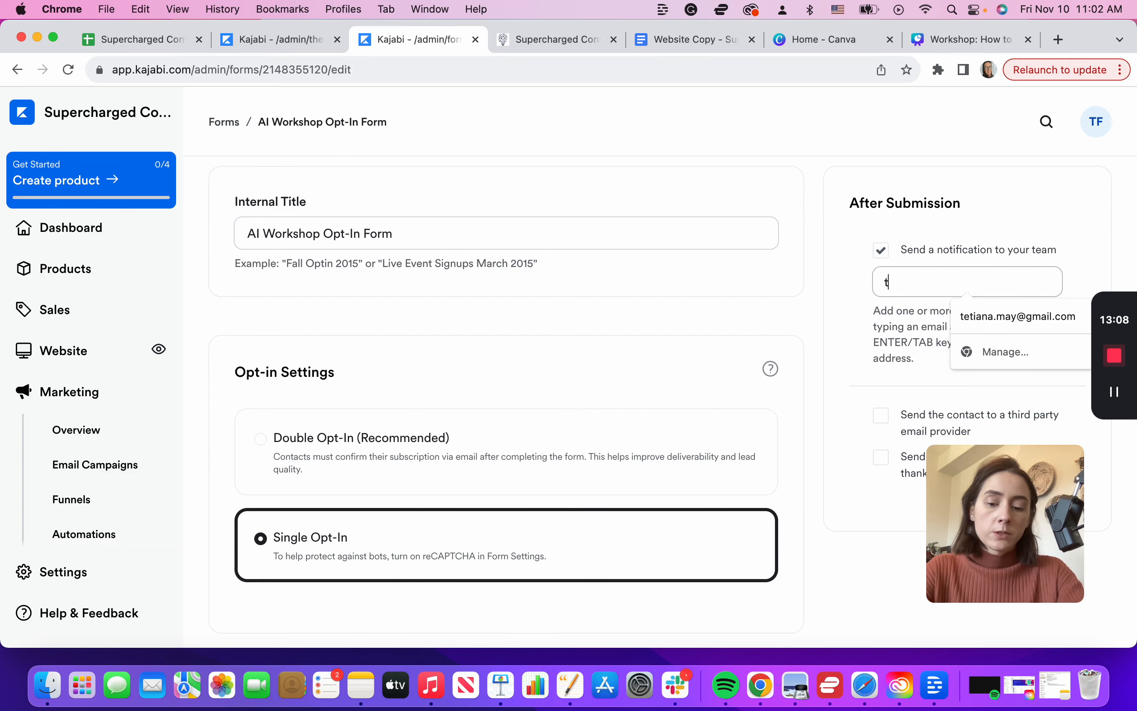
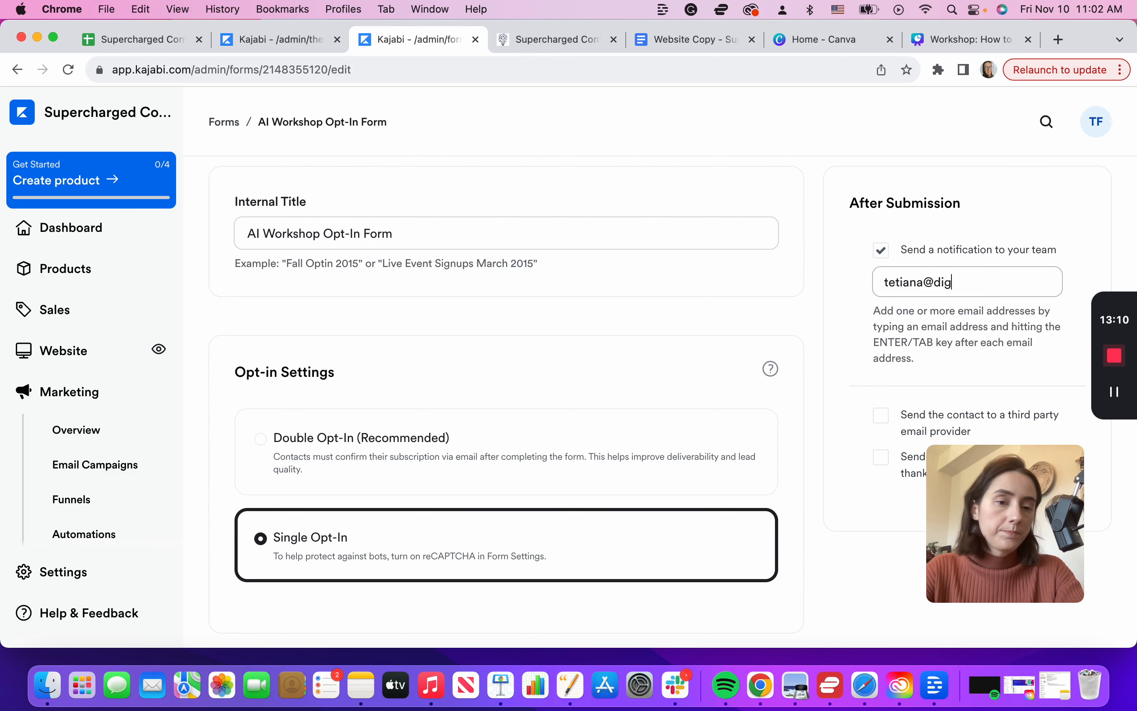
scroll(898, 345, "down", 4)
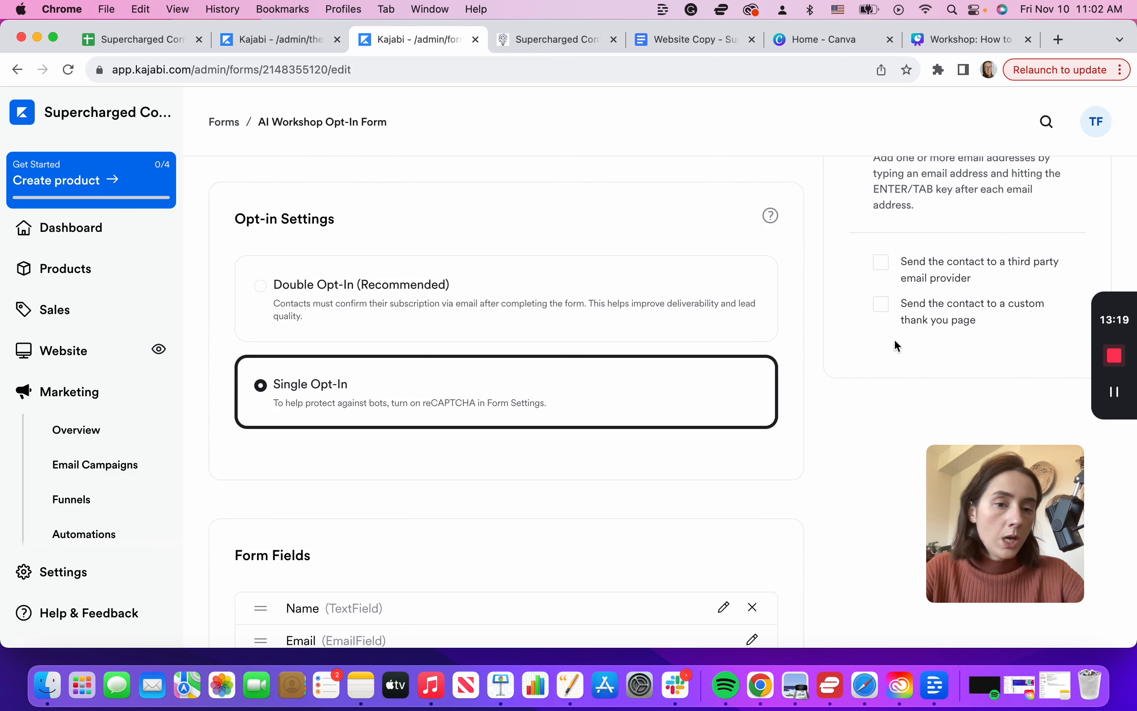
Step: Leave the custom thank-you page redirect turned off and save the form settings
left_click(884, 304)
scroll(871, 368, "down", 1)
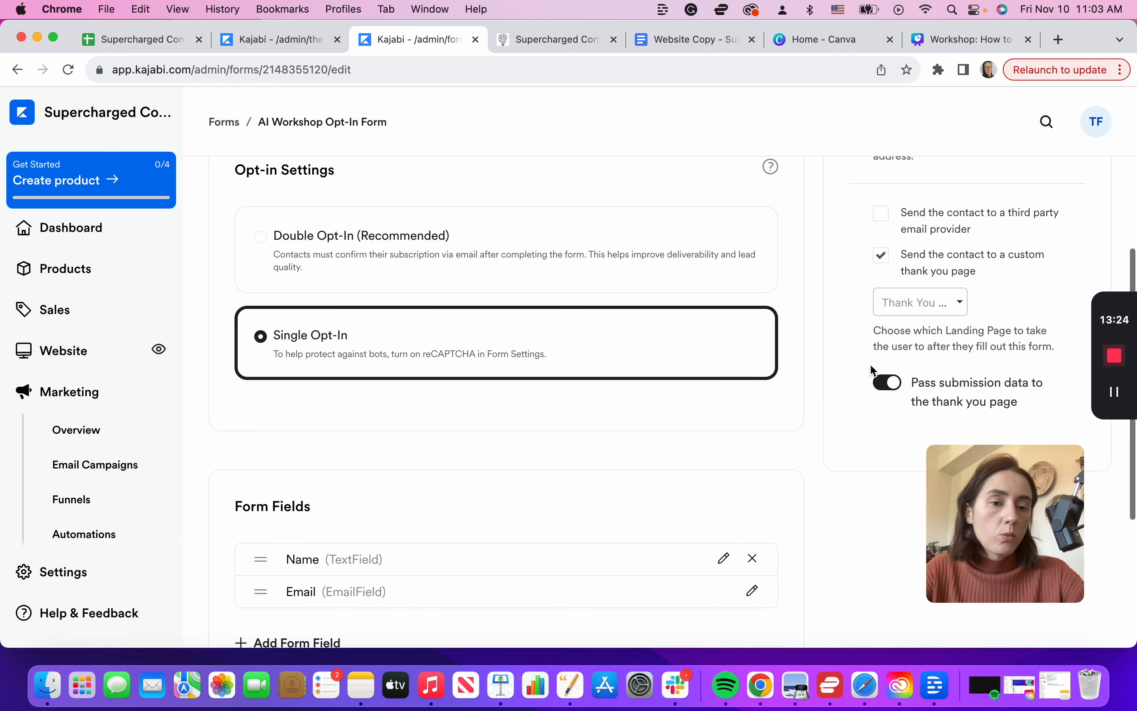
left_click(959, 303)
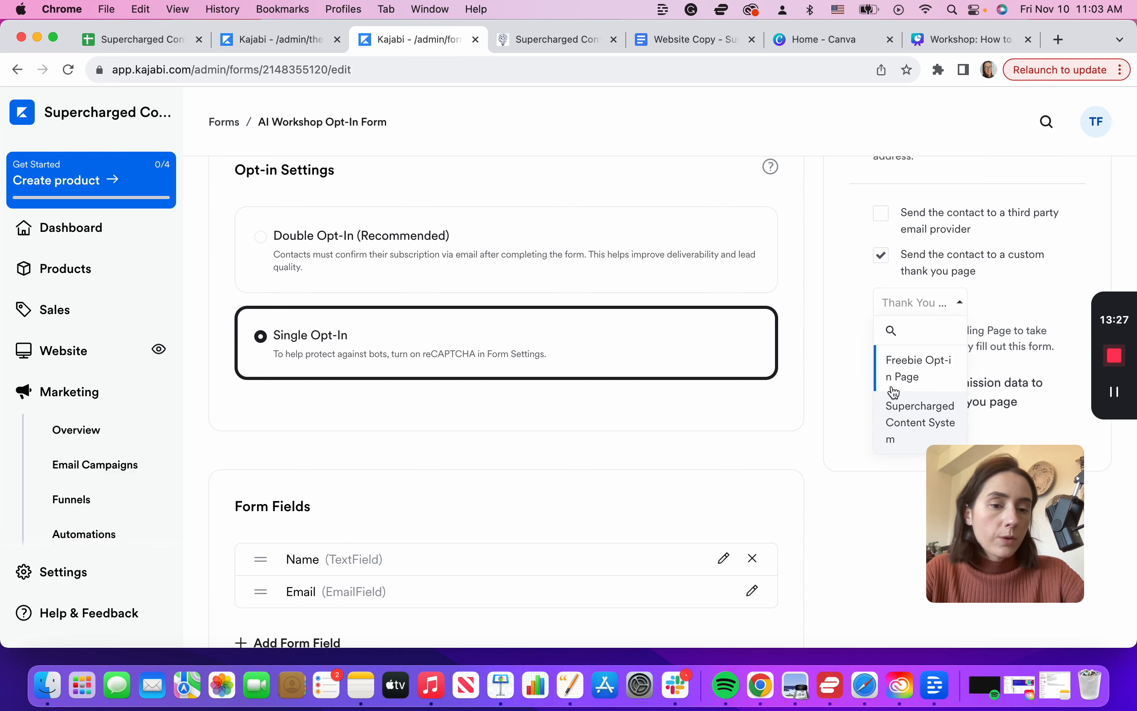
left_click(841, 305)
scroll(881, 407, "up", 4)
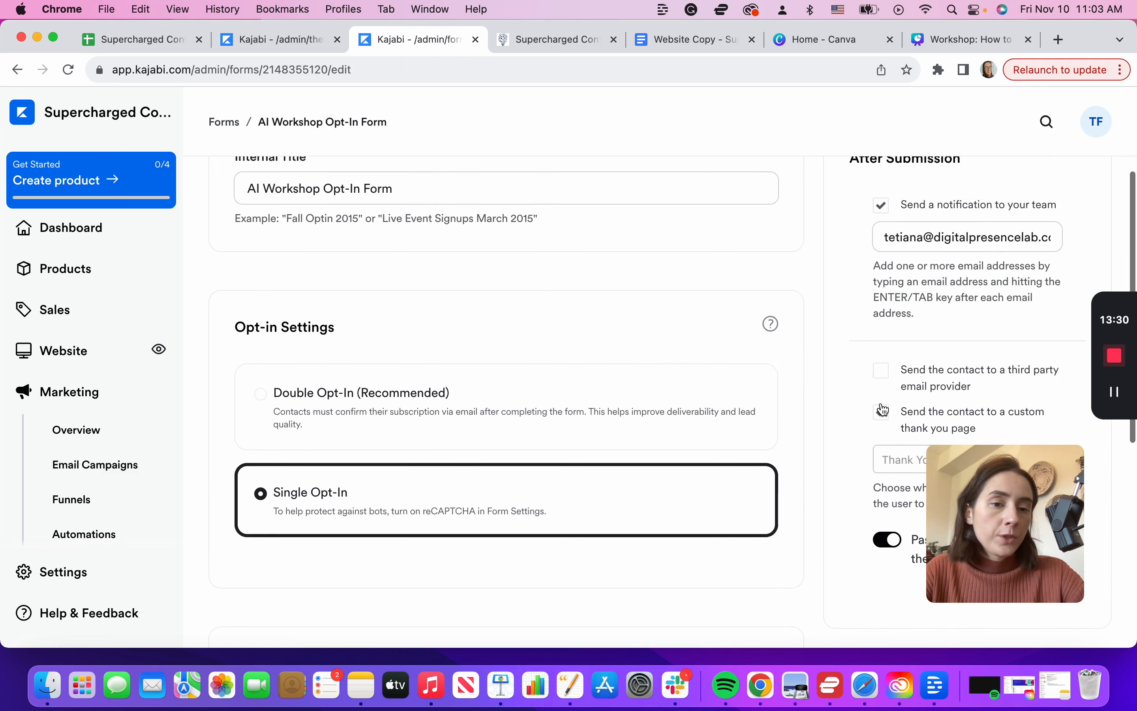
scroll(885, 410, "down", 4)
scroll(883, 409, "down", 2)
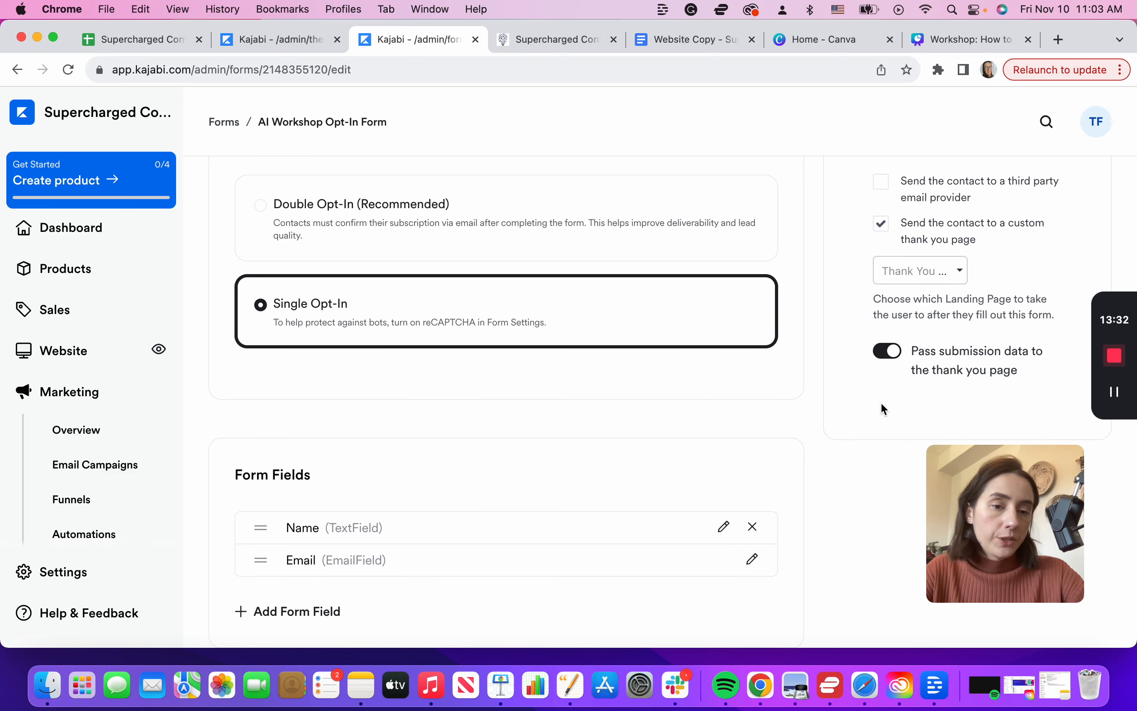
left_click(882, 224)
scroll(922, 291, "up", 3)
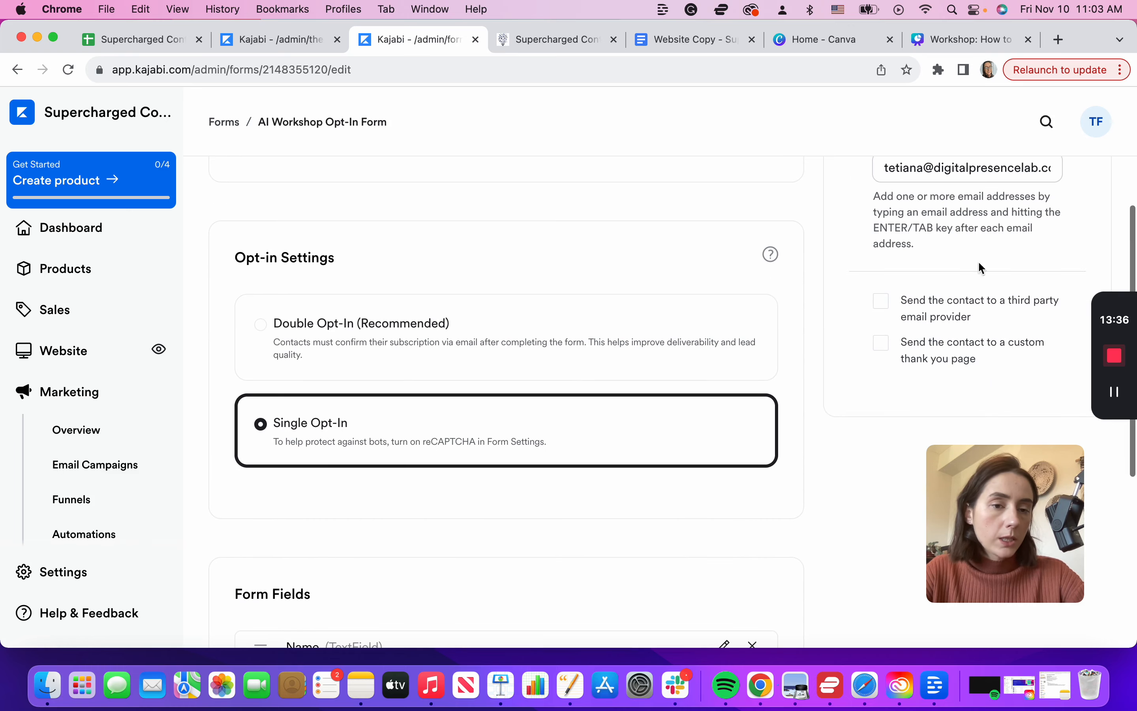
scroll(987, 286, "up", 5)
left_click(1102, 202)
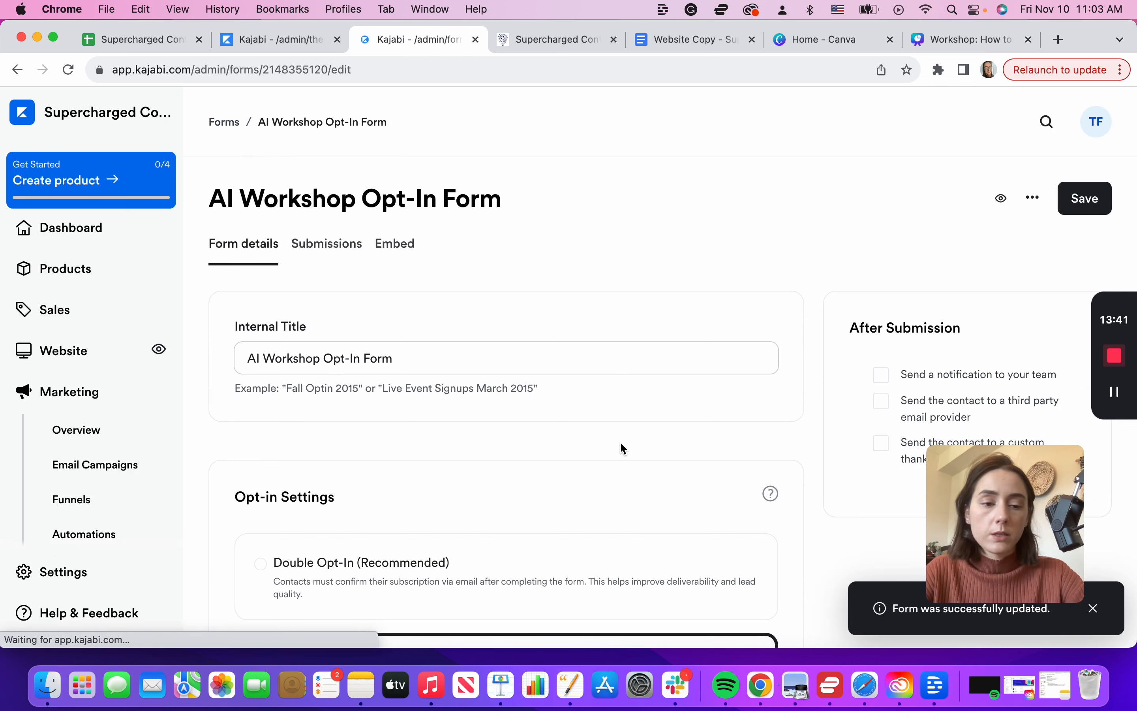
scroll(620, 444, "down", 5)
scroll(620, 441, "down", 5)
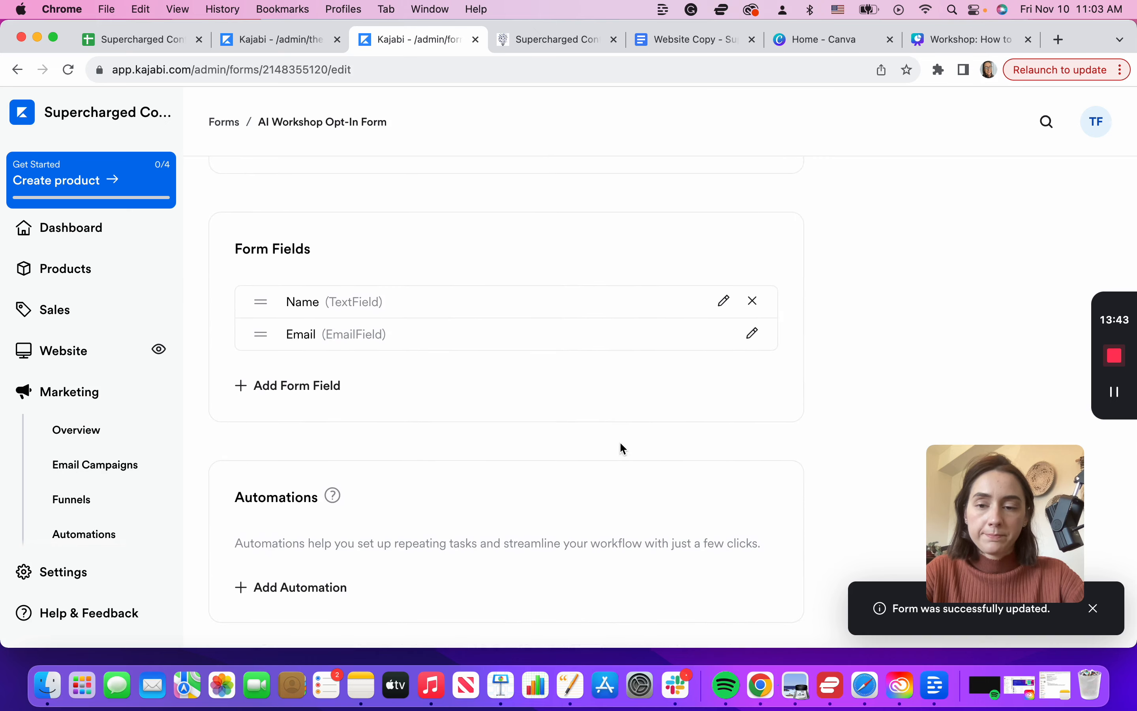
Step: Back in the landing page editor, attach the AI Workshop Opt-In Form
key("ctrl+shift+Tab")
left_click(220, 365)
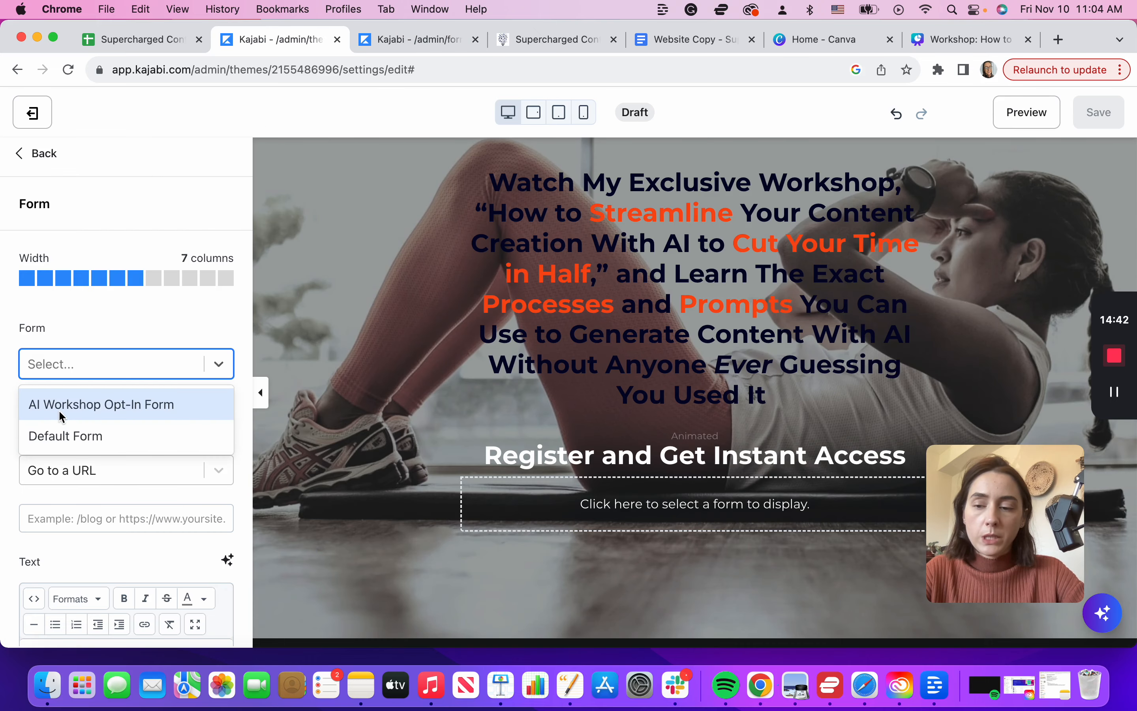
left_click(43, 405)
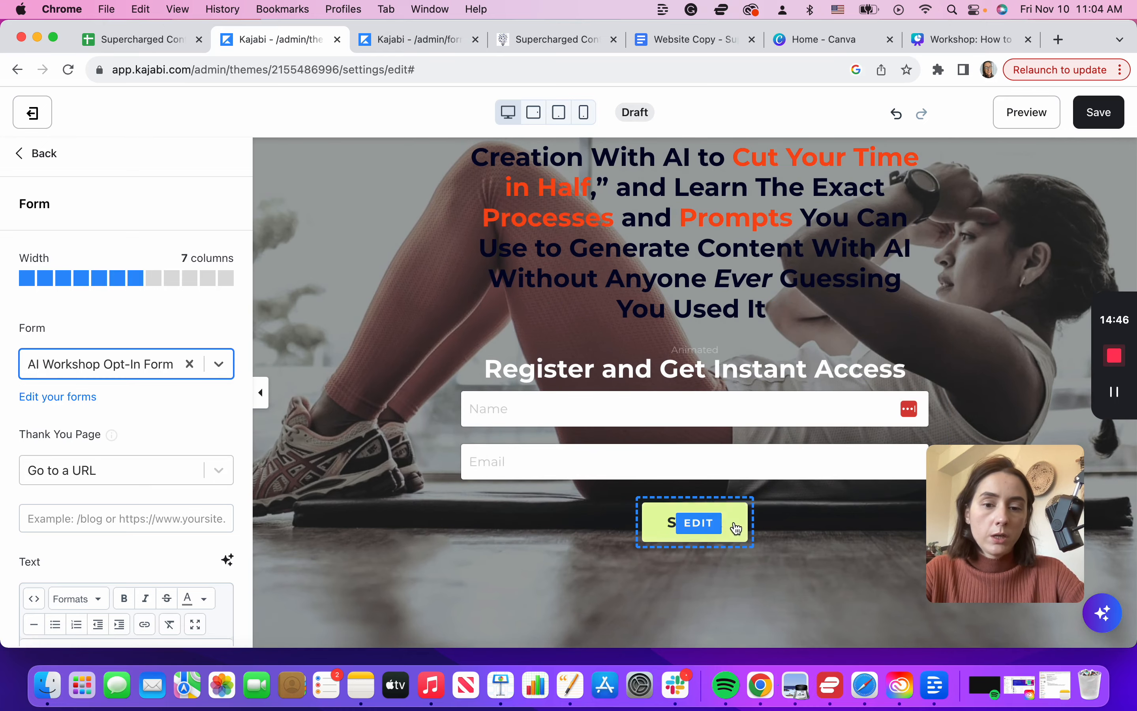
Step: Set the submit button text to 'Watch FREE Workshop', copied from the Website Copy document
left_click(731, 533)
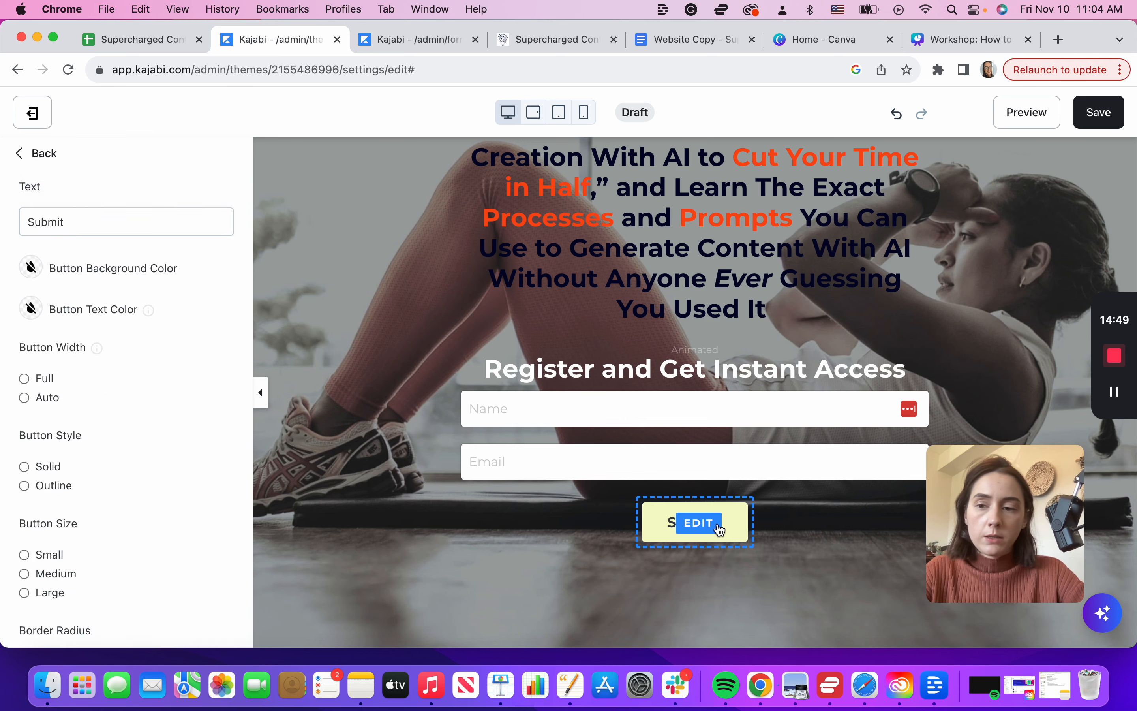
left_click(690, 42)
left_click_drag(448, 366, 309, 366)
key("super+c")
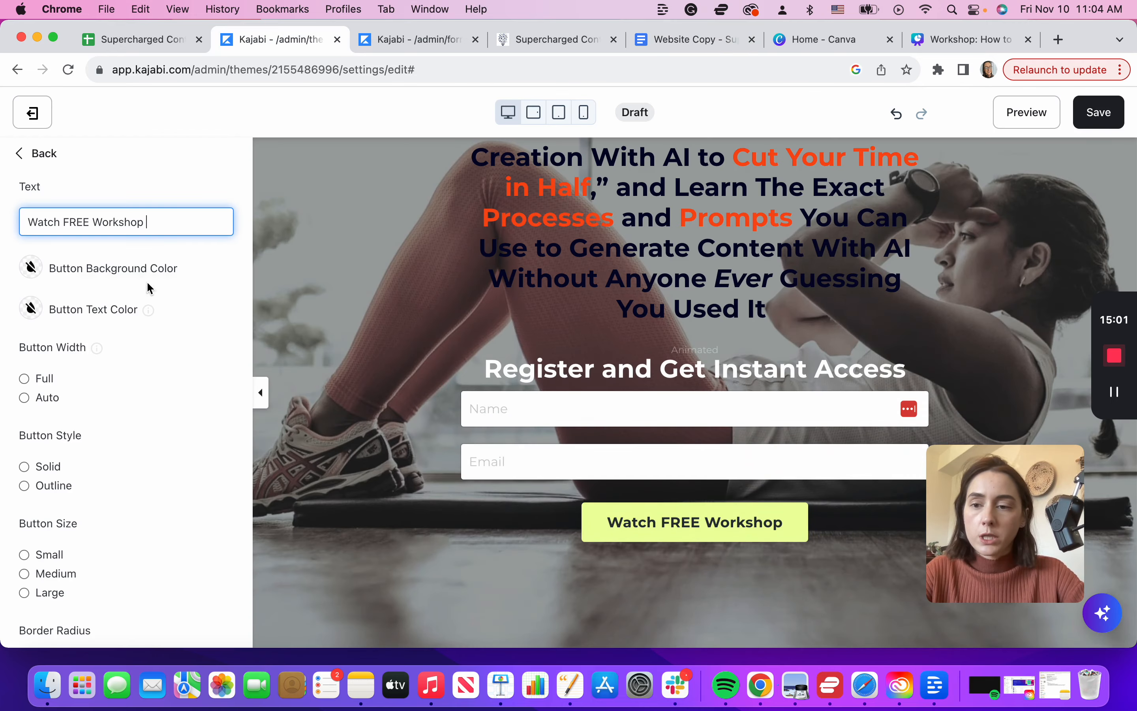
scroll(178, 452, "down", 6)
scroll(177, 442, "up", 15)
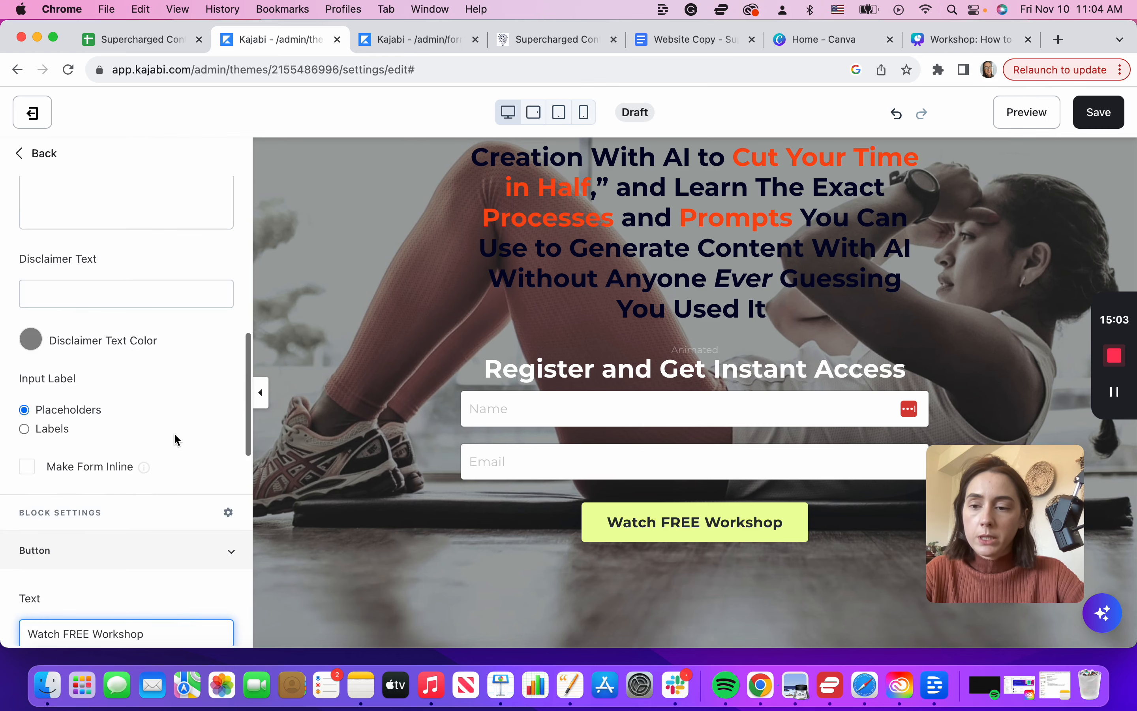
scroll(141, 469, "up", 5)
scroll(142, 469, "down", 10)
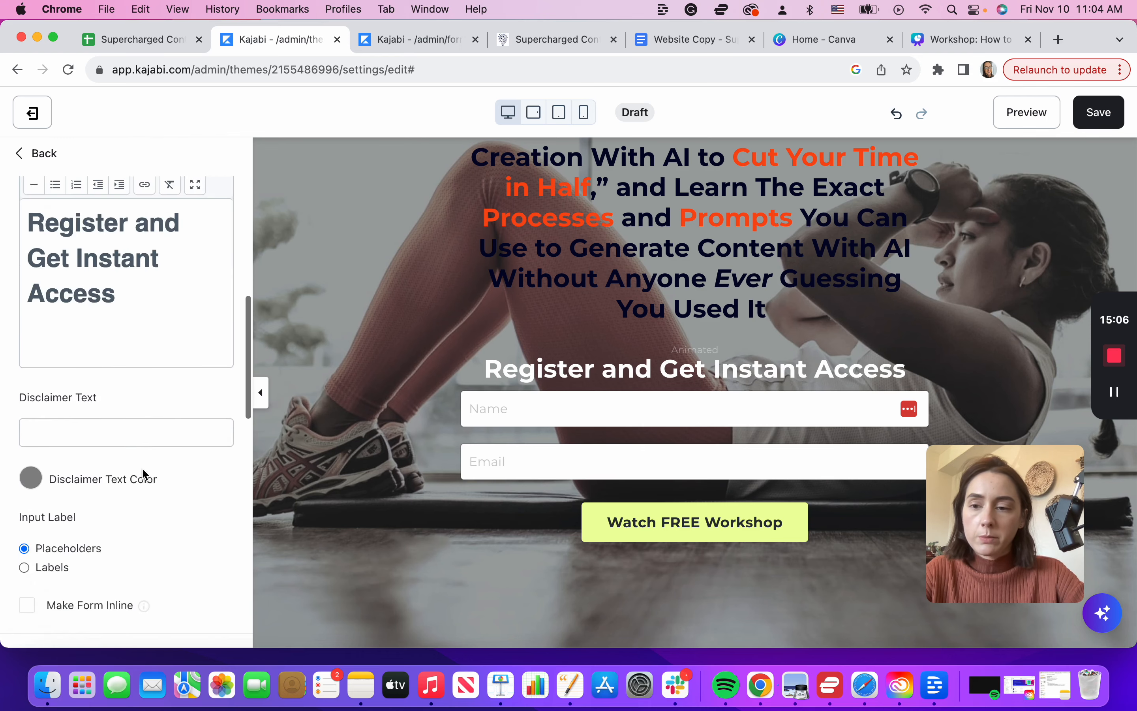
scroll(142, 467, "down", 10)
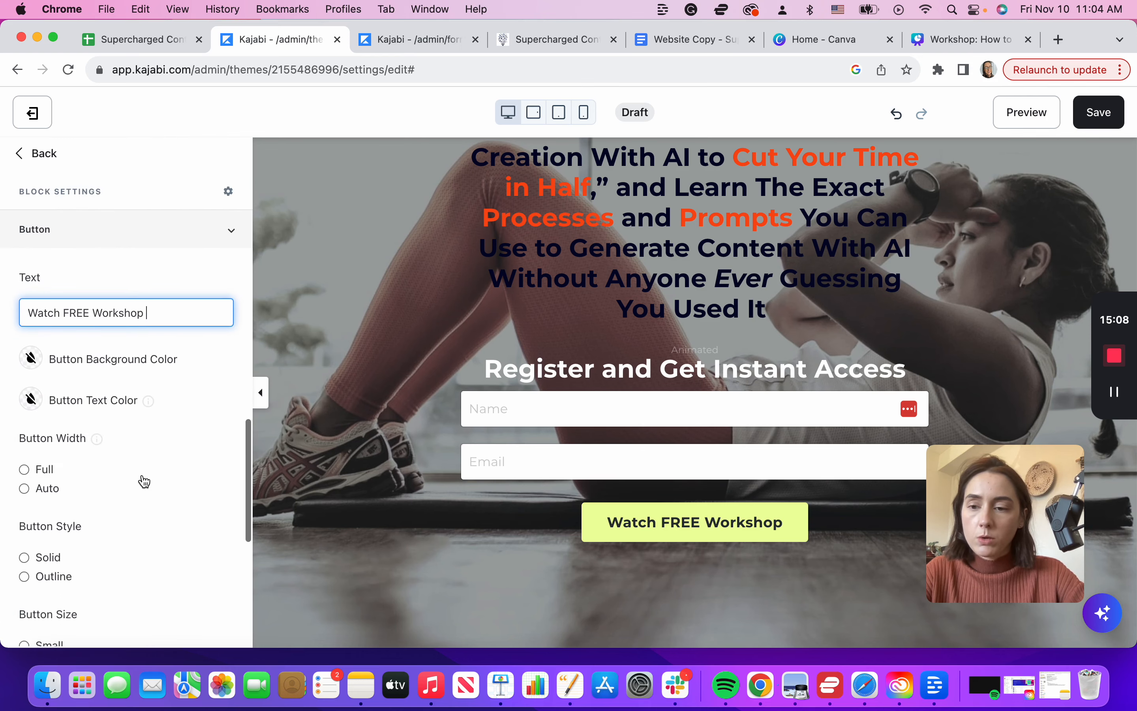
scroll(96, 286, "up", 2)
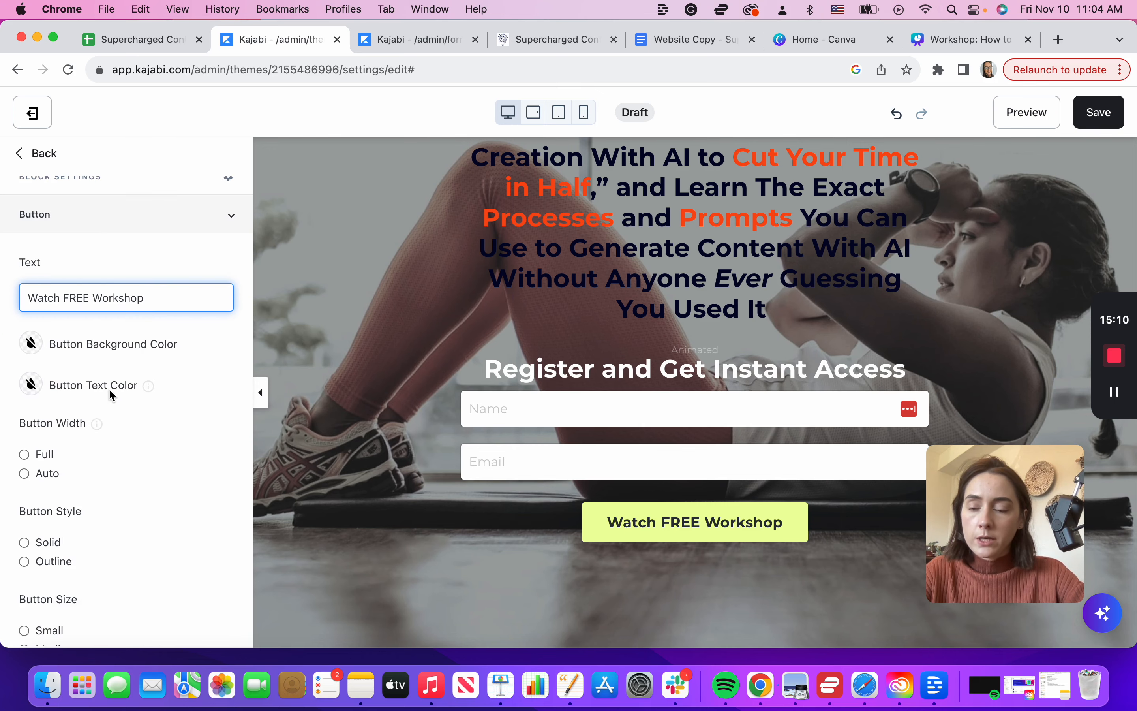
Step: Make the button background orange and its text colour white
left_click(31, 343)
scroll(232, 292, "down", 2)
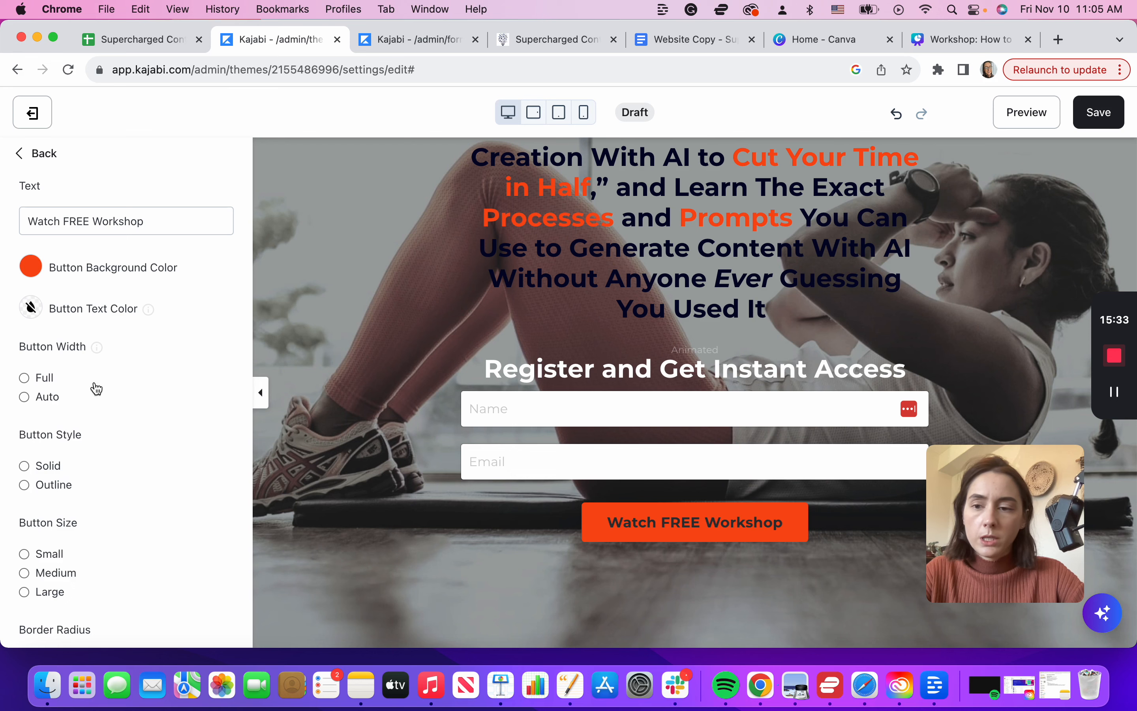
left_click(31, 308)
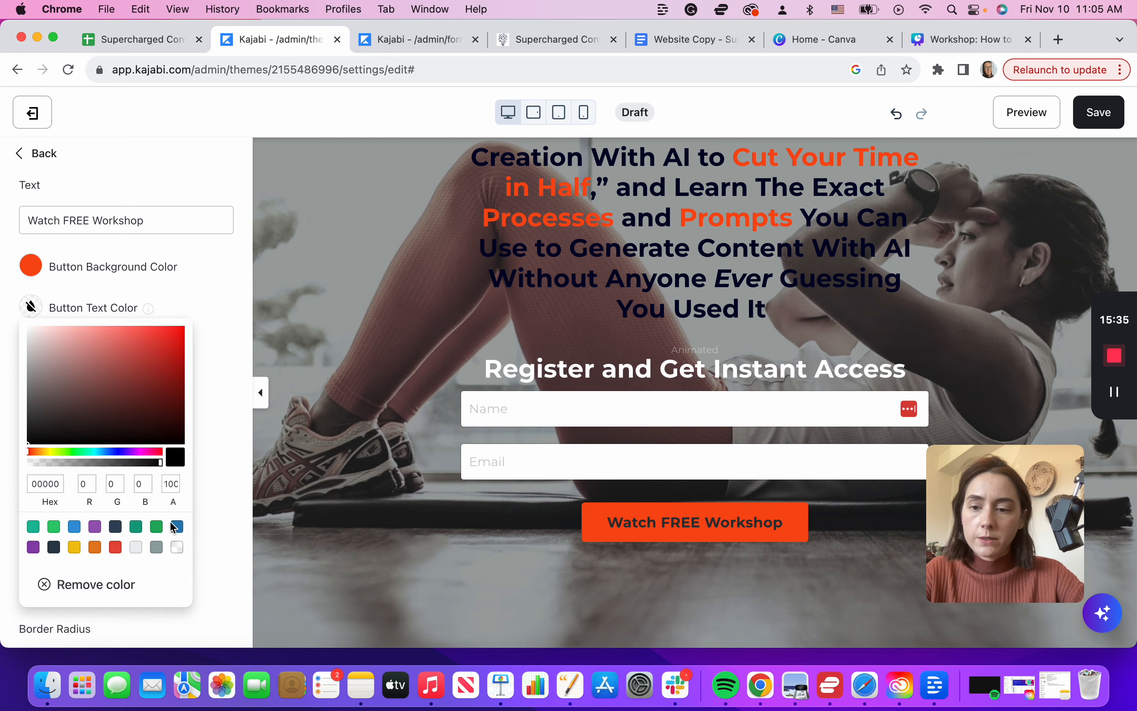
left_click(178, 548)
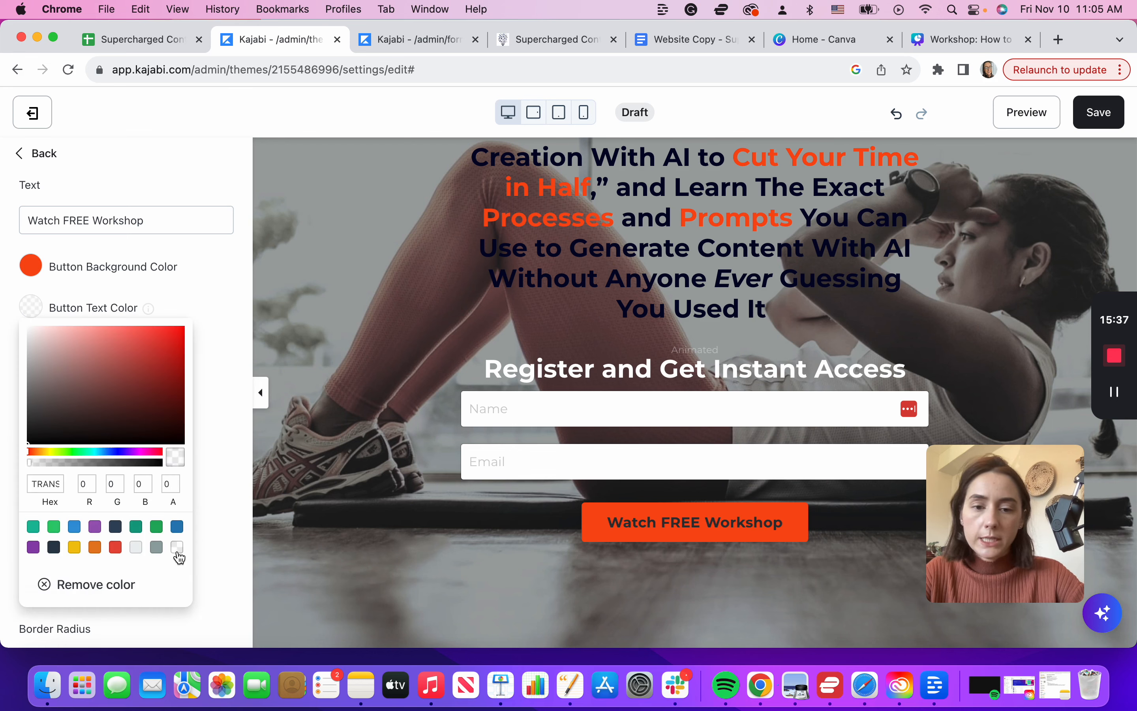
left_click(177, 548)
left_click(223, 447)
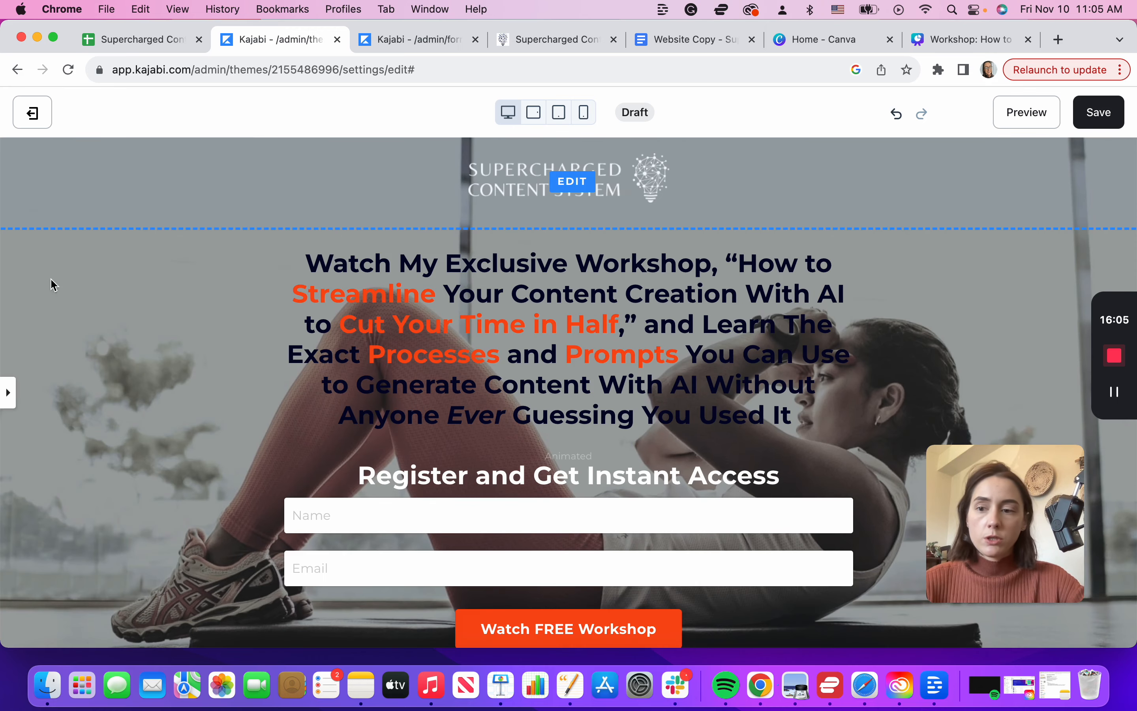
Step: Open the hero section's settings and expand Background to view the current workout photo
left_click(8, 392)
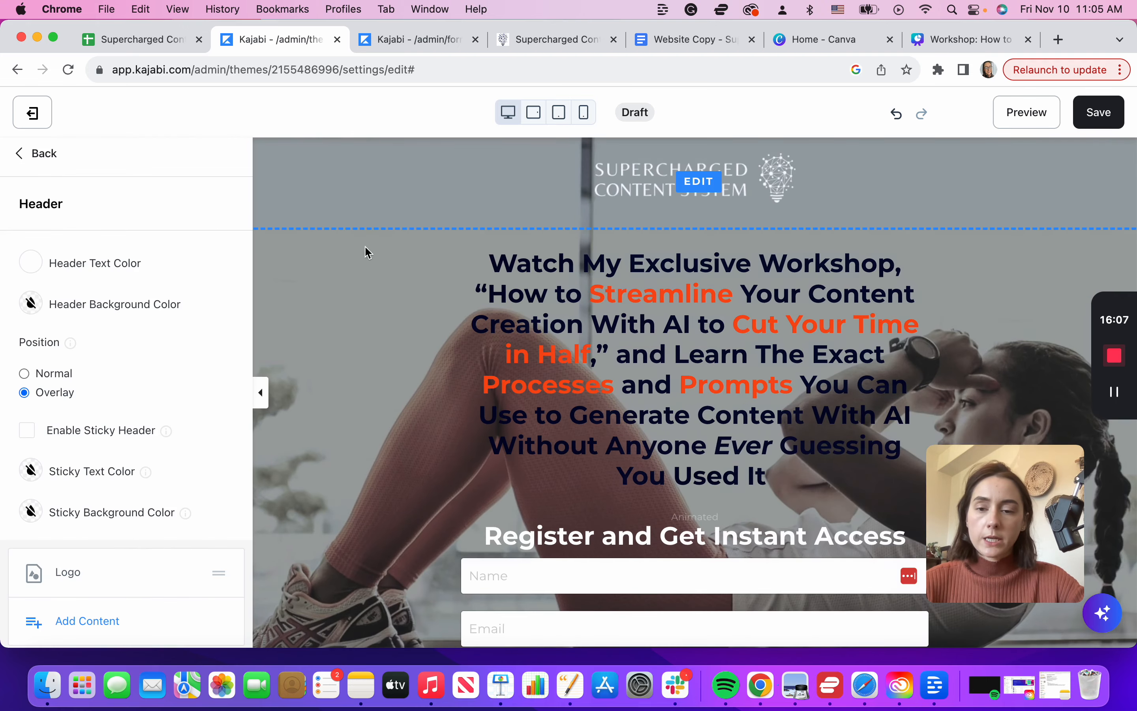
left_click(356, 308)
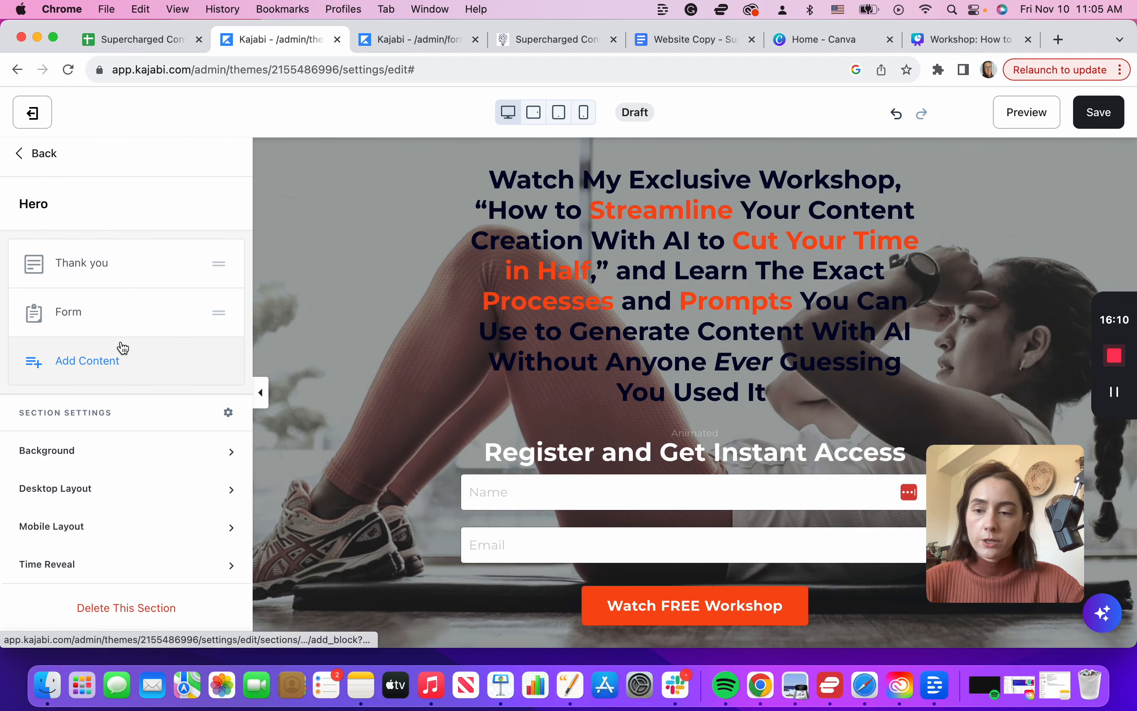
left_click(121, 466)
scroll(121, 467, "down", 6)
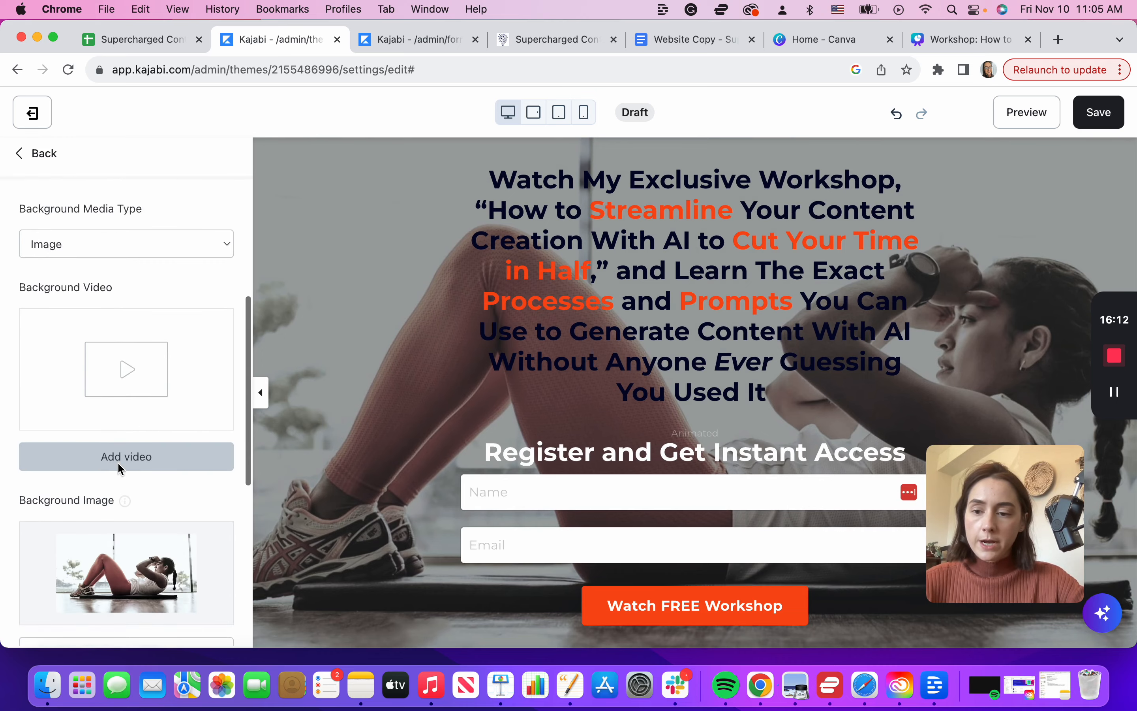
scroll(97, 556, "down", 3)
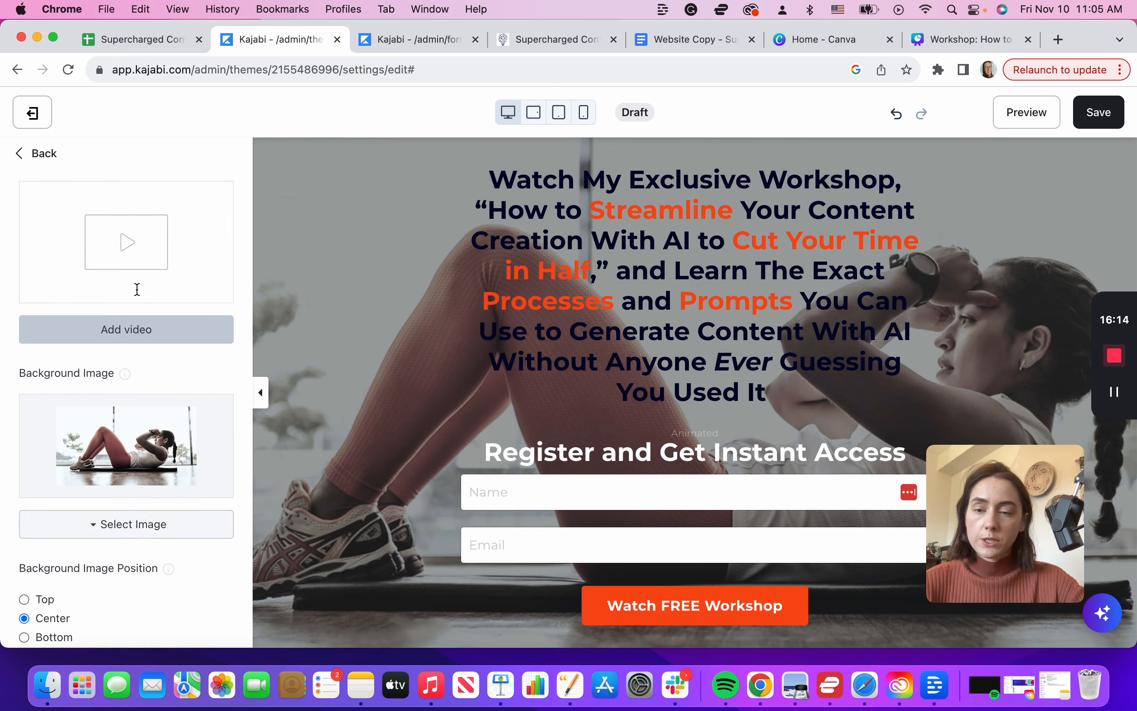
scroll(695, 282, "up", 3)
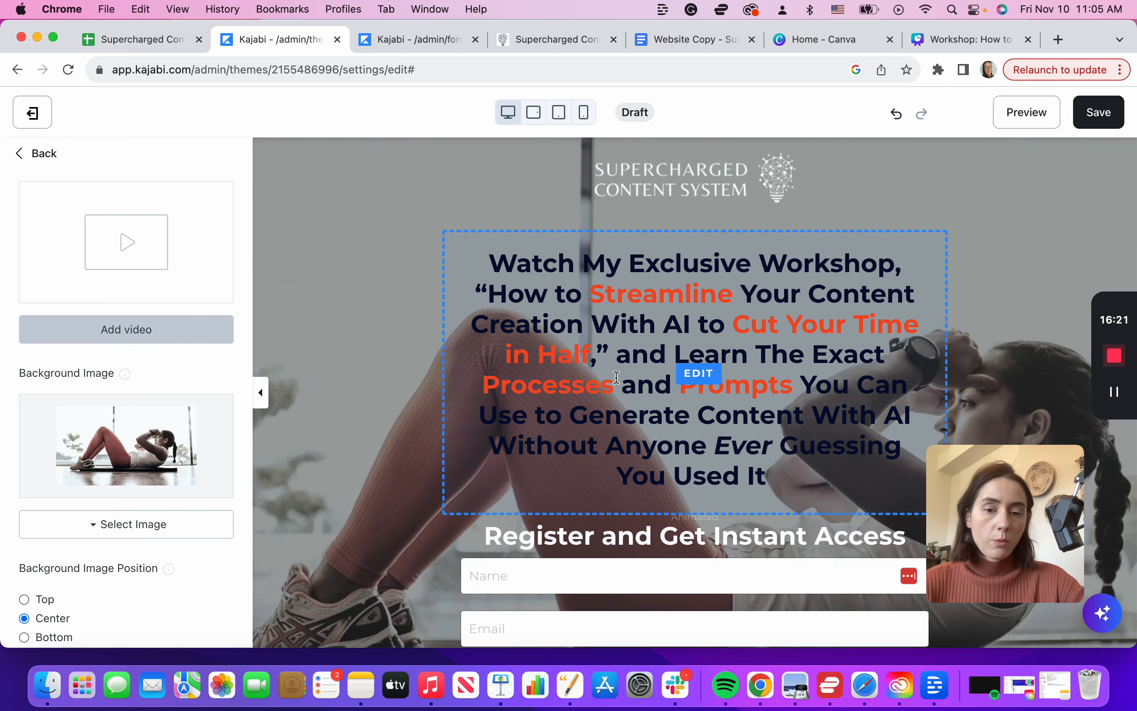
scroll(609, 383, "down", 4)
scroll(609, 383, "up", 4)
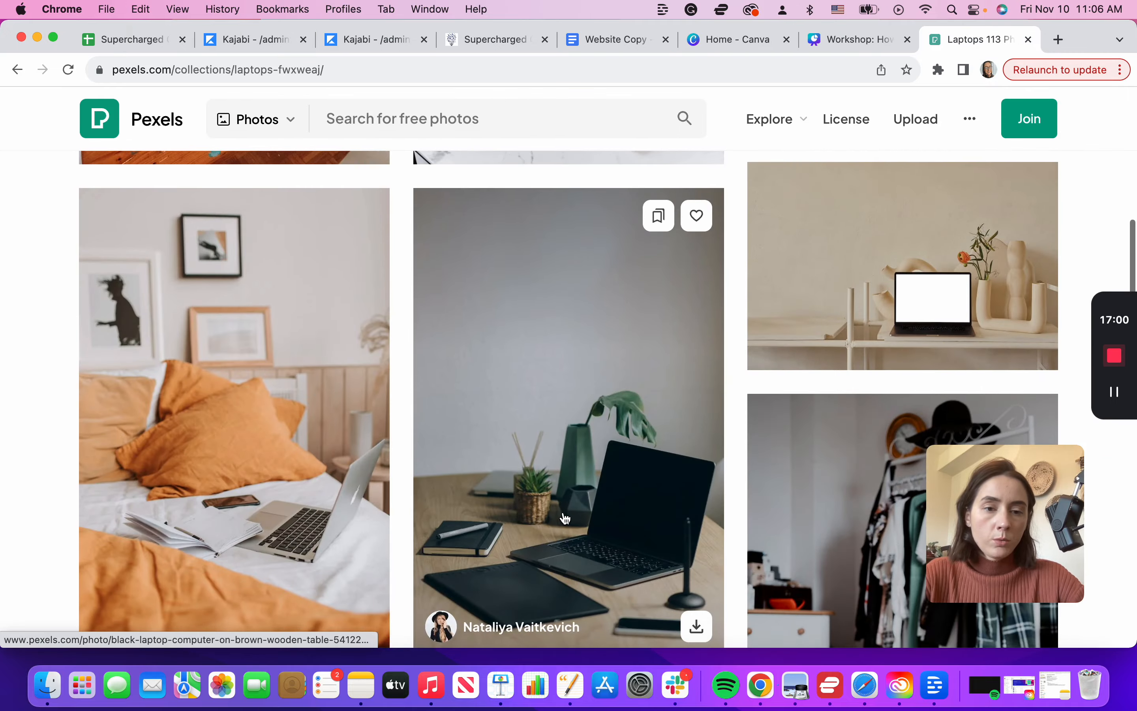
Step: Download the Pexels laptop photo with white flowers and a woven basket in Large size
scroll(564, 513, "down", 8)
scroll(566, 518, "down", 8)
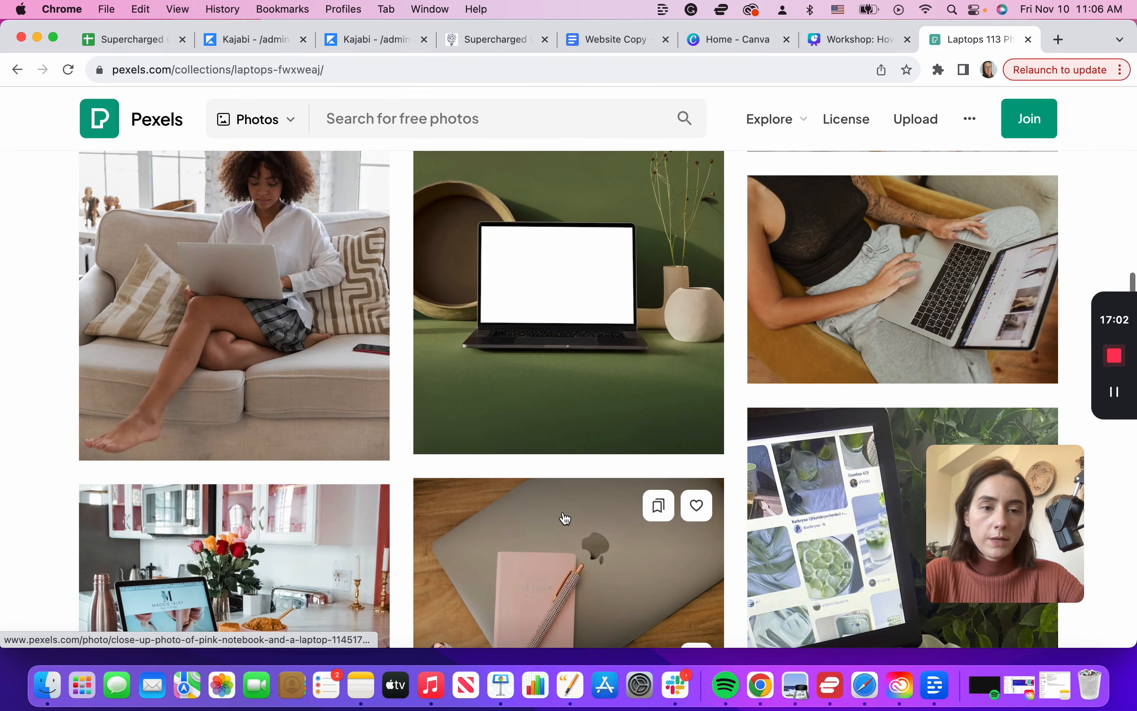
scroll(567, 518, "down", 3)
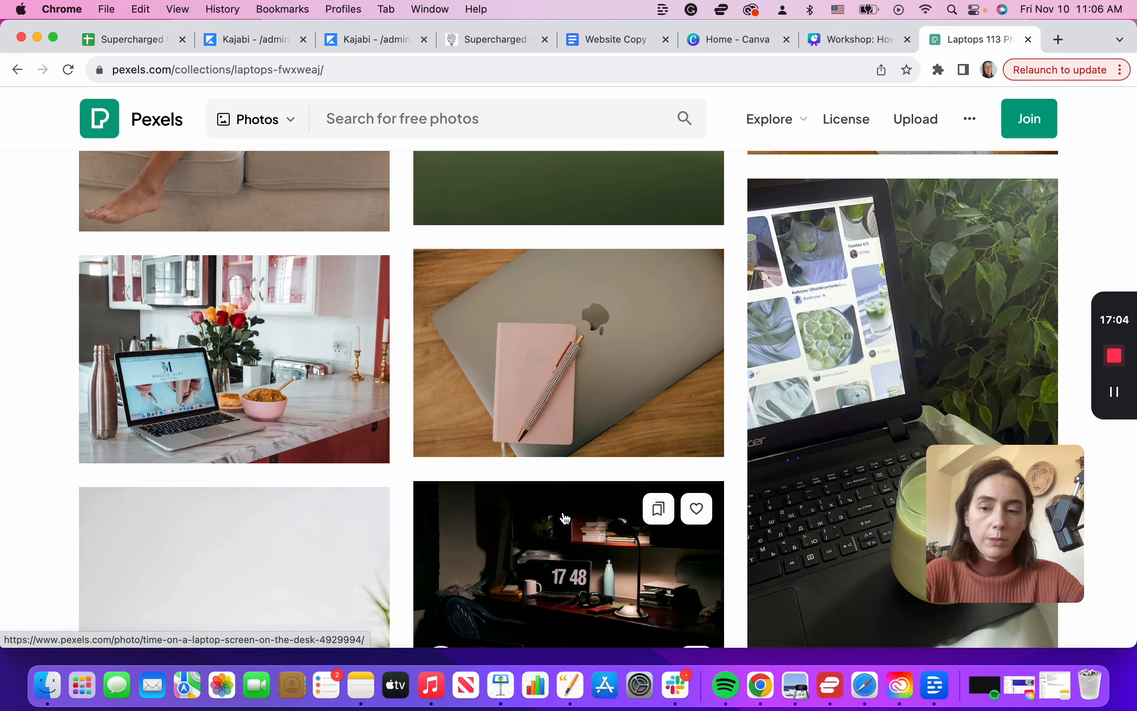
scroll(357, 418, "down", 3)
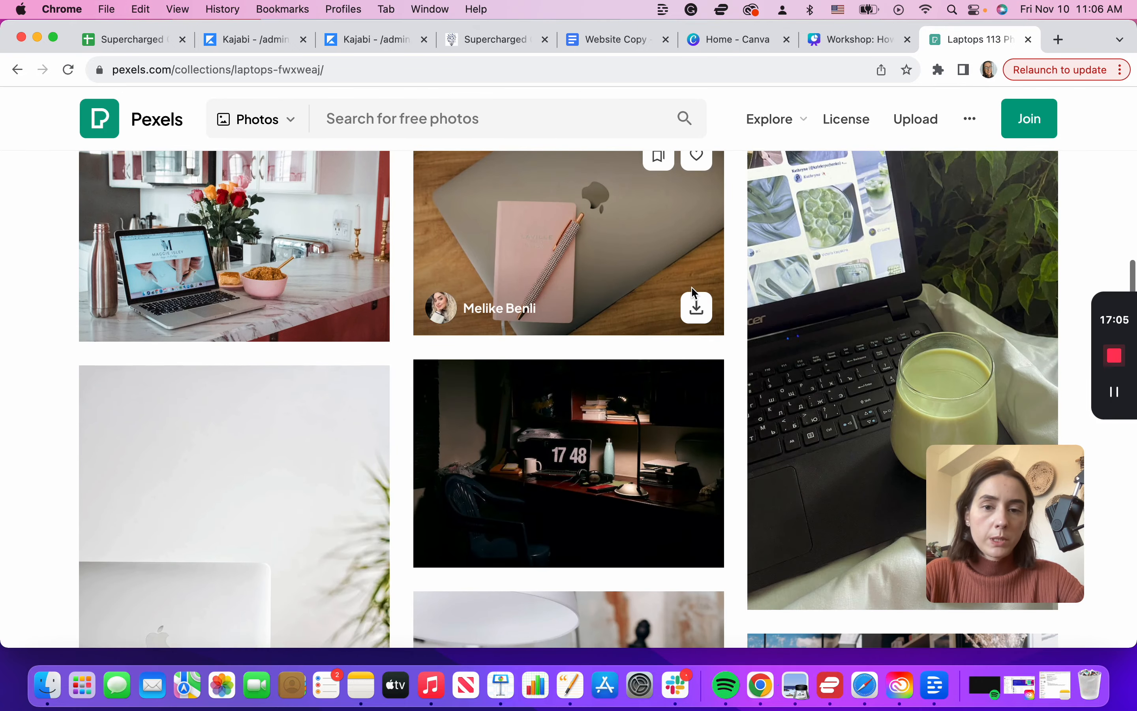
left_click(652, 247)
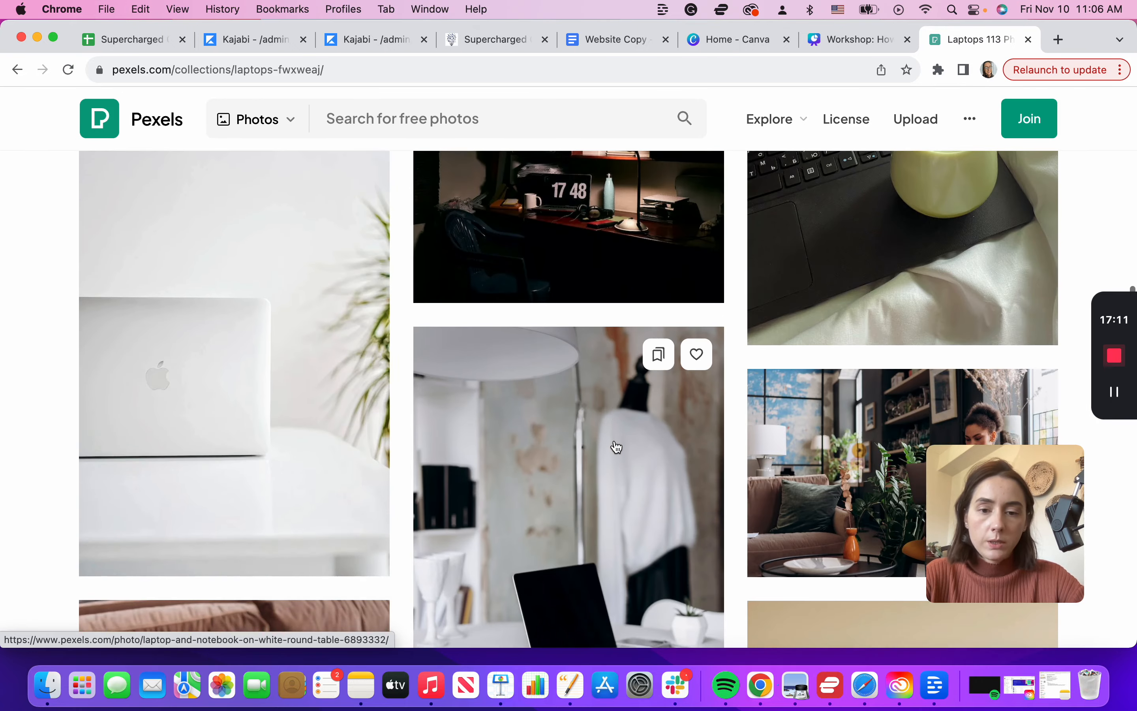
scroll(615, 447, "down", 3)
scroll(617, 447, "down", 15)
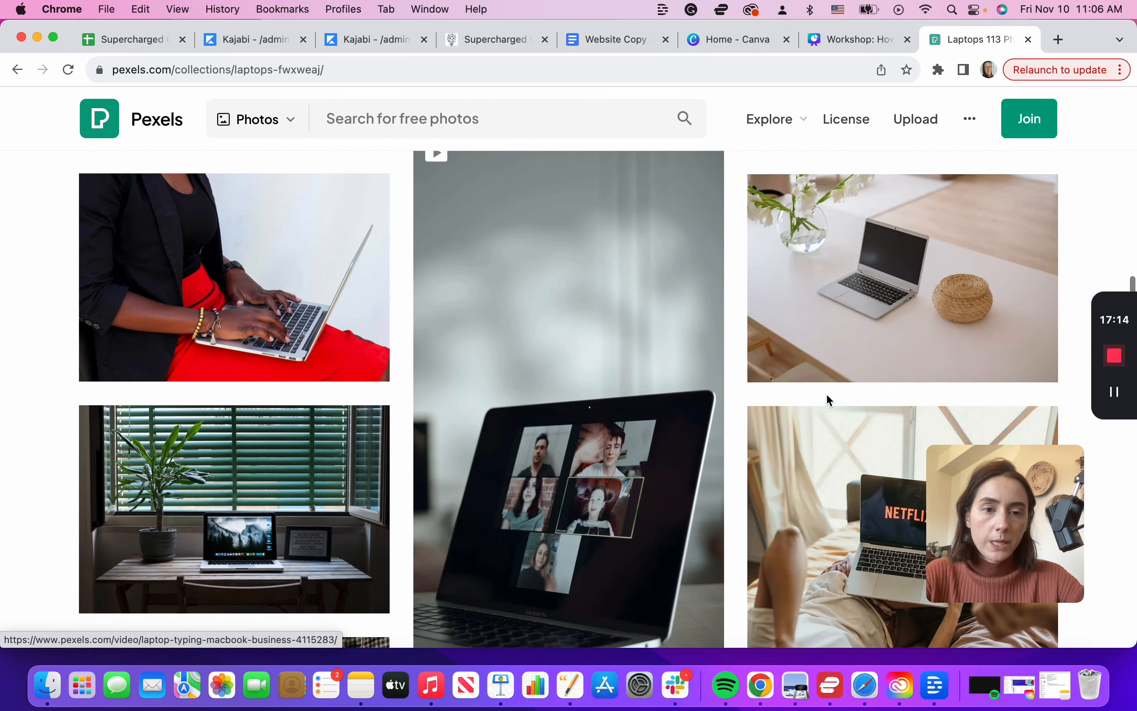
left_click(981, 250)
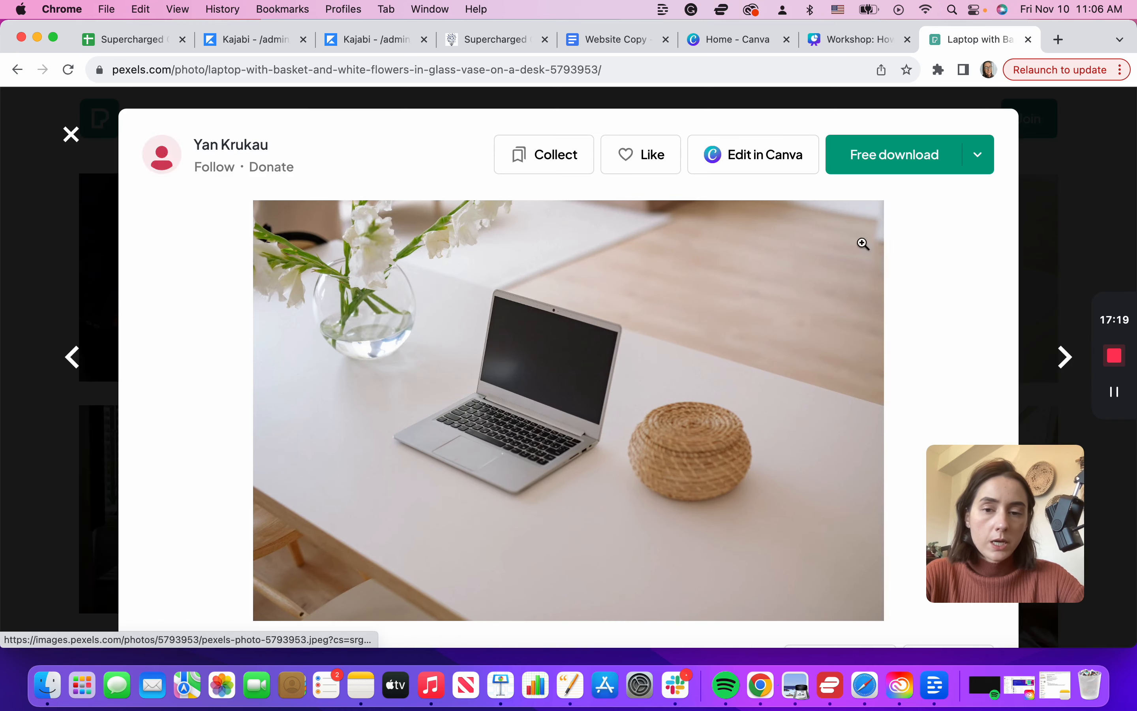
left_click(979, 156)
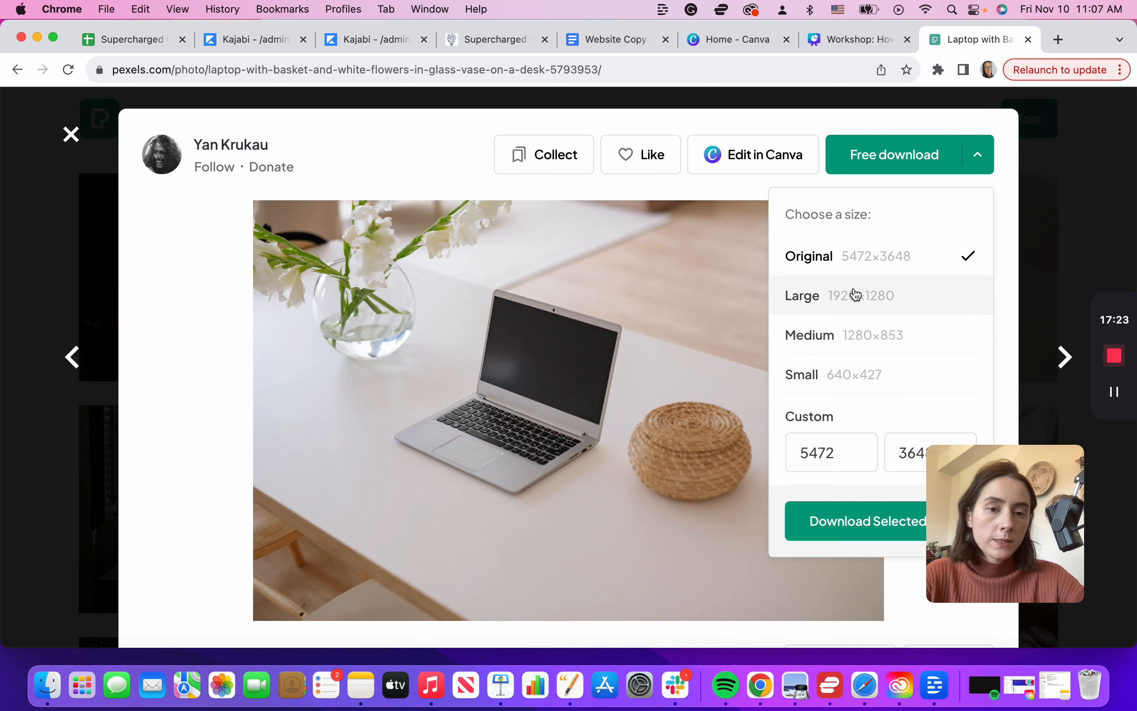
left_click(823, 296)
left_click(836, 535)
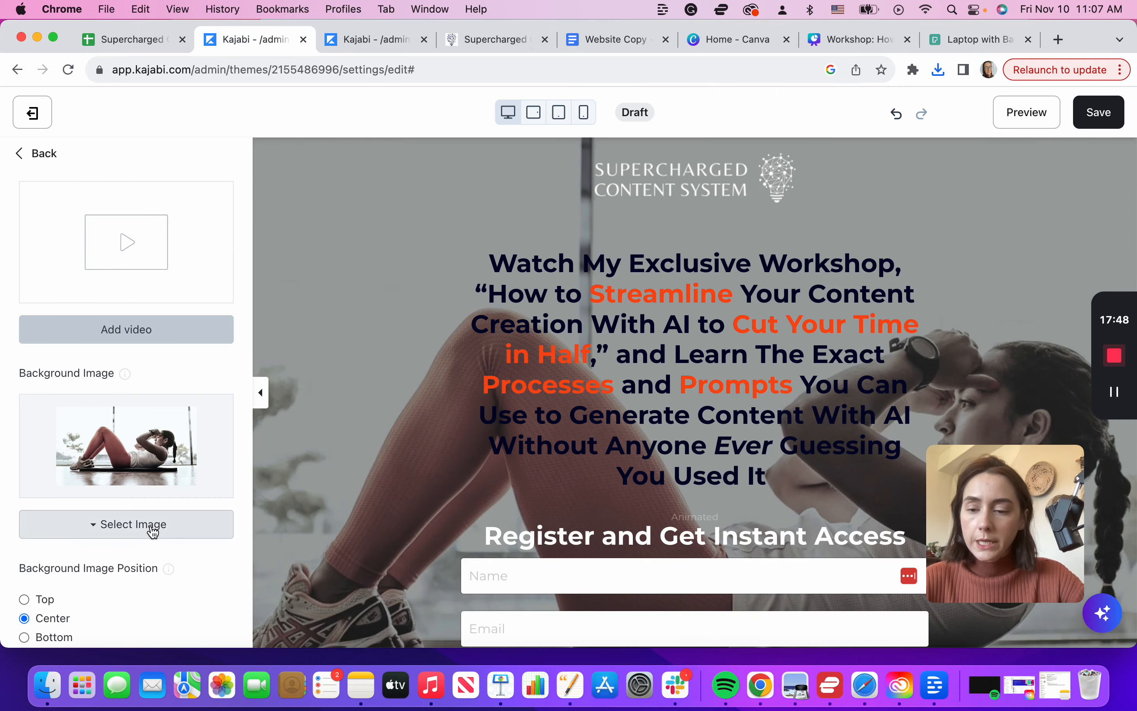
left_click(153, 529)
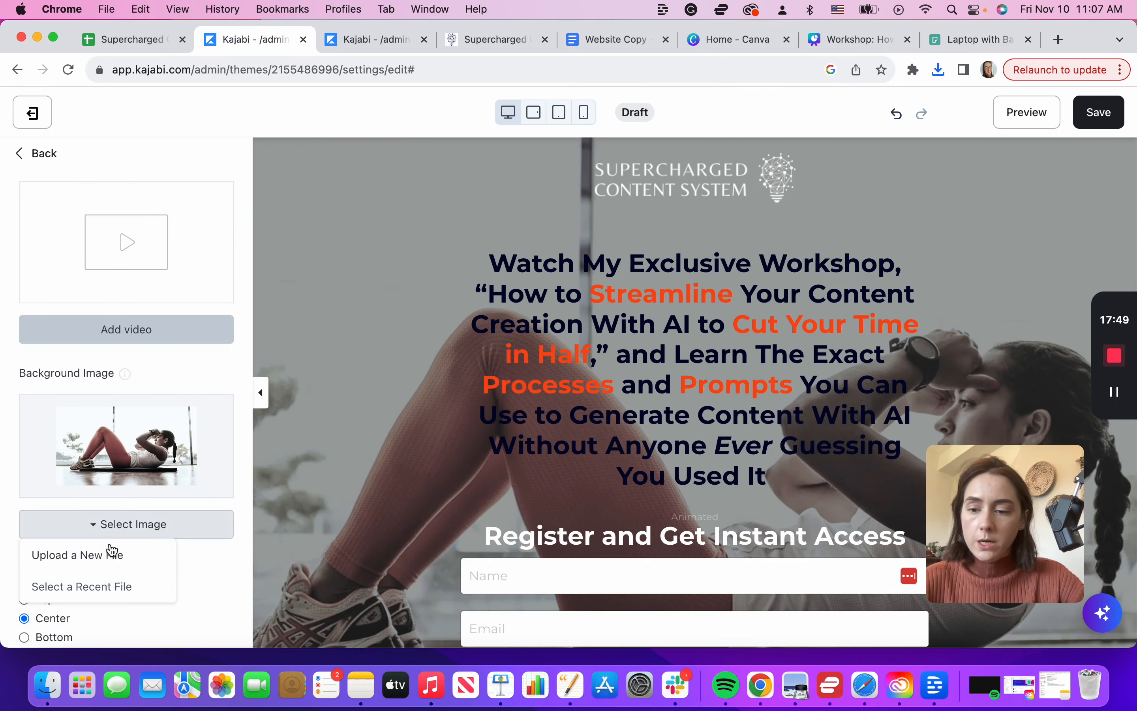
Step: Upload the Pexels laptop photo from the Desktop as the hero background image
left_click(54, 556)
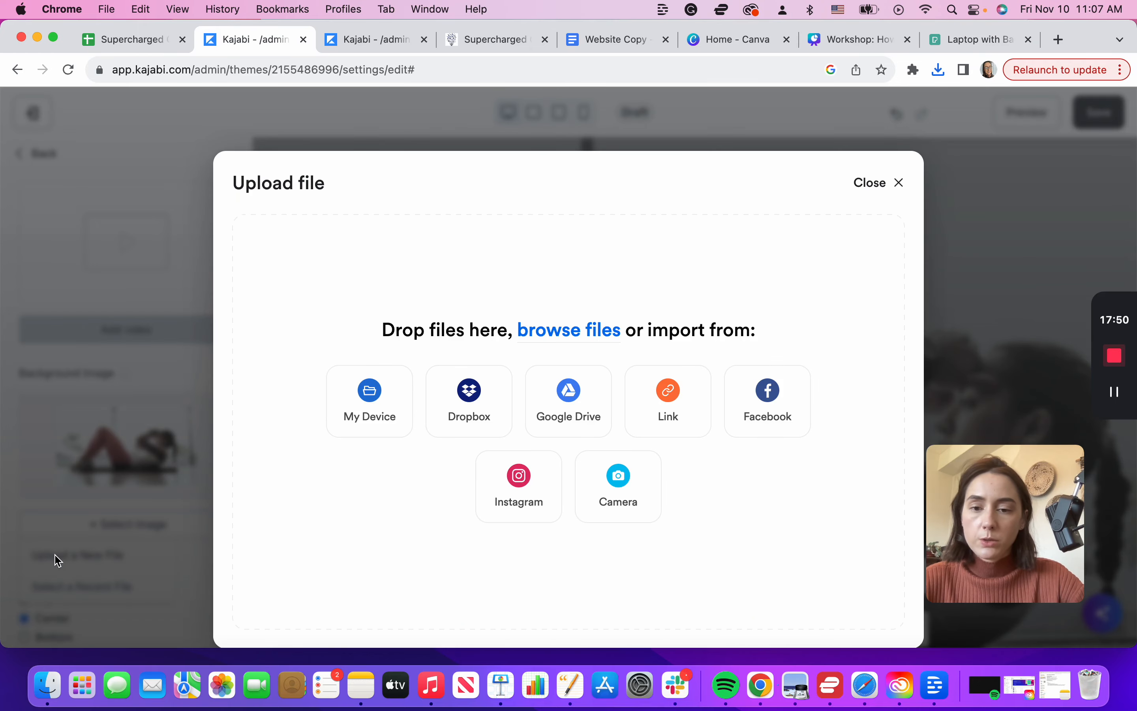
left_click(46, 692)
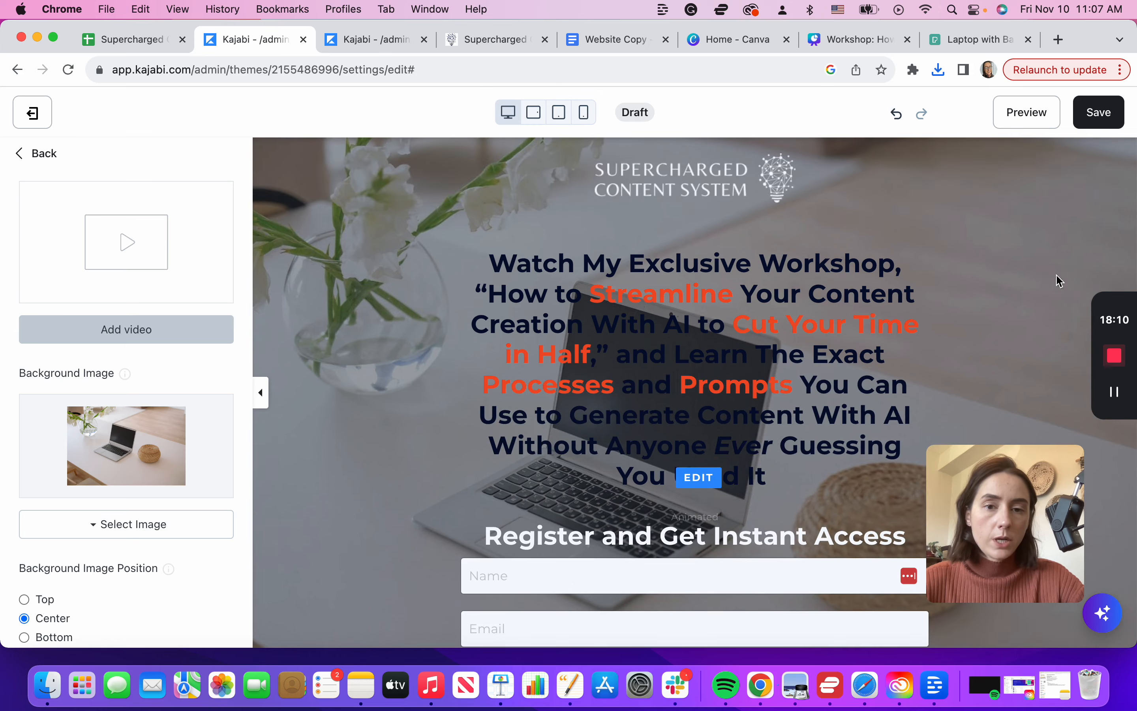
scroll(1030, 306, "down", 5)
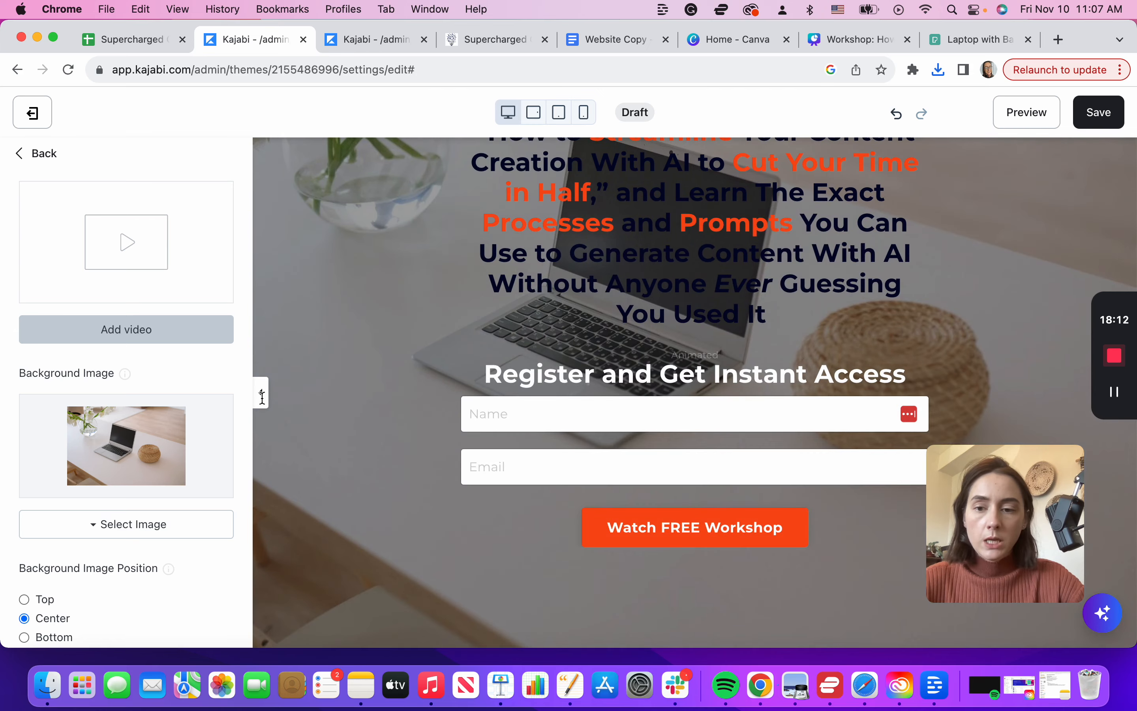
left_click(261, 393)
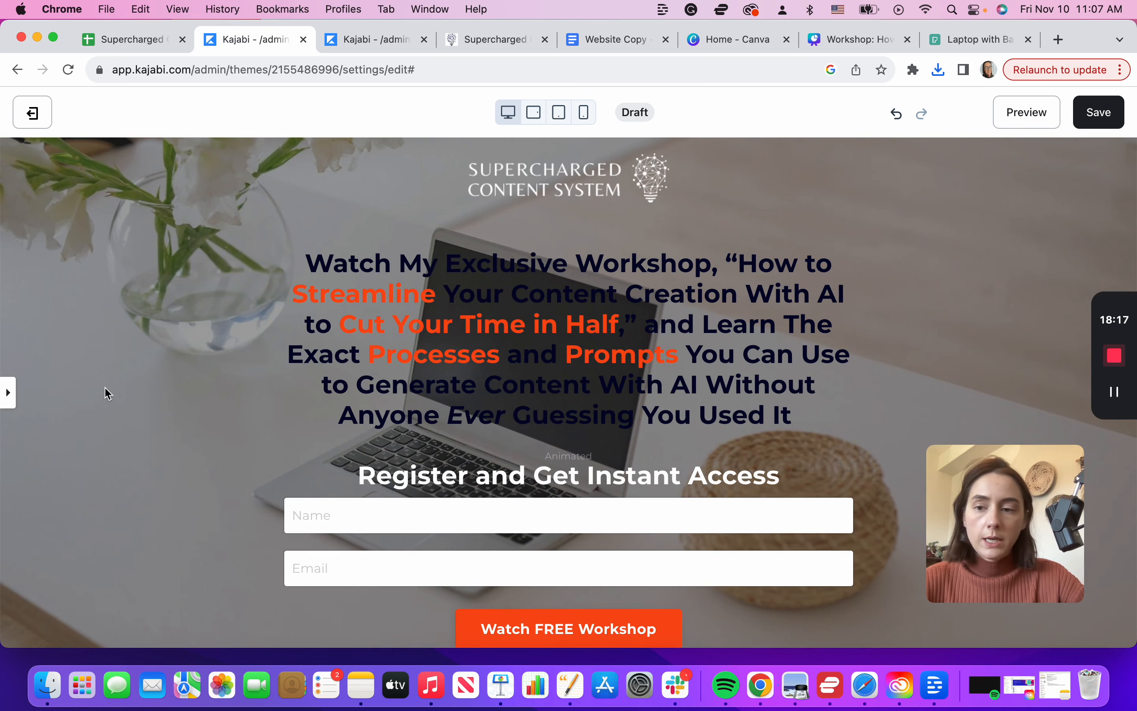
scroll(1036, 333, "down", 2)
scroll(1040, 338, "up", 2)
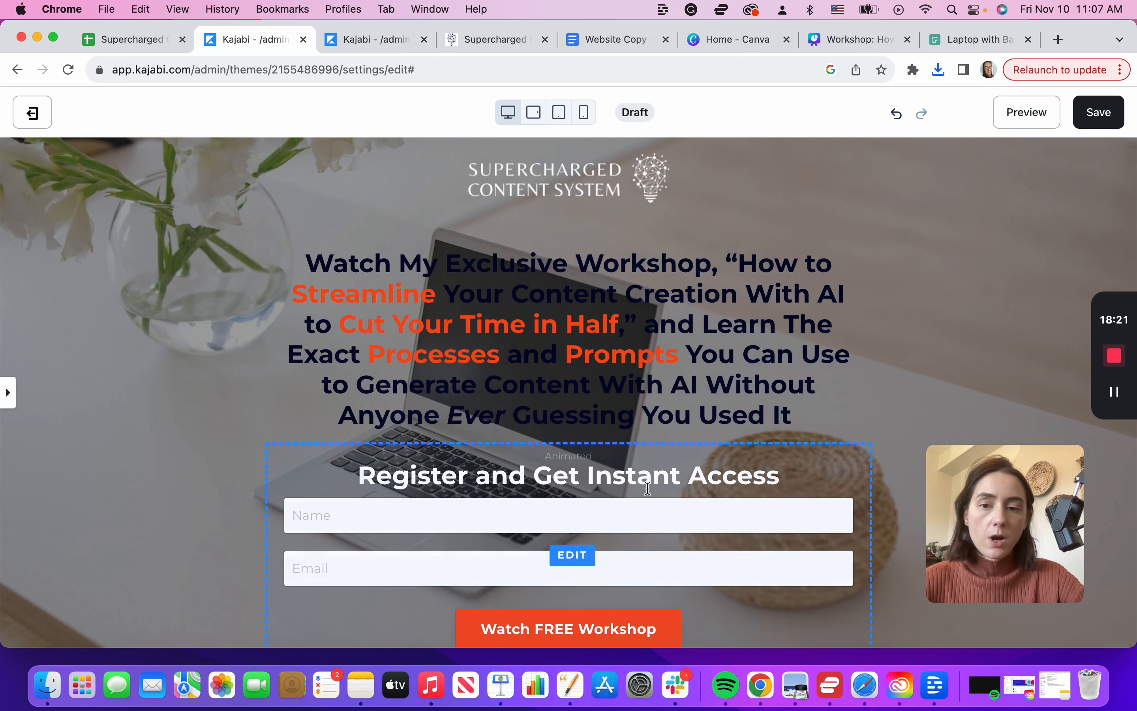
Step: Search Canva elements for 'laptop' photos and place a typing-on-laptop photo filling the banner
left_click(962, 40)
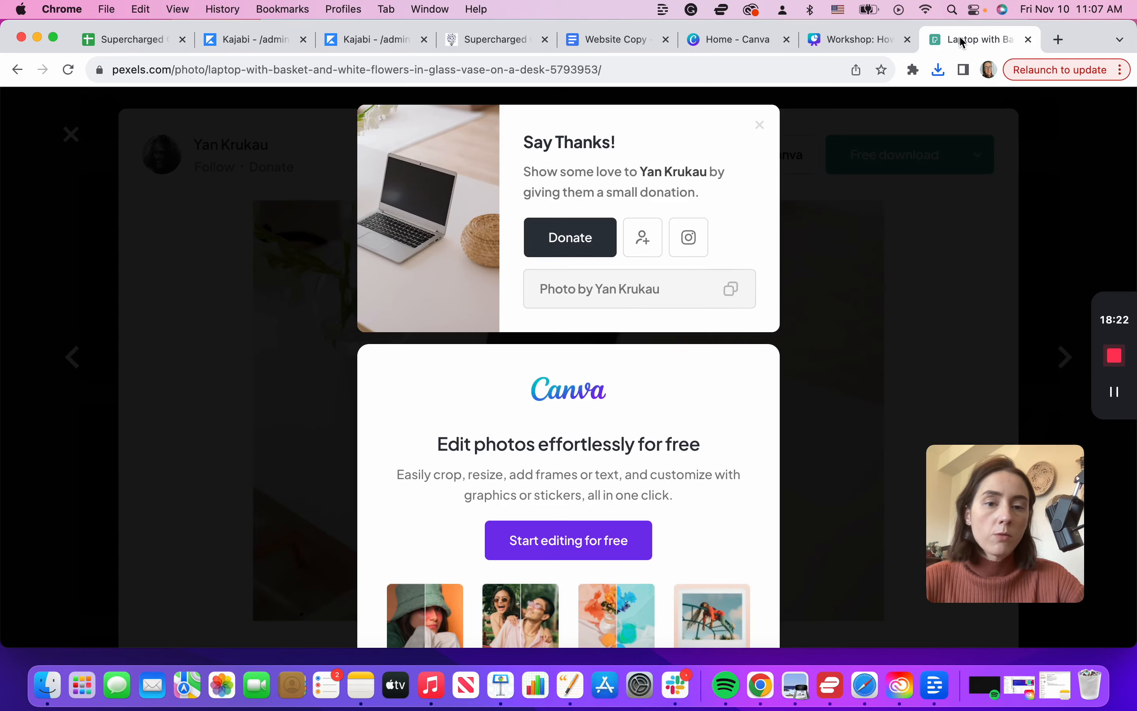
left_click(980, 217)
left_click(1066, 223)
scroll(723, 321, "down", 10)
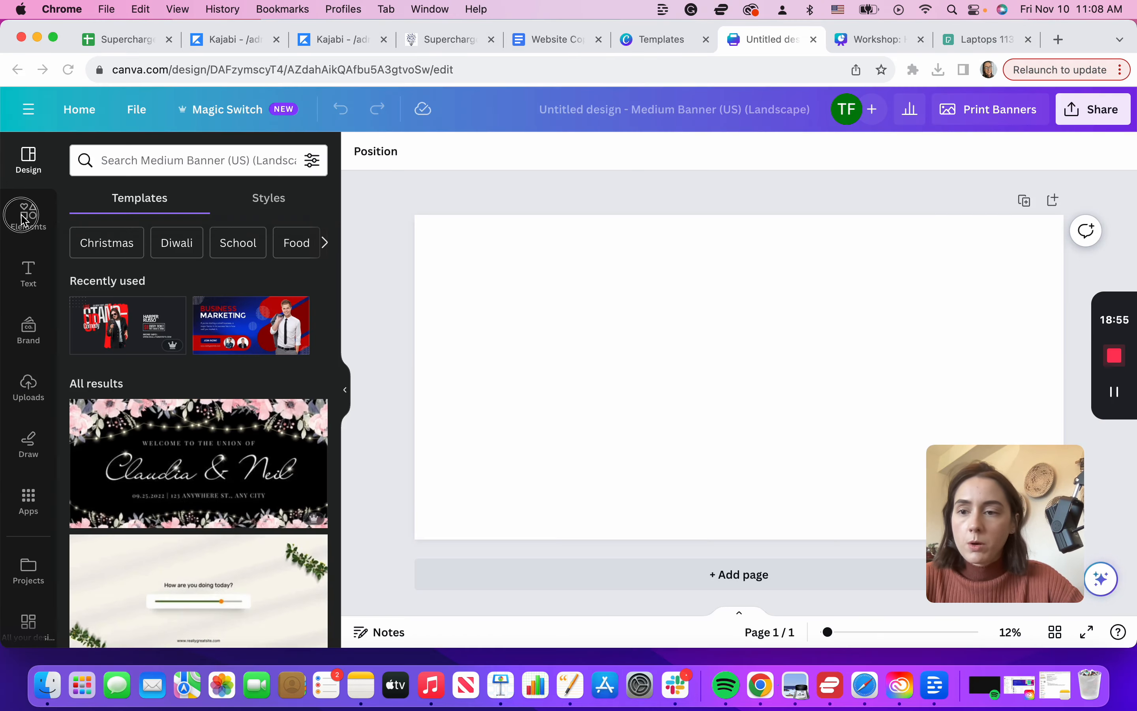
left_click(24, 215)
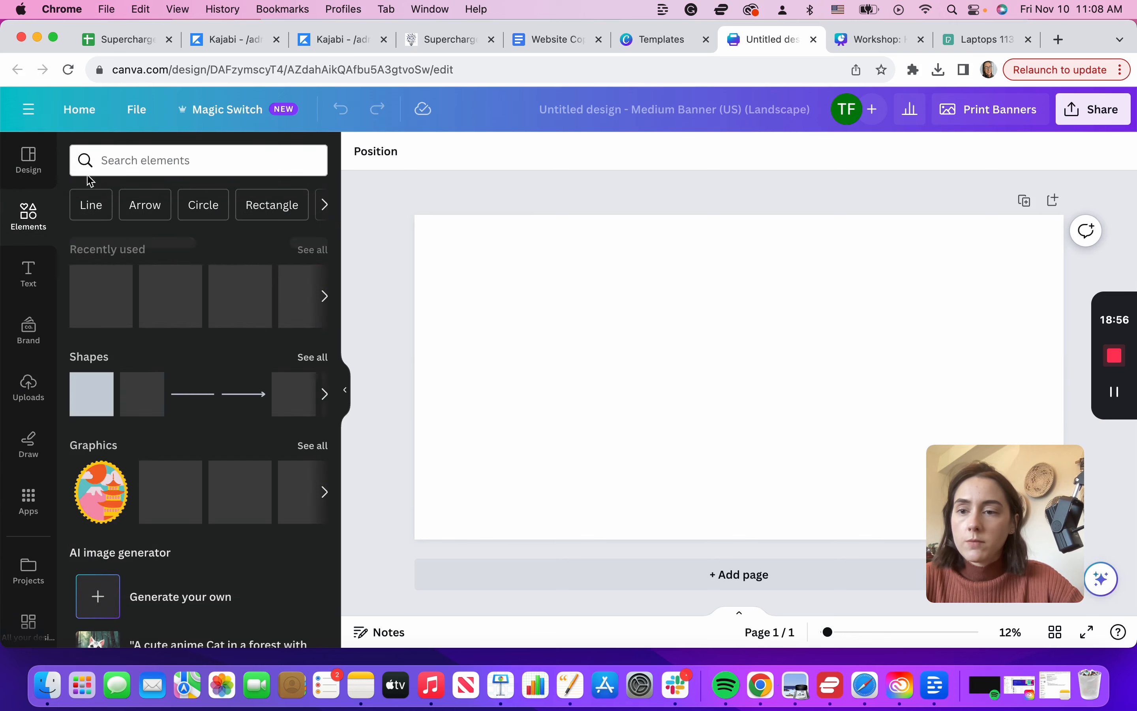
left_click(132, 160)
type("laptop")
key("Return")
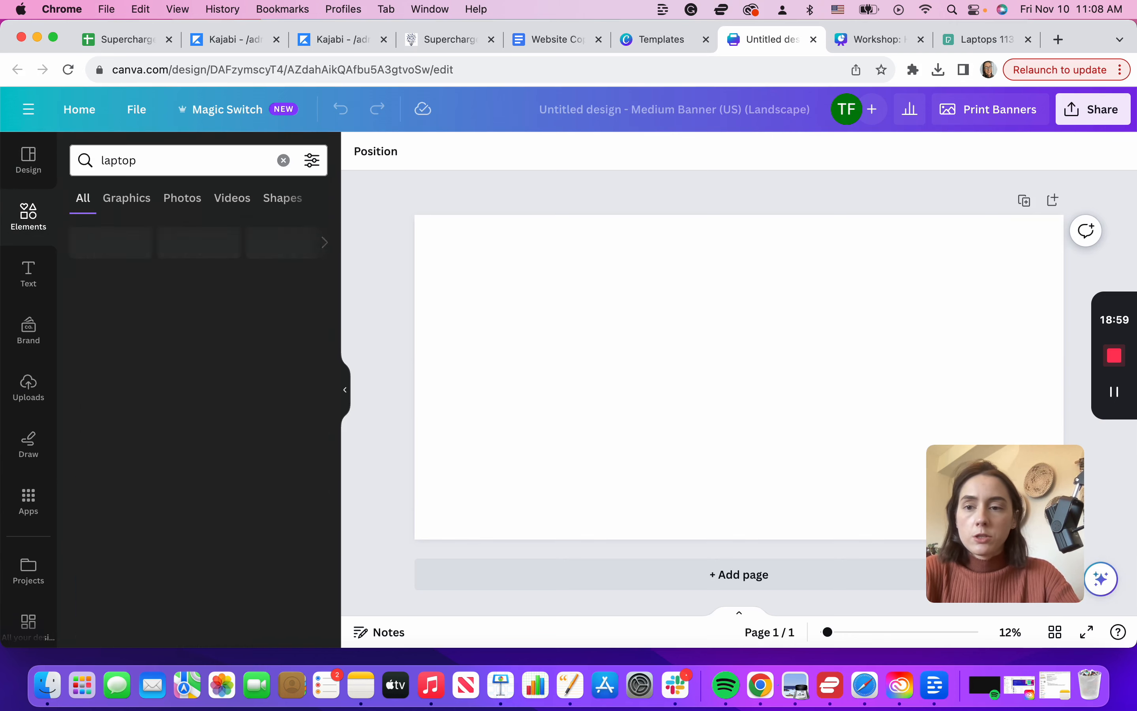
left_click(182, 200)
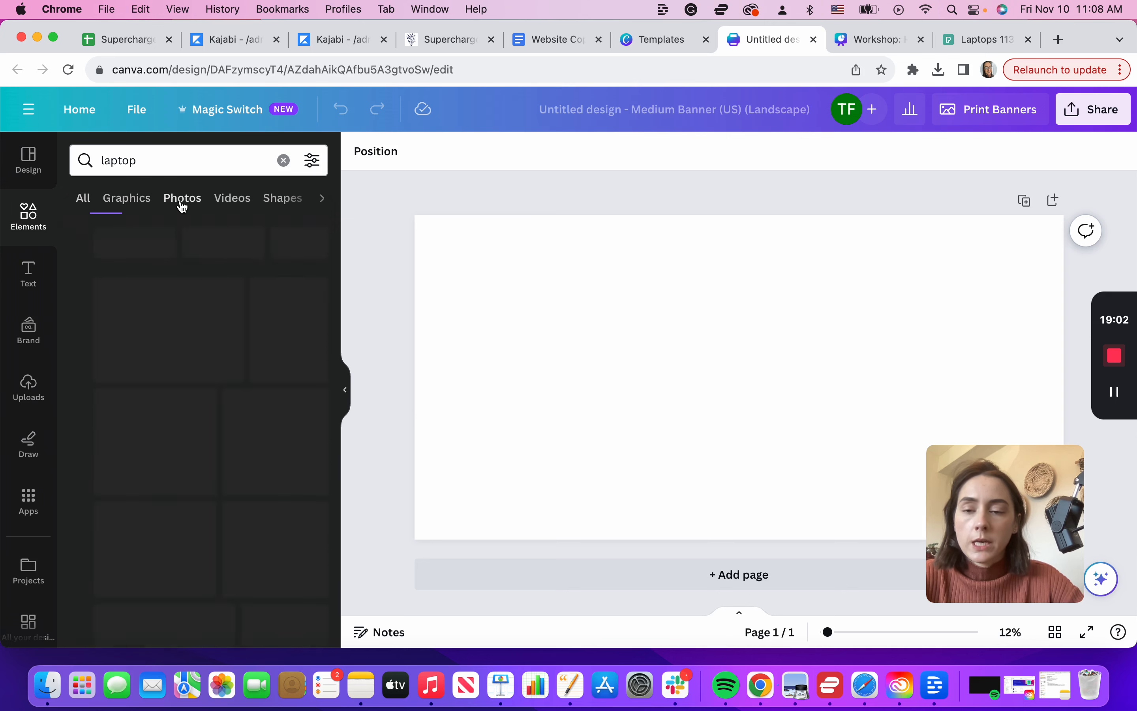
scroll(219, 446, "down", 5)
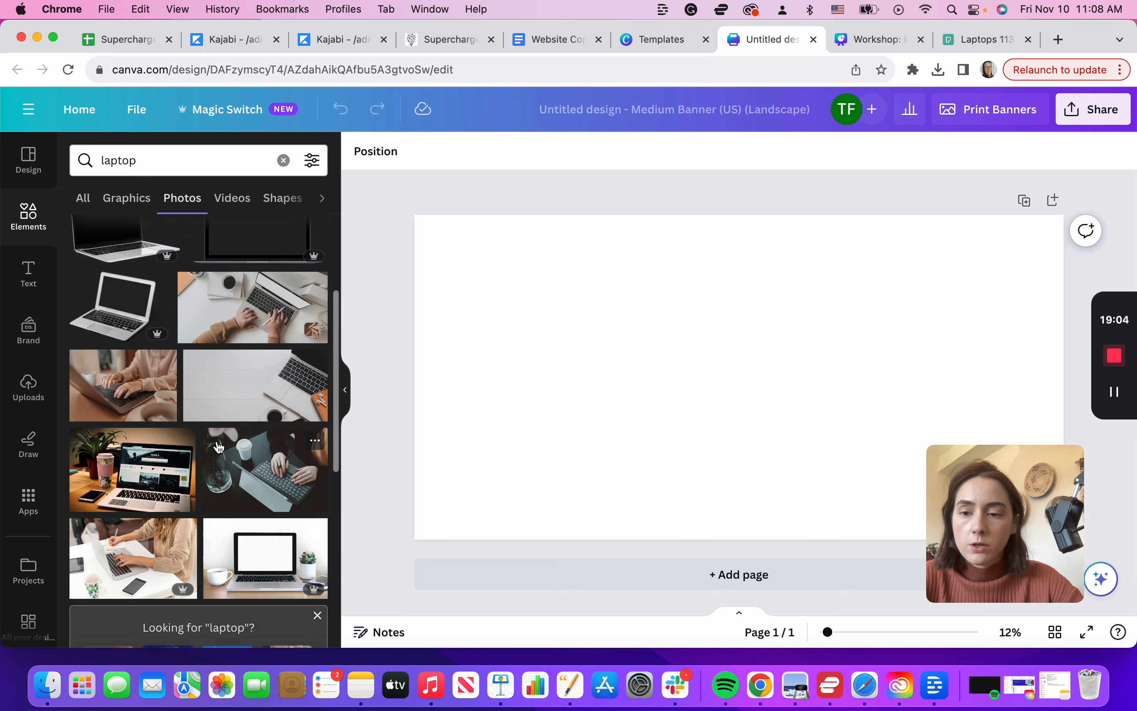
left_click_drag(140, 326, 421, 225)
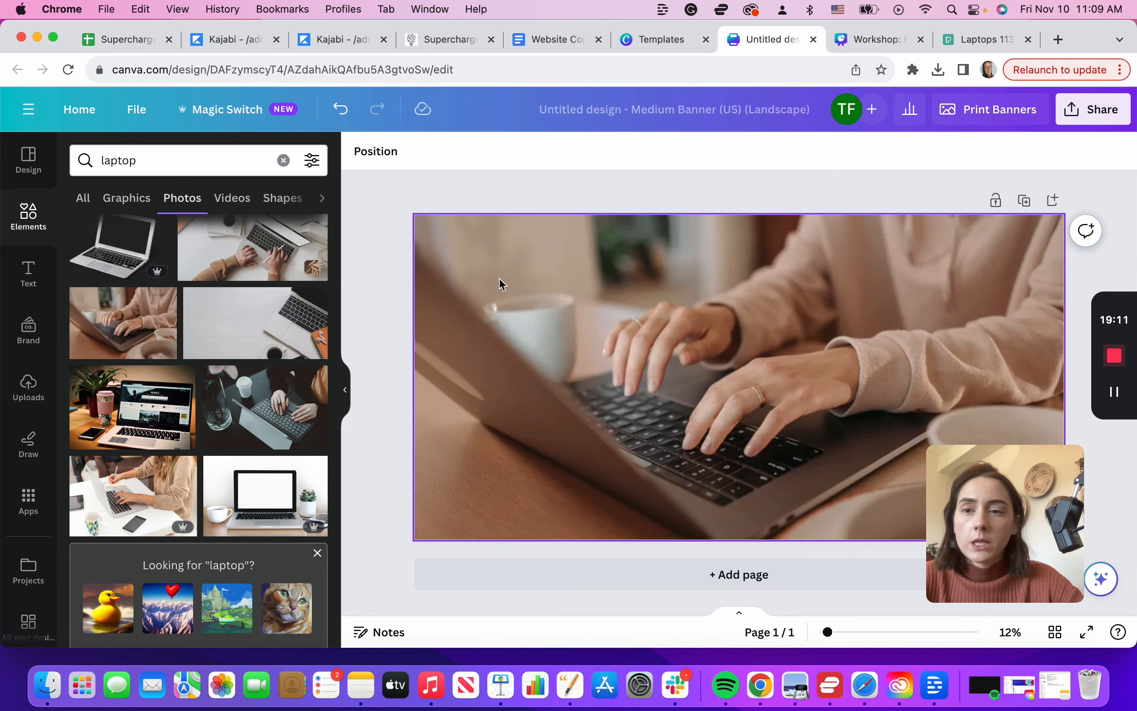
Step: Check Kajabi's suggested background size and enter a custom 2880 × 1200 px design size
left_click(225, 39)
mouse_move(128, 369)
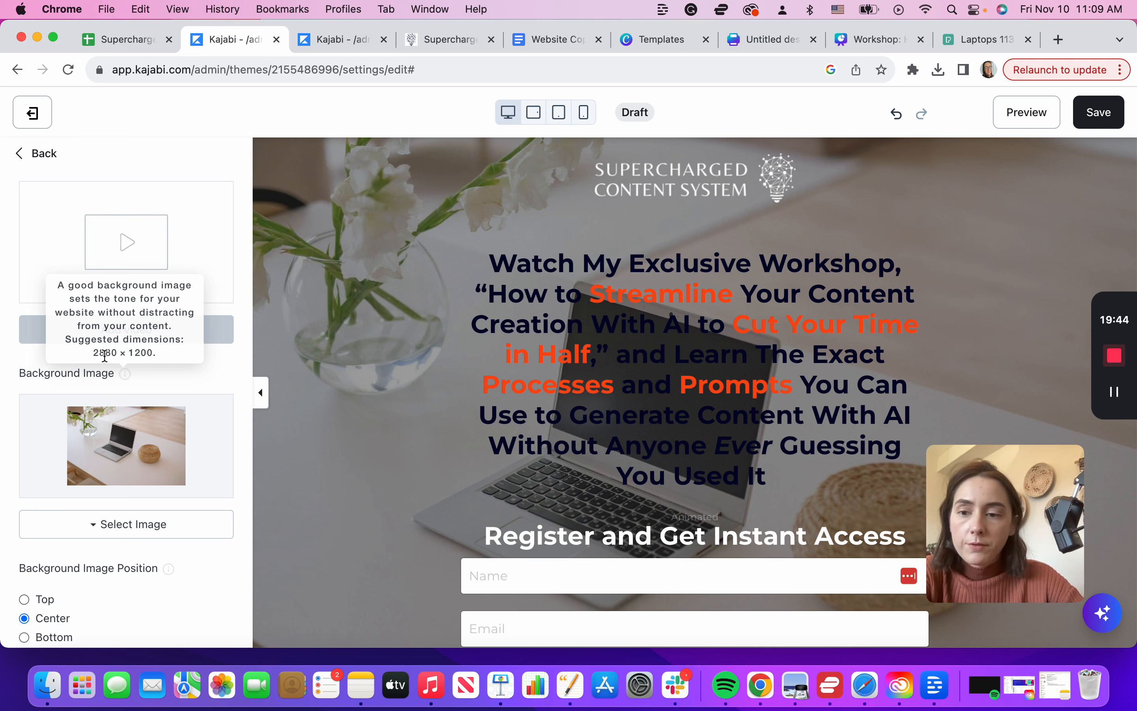
left_click(673, 42)
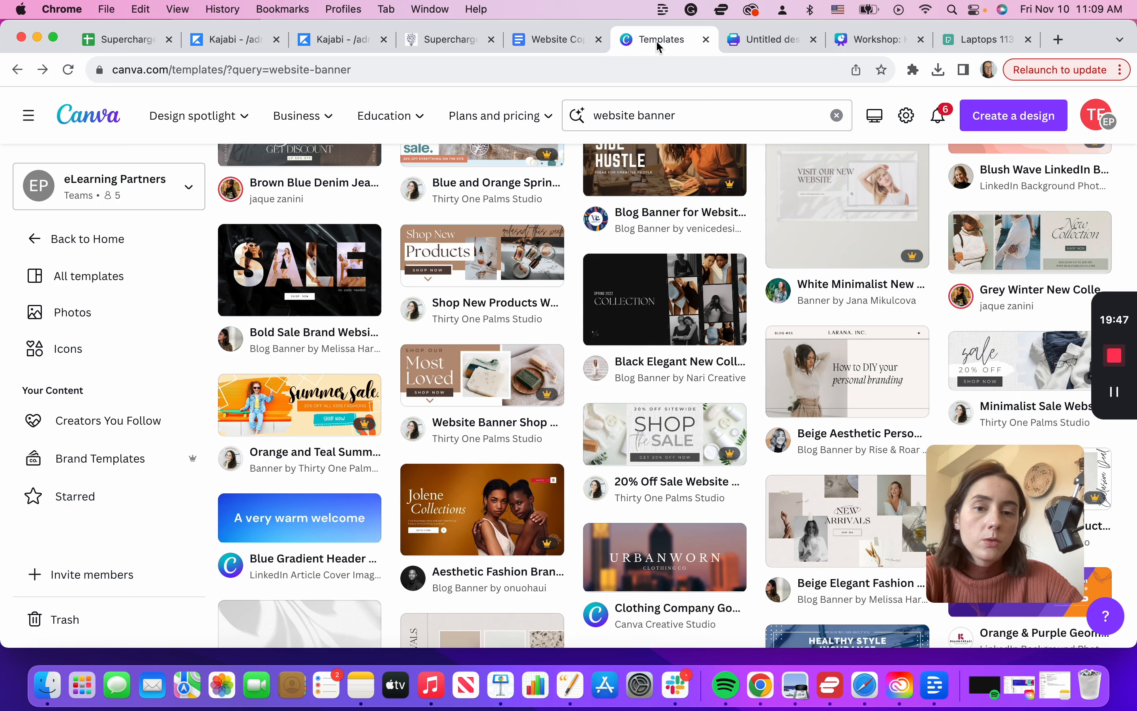
left_click(1066, 124)
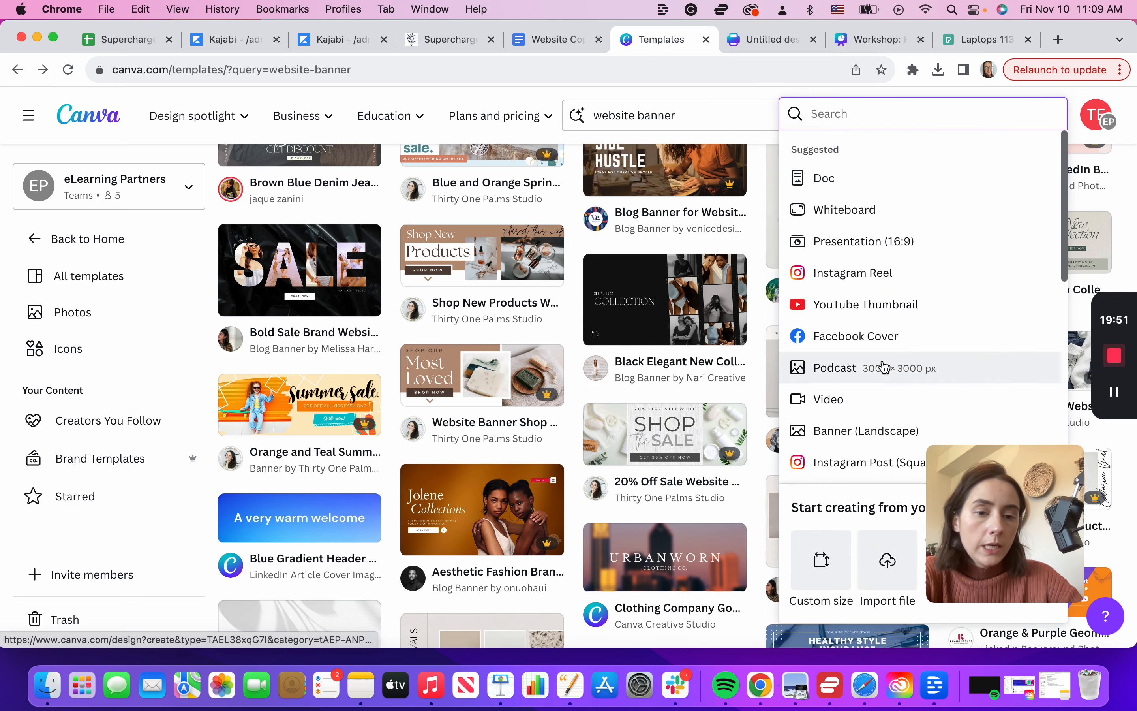
scroll(881, 457, "down", 10)
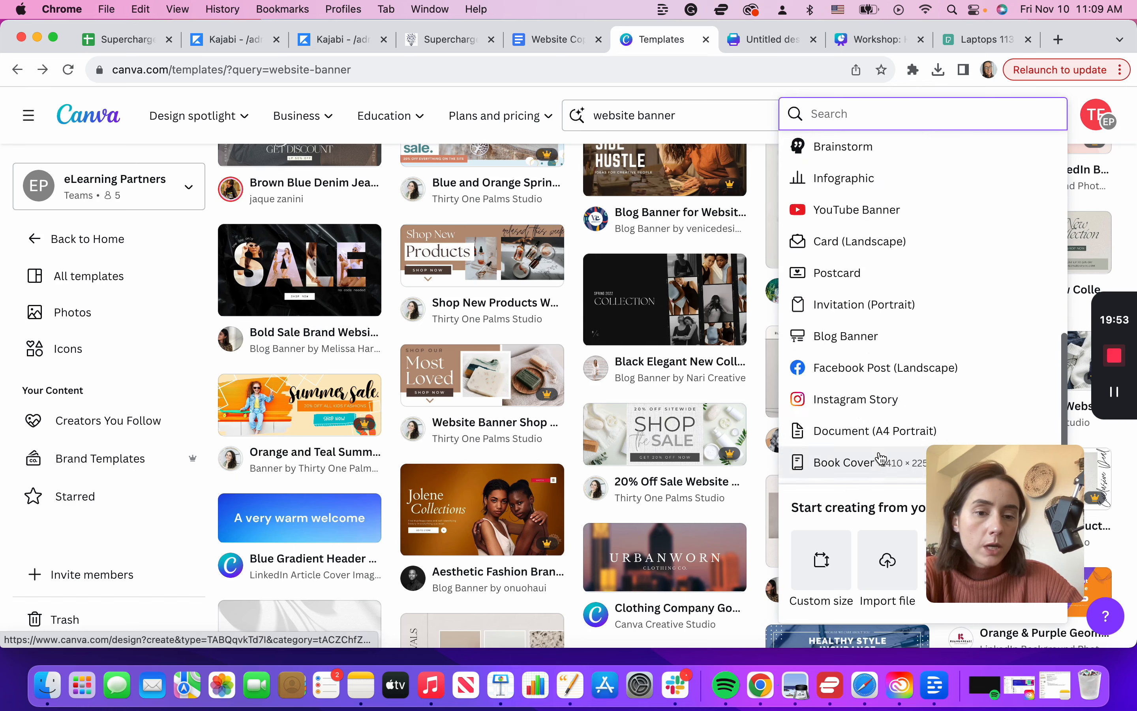
left_click_drag(987, 512, 124, 474)
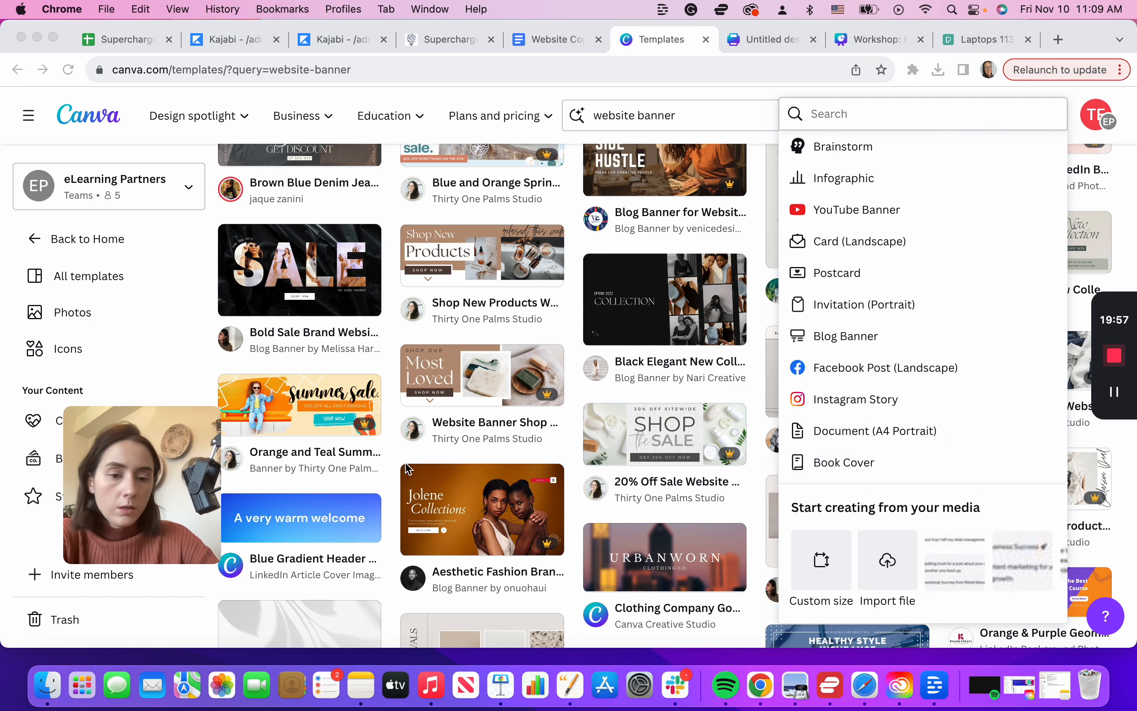
left_click(794, 568)
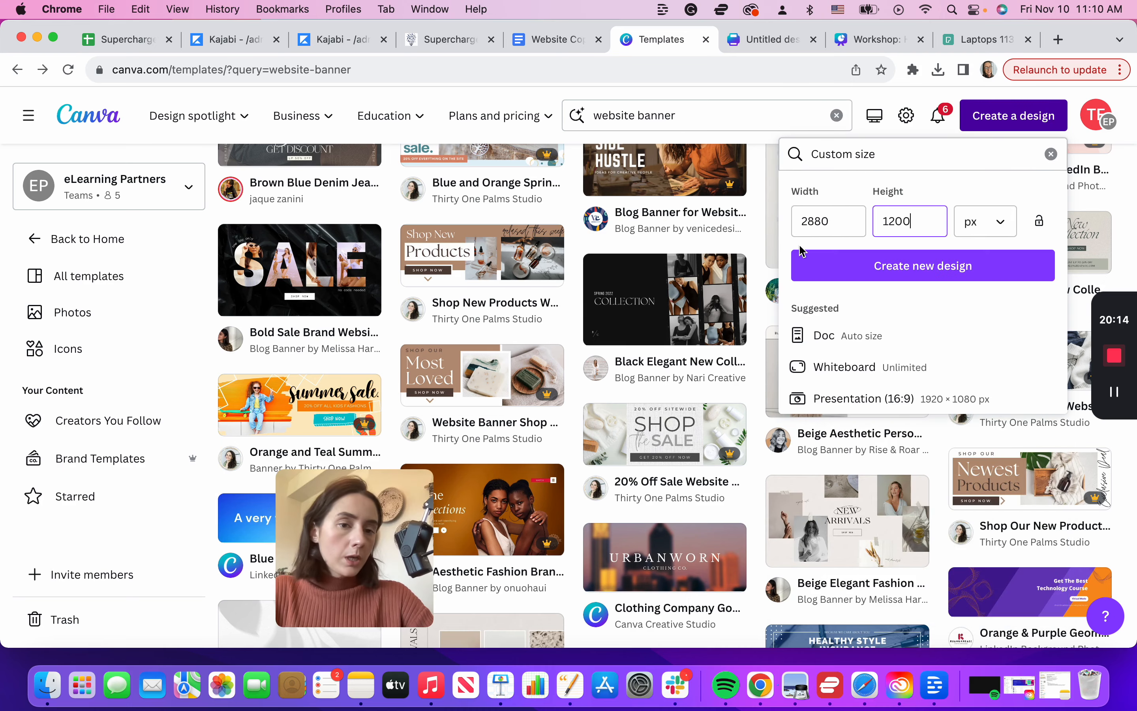
Step: Create the 2880 × 1200 px design and place the recently used laptop photo on it
left_click(917, 269)
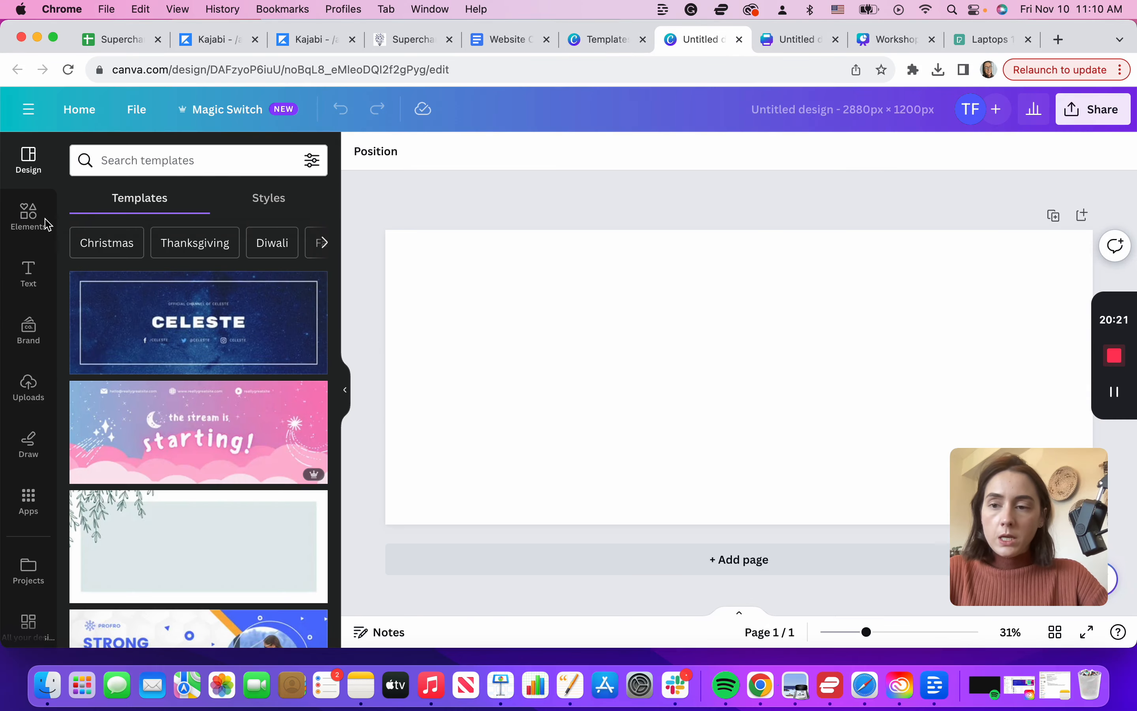
left_click(30, 216)
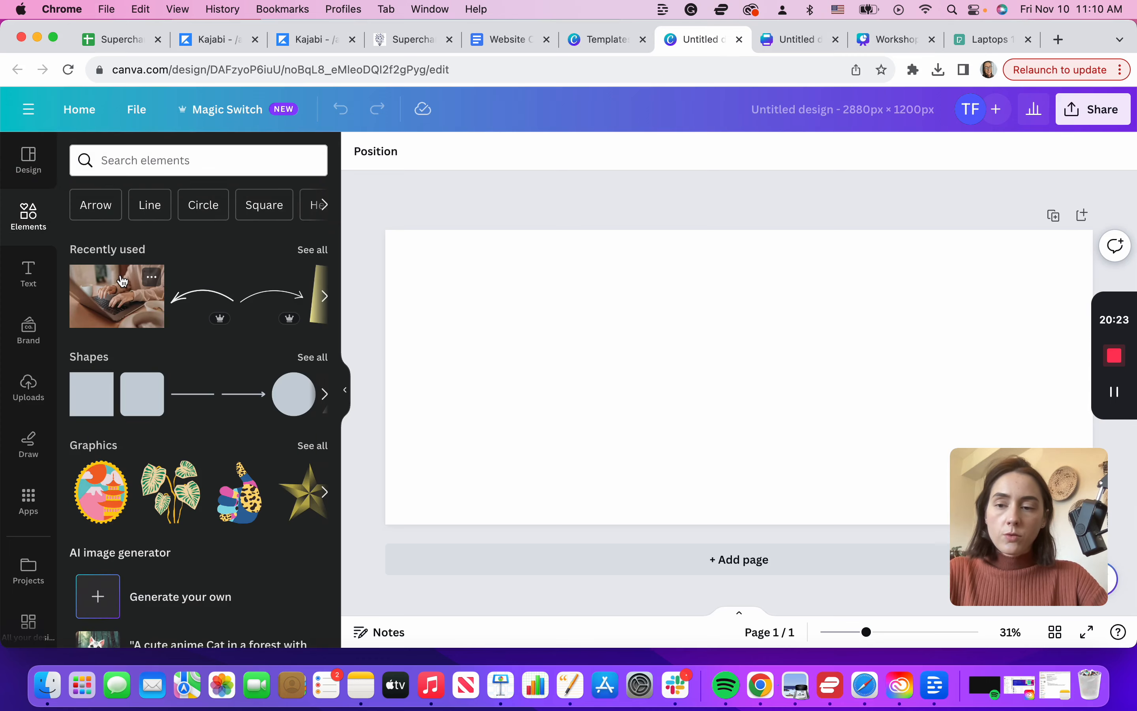
left_click_drag(115, 294, 391, 254)
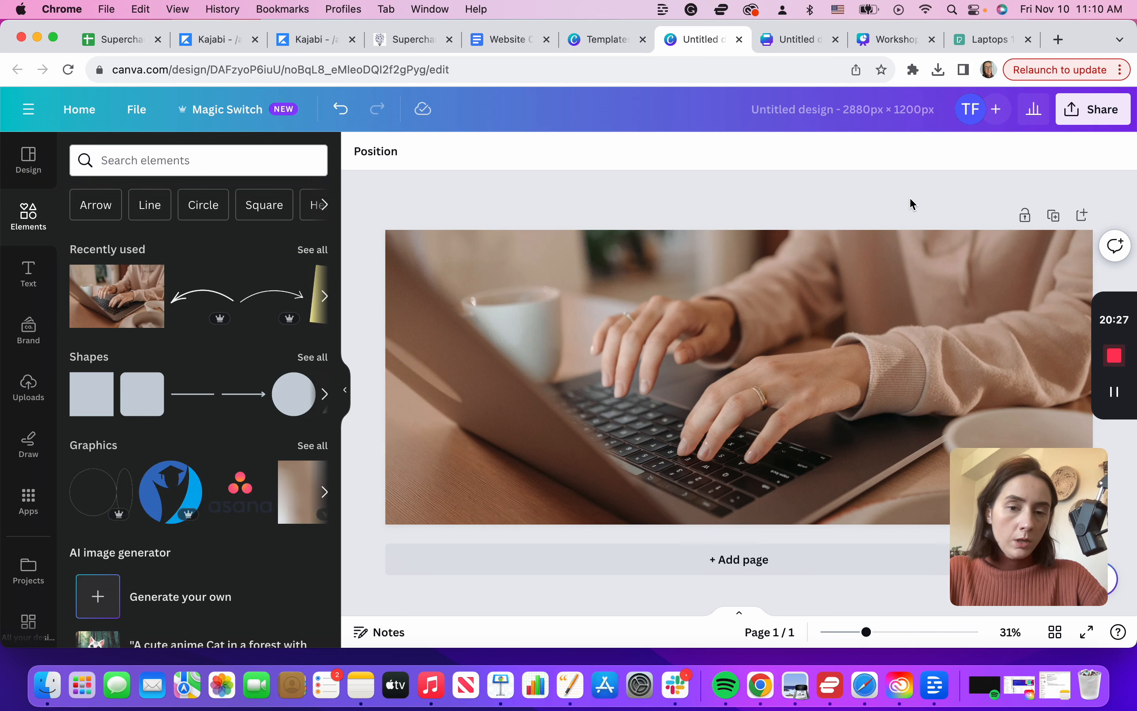
left_click(599, 308)
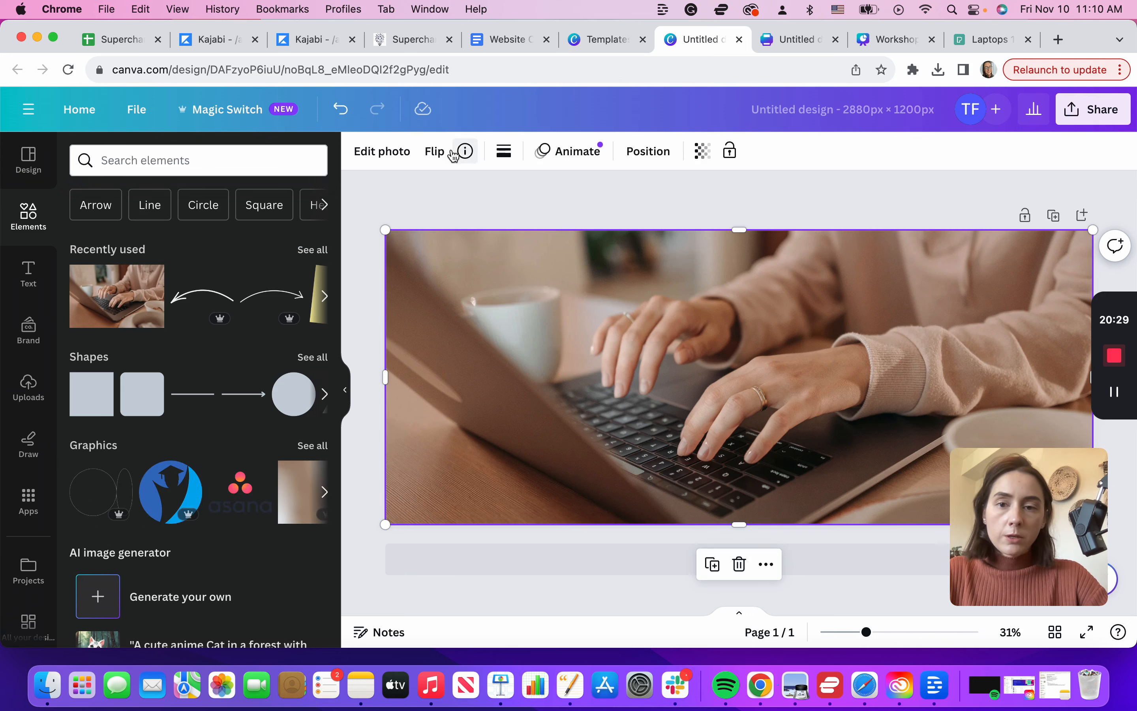
Step: Apply a Blur effect to the photo at intensity 15
left_click(372, 152)
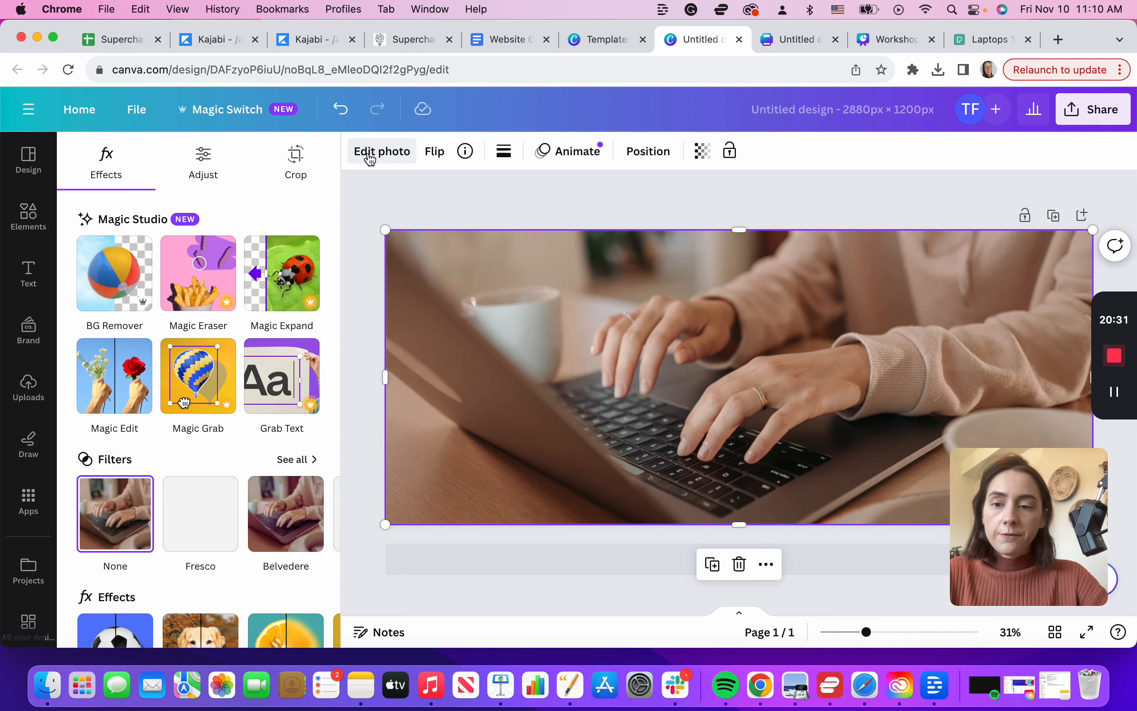
scroll(187, 279, "down", 5)
left_click(280, 414)
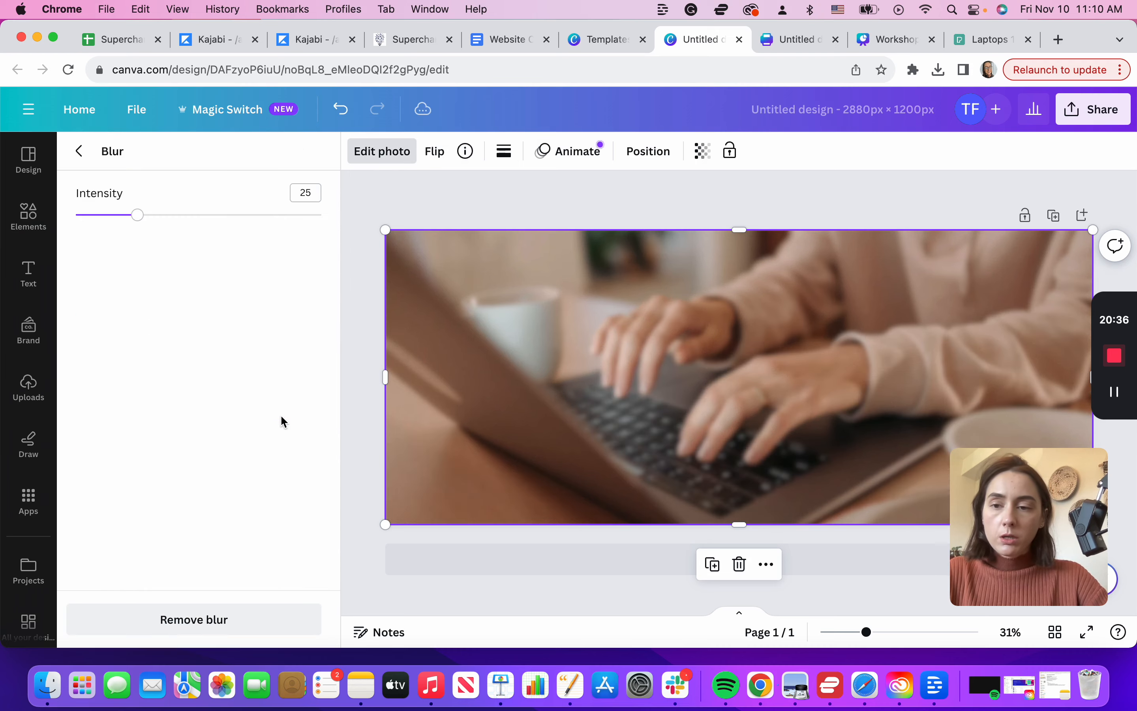
left_click_drag(134, 215, 114, 221)
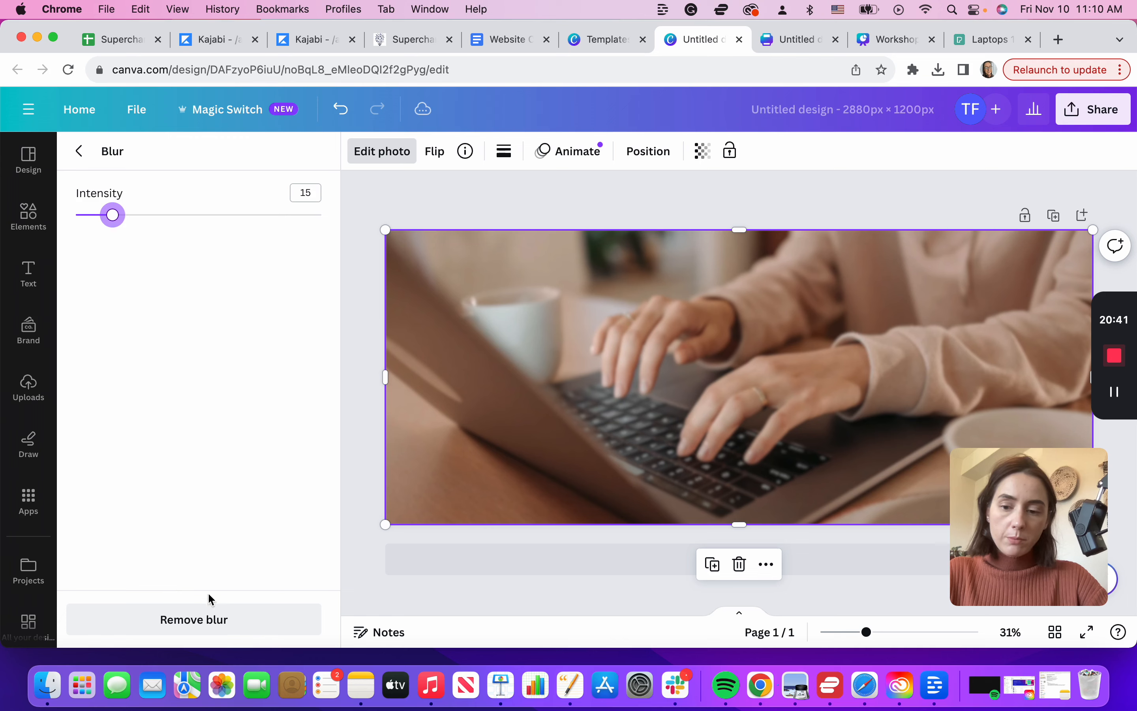
left_click(1096, 120)
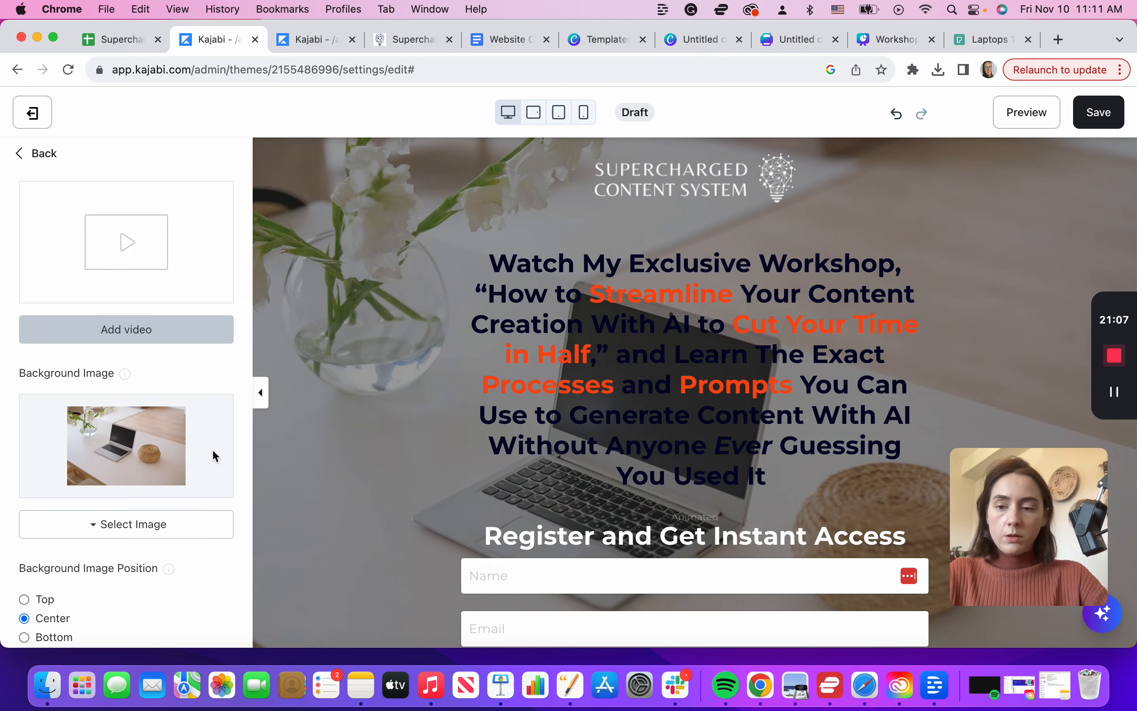
Step: Upload the blurred laptop image from this computer as the hero background
left_click(154, 532)
left_click(97, 553)
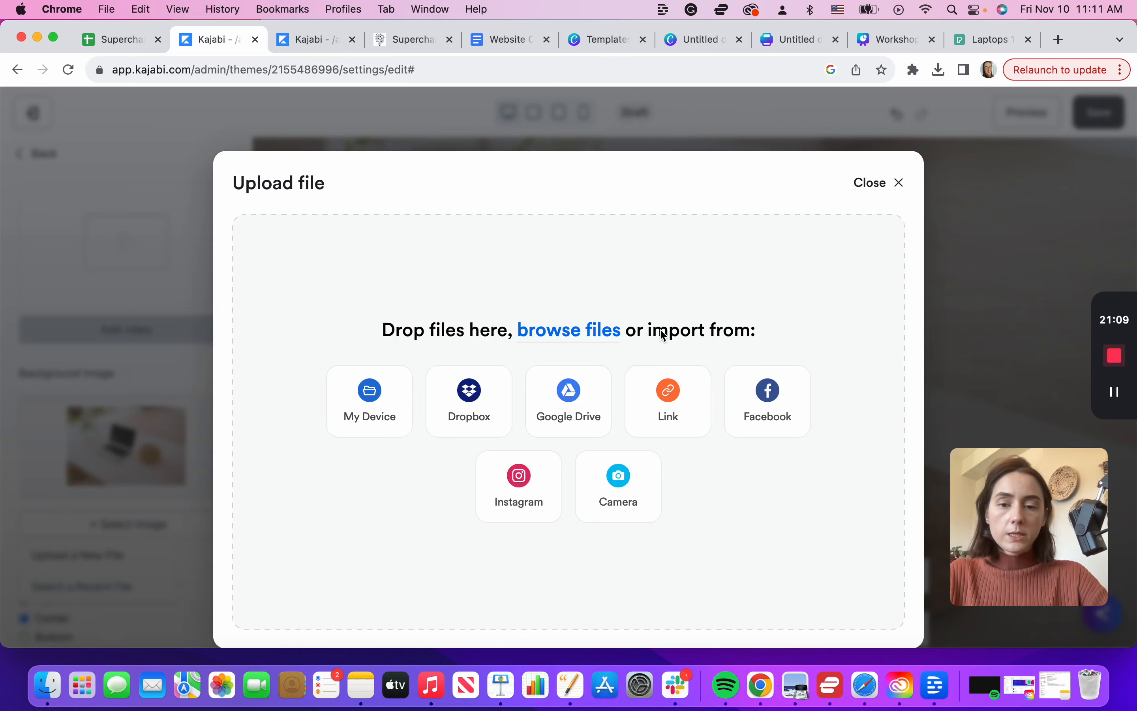
left_click(394, 406)
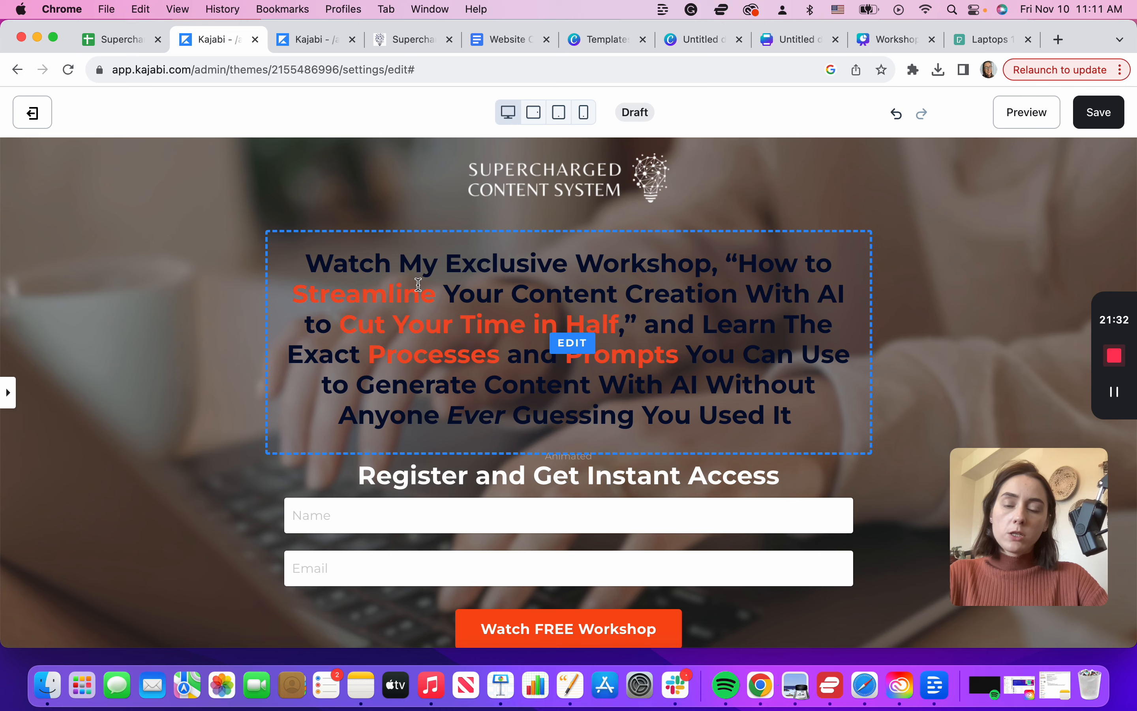
Step: Change the workshop headline's text colour to white
left_click(8, 391)
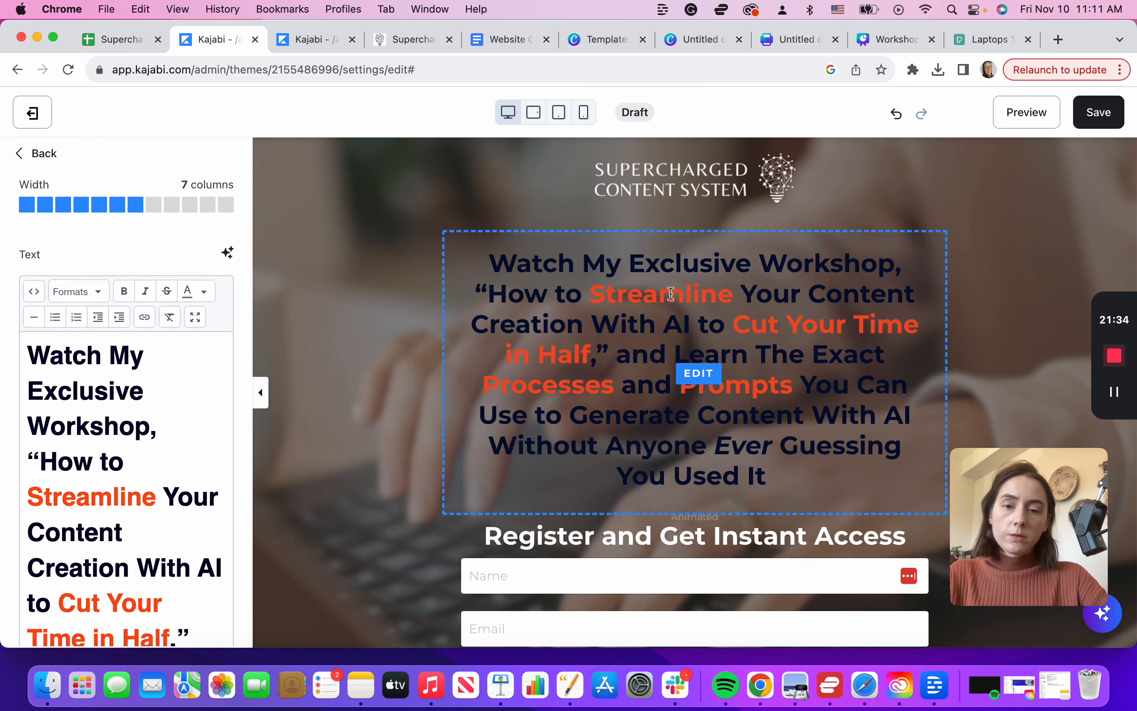
scroll(139, 501, "down", 15)
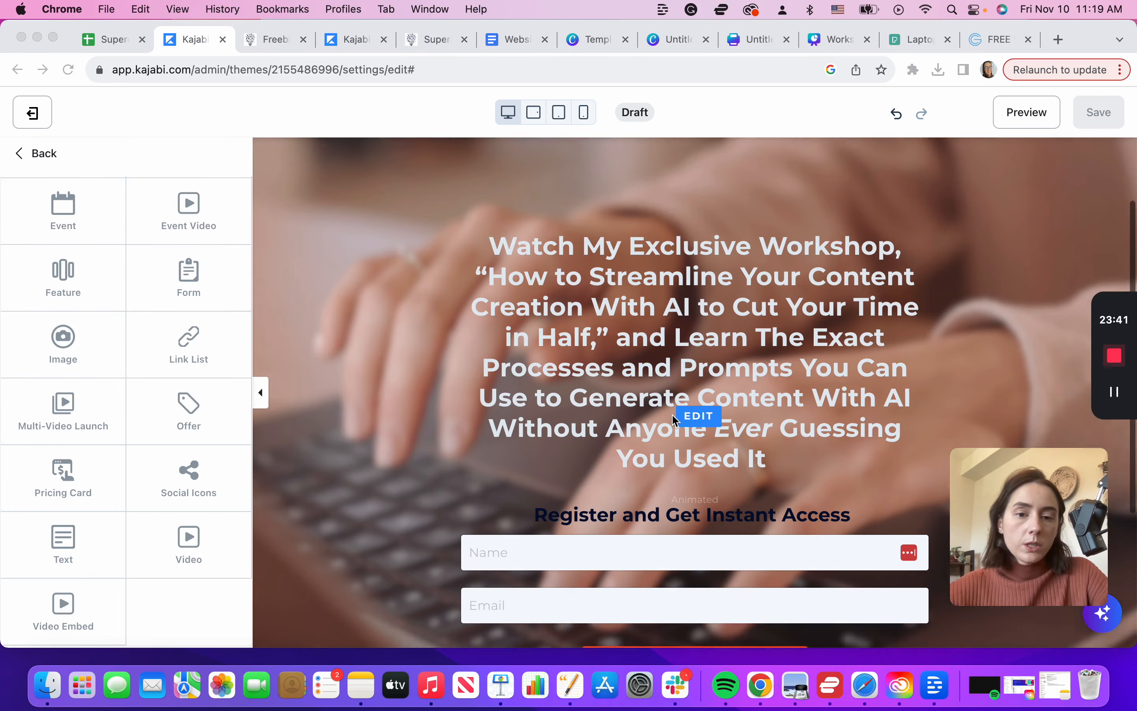
scroll(674, 419, "down", 2)
scroll(675, 420, "up", 4)
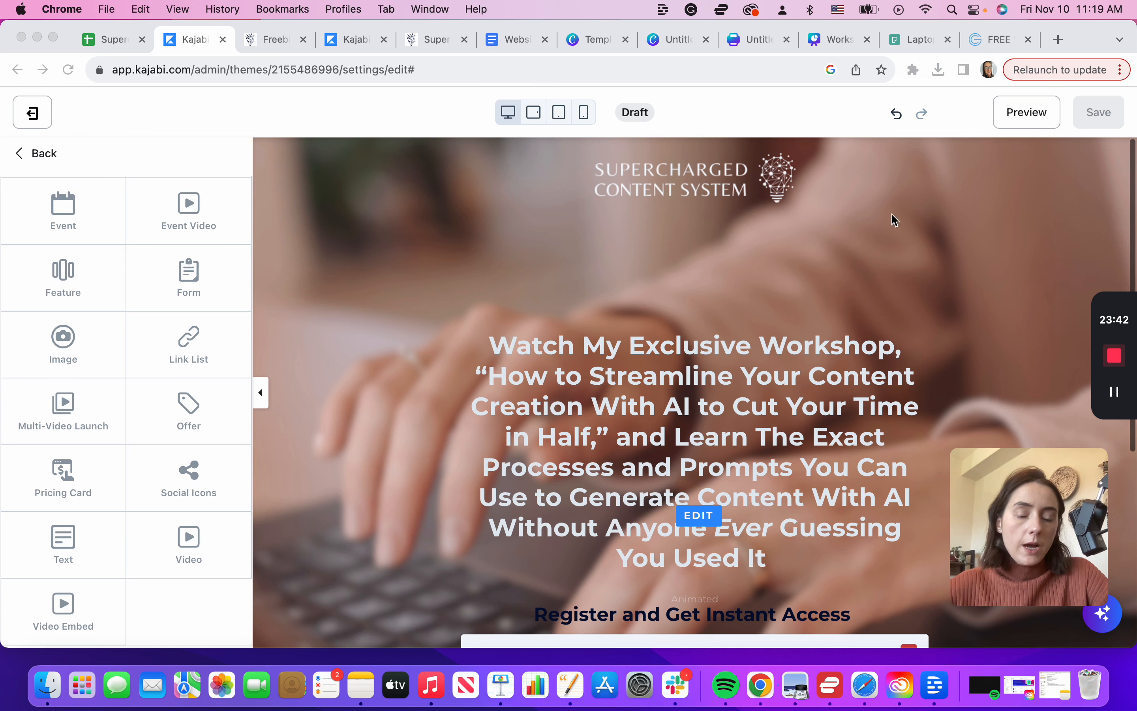
scroll(673, 422, "down", 2)
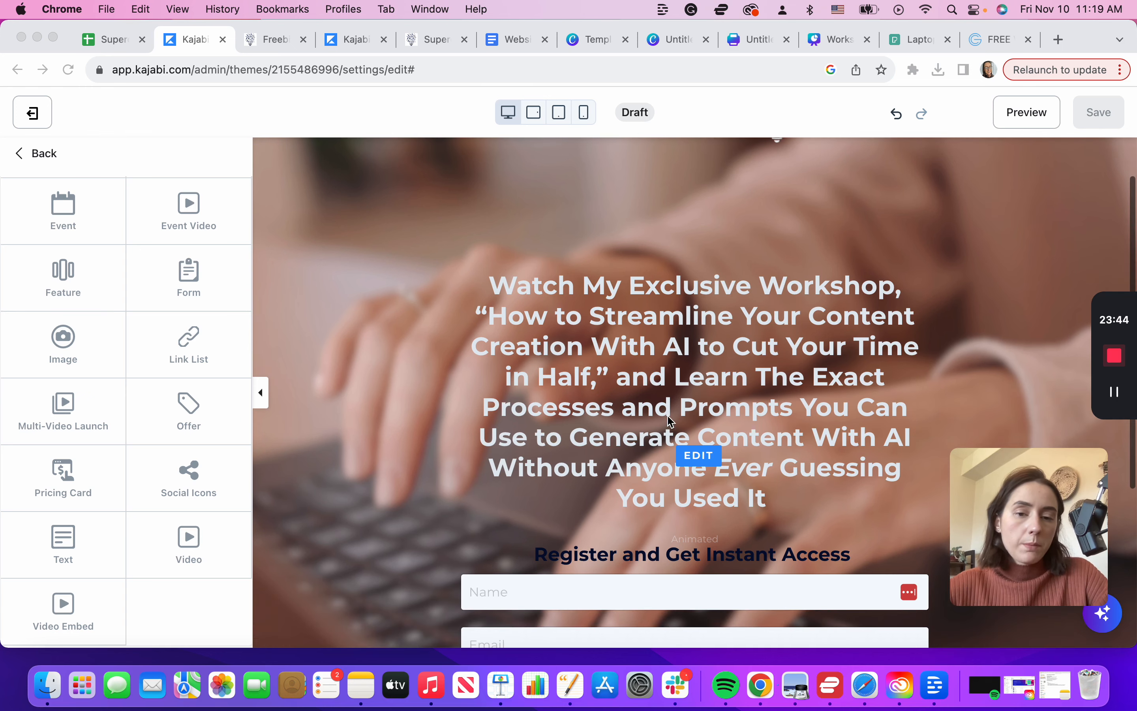
scroll(687, 405, "down", 4)
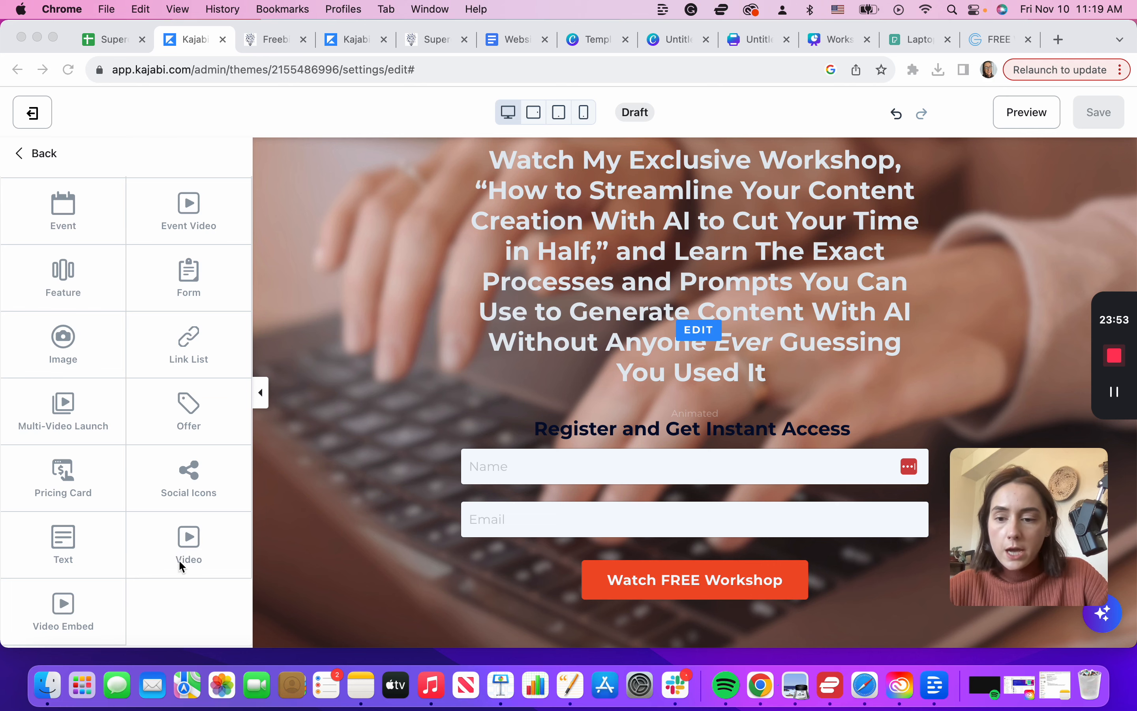
scroll(591, 568, "down", 3)
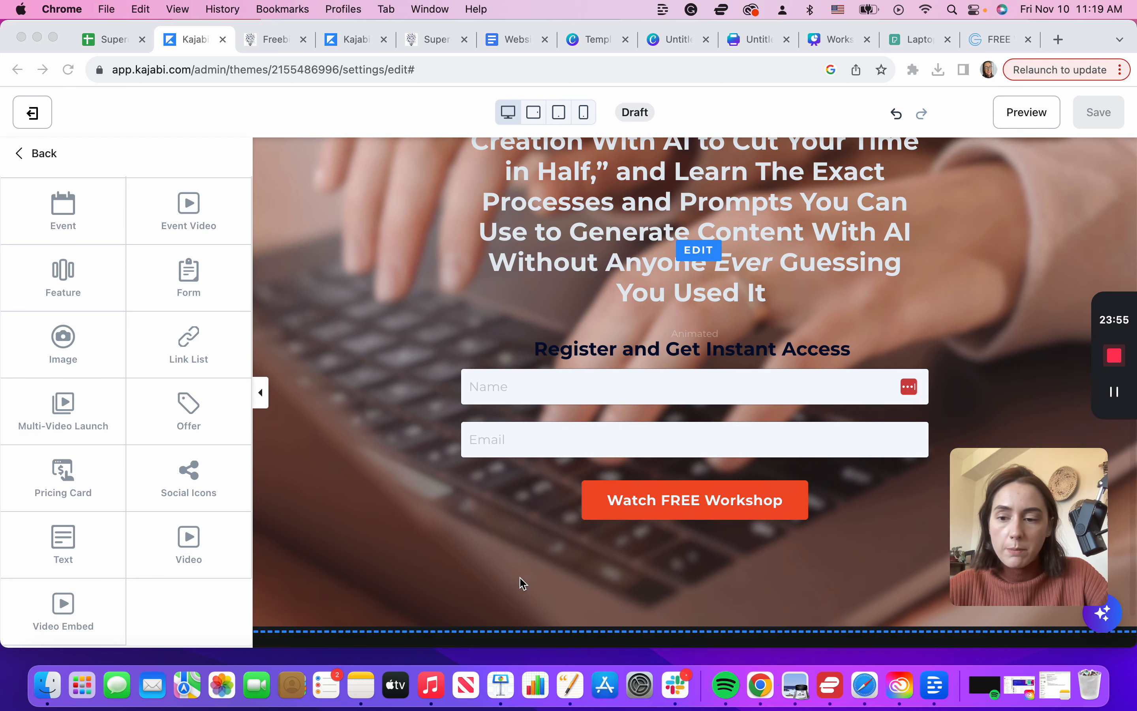
Step: Add a text block under the Watch FREE Workshop button that holds the pasted sign-up consent sentence
left_click(72, 543)
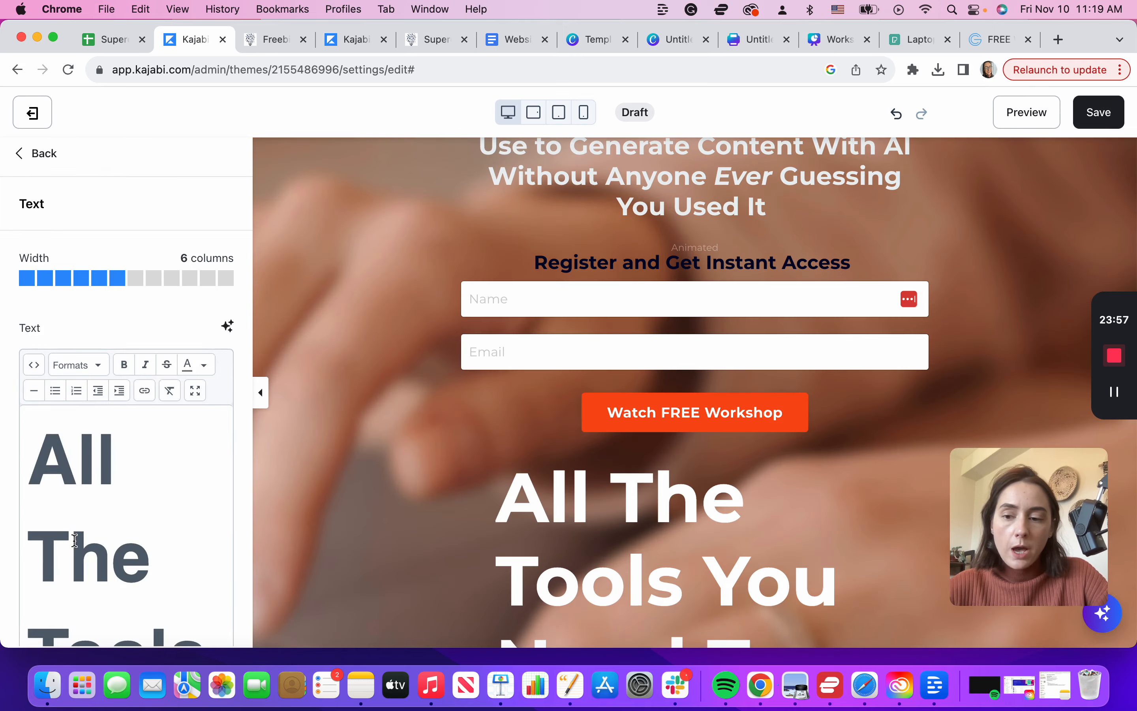
left_click(146, 532)
key("super+a")
key("BackSpace")
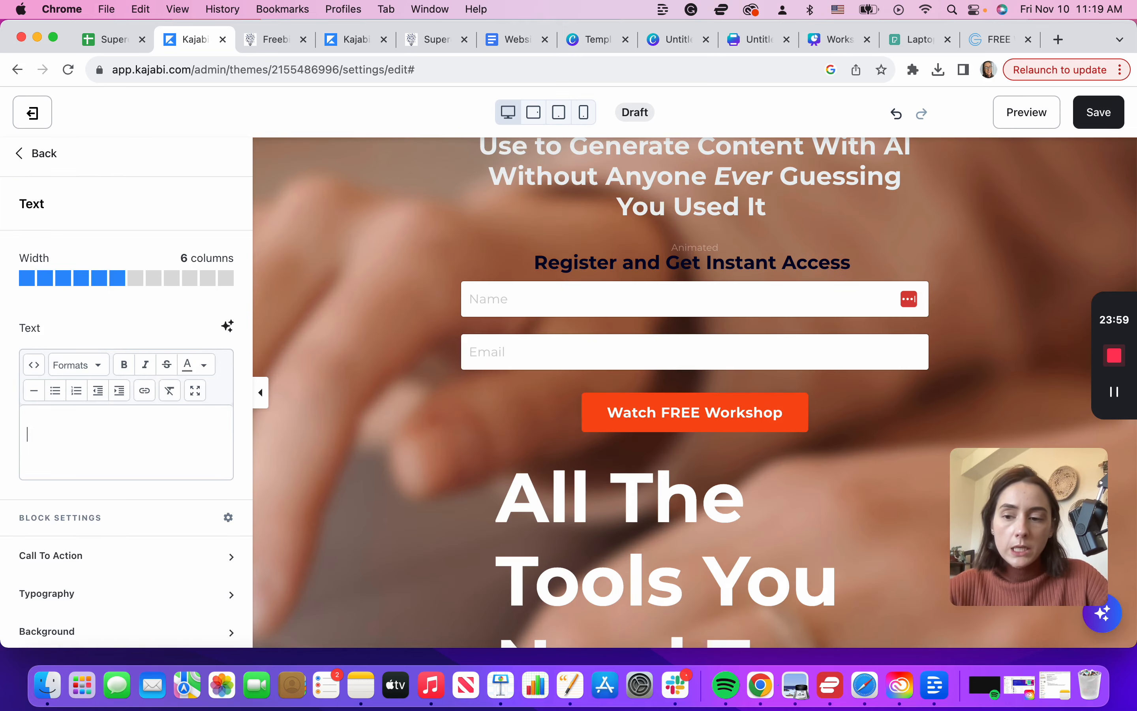
left_click(128, 442)
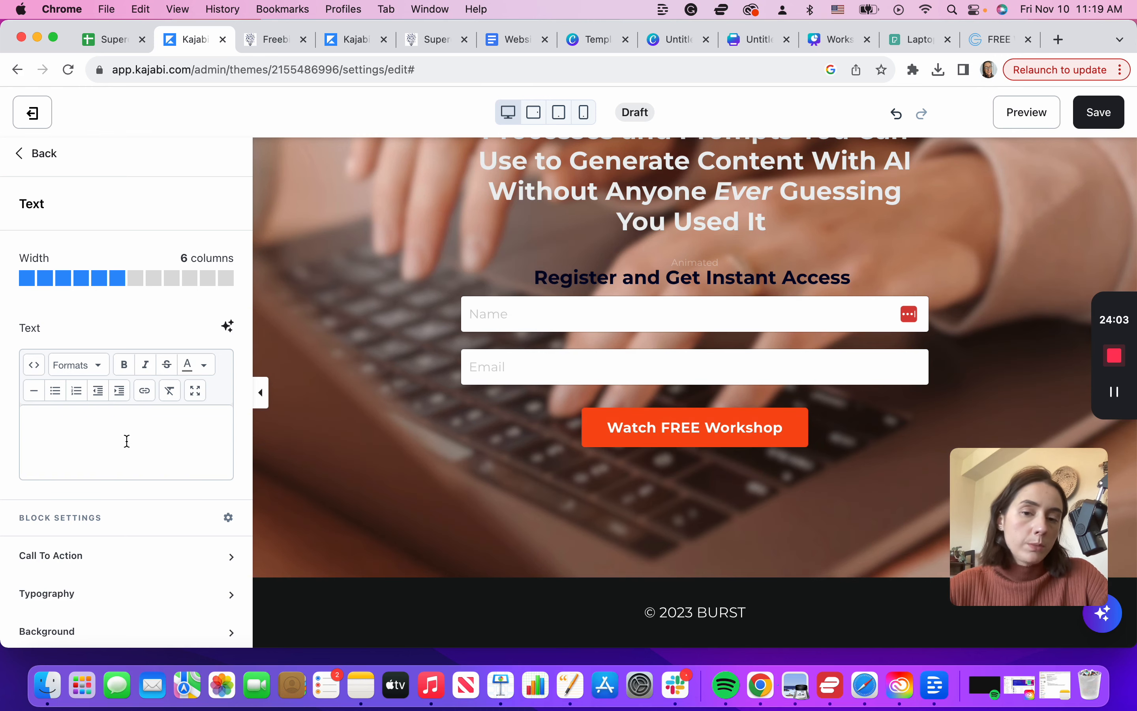
type("When you sign-up, you agree to receive valuable free content delivered straight to your inbox.")
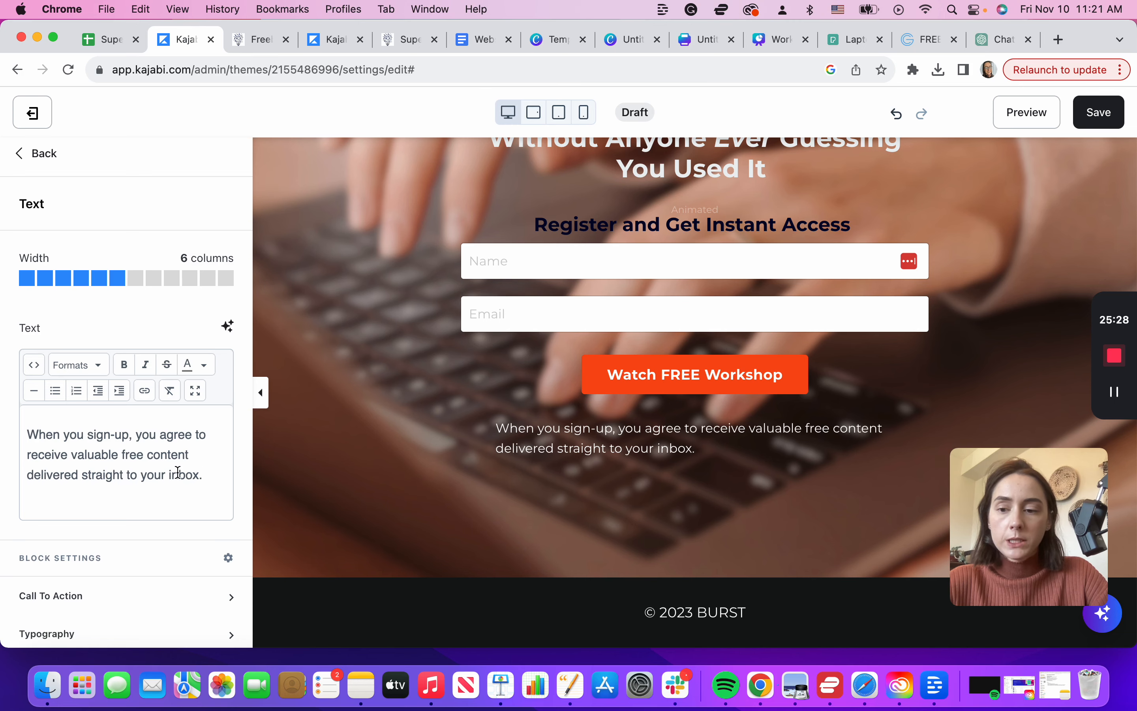
Step: Leave the page editor and go to the Marketing > Email Campaigns list
left_click(262, 393)
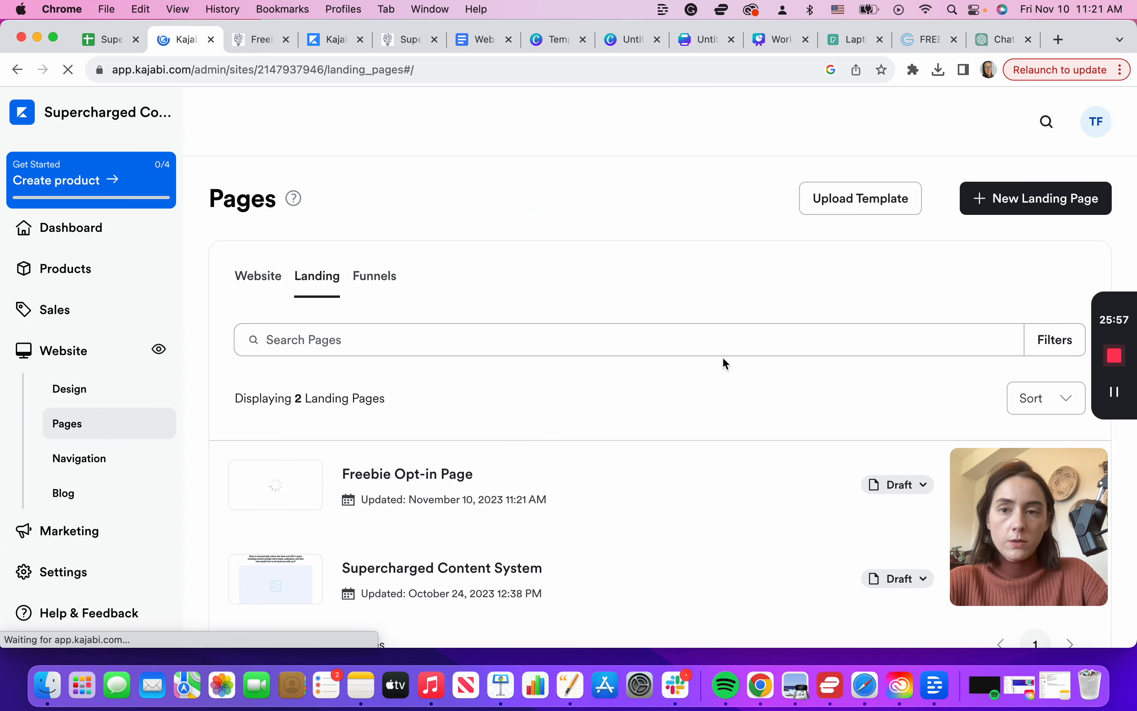
scroll(722, 356, "down", 3)
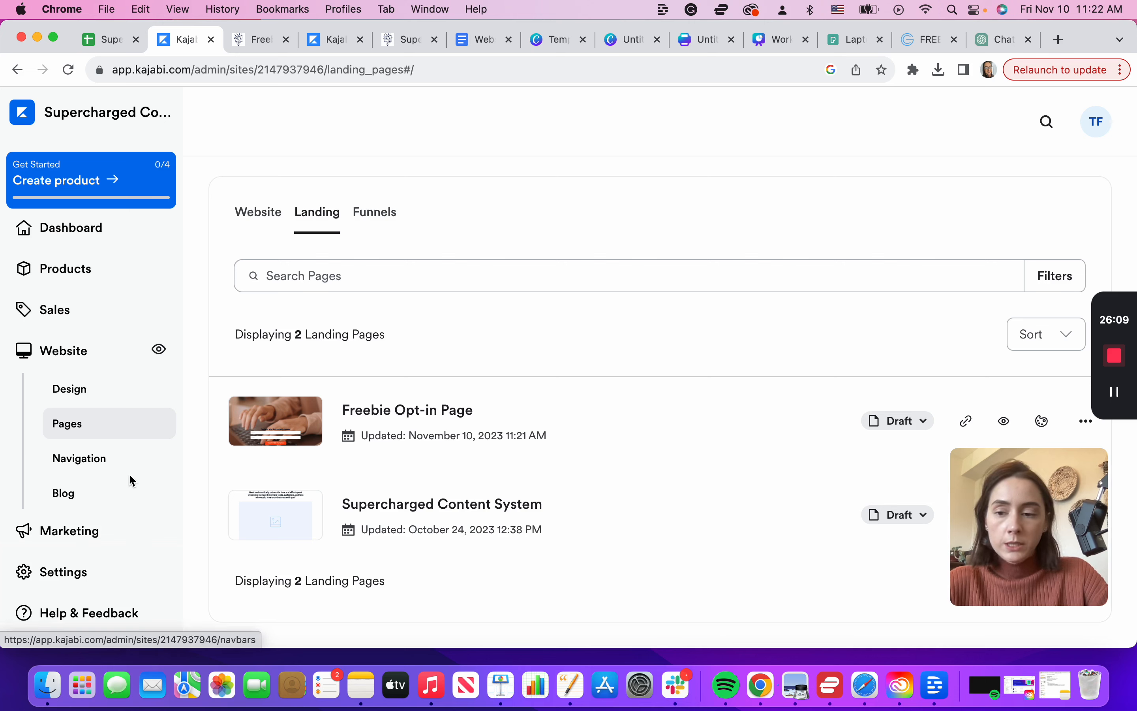
scroll(126, 468, "down", 3)
left_click(94, 446)
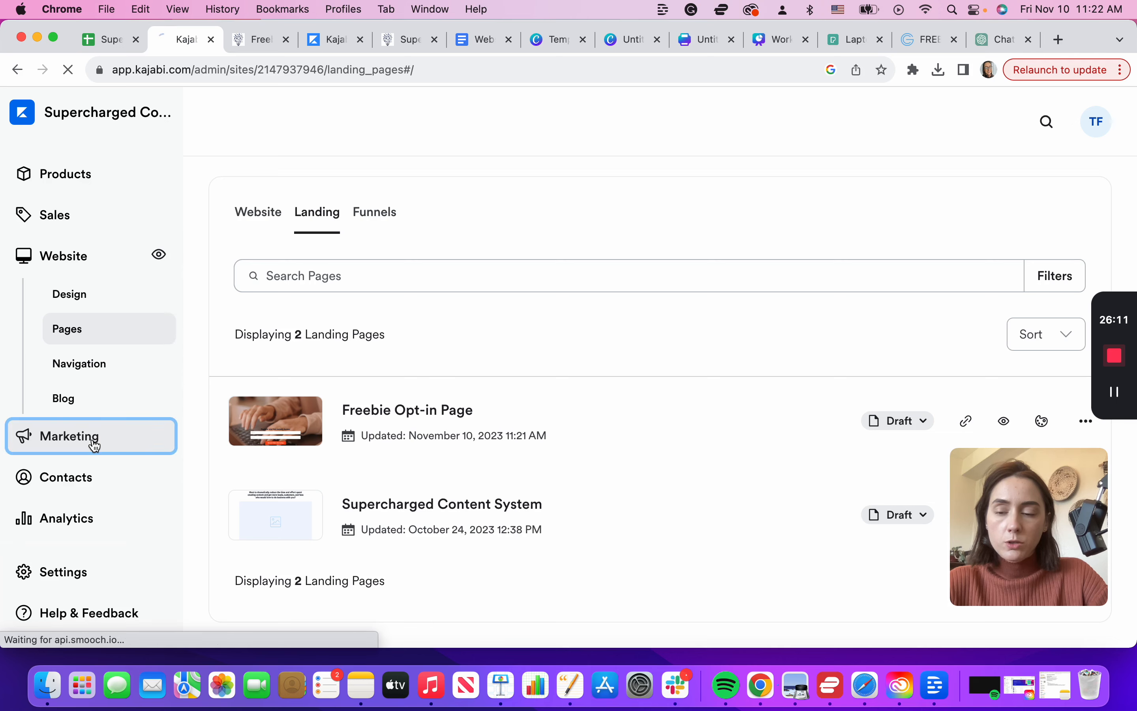
left_click(85, 401)
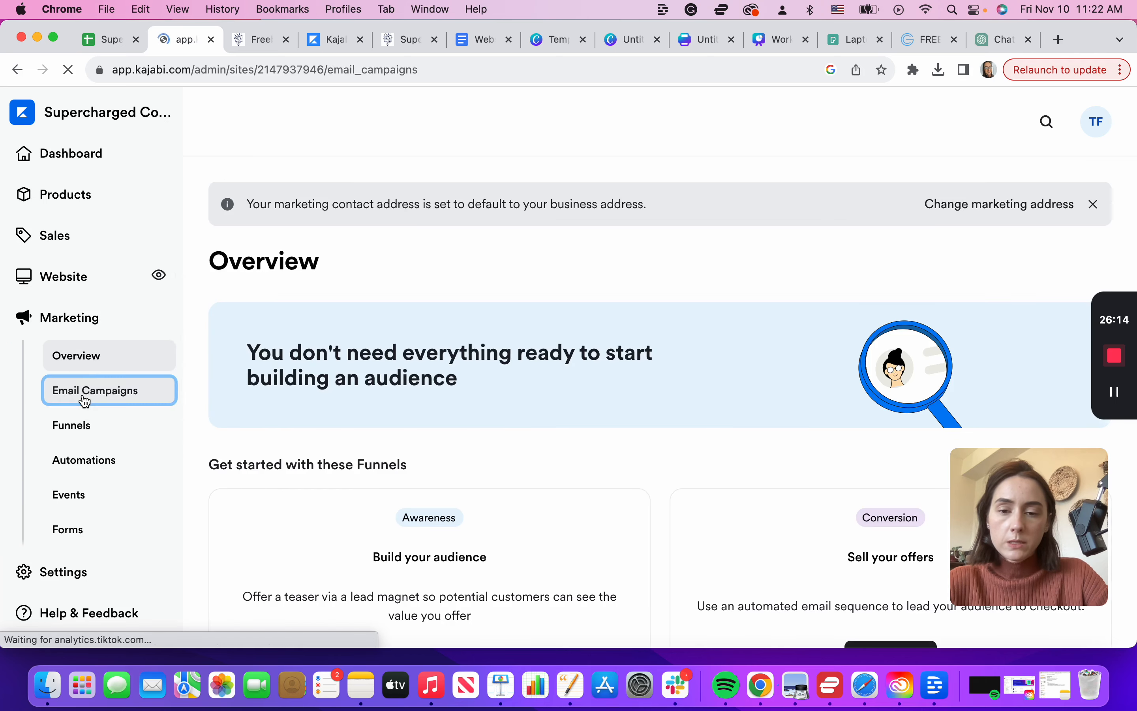
Step: Start a new Email Sequence campaign titled 'AI Content Workshop Email'
left_click(329, 475)
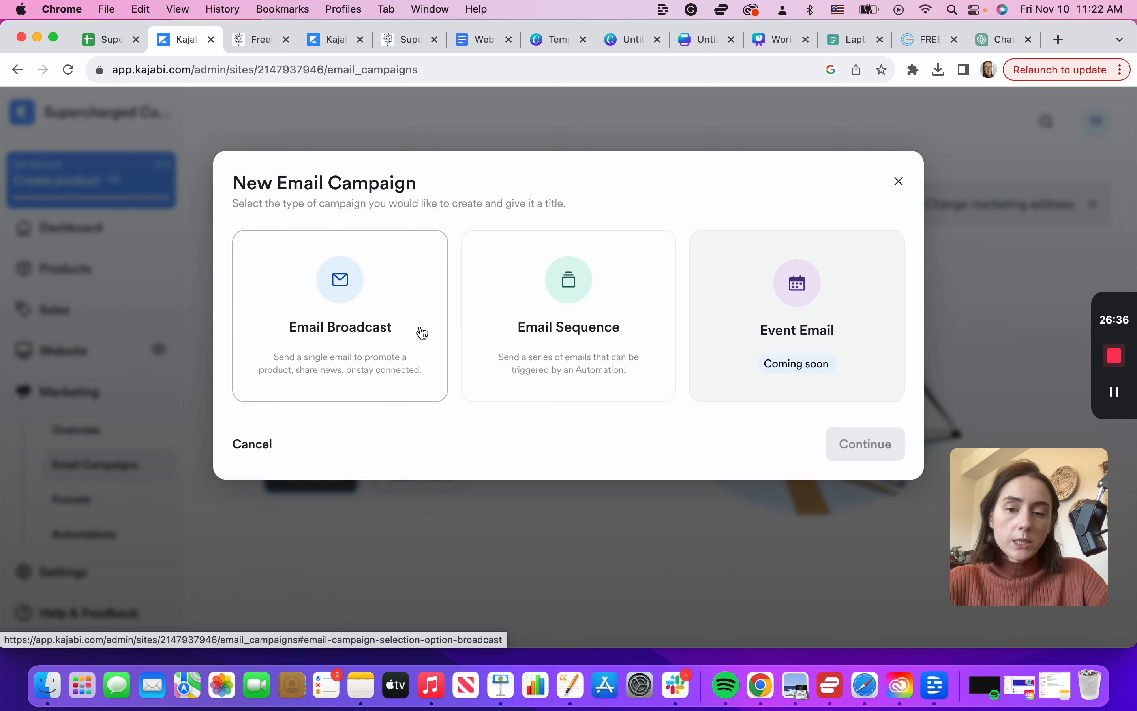
left_click(621, 272)
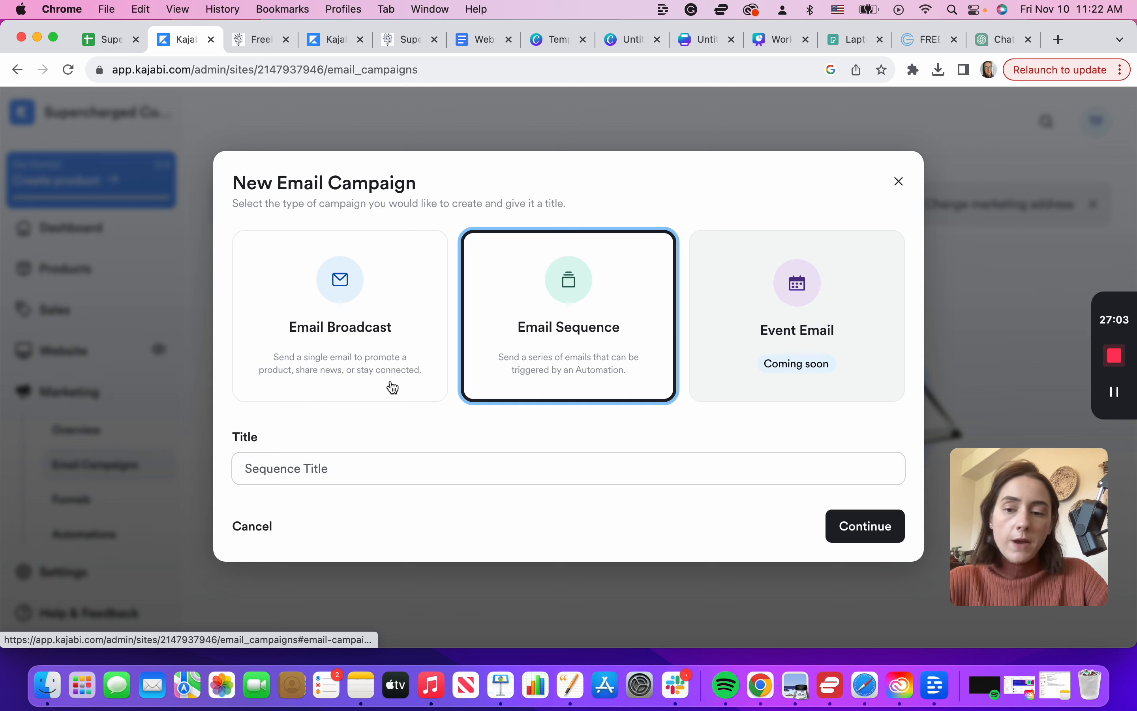
left_click(292, 466)
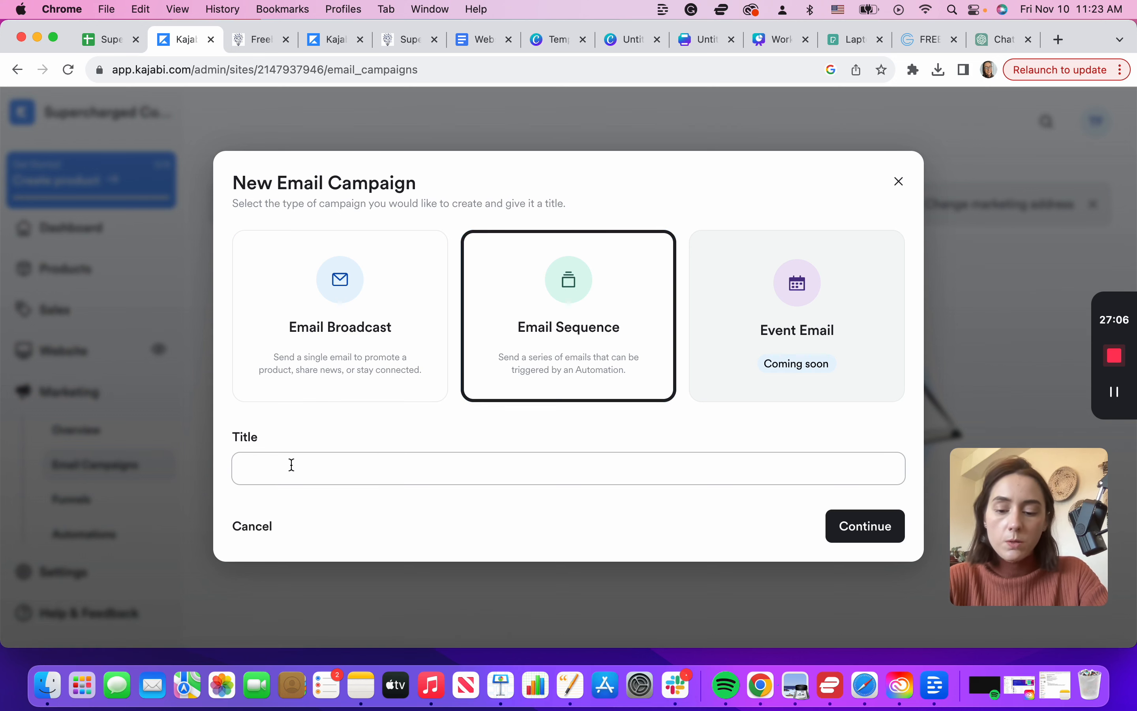
type("AI Content ")
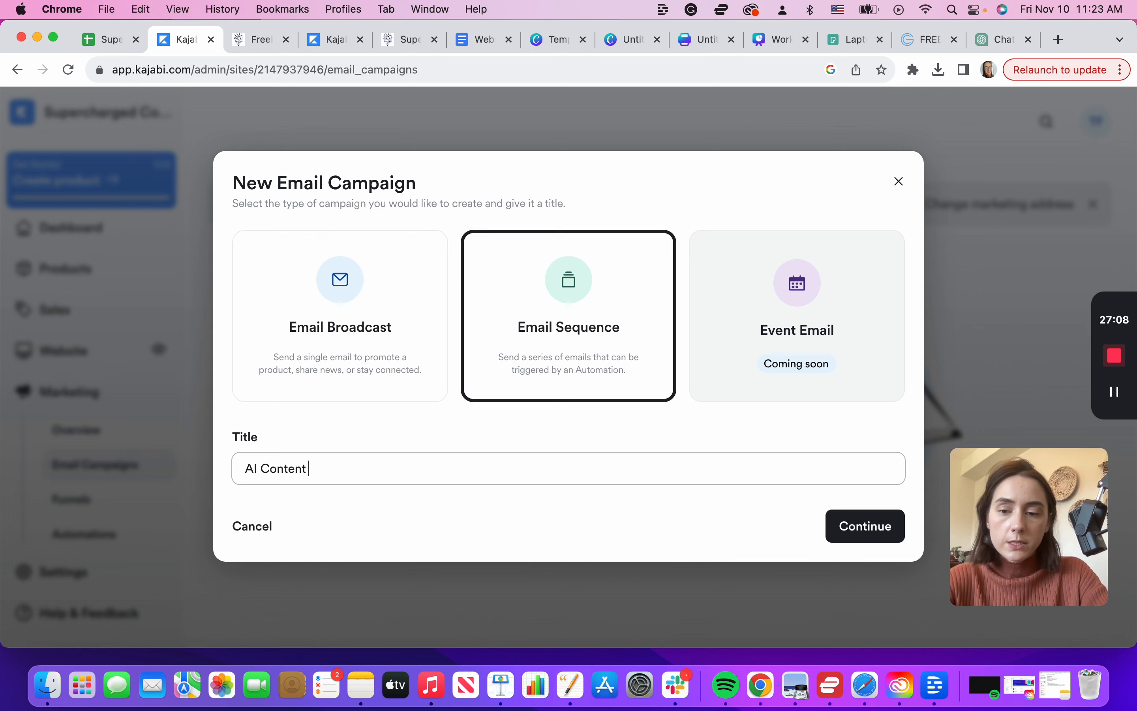
type("Worksh")
type("op Em")
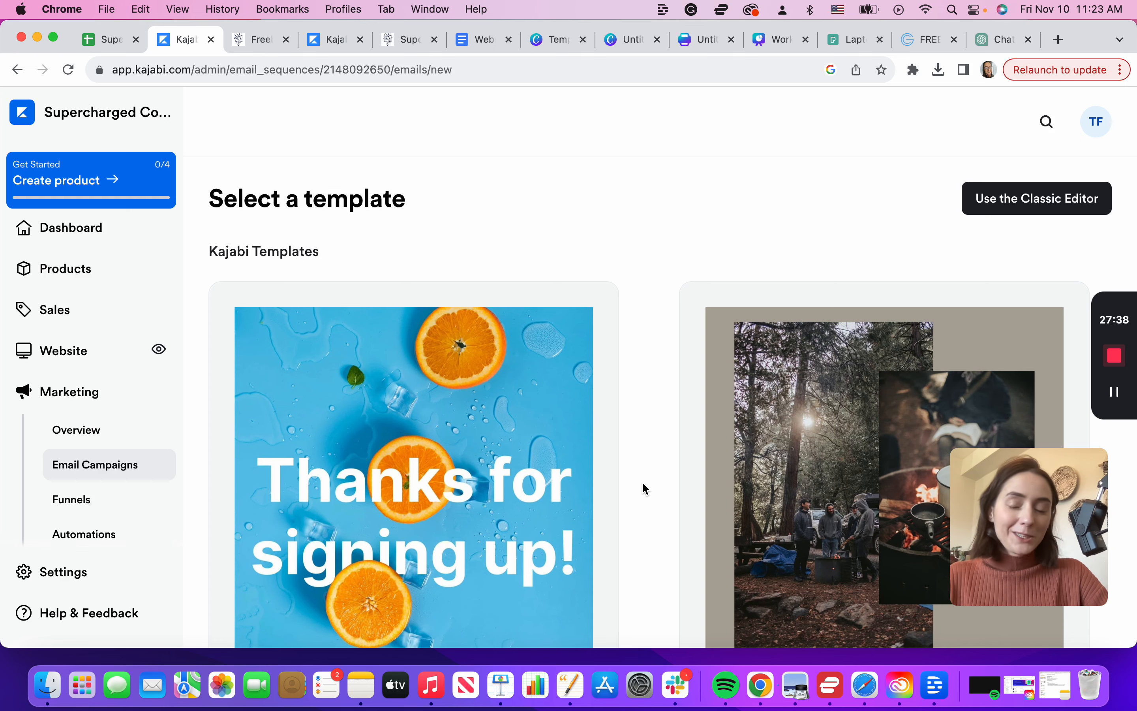
Step: Preview the Simple Text template and use it for the first sequence email
scroll(642, 482, "down", 15)
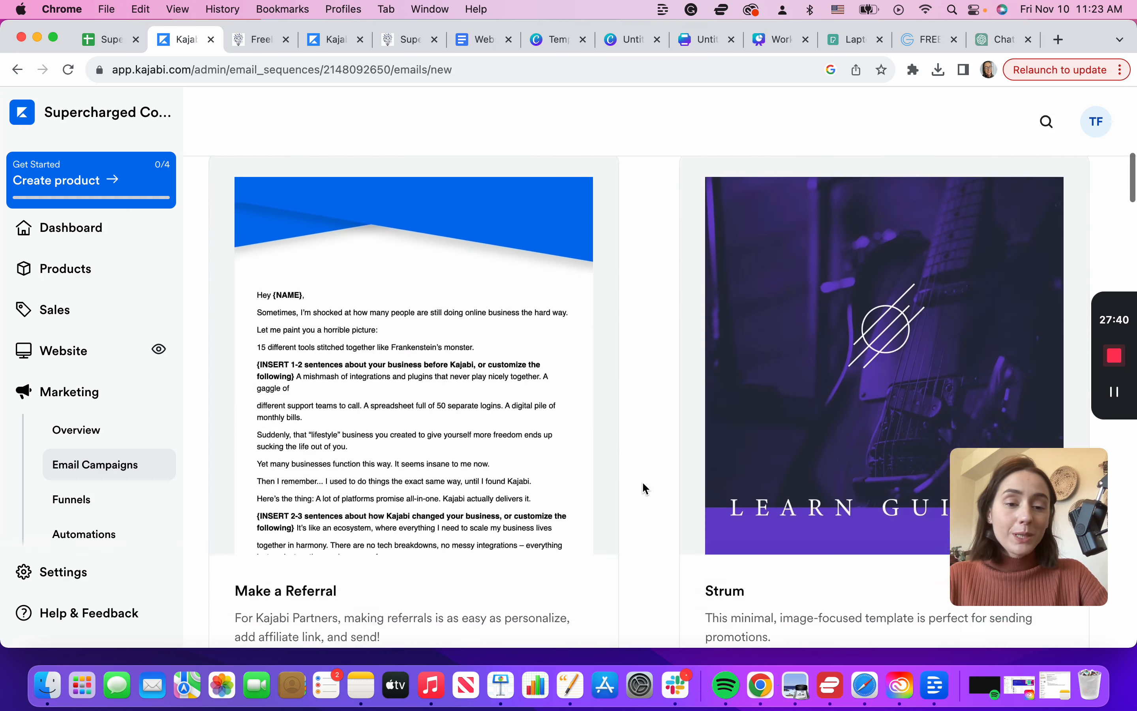
scroll(643, 481, "up", 2)
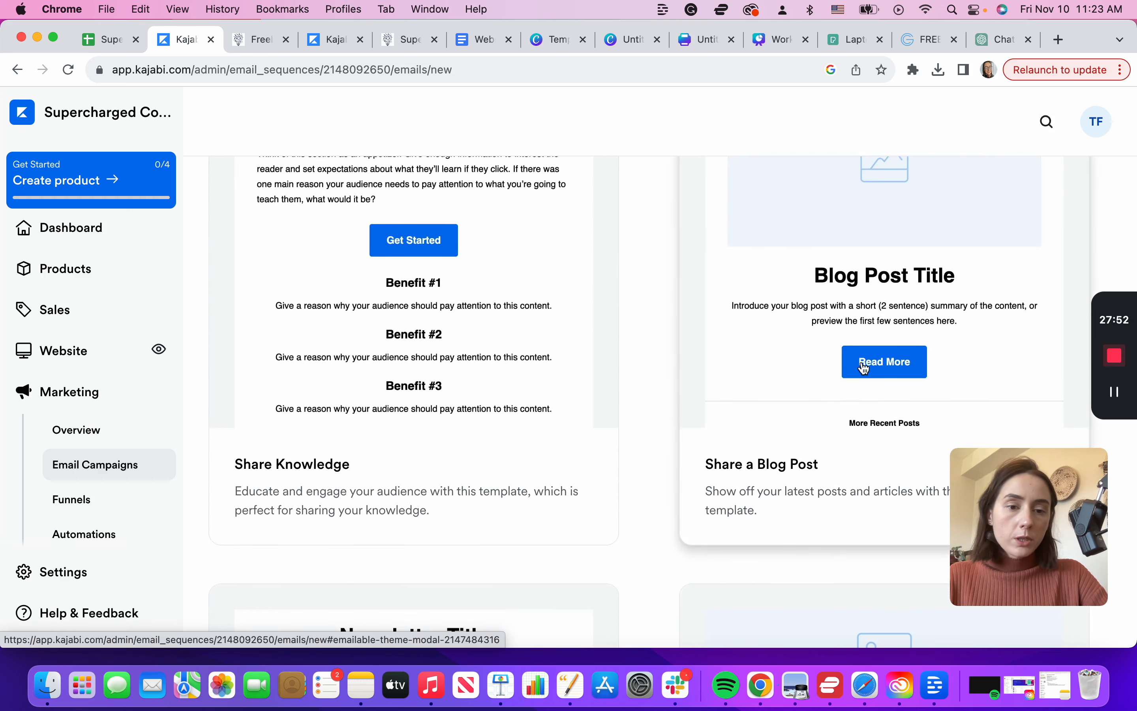
scroll(865, 368, "down", 12)
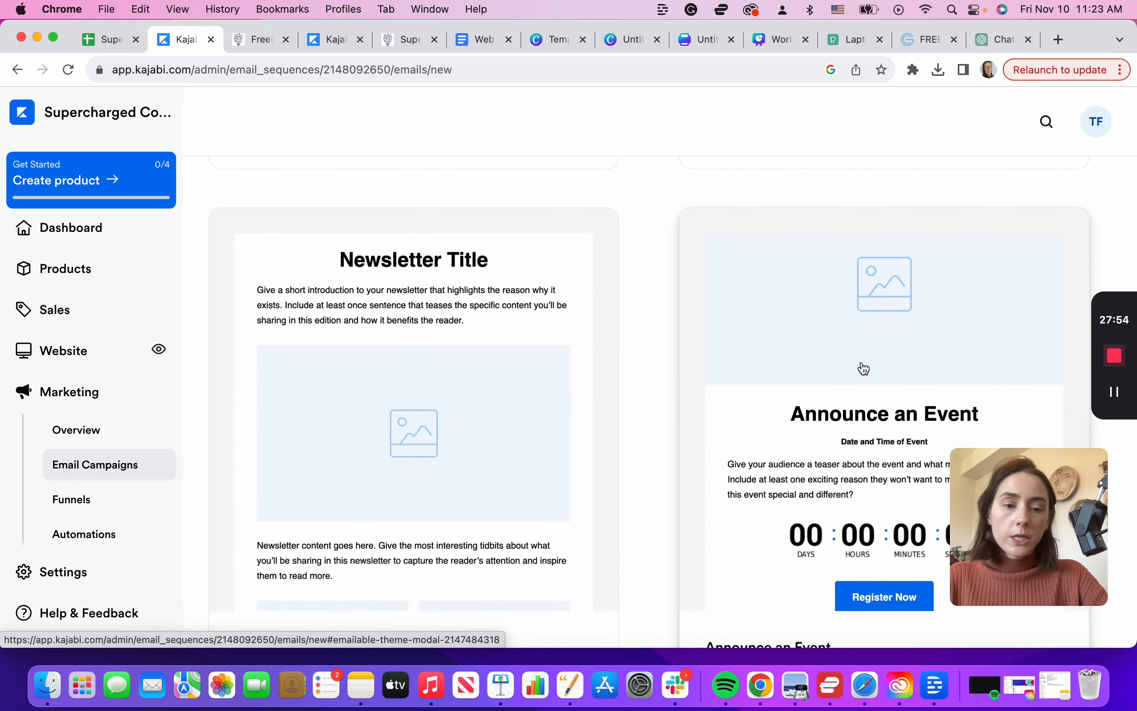
scroll(865, 368, "down", 10)
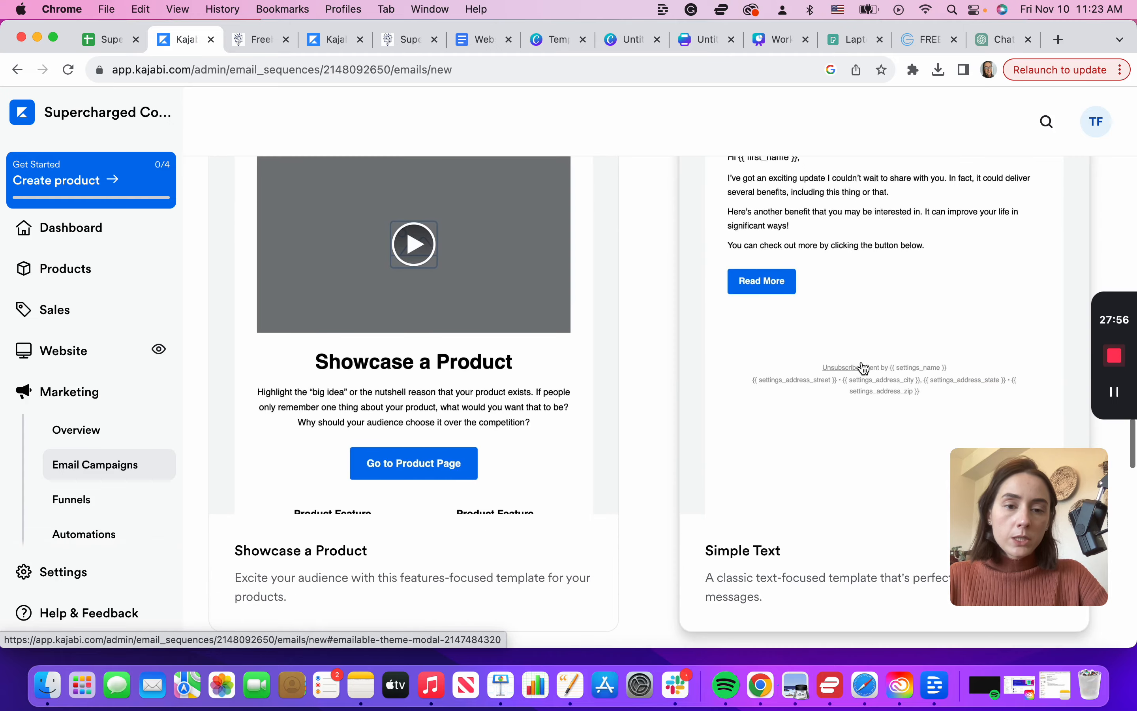
scroll(799, 449, "up", 2)
left_click(869, 281)
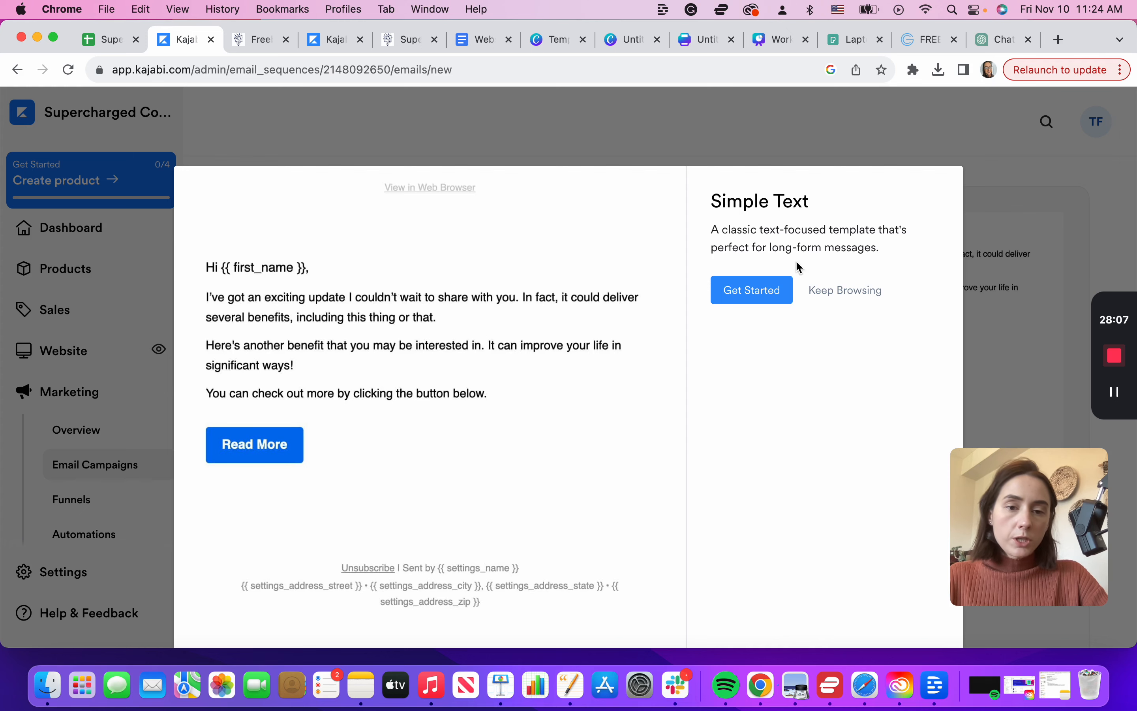
left_click(771, 289)
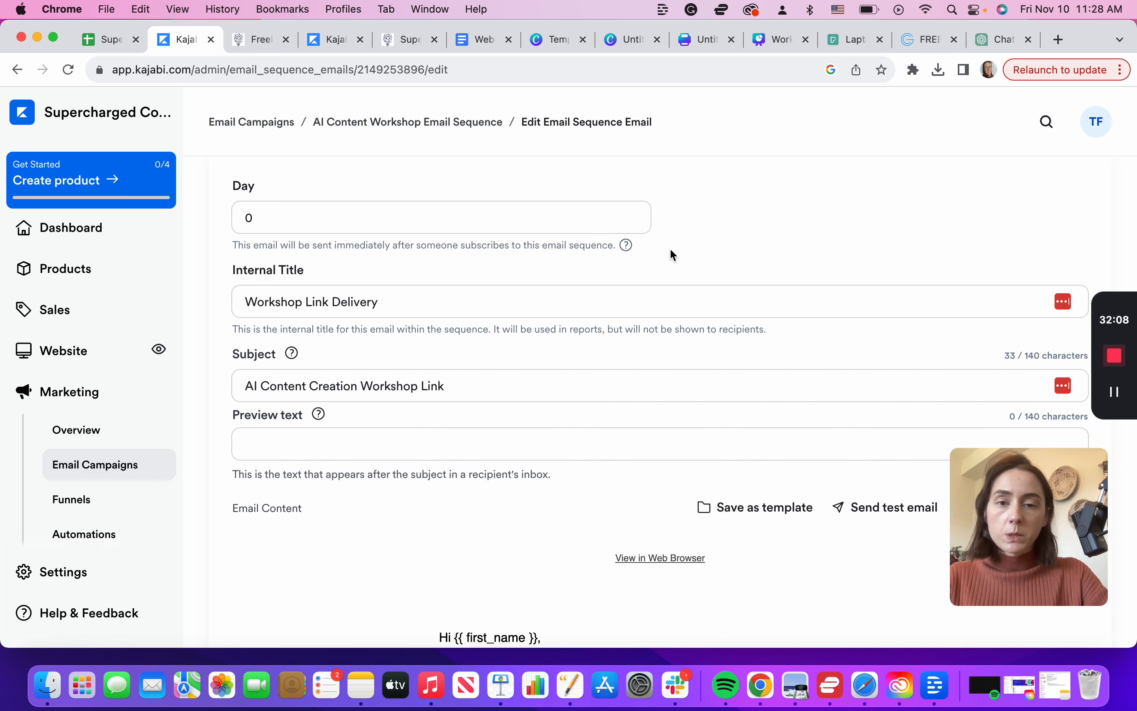
Step: Open the Workshop Link Delivery email body in the content editor
scroll(670, 248, "down", 1)
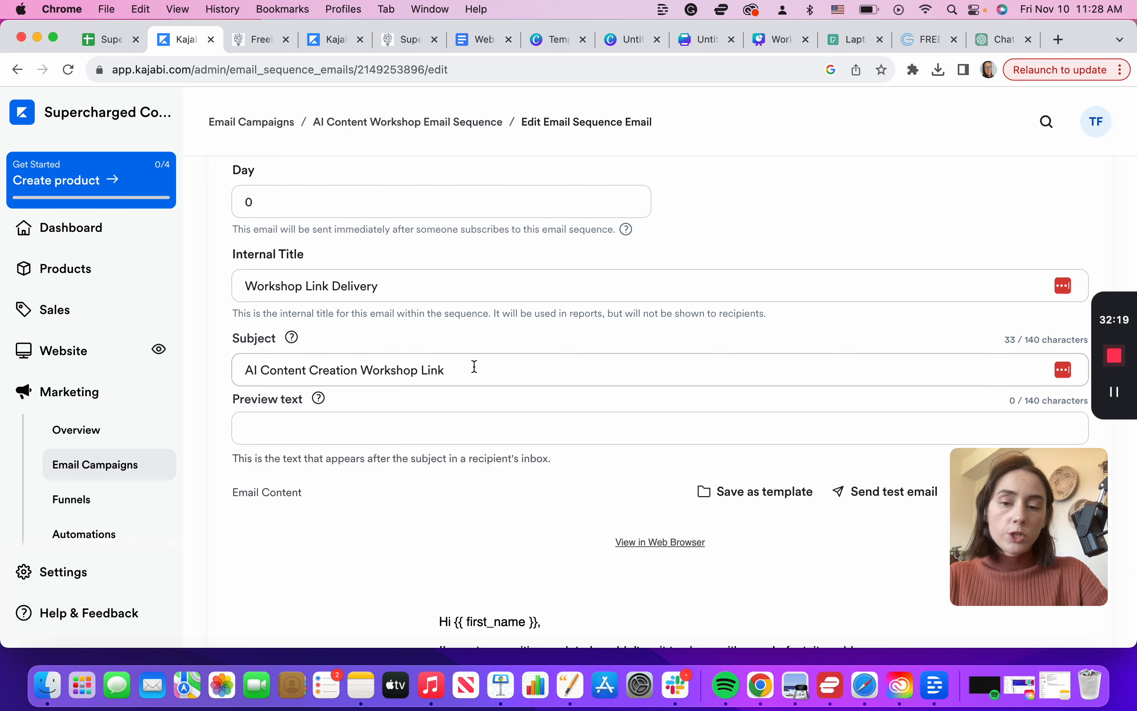
scroll(475, 366, "down", 5)
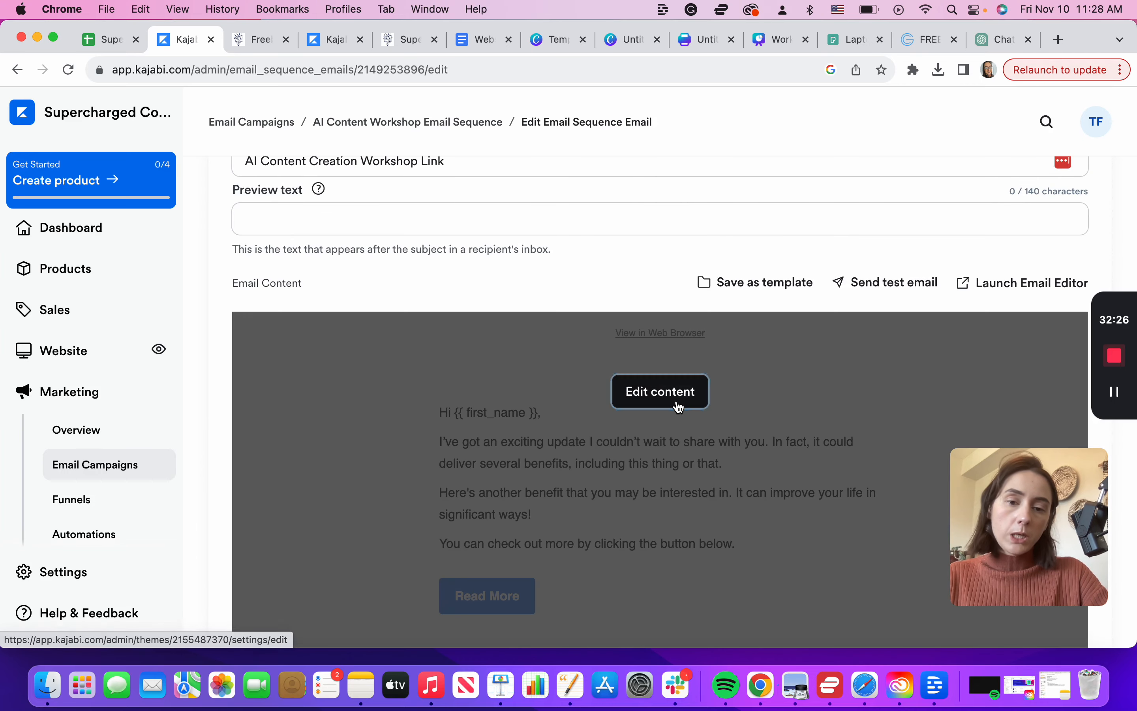
left_click(679, 405)
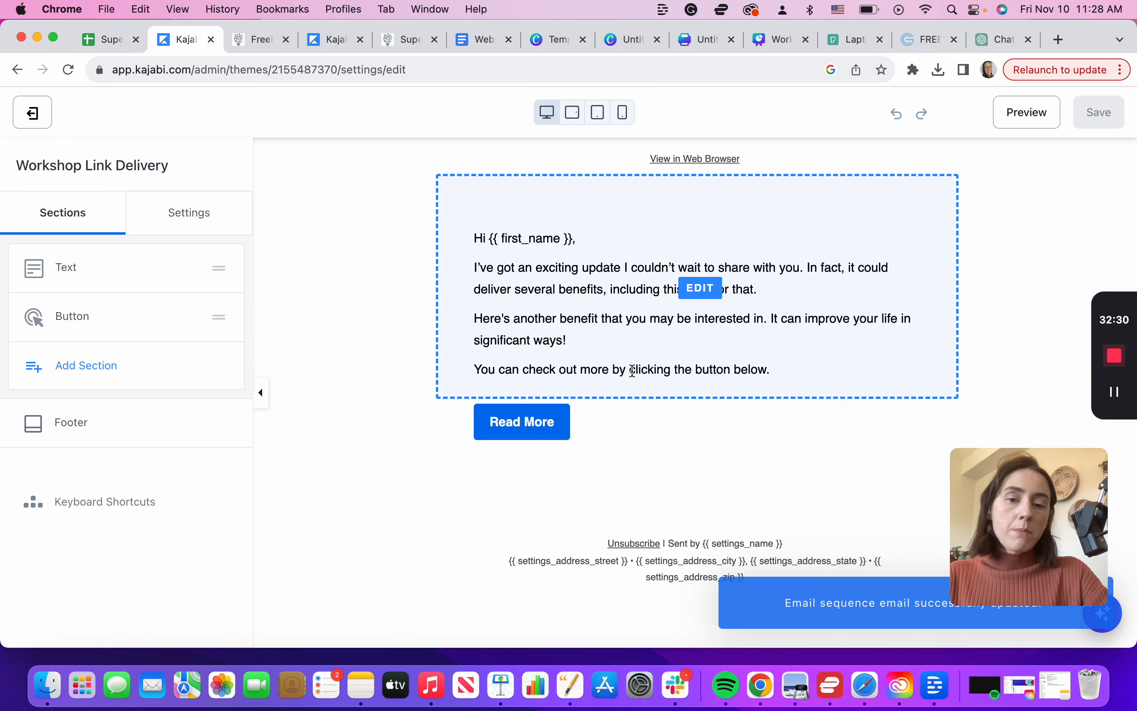
Step: Edit the email text, relabel its button 'Download Now', and set the button to download a file
left_click(583, 367)
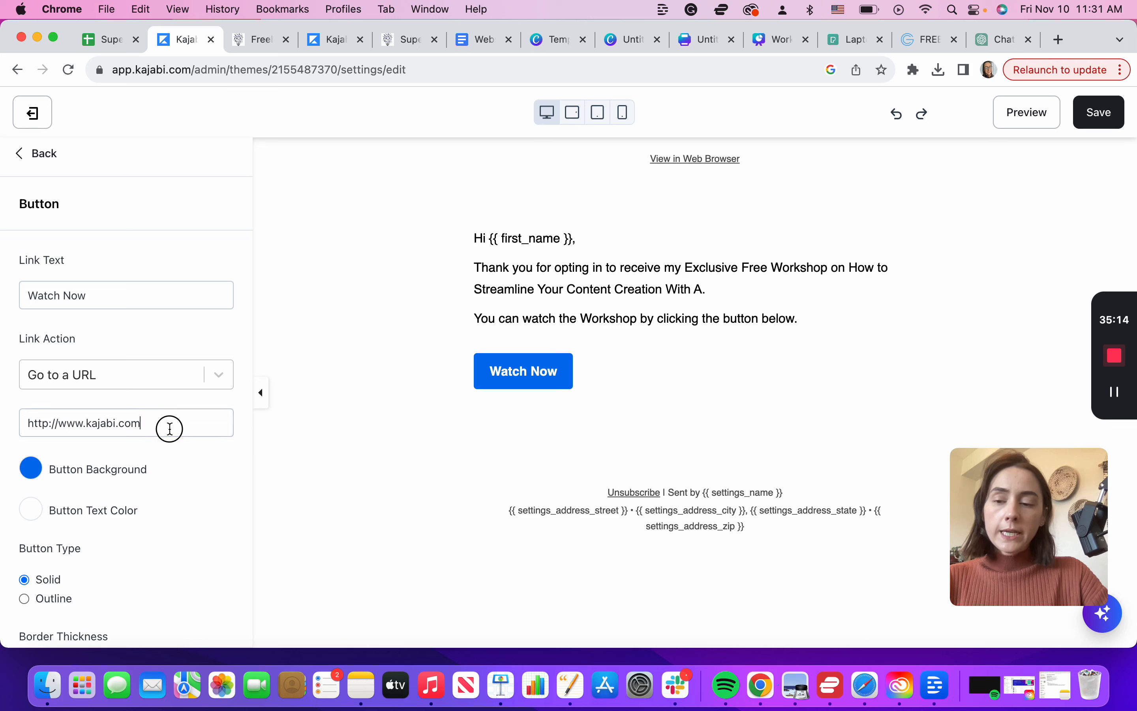
left_click_drag(168, 427, 16, 430)
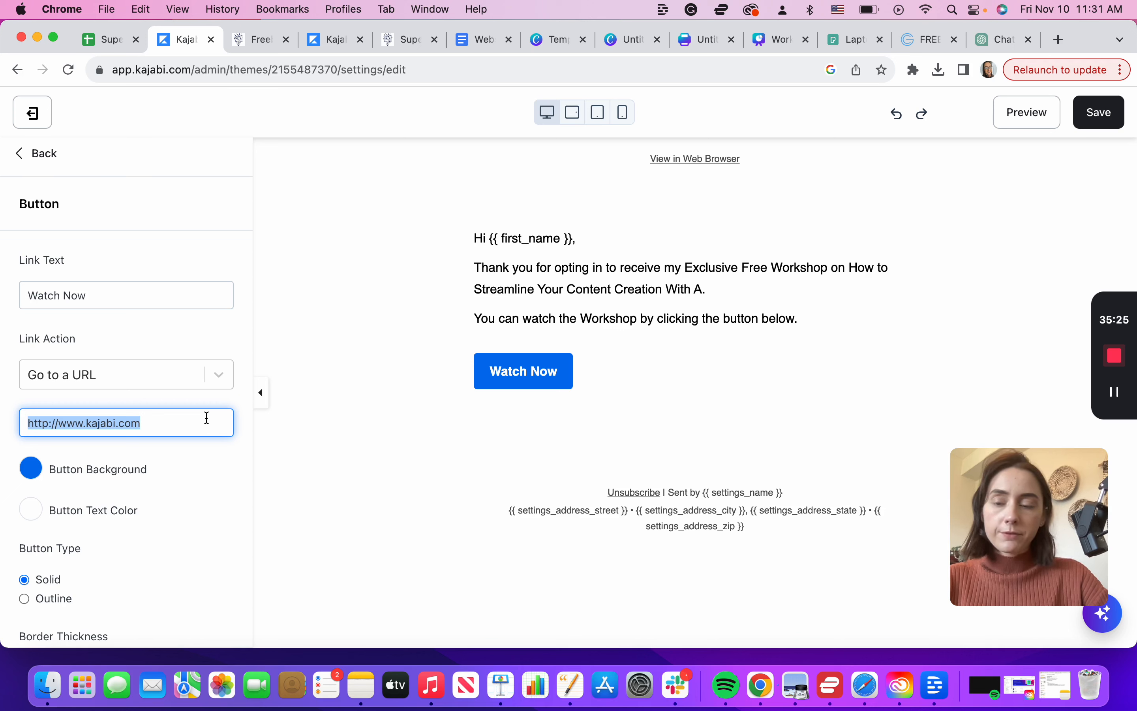
left_click(222, 377)
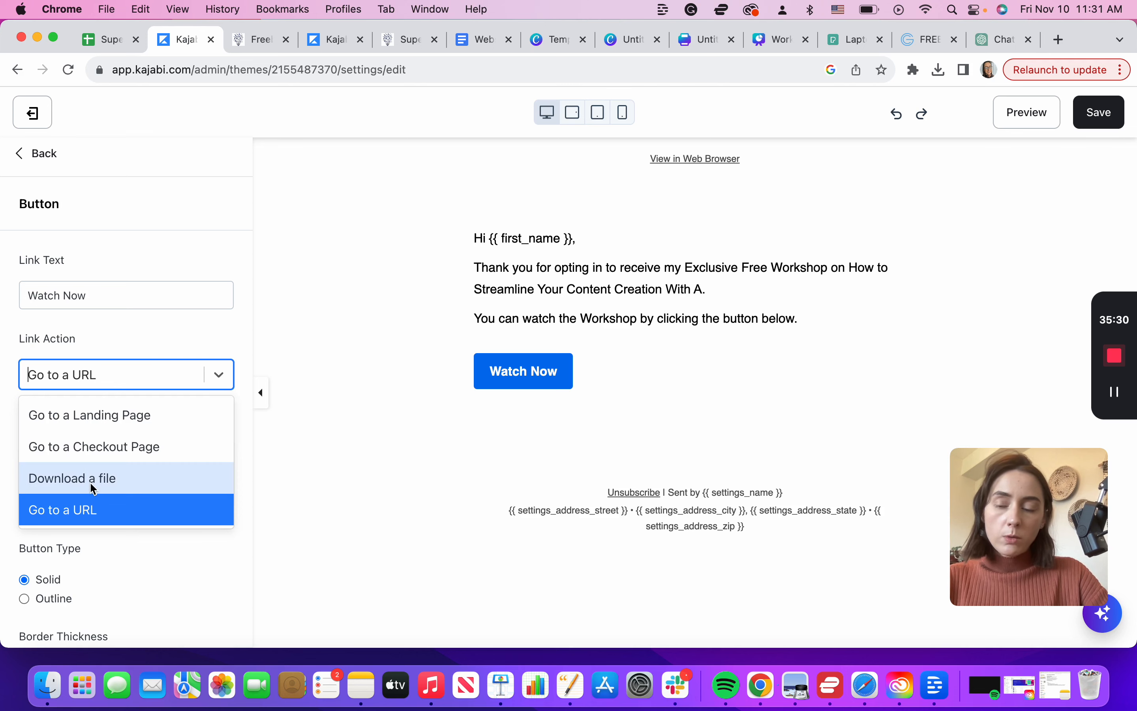
triple_click(89, 296)
type("Download No")
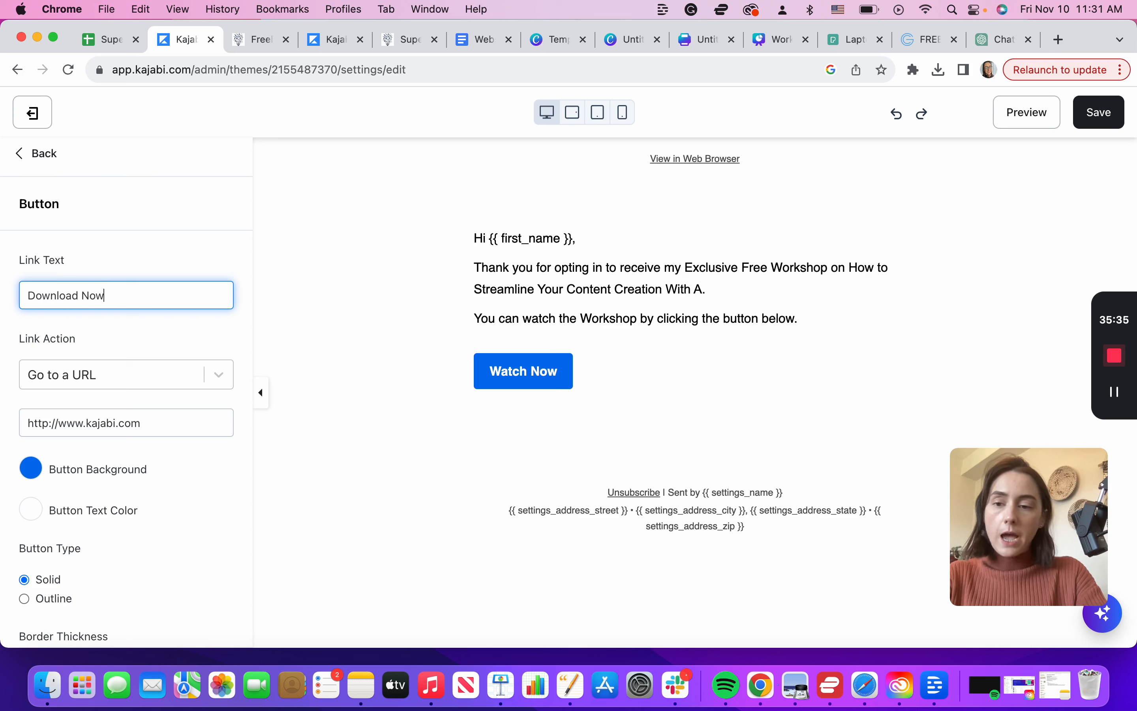
type("w")
left_click(219, 374)
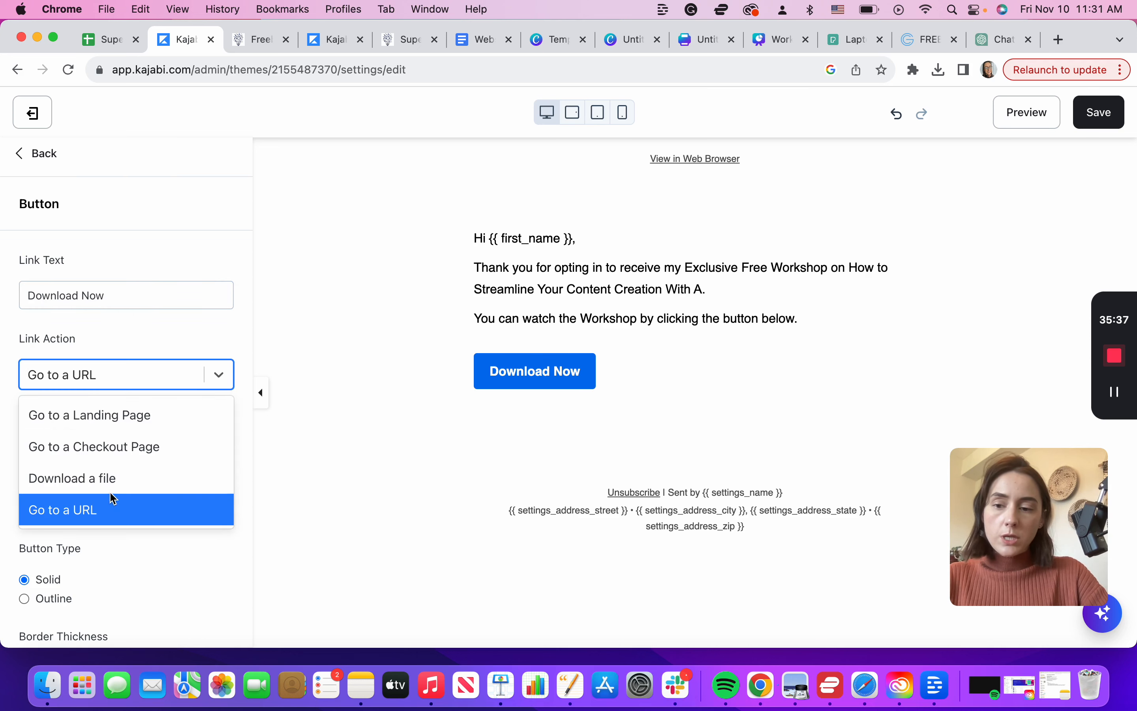
left_click(108, 479)
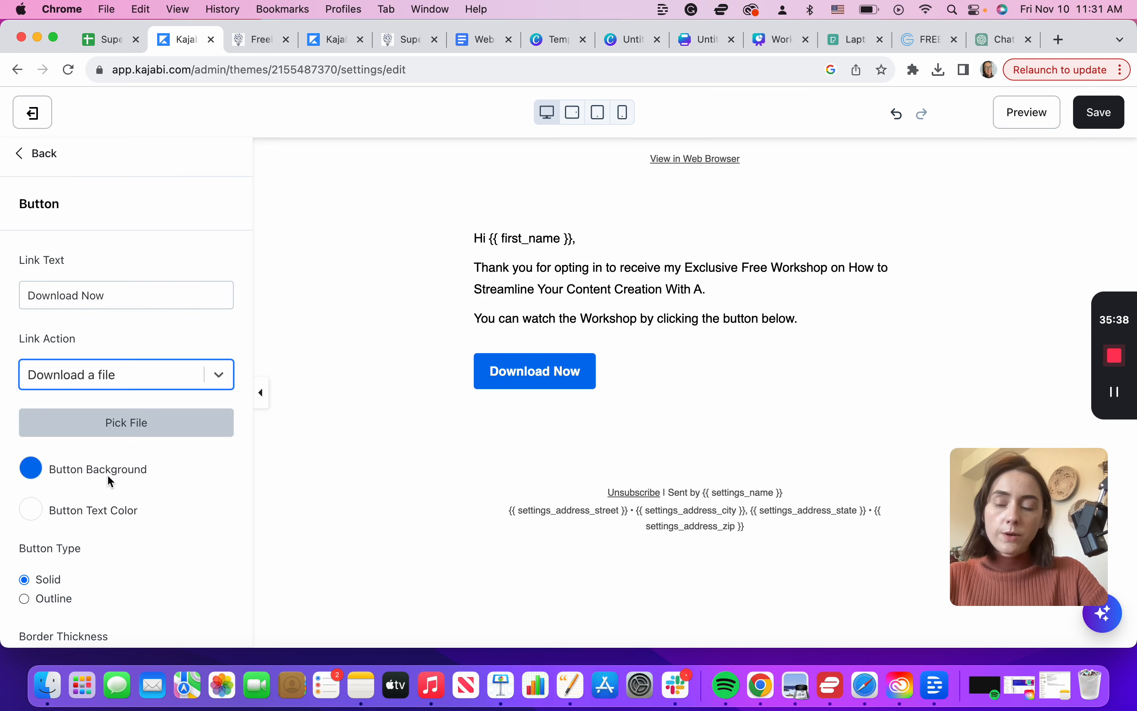
Step: Close the file upload and switch the Download Now button's action to Go to a Landing Page
left_click(132, 432)
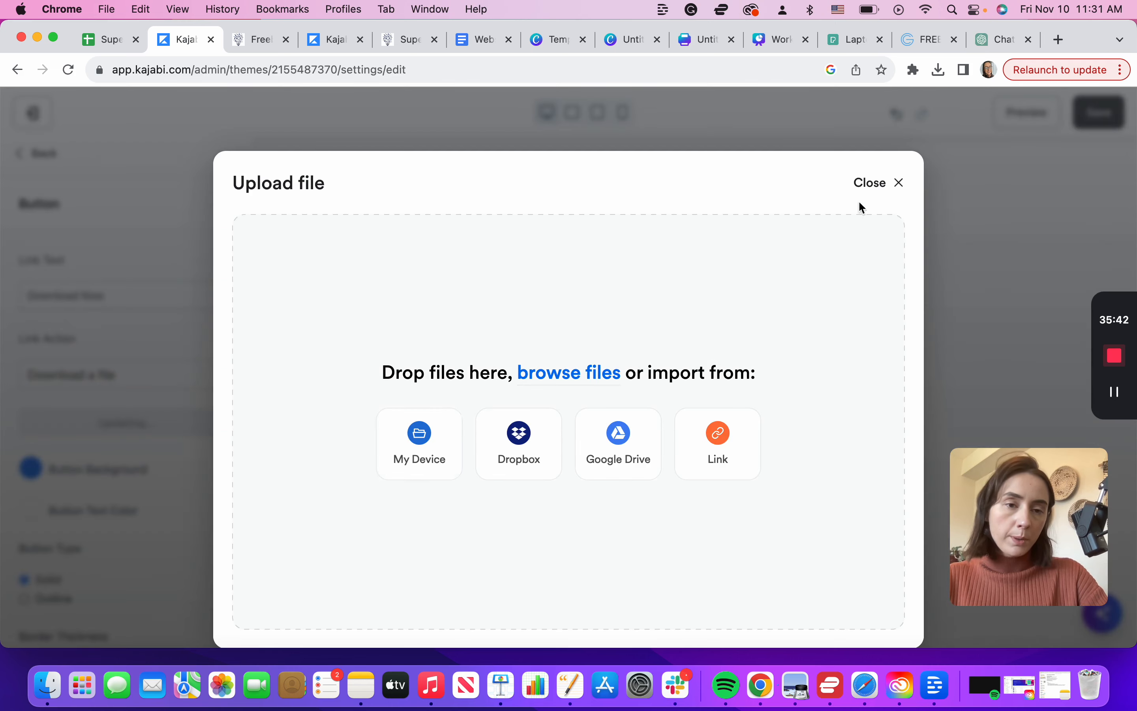
left_click(906, 188)
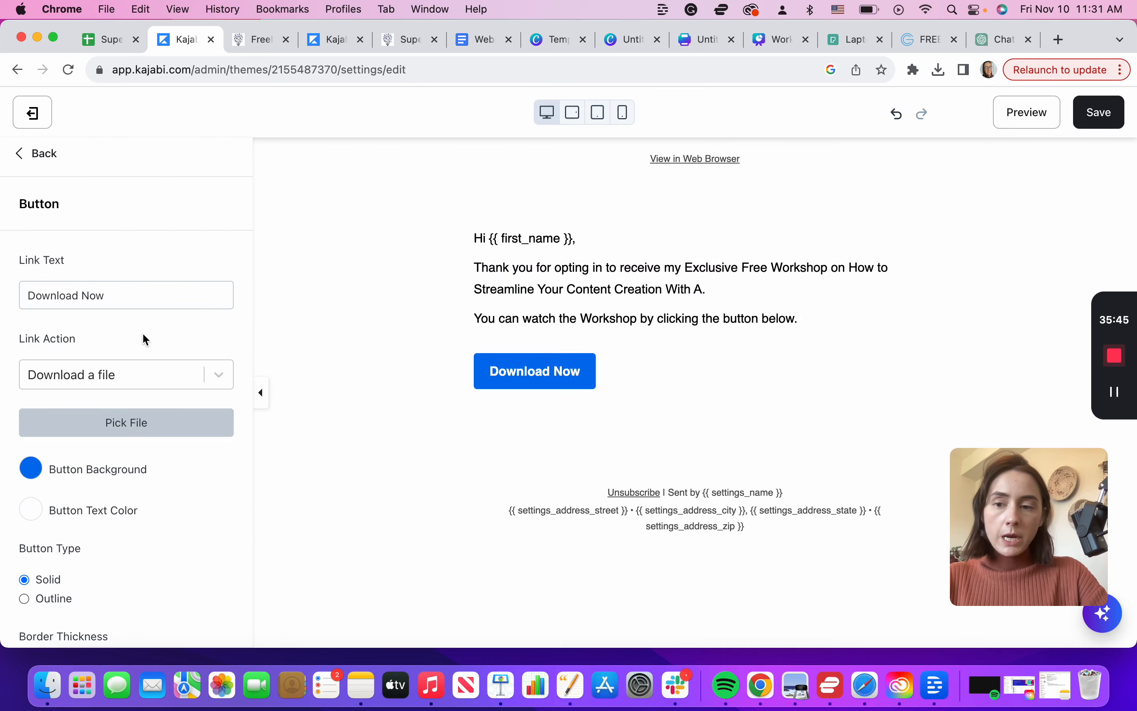
left_click(218, 375)
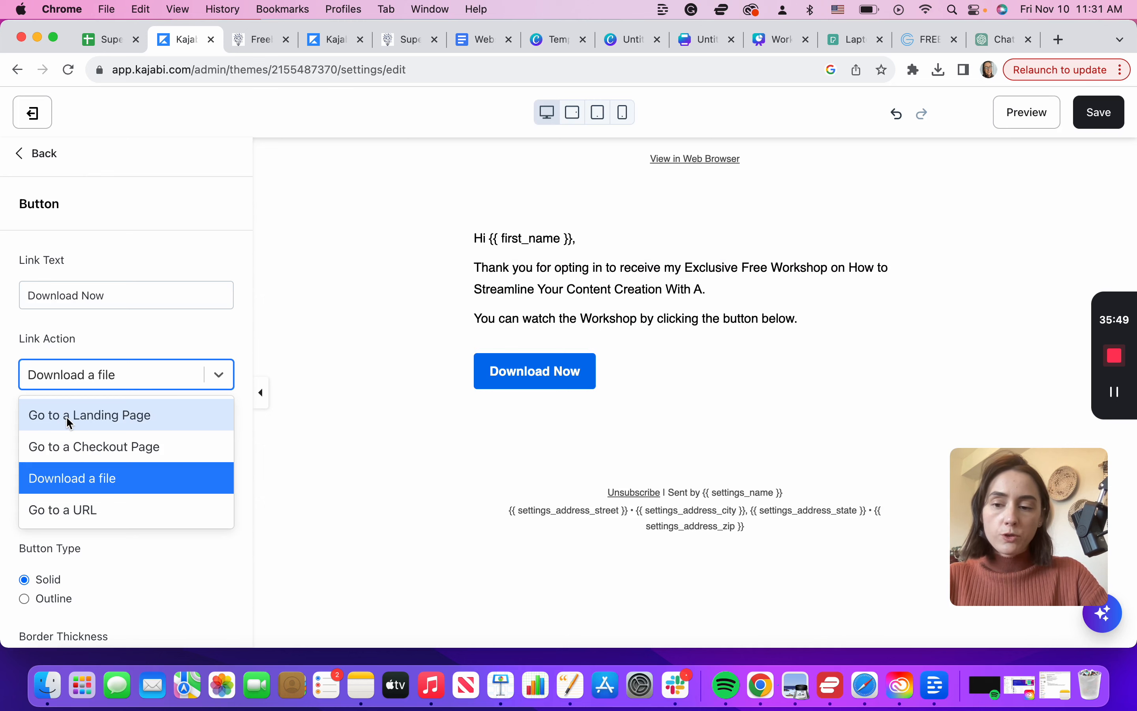
left_click(96, 416)
left_click(220, 424)
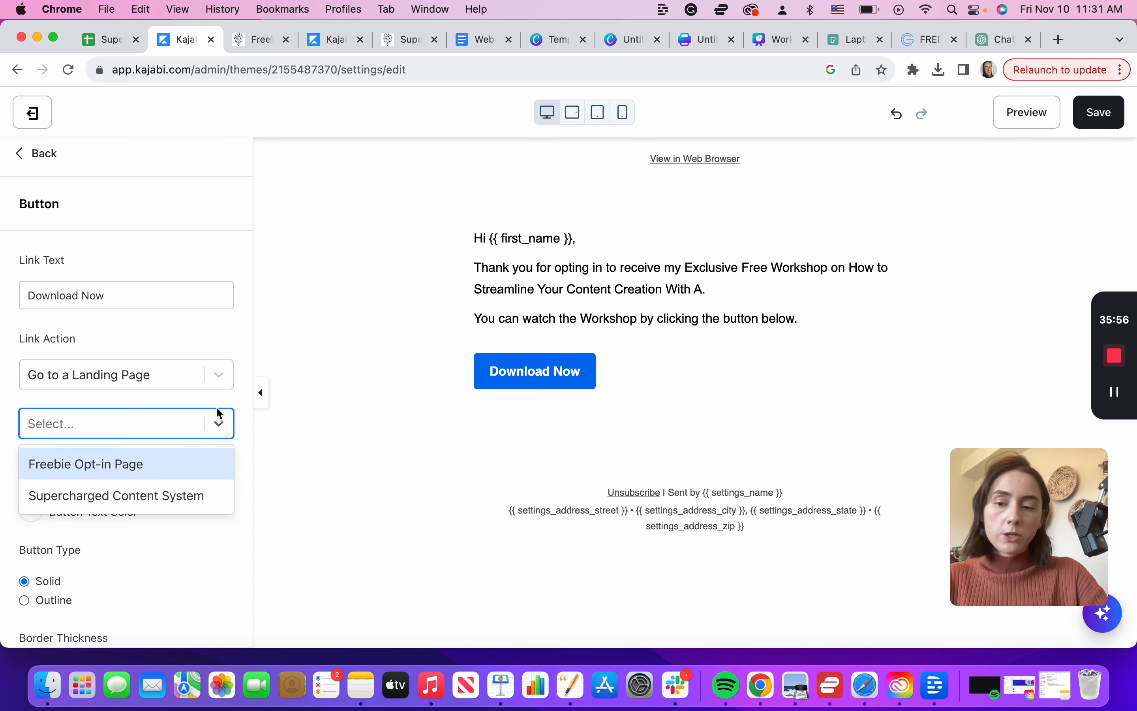
left_click(205, 398)
left_click(217, 382)
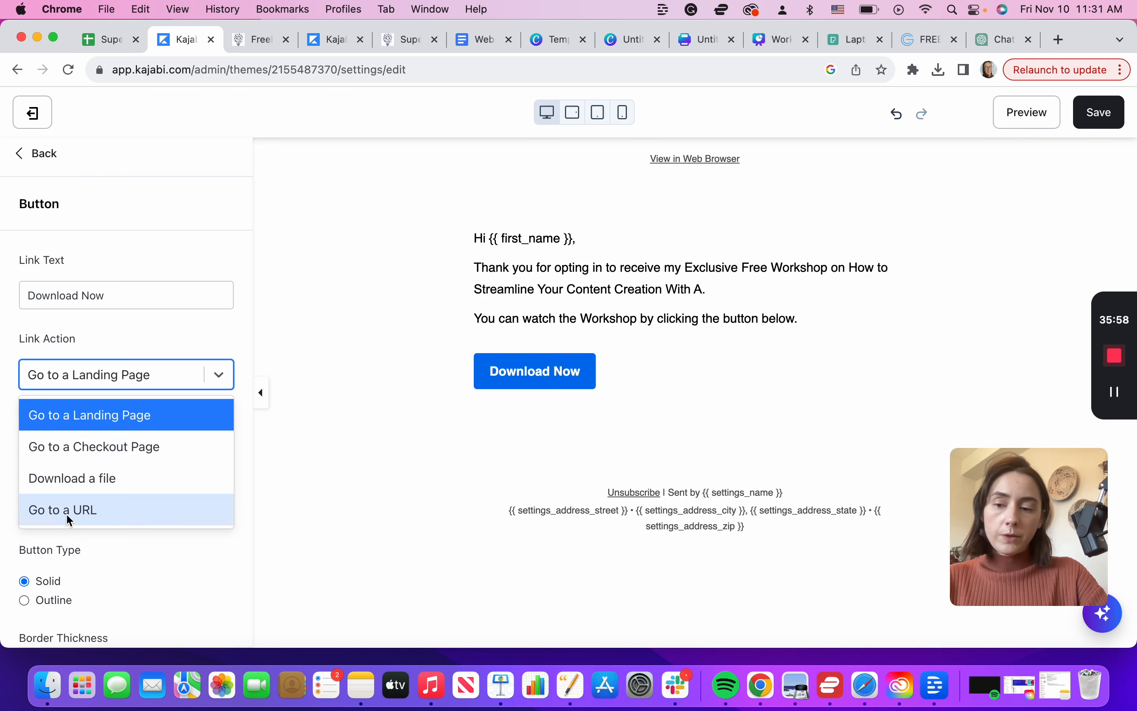
left_click(155, 338)
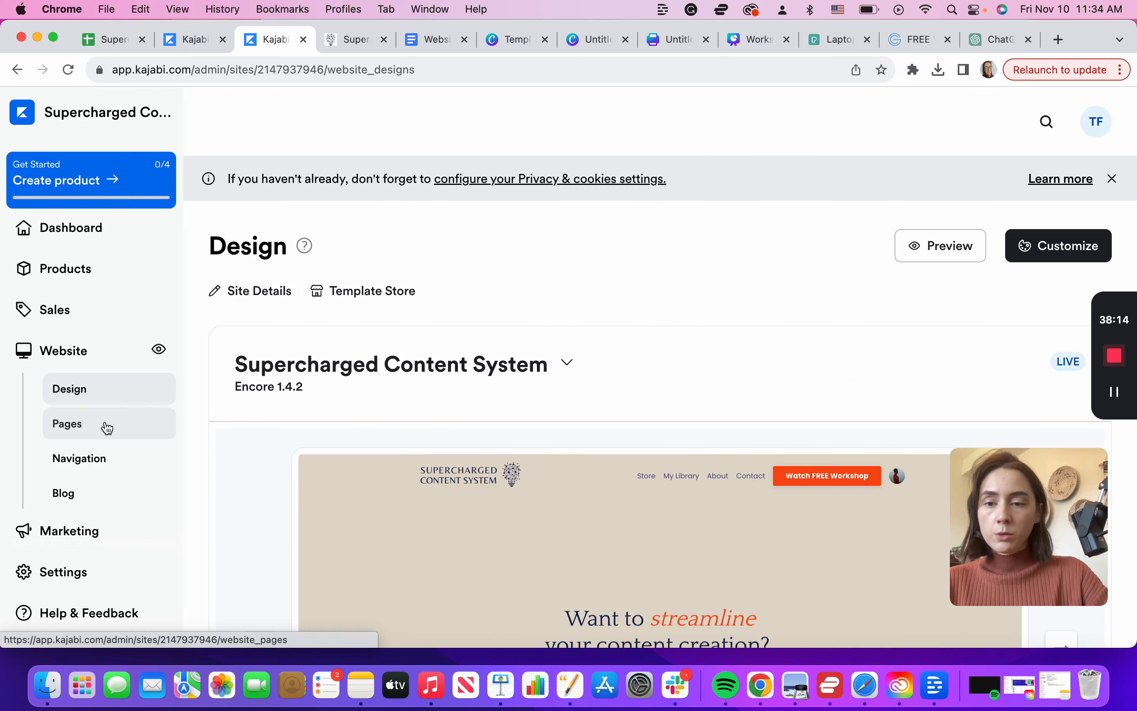
Step: Create a new landing page from the Blank template
left_click(104, 425)
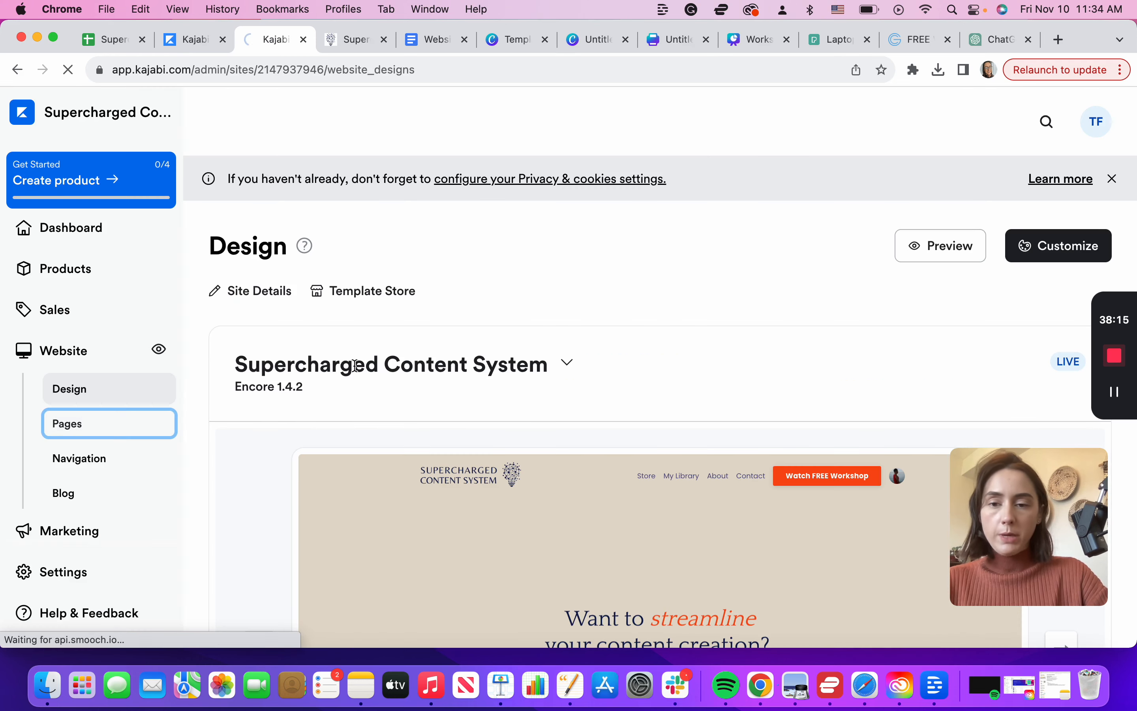
left_click(319, 277)
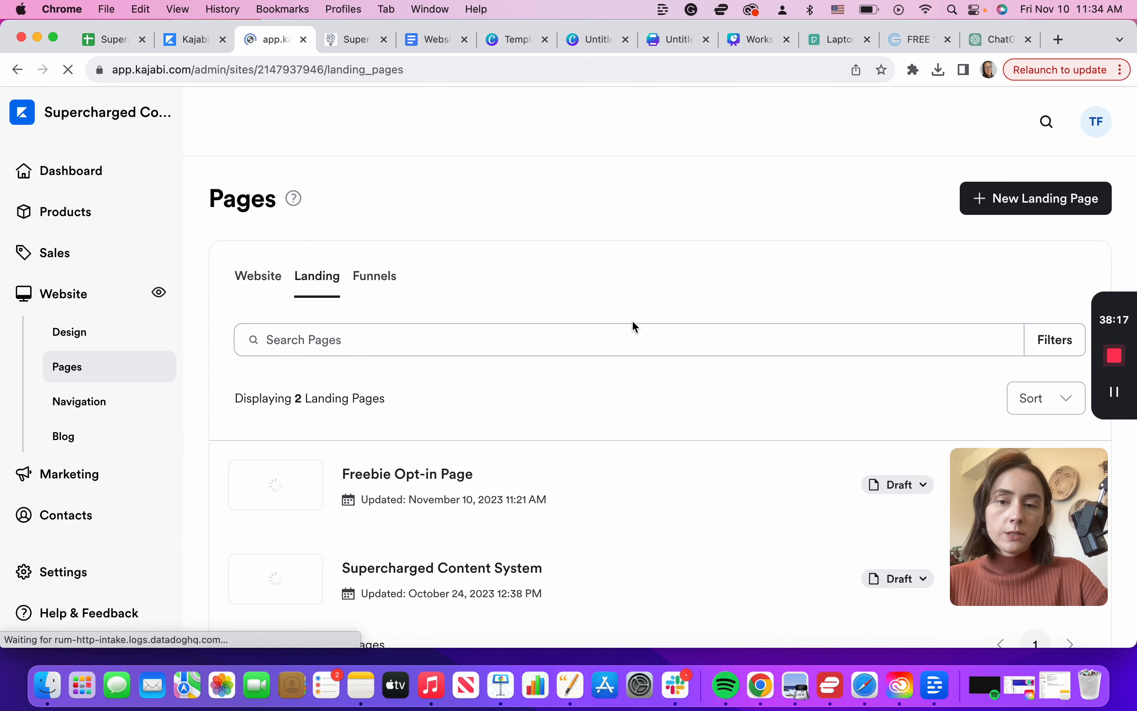
left_click(1048, 208)
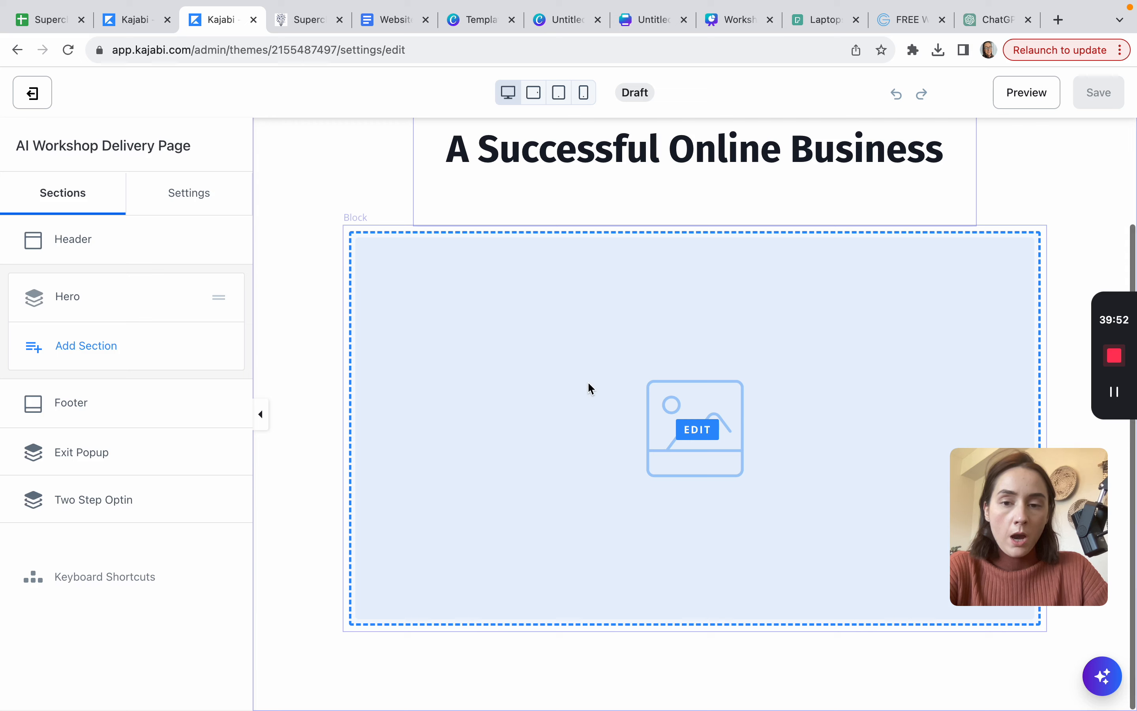
left_click(588, 381)
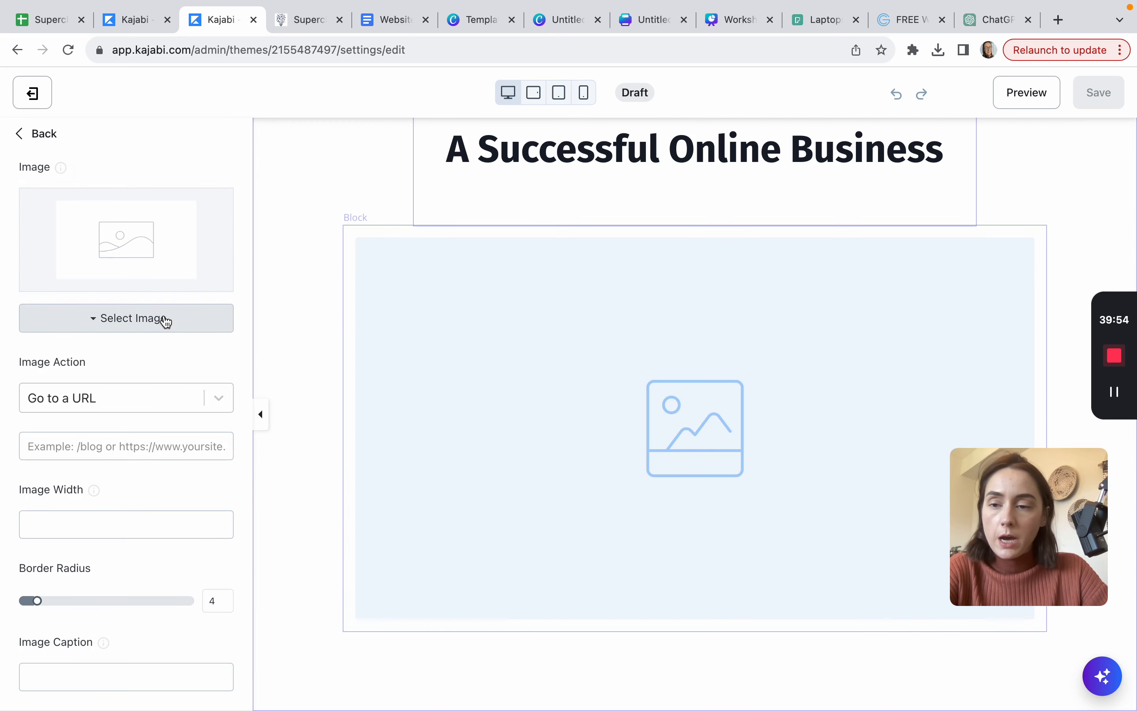
Step: Replace the hero's placeholder image block with a video block
scroll(76, 173, "up", 3)
left_click(38, 137)
left_click(188, 293)
left_click(197, 413)
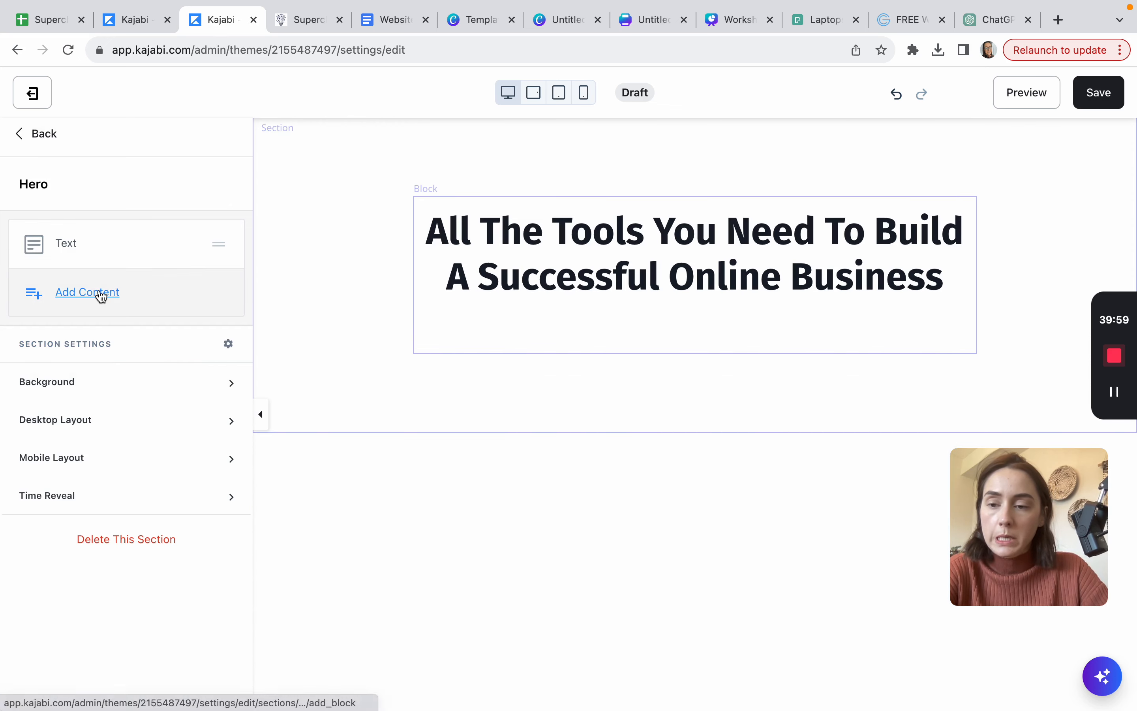
left_click(101, 296)
scroll(117, 505, "down", 4)
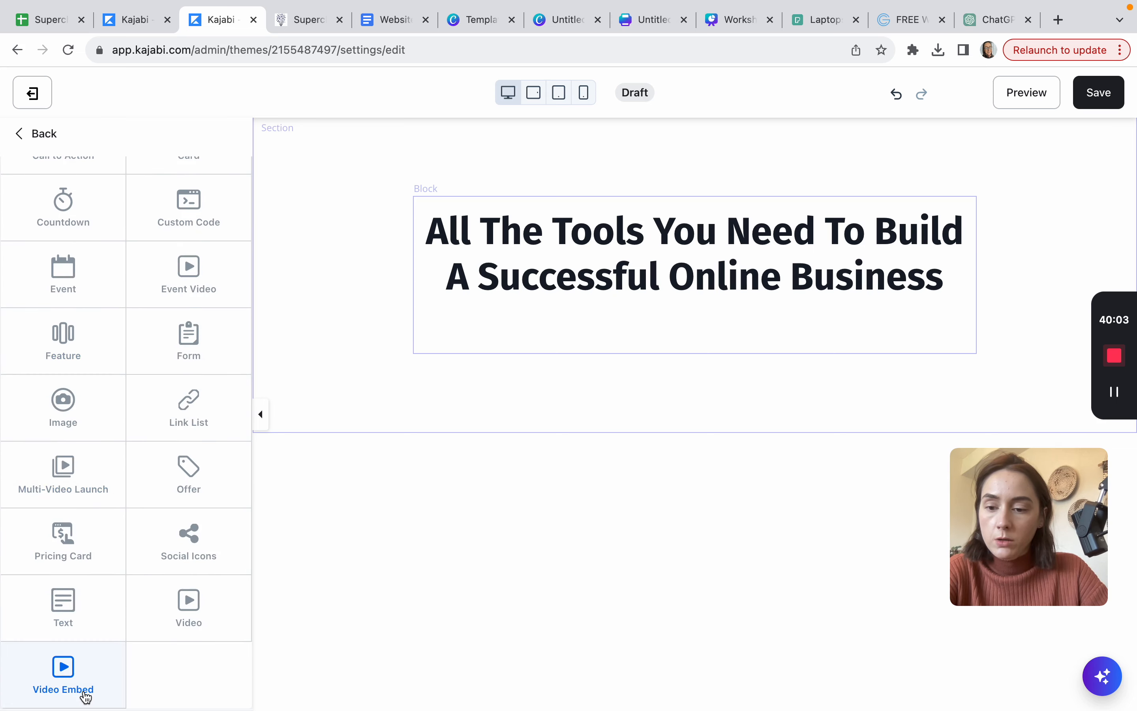
left_click(192, 614)
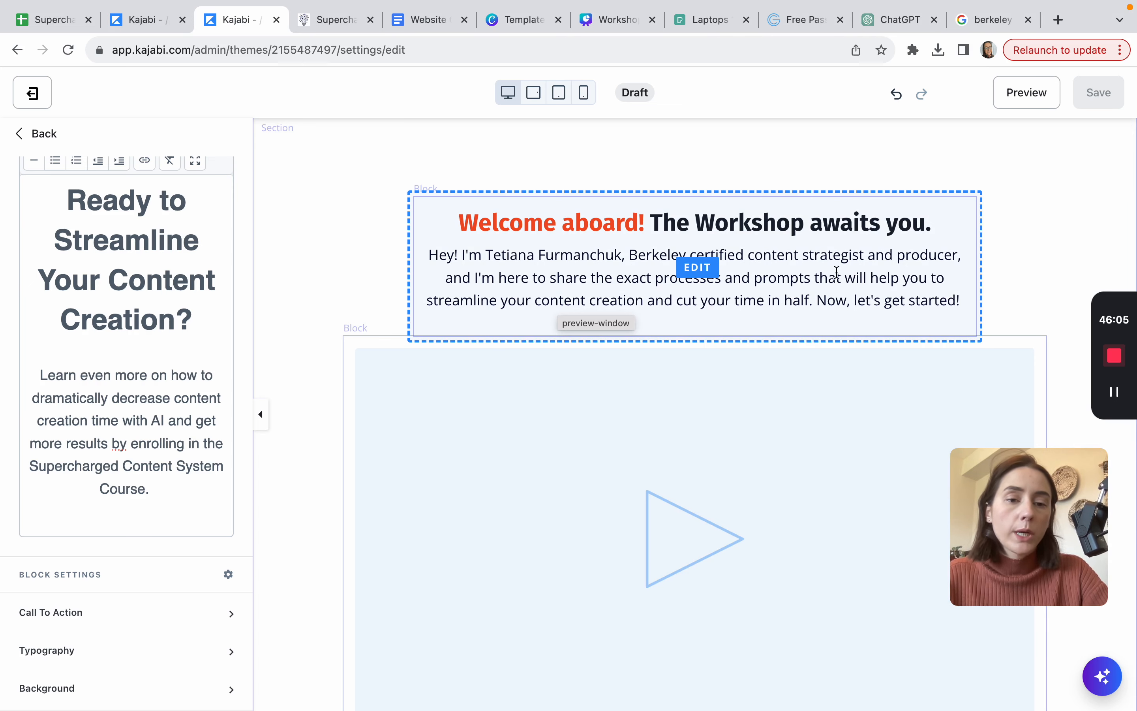
Step: Scroll to the course pitch section and select its Get Started Today! button
scroll(722, 492, "down", 3)
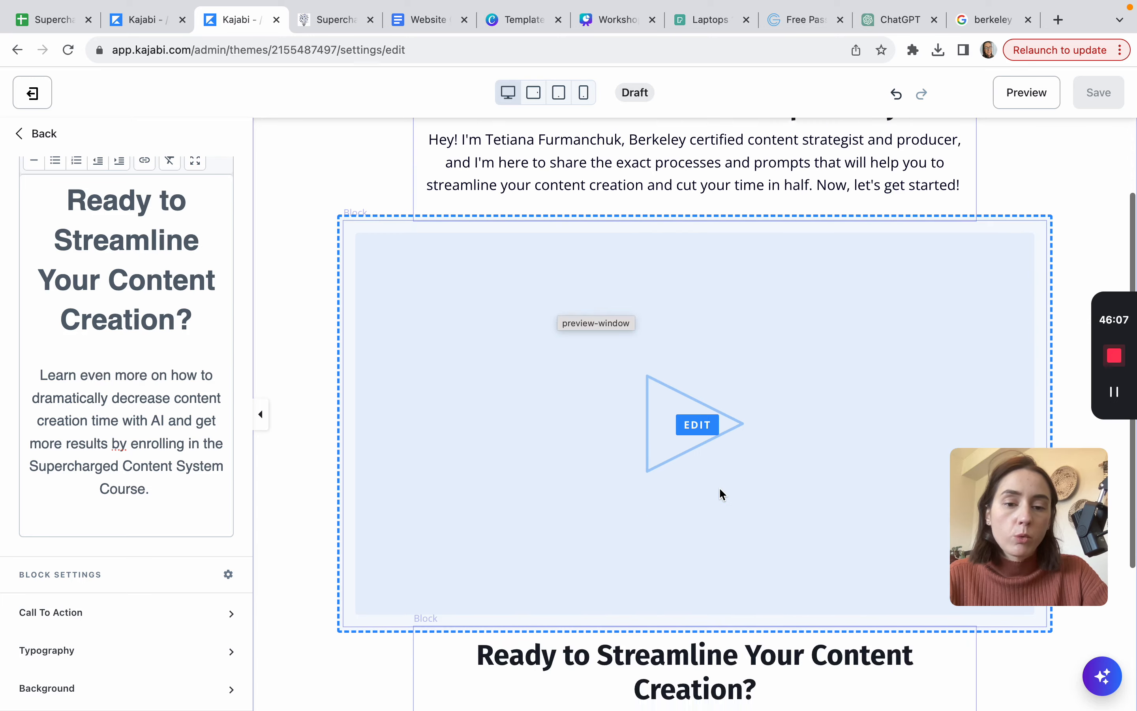
scroll(733, 414, "up", 3)
scroll(638, 294, "down", 5)
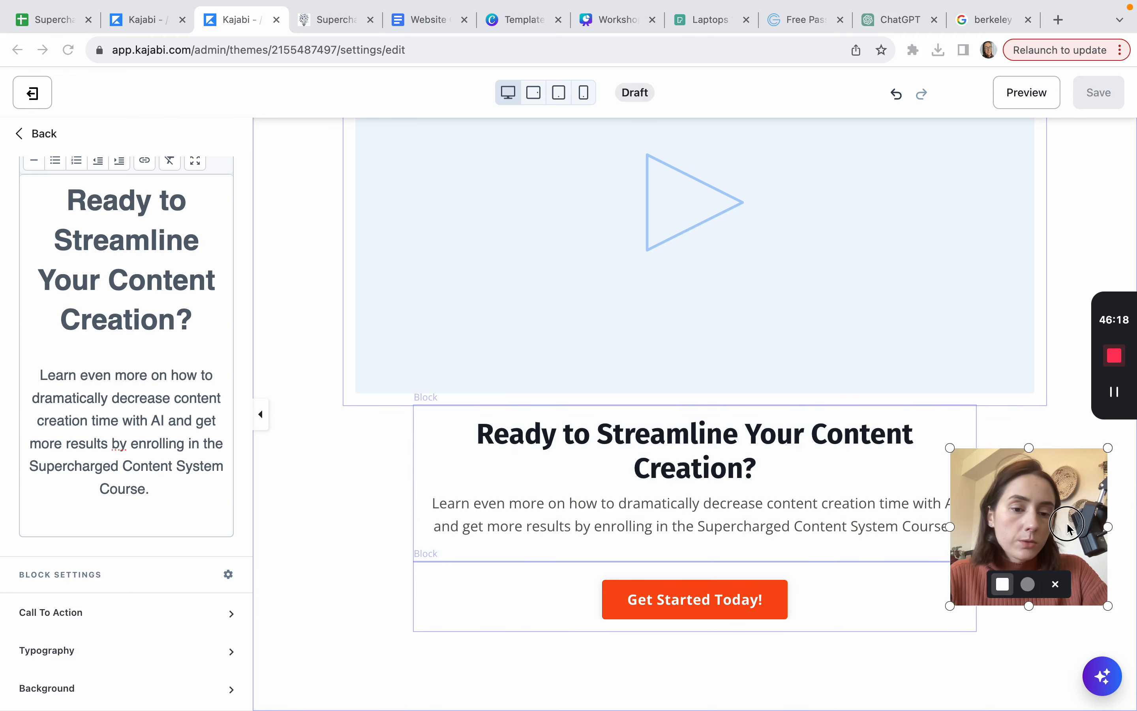
left_click_drag(1065, 526, 139, 597)
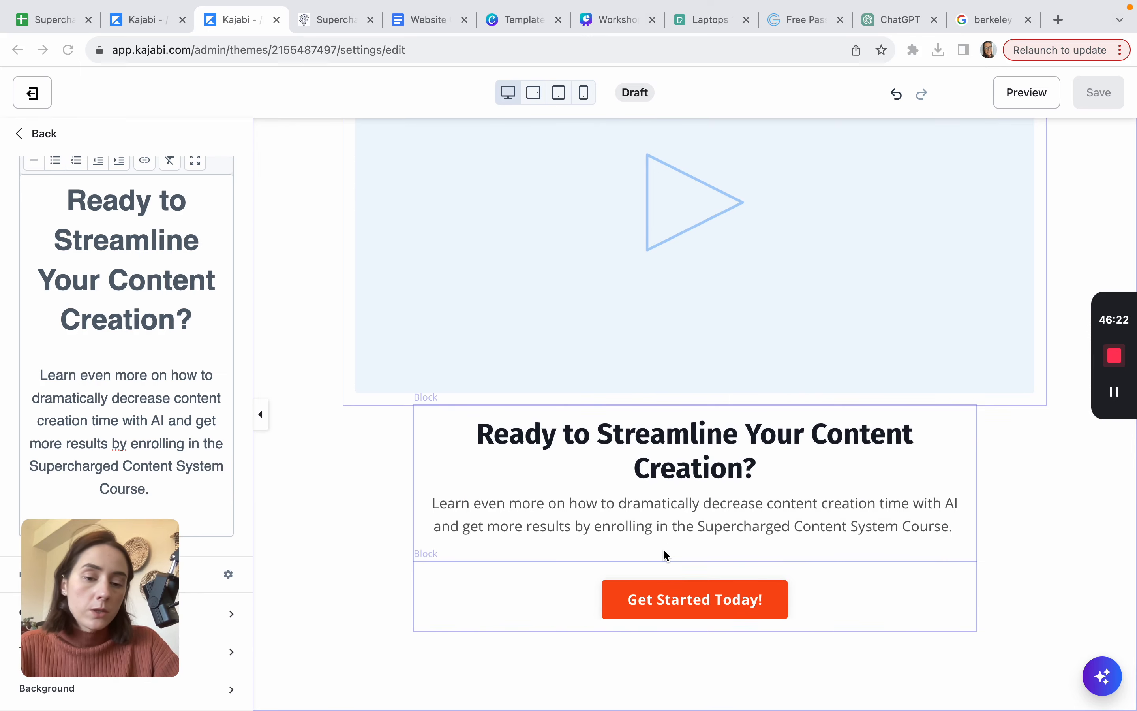
scroll(939, 350, "up", 5)
scroll(939, 350, "down", 5)
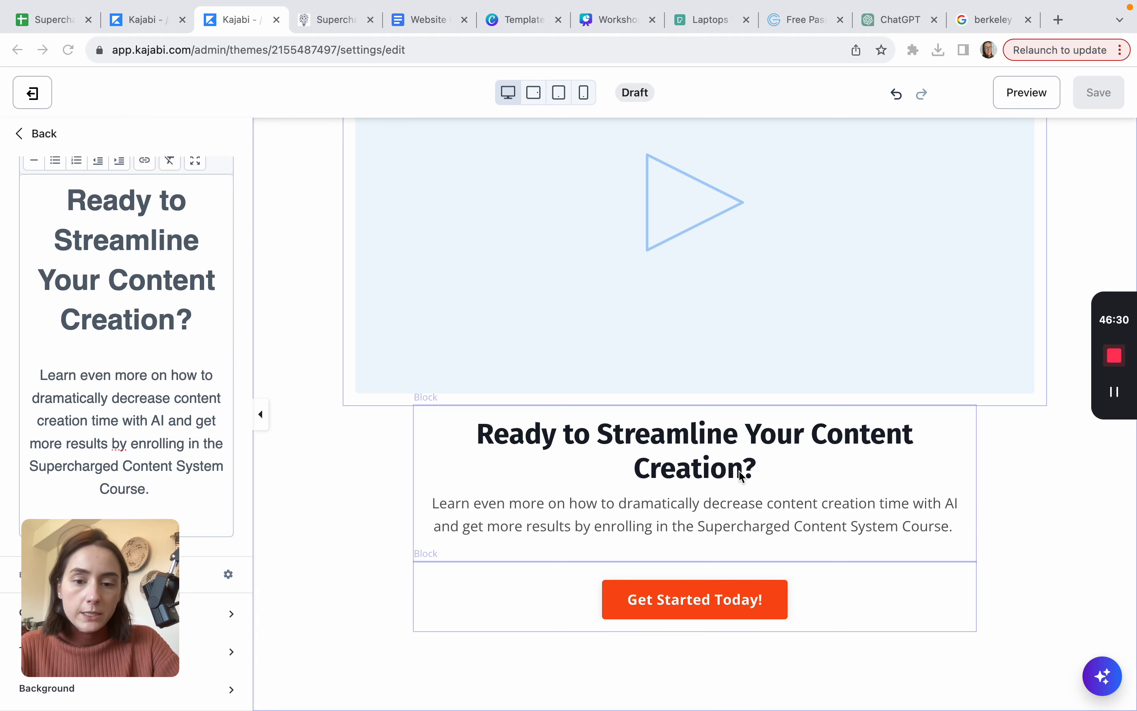
left_click(656, 606)
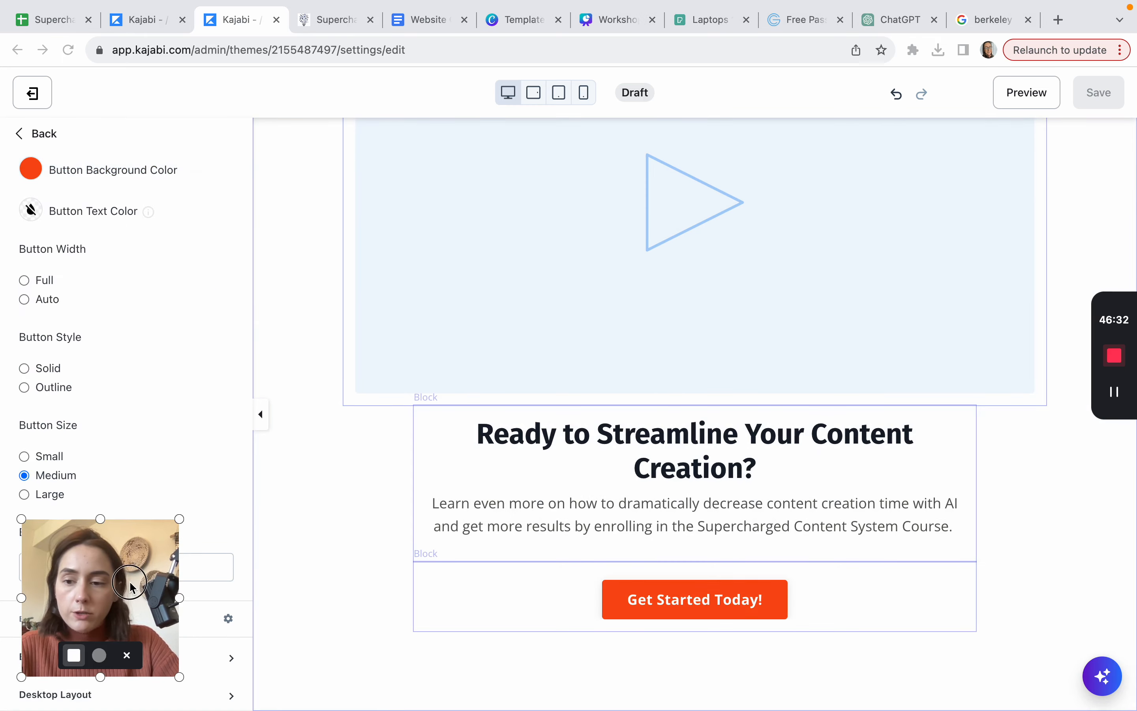
left_click_drag(131, 585, 1025, 560)
scroll(91, 512, "down", 4)
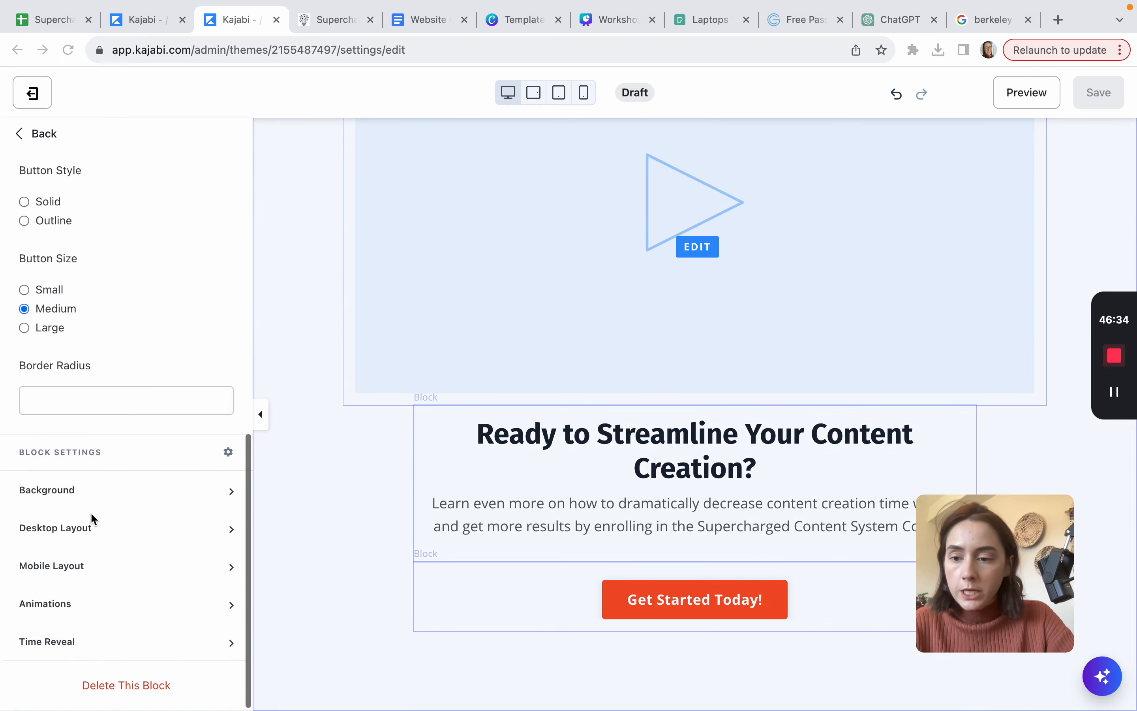
Step: Point the Get Started Today! button to the Supercharged Content System landing page and save
scroll(91, 512, "up", 3)
scroll(91, 512, "up", 5)
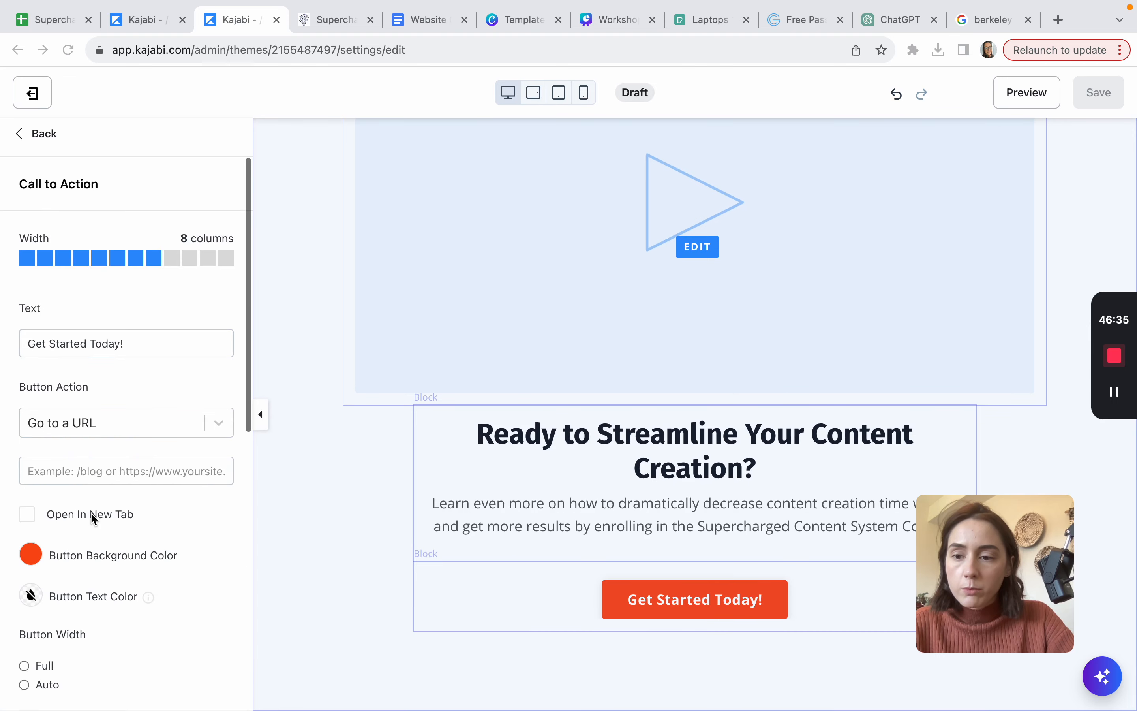
left_click(221, 424)
left_click(221, 424)
left_click(114, 462)
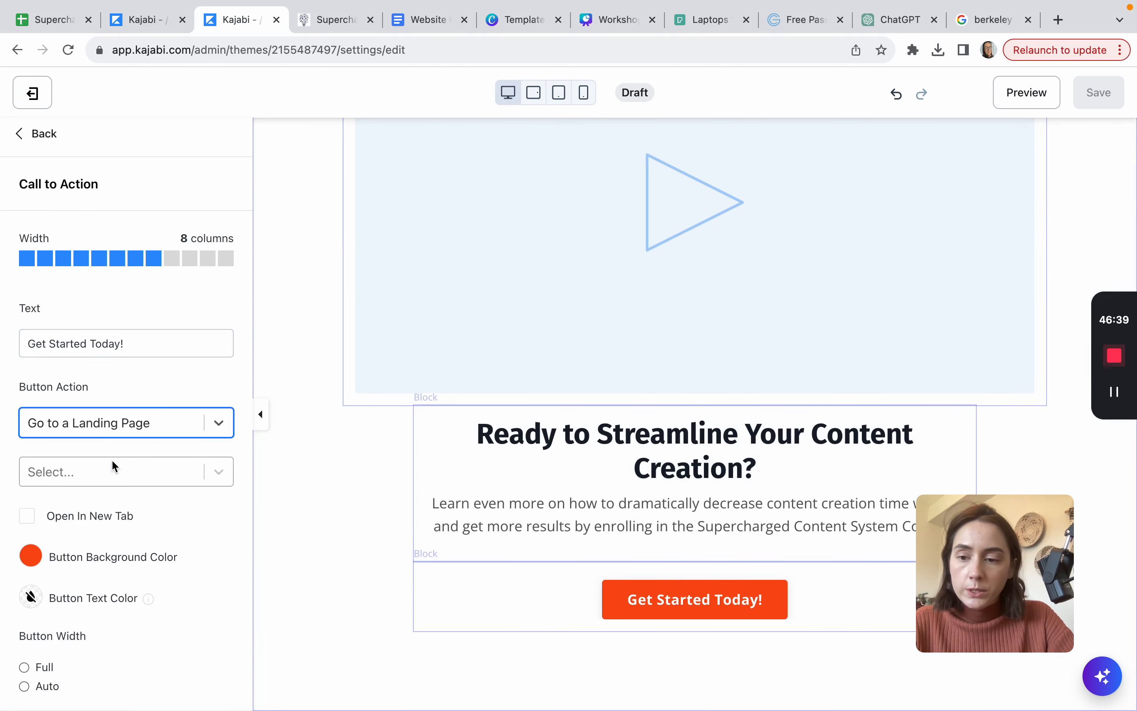
left_click(221, 472)
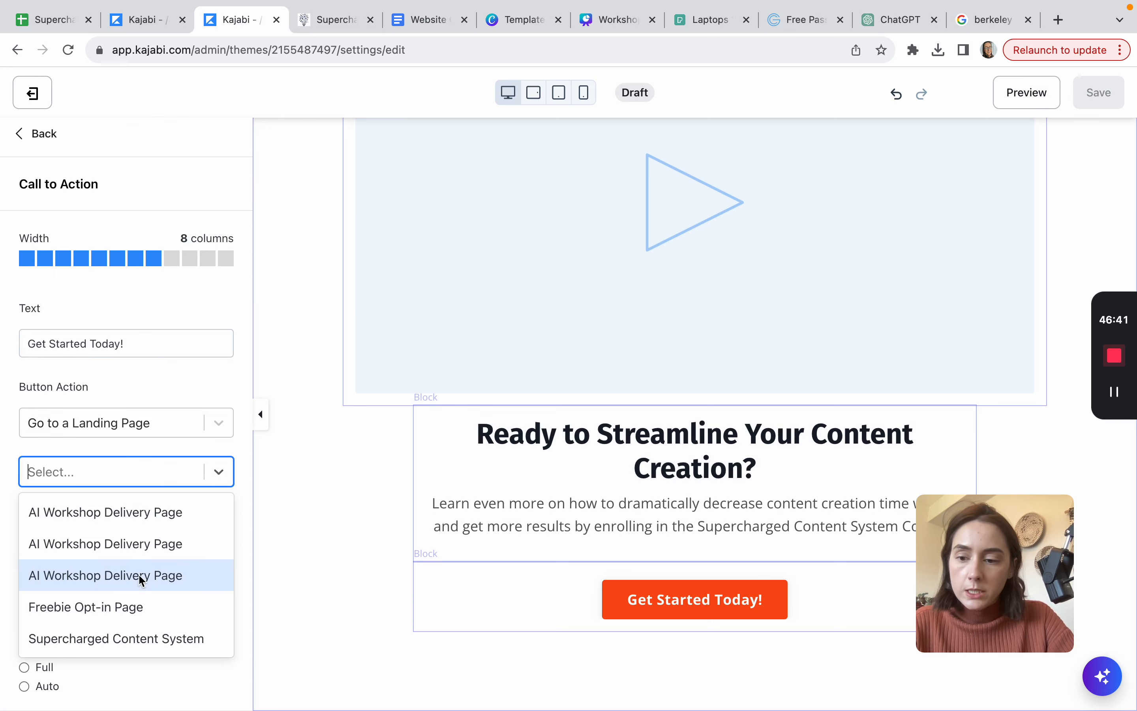
left_click(123, 639)
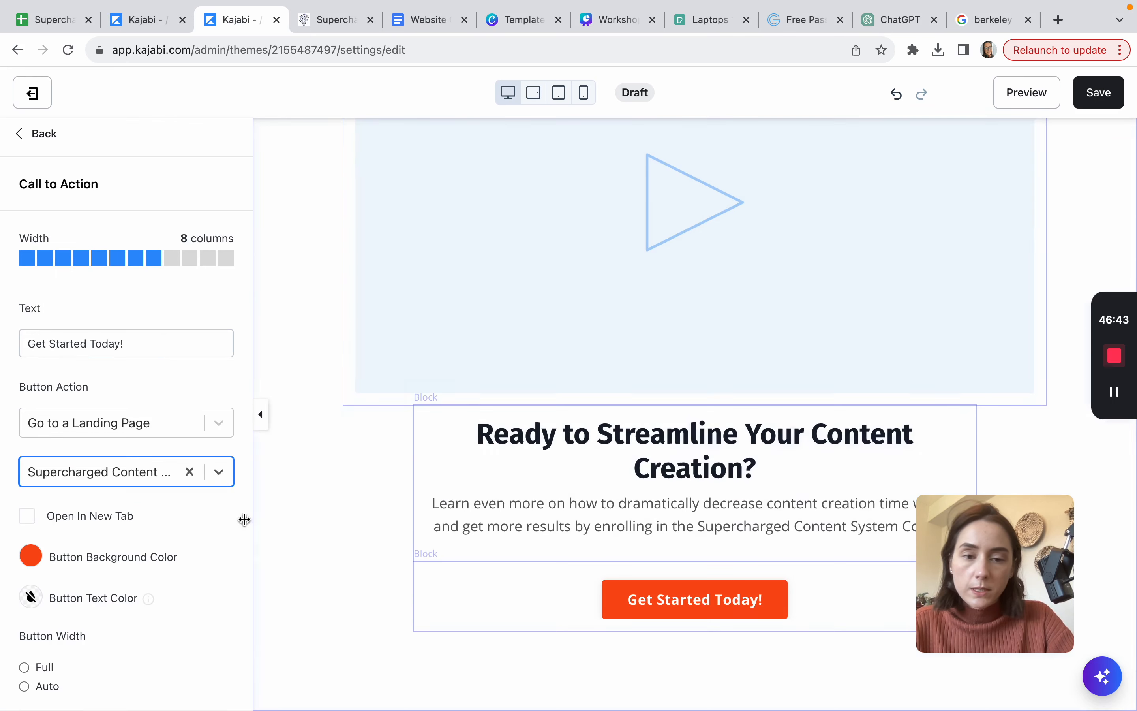
left_click(1100, 90)
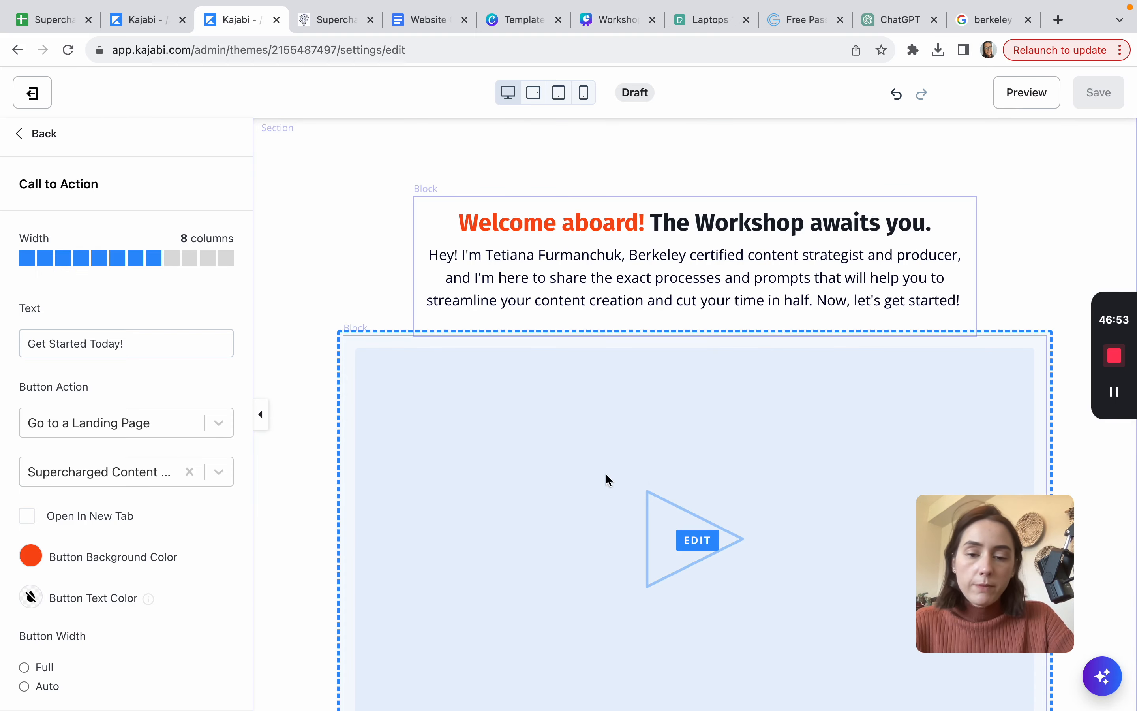
left_click(590, 504)
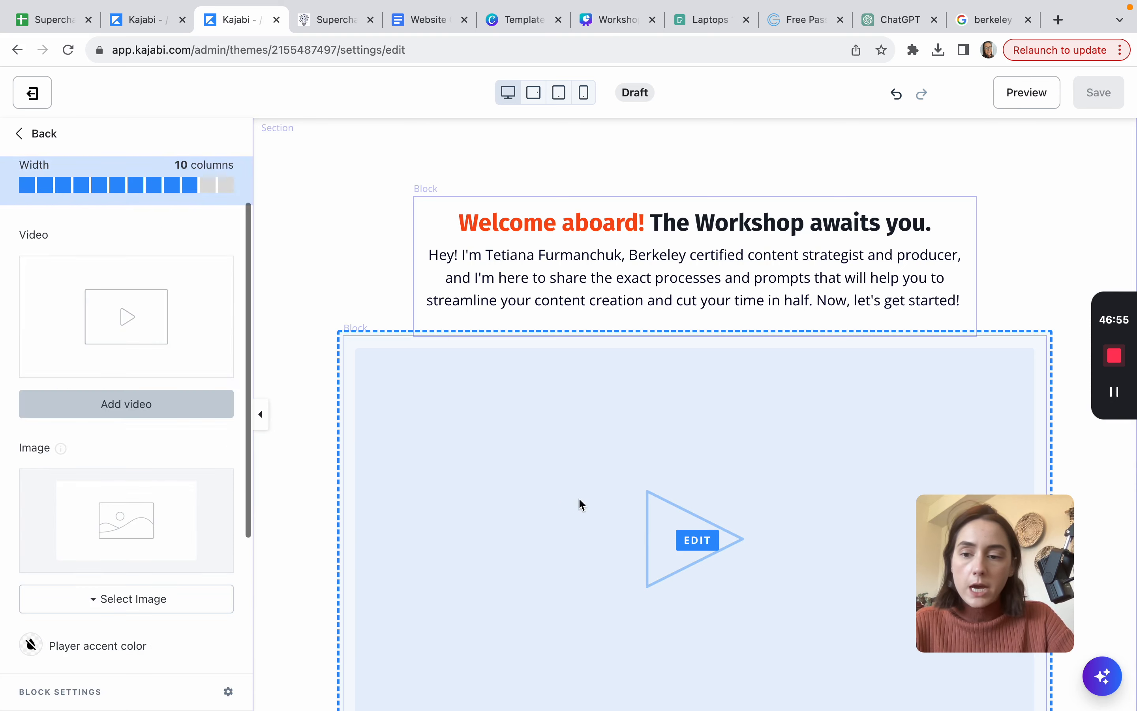
scroll(160, 501, "down", 5)
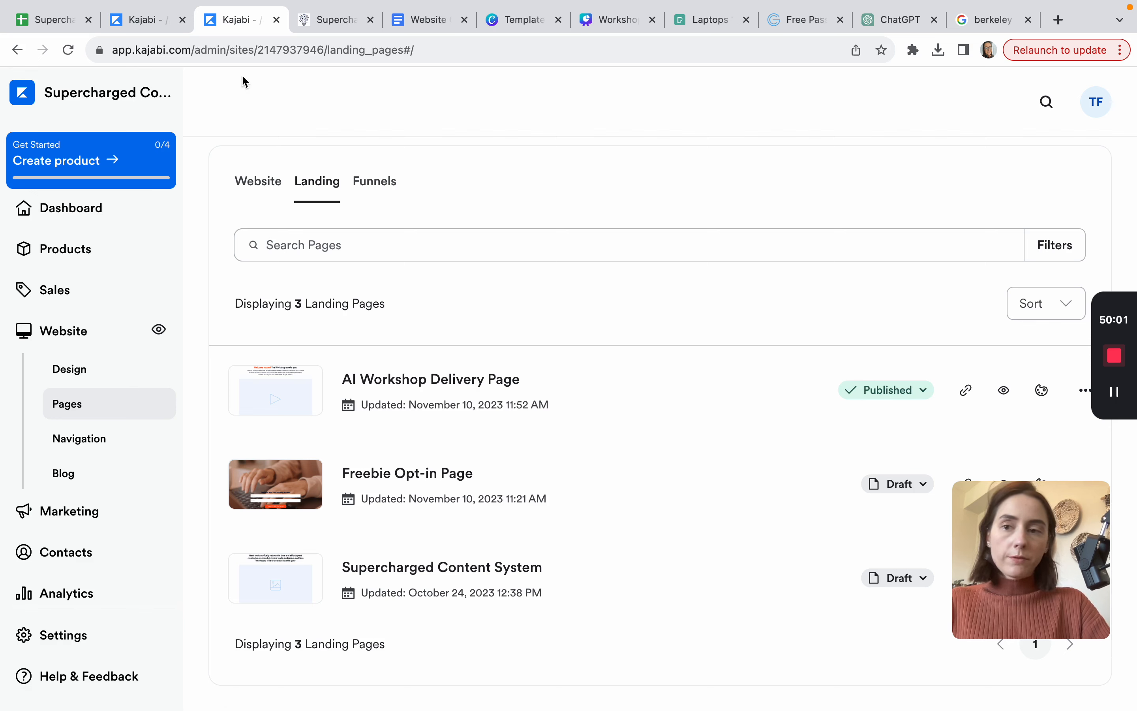
Step: Link the email's Watch Now button to the AI Workshop Delivery Page landing page and save
left_click(162, 23)
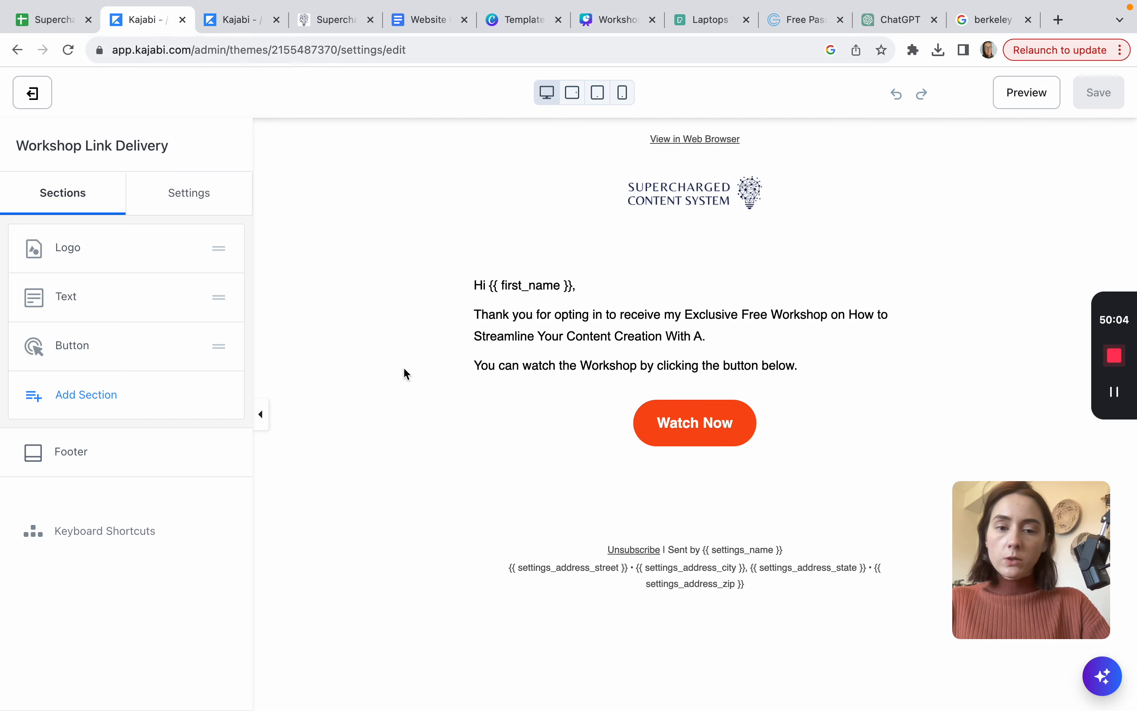
left_click(722, 430)
left_click(216, 354)
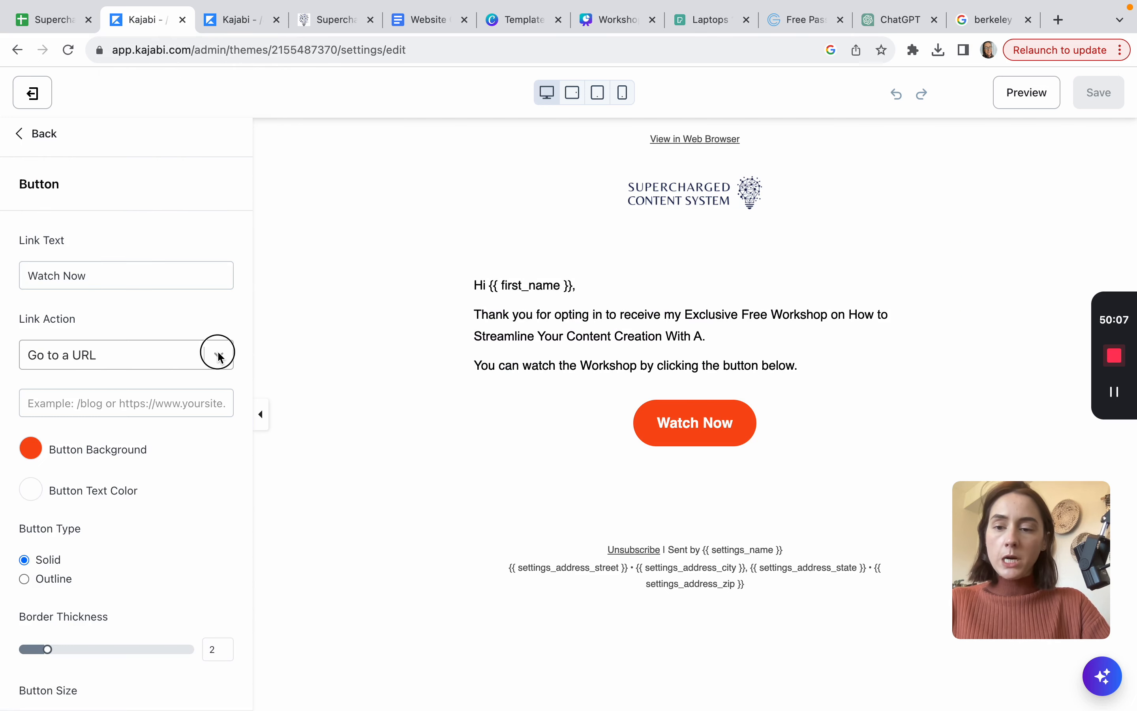
left_click(133, 398)
left_click(92, 404)
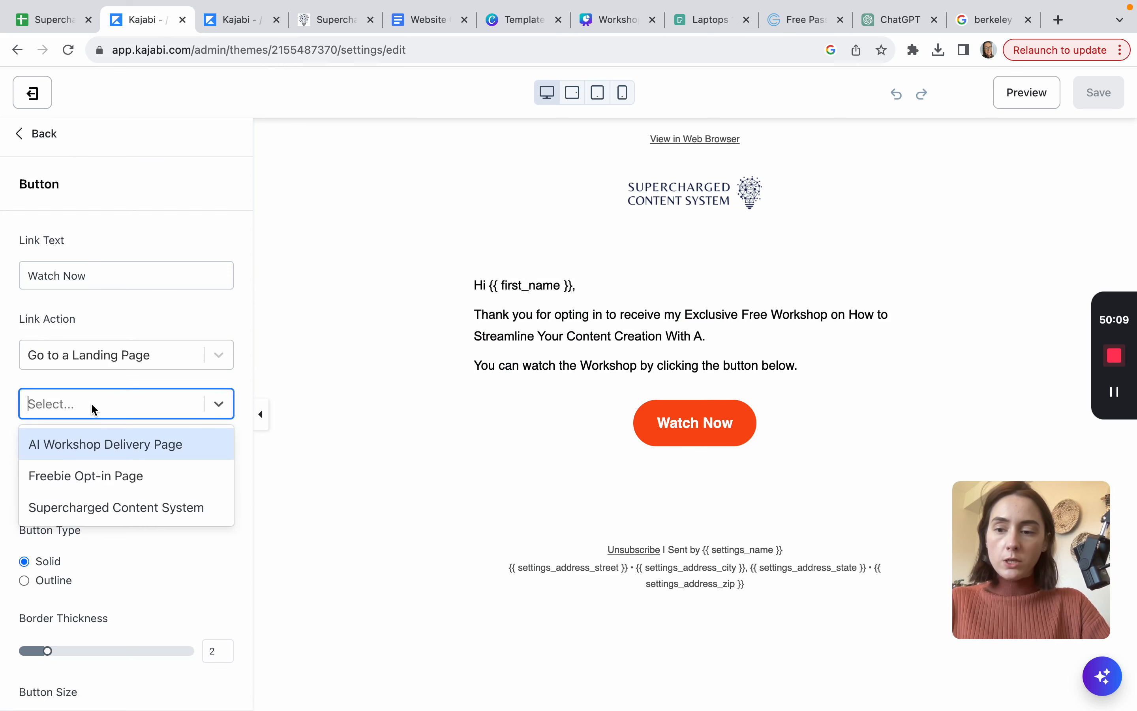
left_click(66, 444)
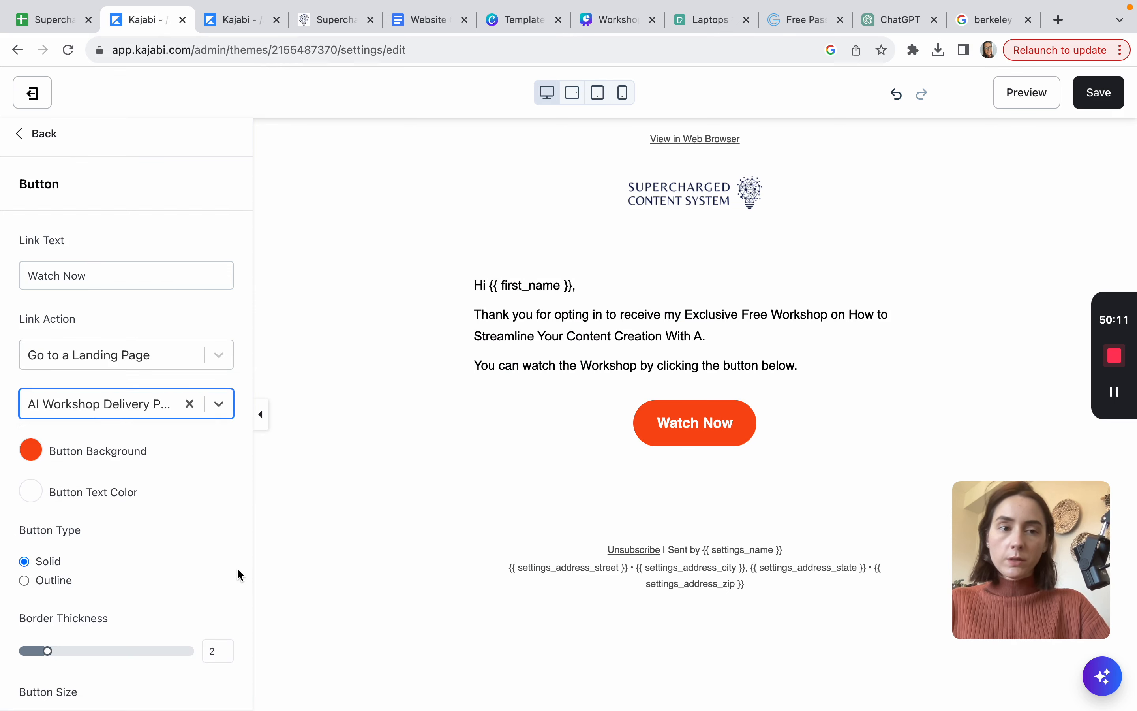
left_click(1110, 101)
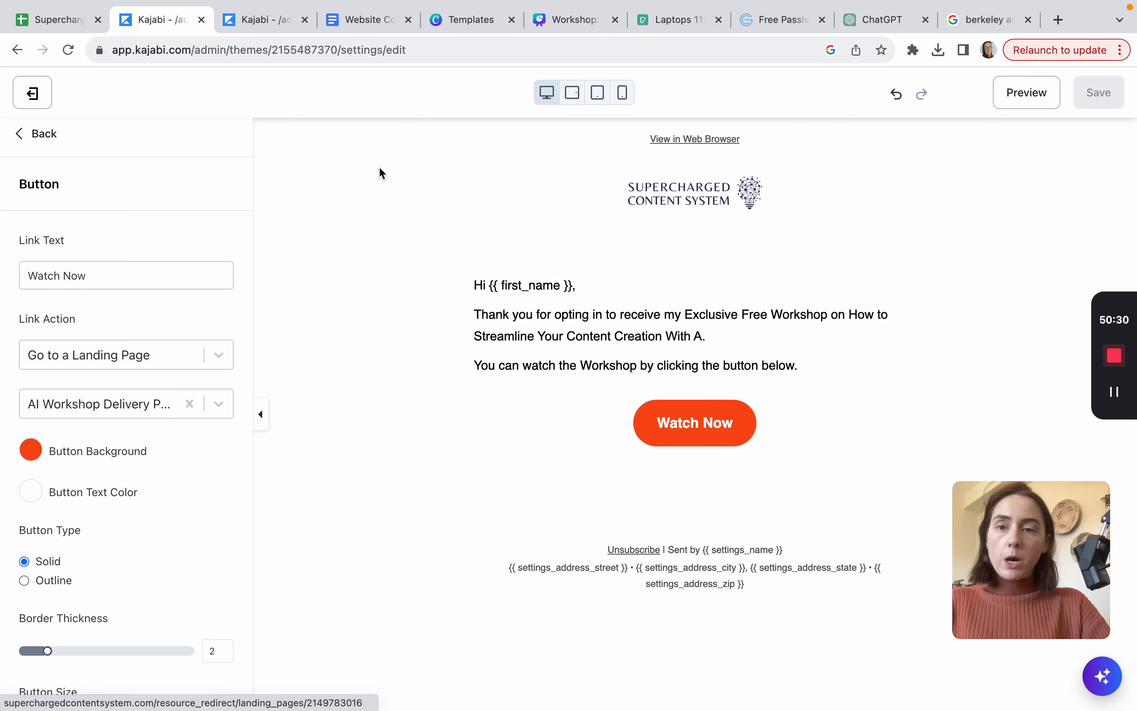
left_click(261, 20)
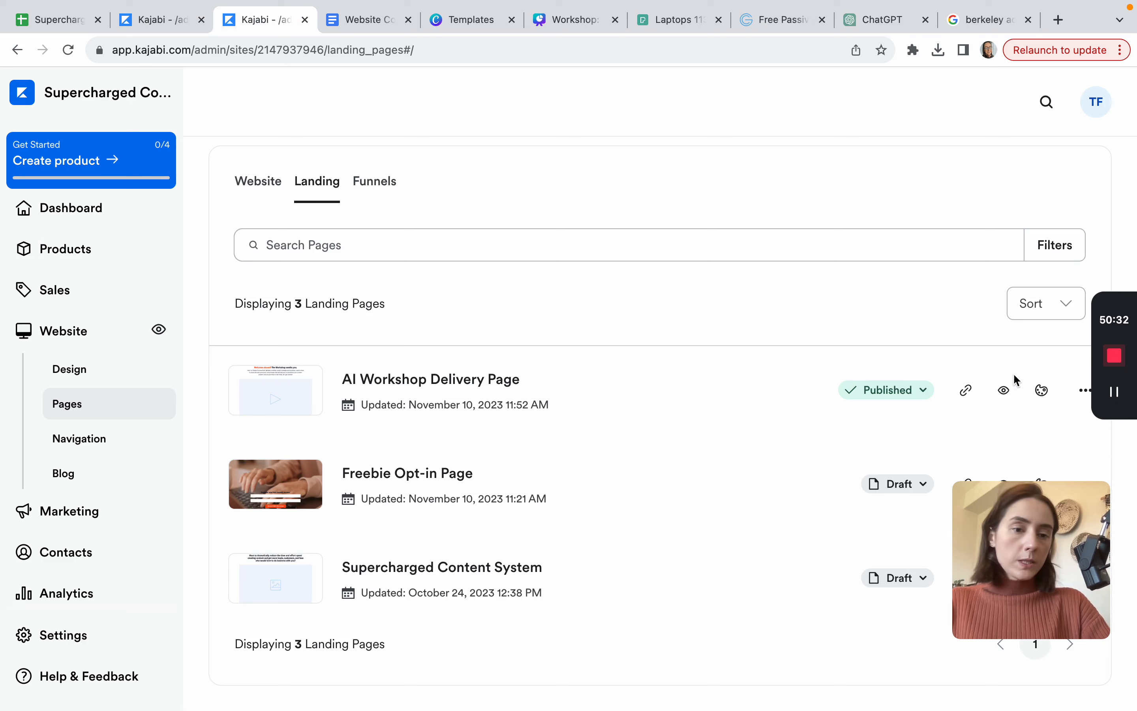
Step: Preview the live AI Workshop Delivery Page
left_click(1005, 390)
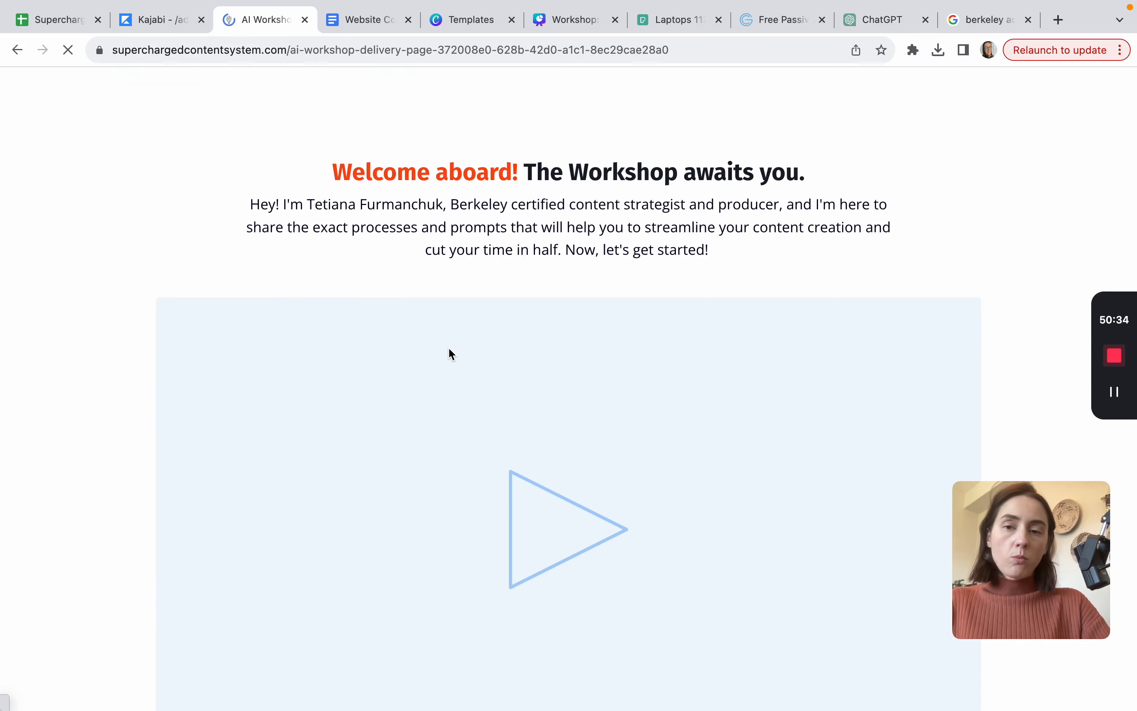
scroll(449, 354, "down", 10)
scroll(449, 353, "up", 2)
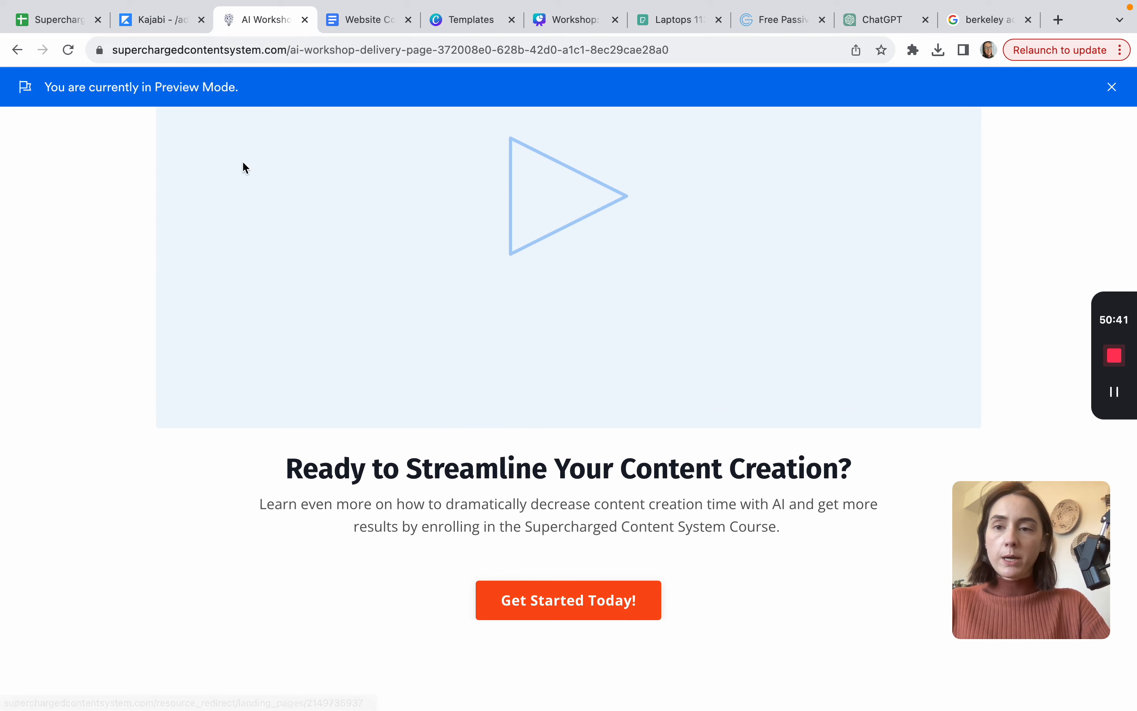
Step: Back in the Kajabi admin, open the Marketing > Forms list
left_click(172, 19)
scroll(101, 499, "down", 3)
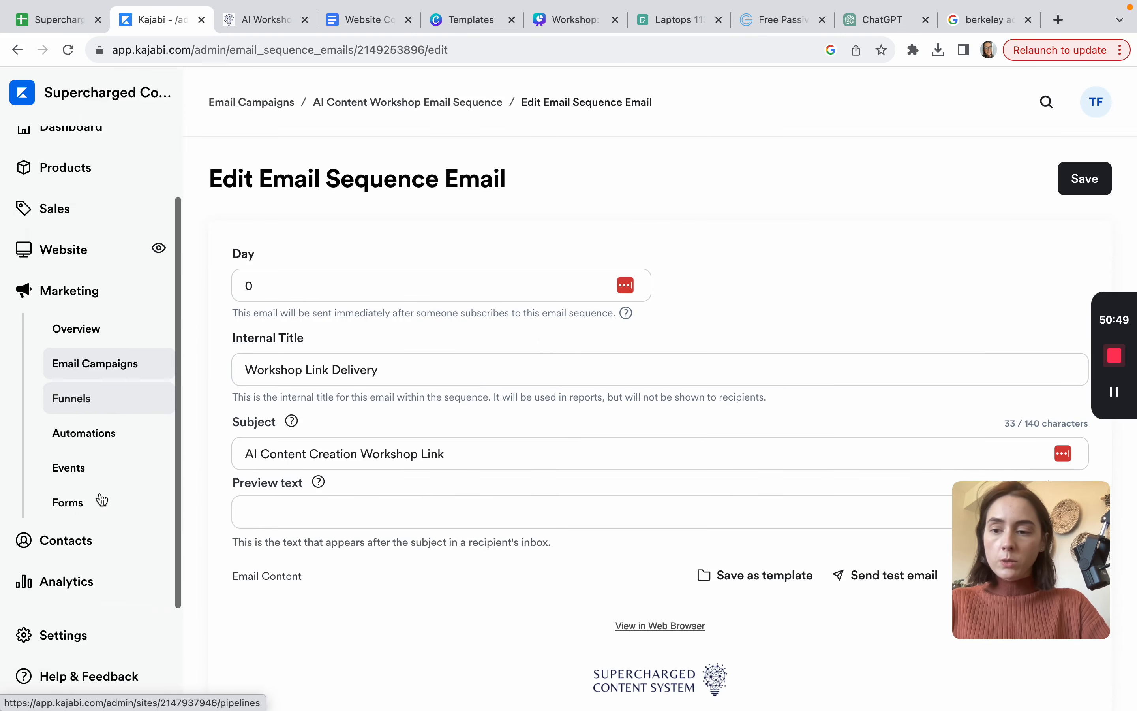
left_click(79, 501)
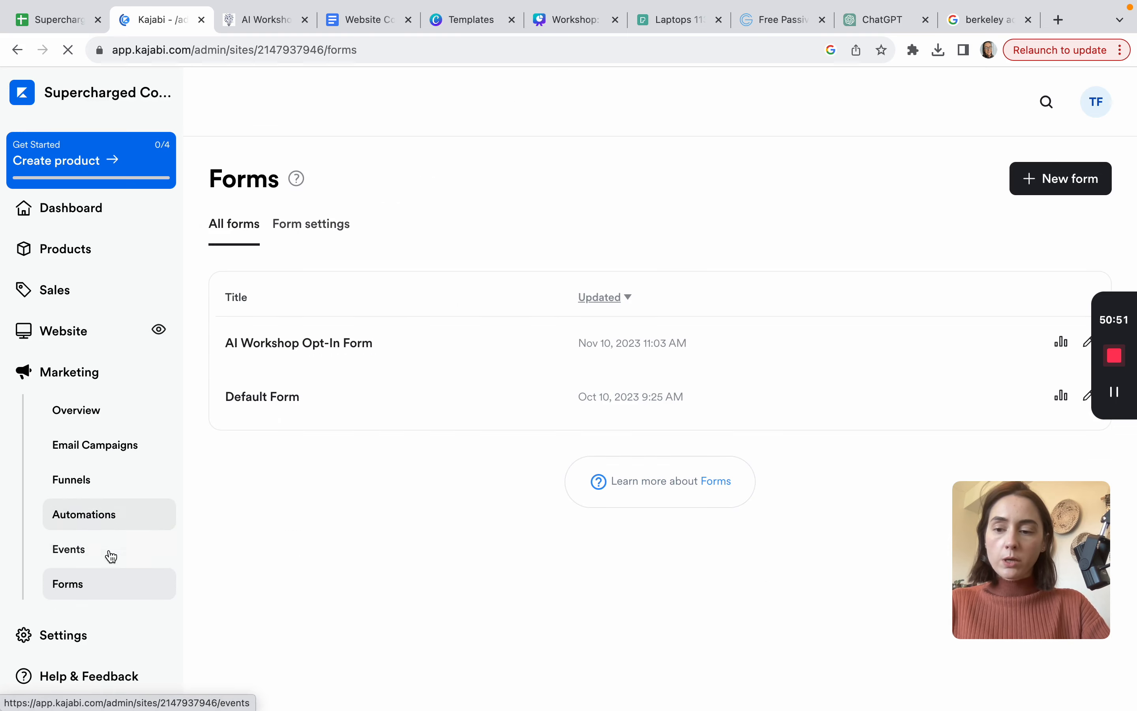
Step: Add an automation to the AI Workshop Opt-In Form that subscribes submitters to the AI Content Workshop Email Sequence
left_click(353, 347)
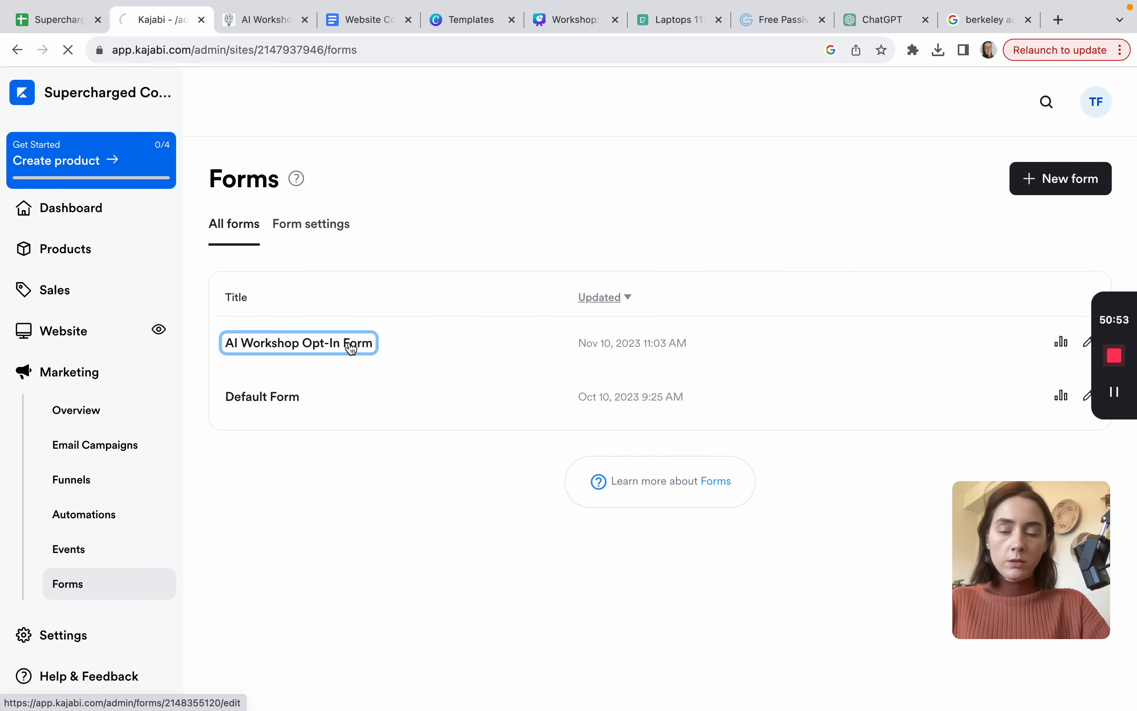
scroll(352, 348, "down", 5)
left_click(268, 656)
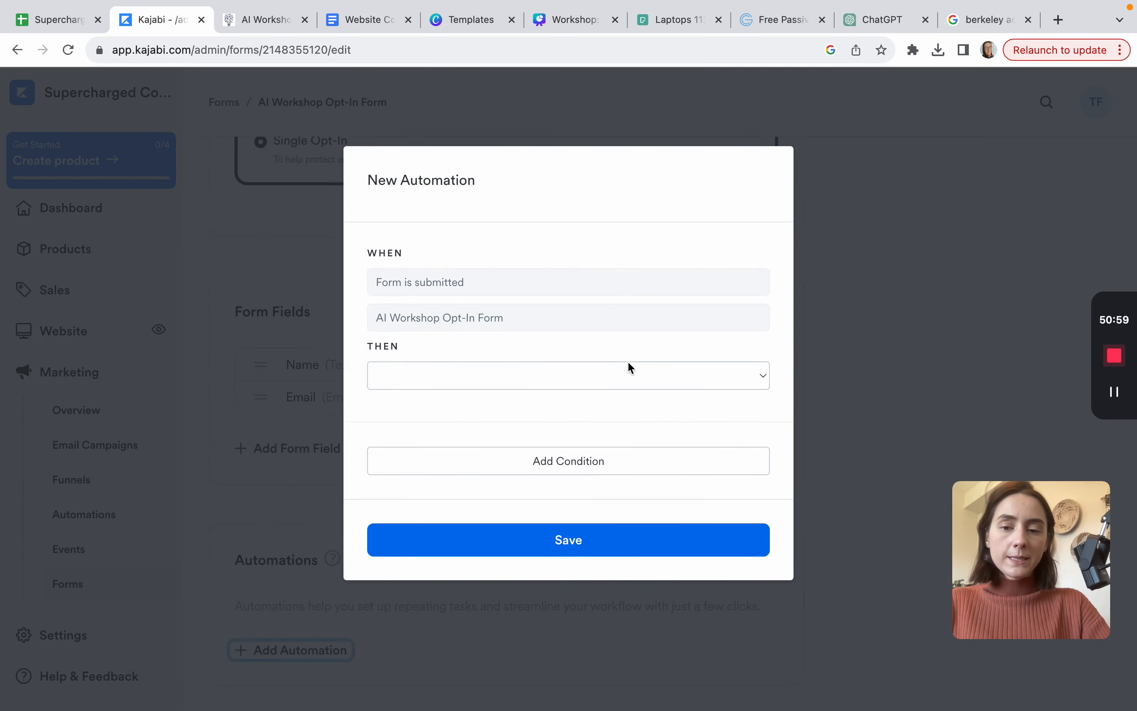
left_click(763, 376)
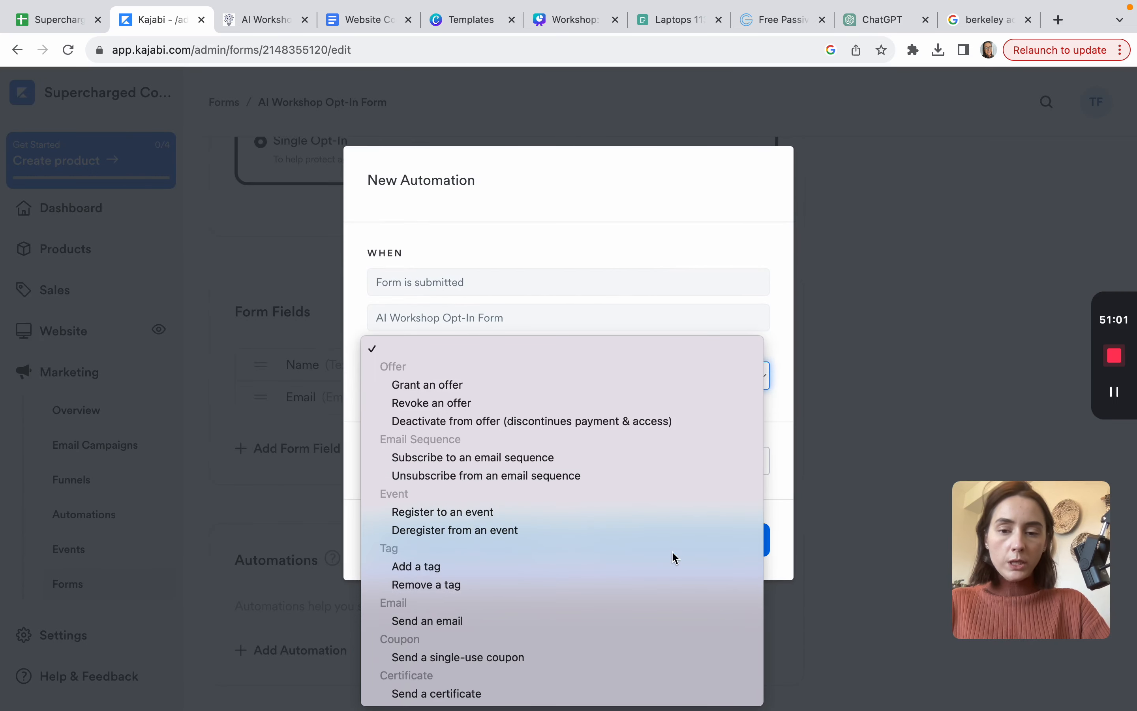
left_click(578, 457)
left_click(760, 414)
left_click(456, 472)
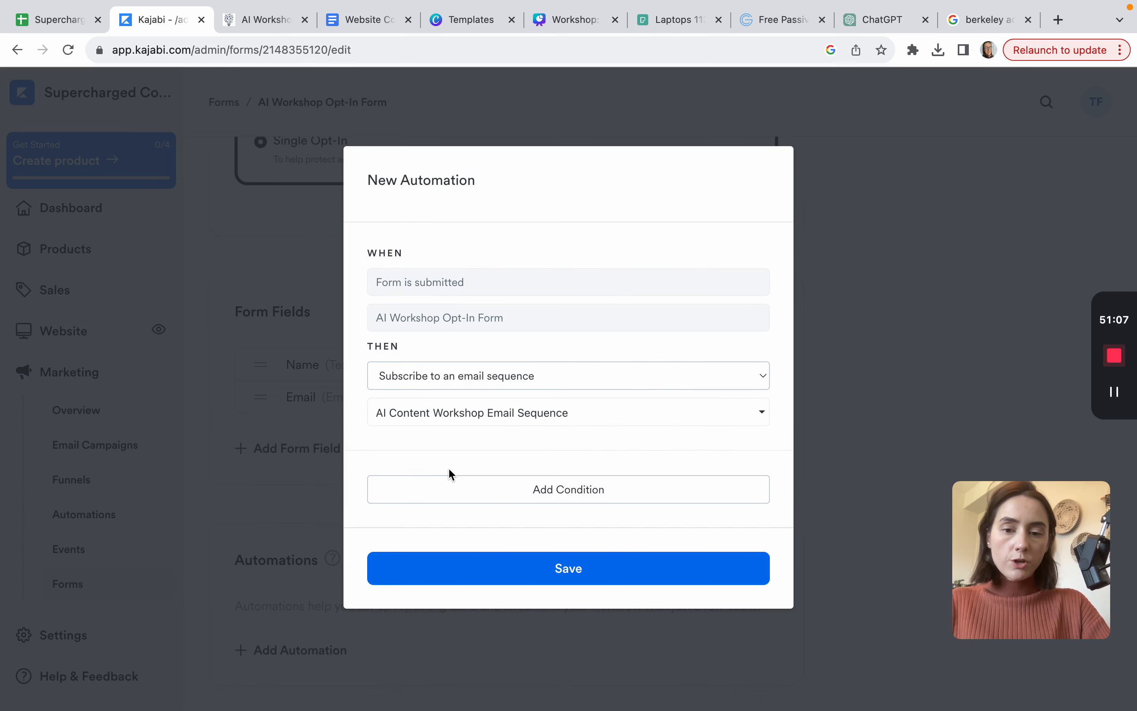
left_click(590, 575)
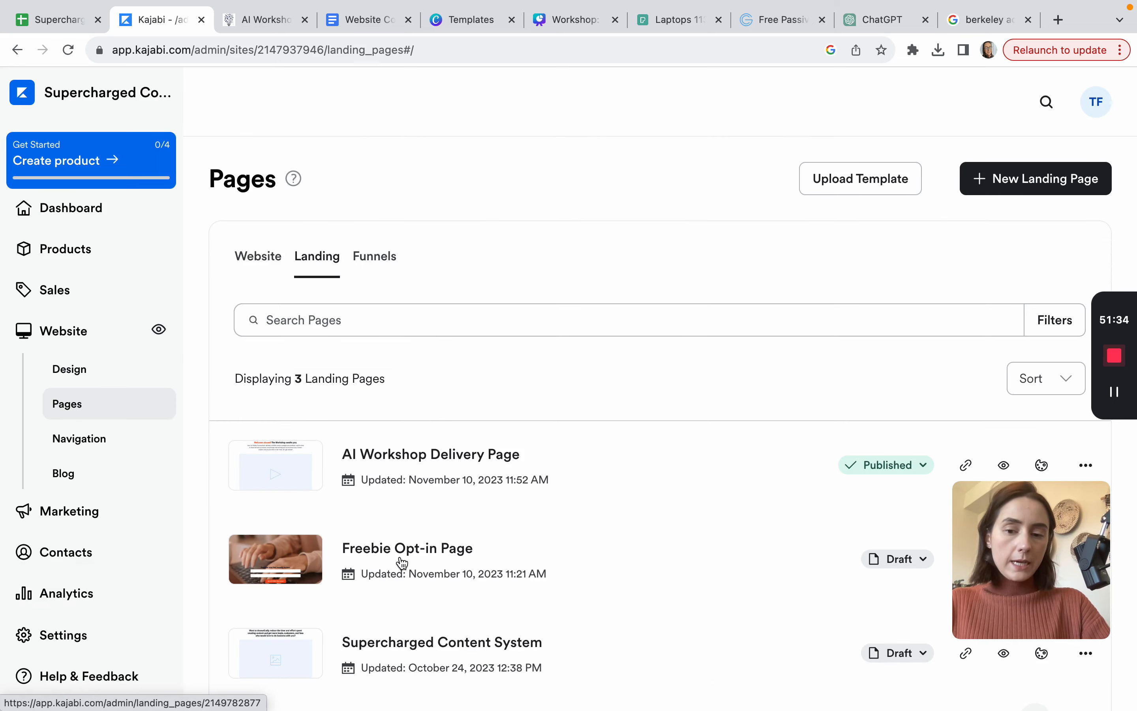
Step: Switch the Freebie Opt-in Page from Draft to Published and submit a test sign-up from its preview
scroll(583, 325, "down", 2)
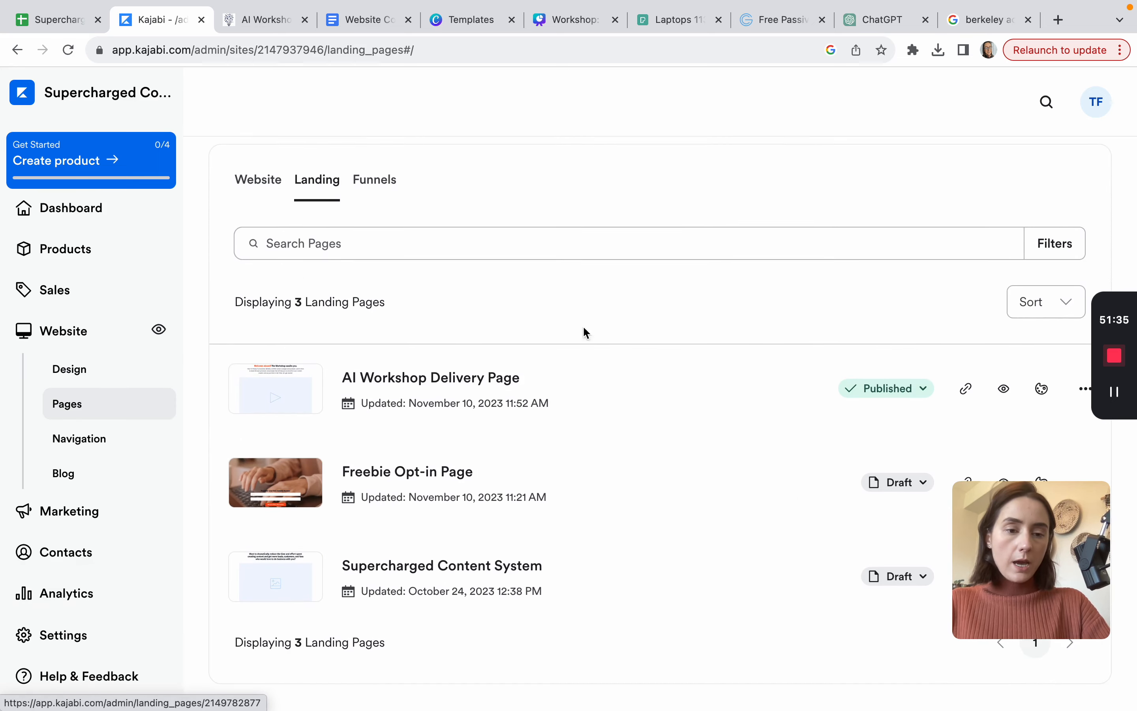
left_click_drag(1013, 541, 42, 575)
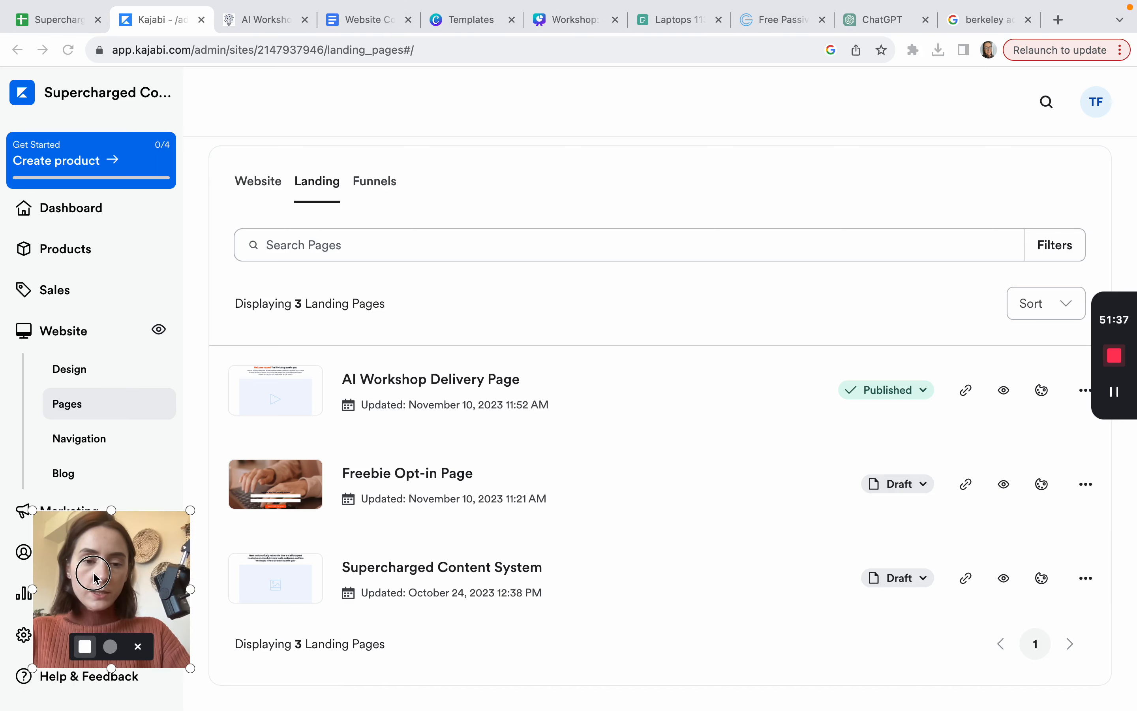
left_click(924, 488)
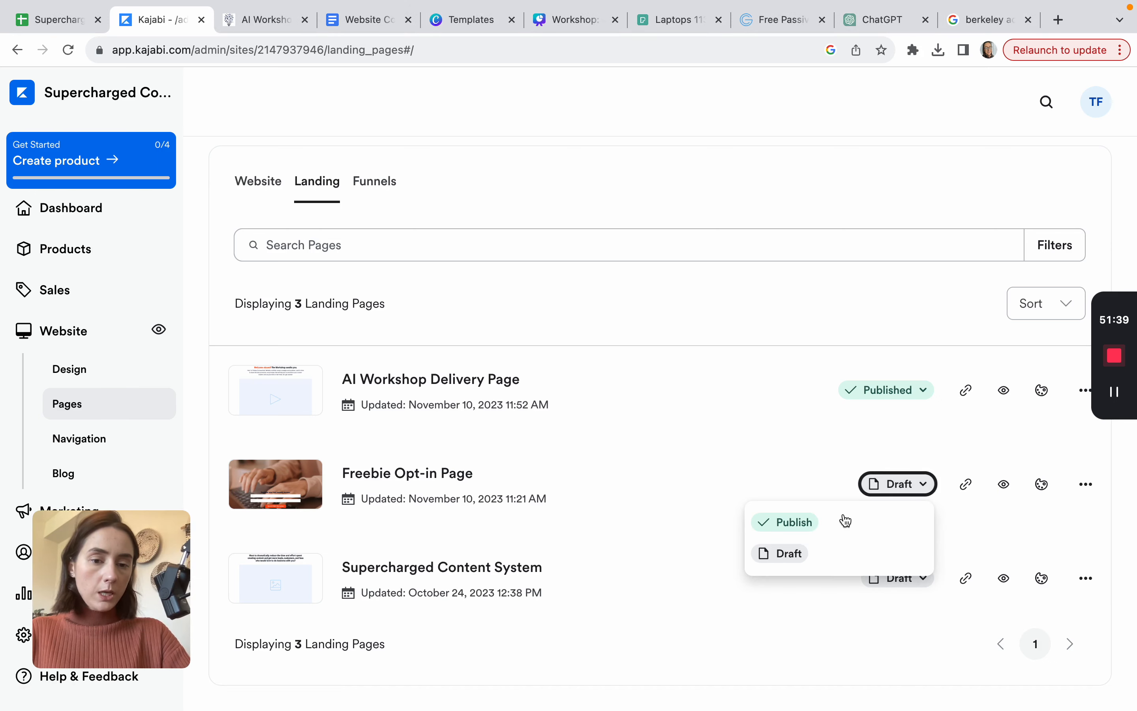
left_click(844, 519)
left_click(1005, 486)
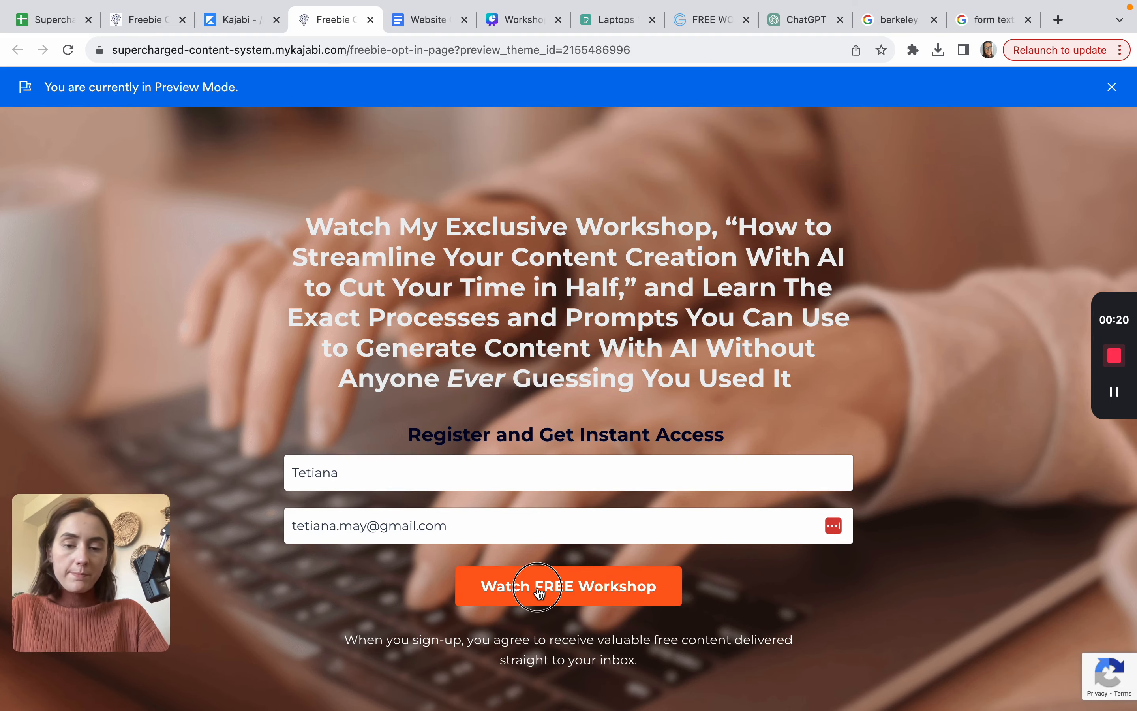
left_click(539, 588)
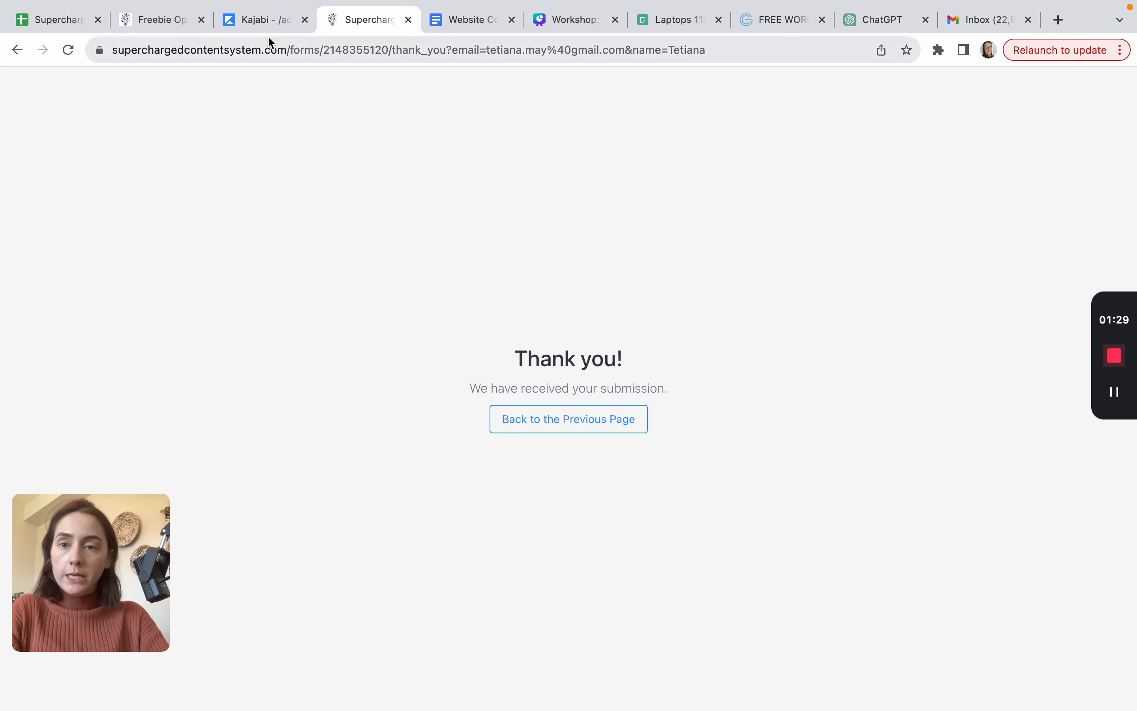
Step: Set the opt-in form's thank-you page to the AI Workshop Delivery Page landing page, save, and preview
left_click(258, 23)
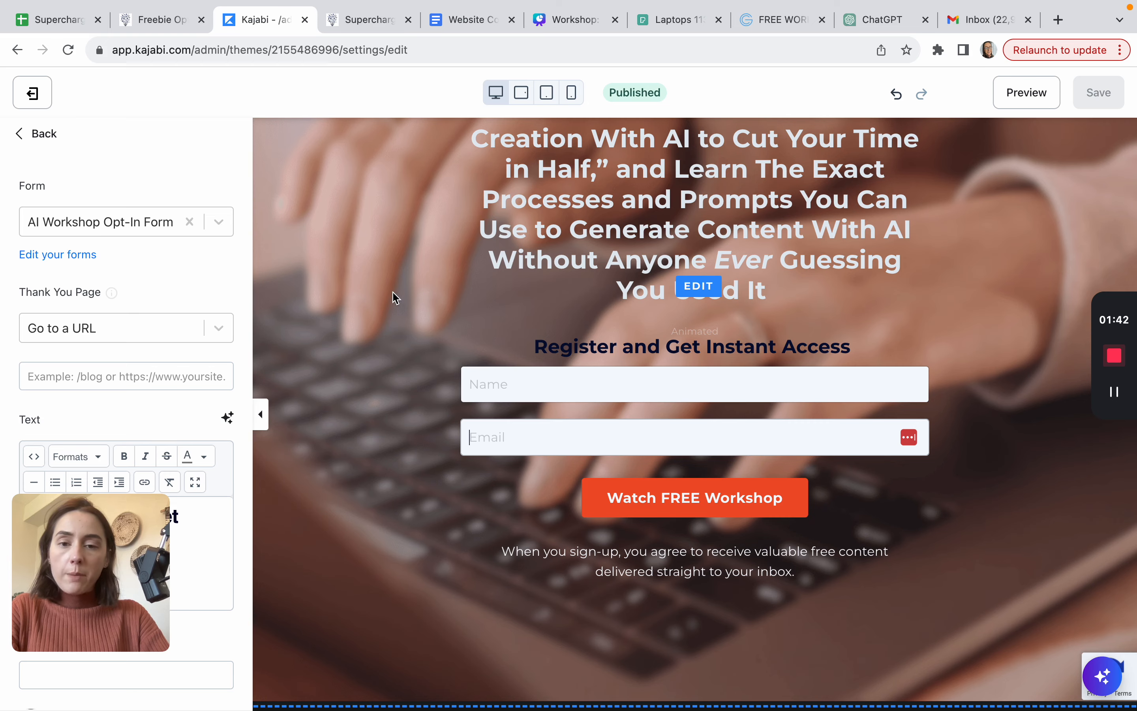
scroll(390, 296, "up", 4)
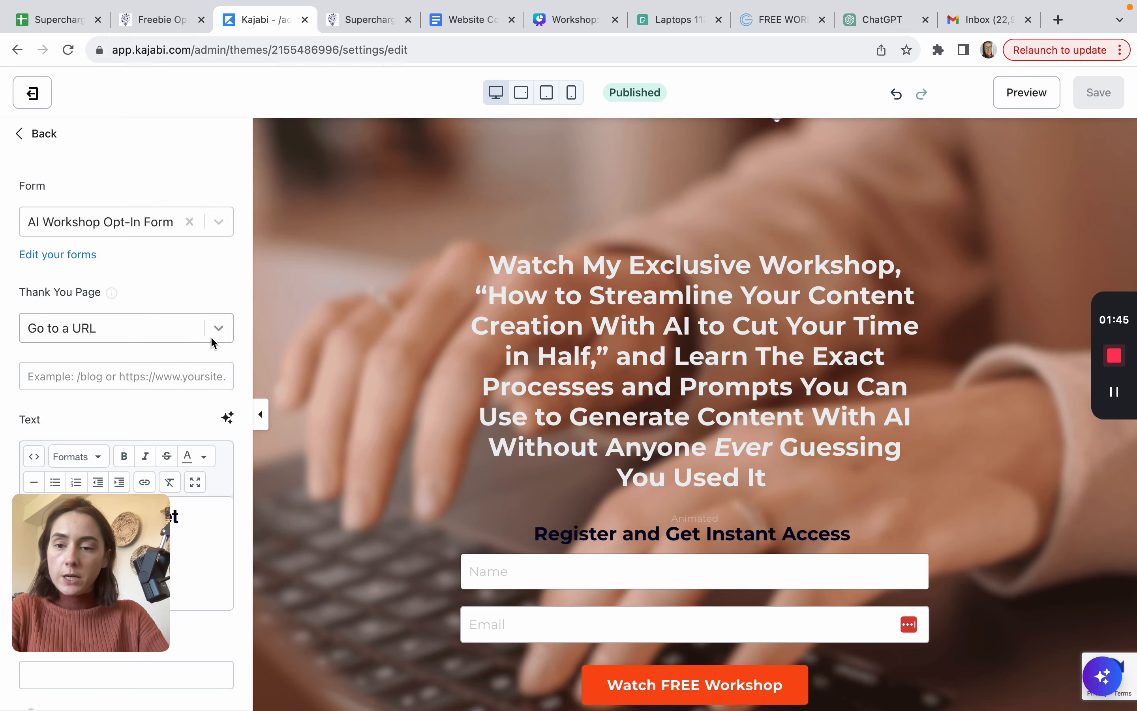
left_click(218, 335)
left_click(69, 370)
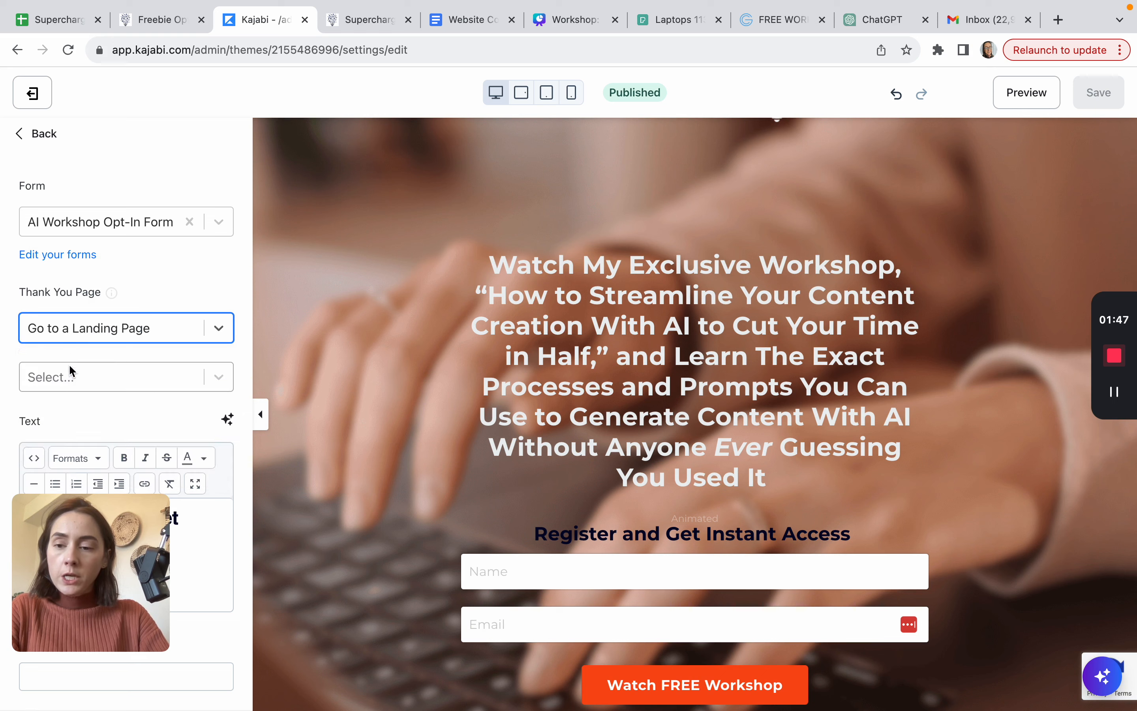
left_click(218, 378)
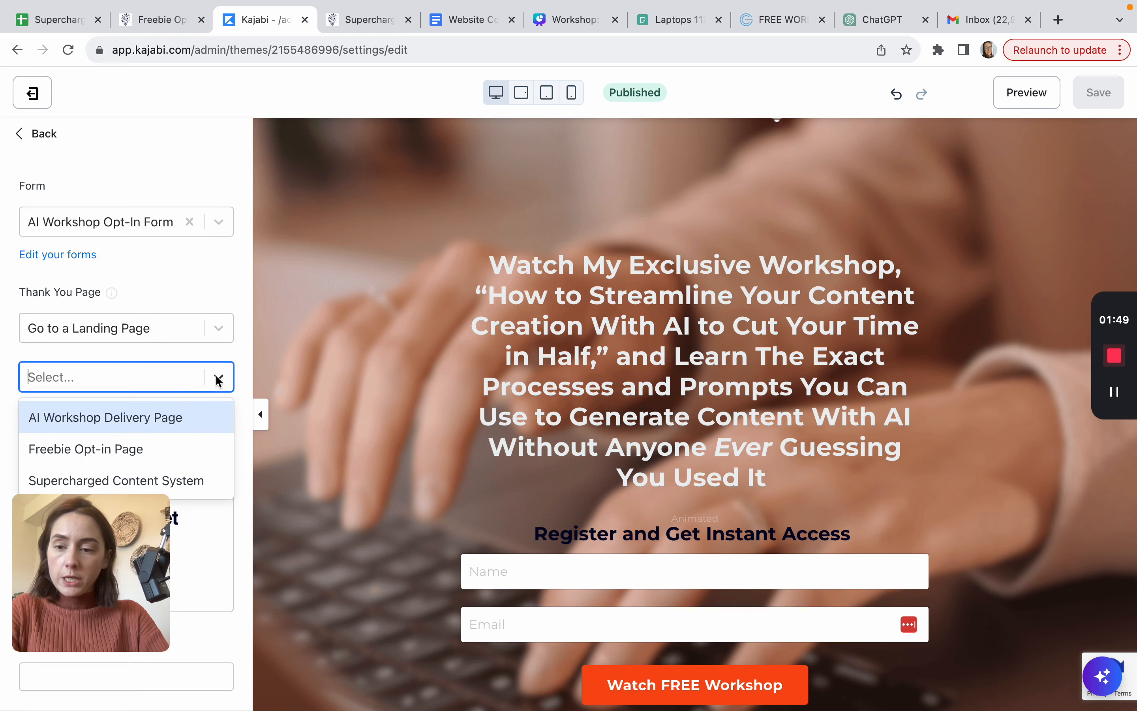
left_click(138, 422)
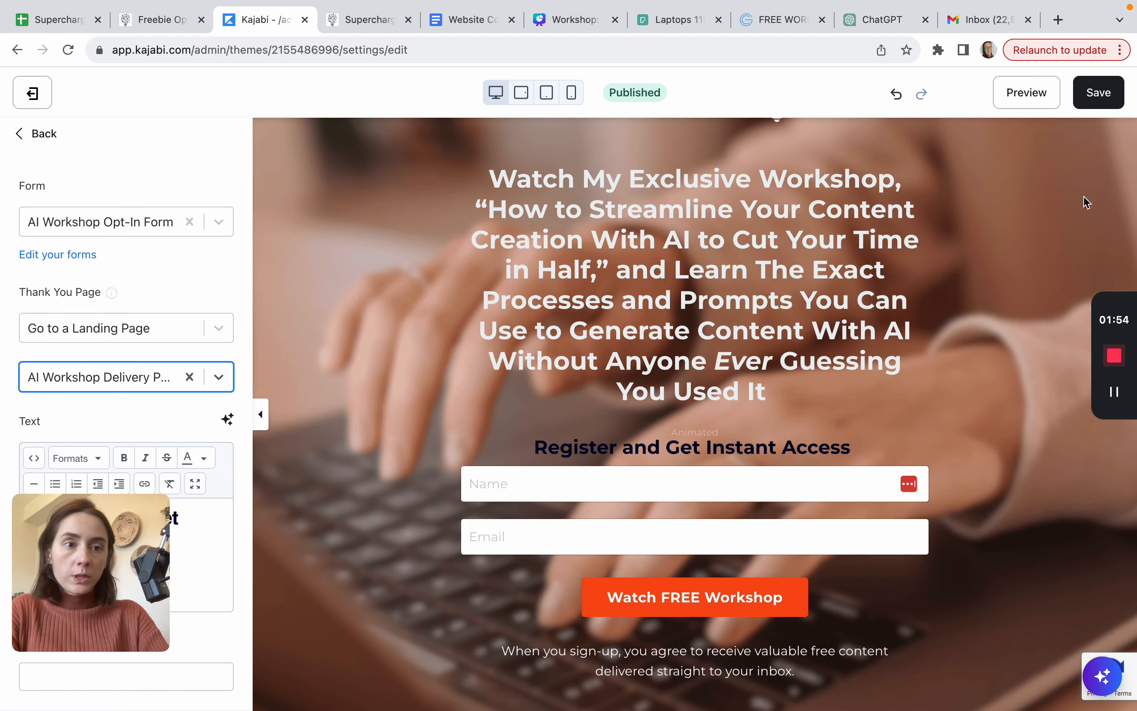
left_click(1098, 93)
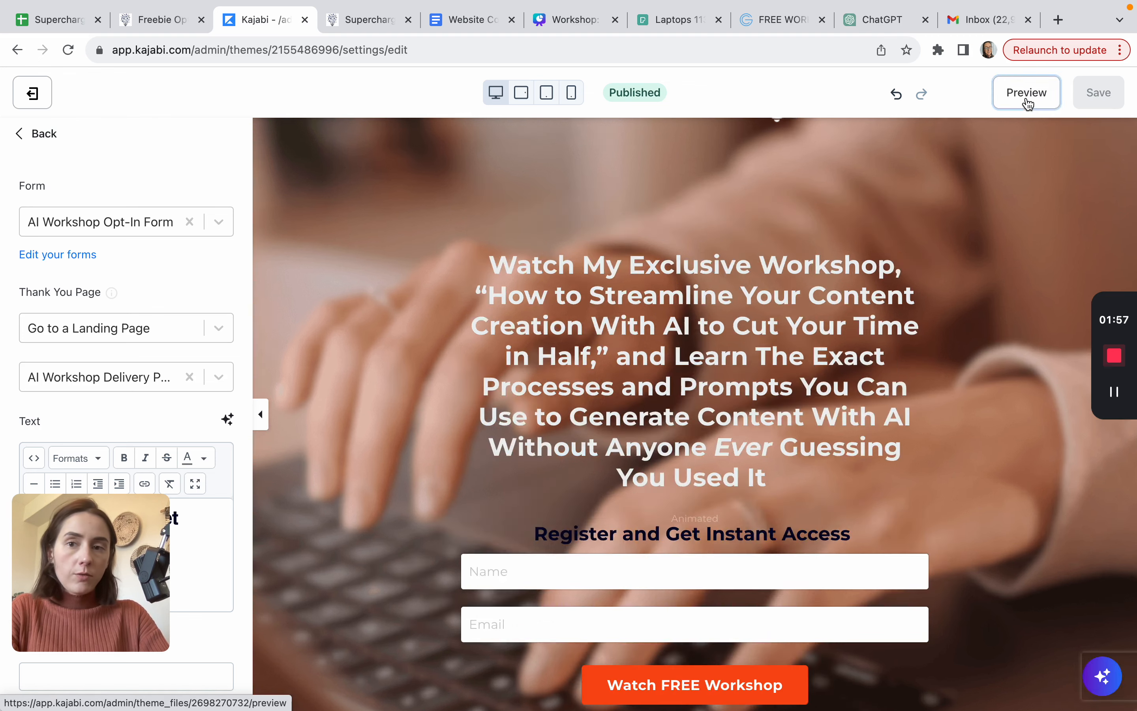
left_click(1027, 96)
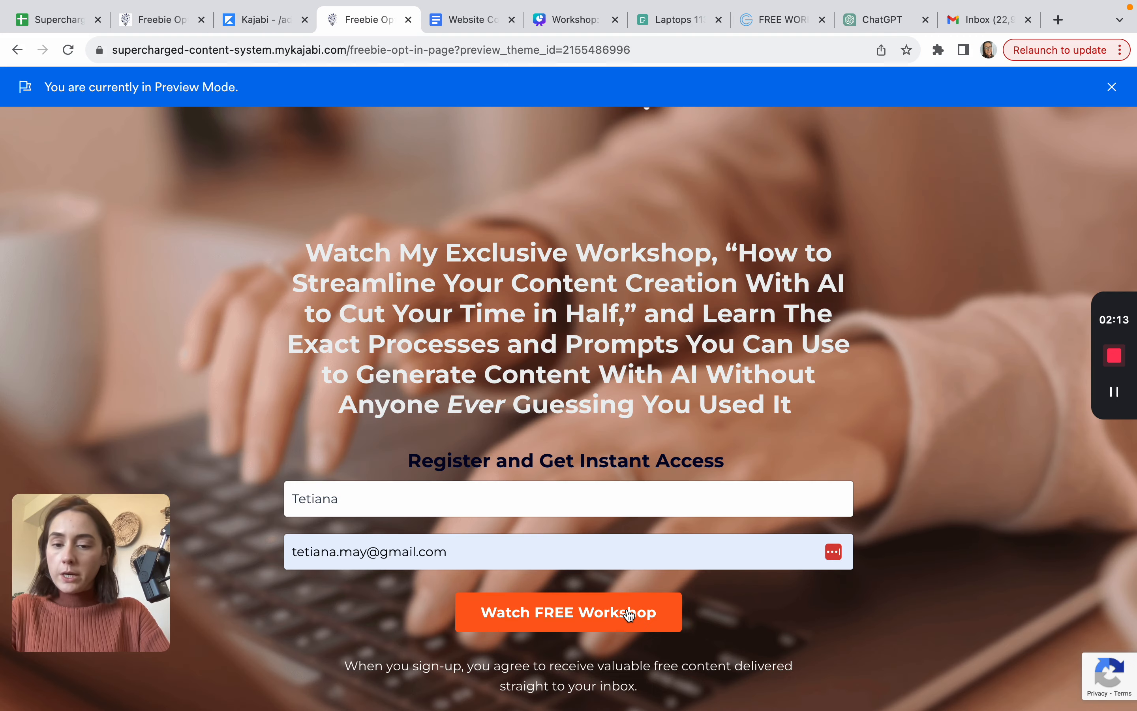
Step: Submit the opt-in preview with Watch FREE Workshop, review the delivery page, then check the Gmail inbox
left_click(629, 614)
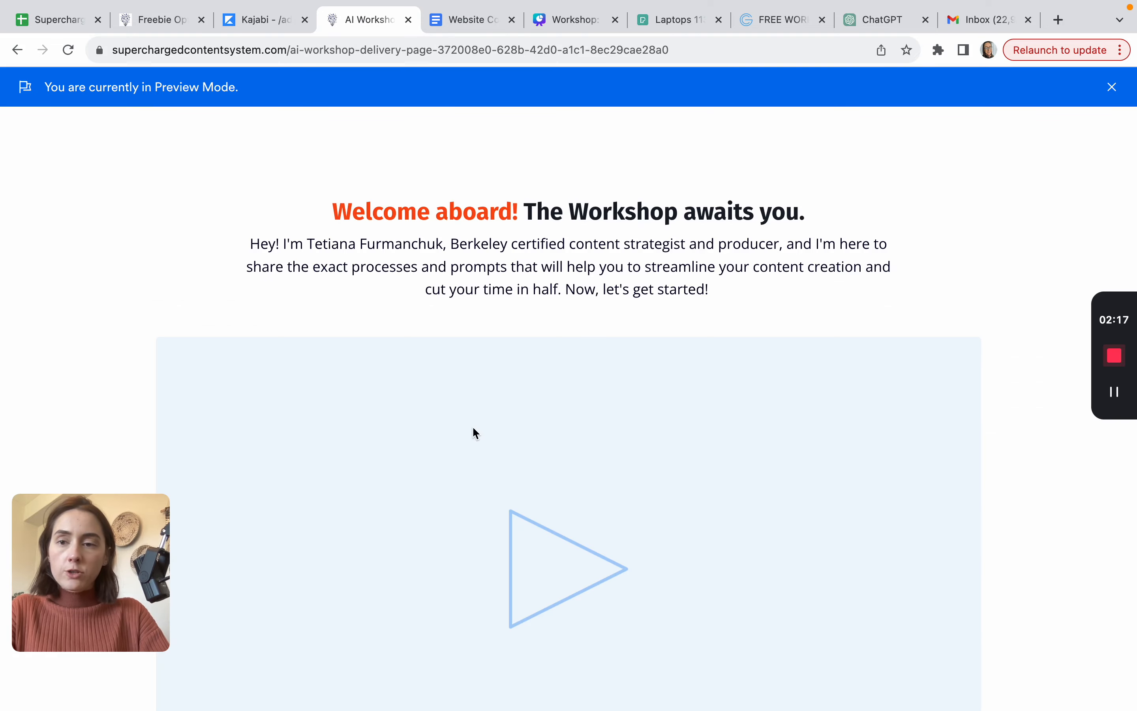
scroll(473, 426, "down", 3)
scroll(473, 426, "up", 3)
scroll(472, 426, "down", 1)
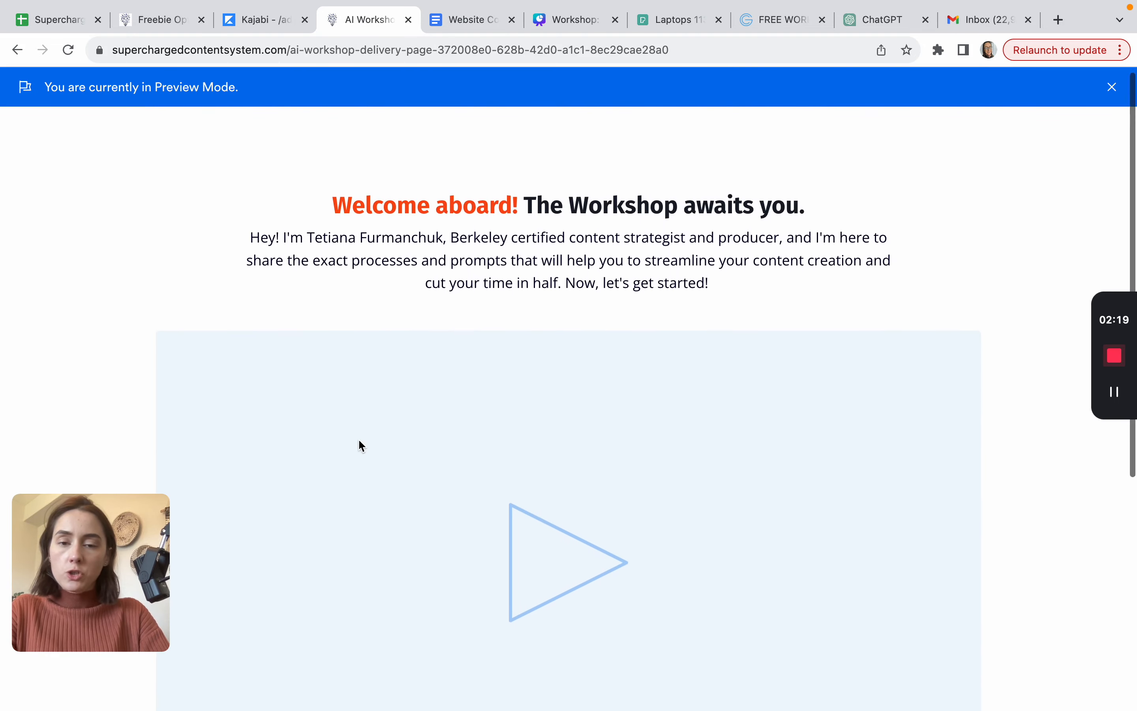
scroll(359, 445, "down", 5)
scroll(359, 444, "up", 5)
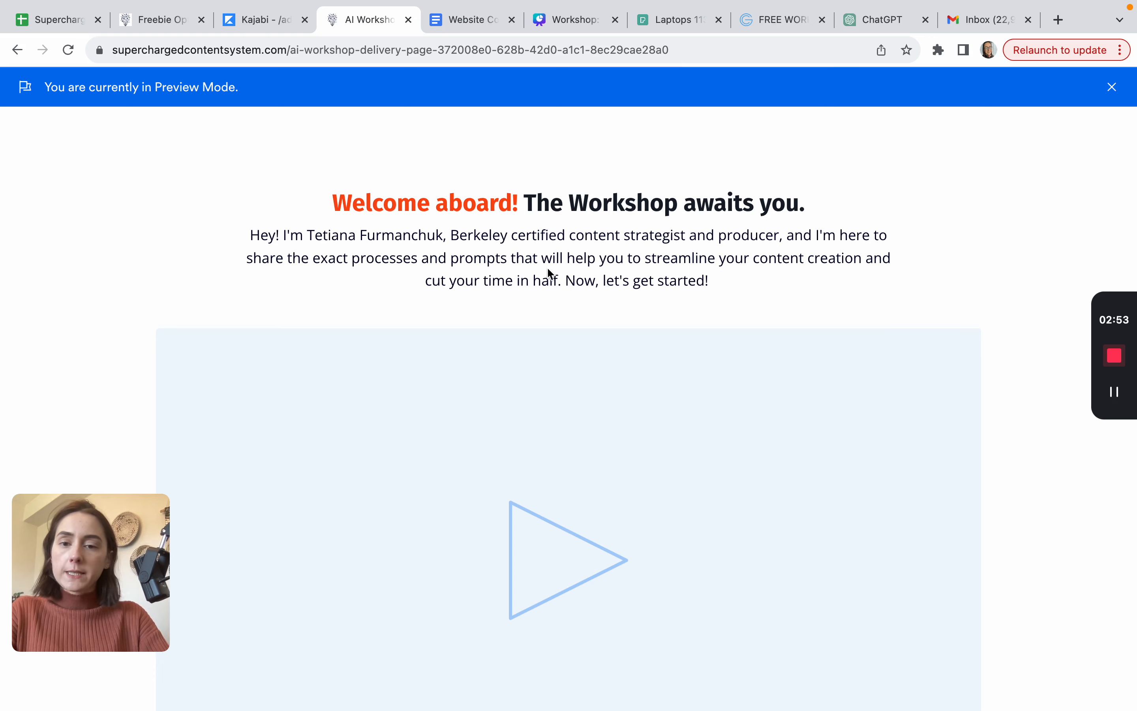
left_click_drag(453, 260, 509, 259)
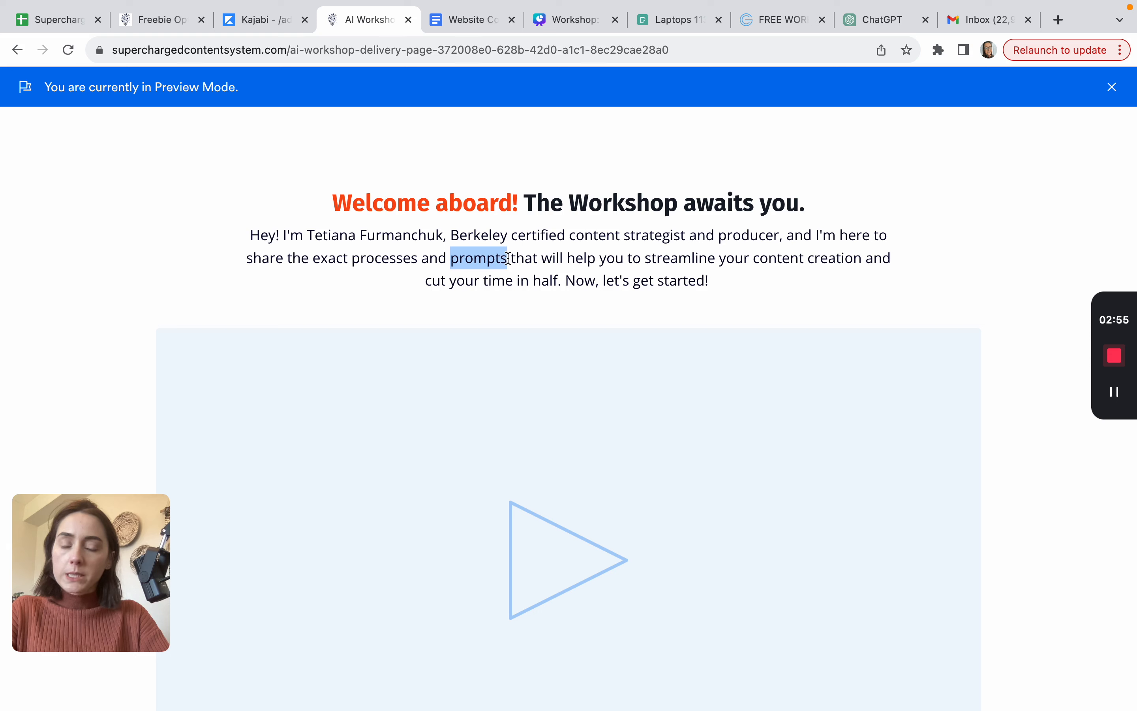
left_click(973, 231)
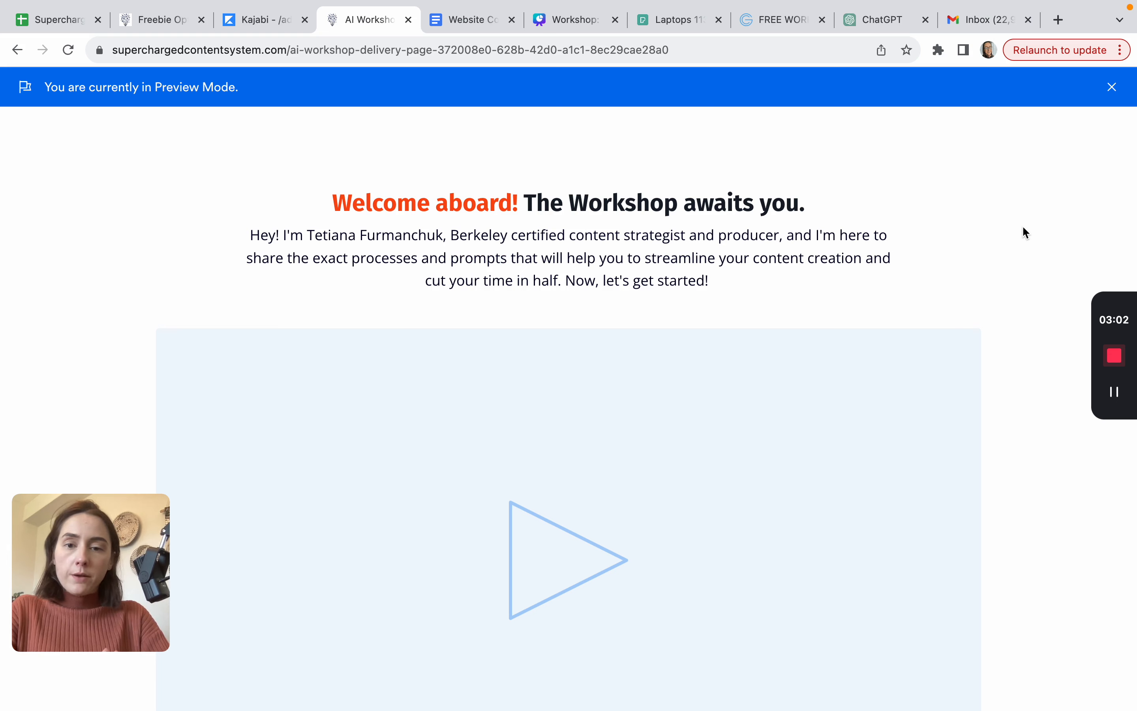
left_click(989, 23)
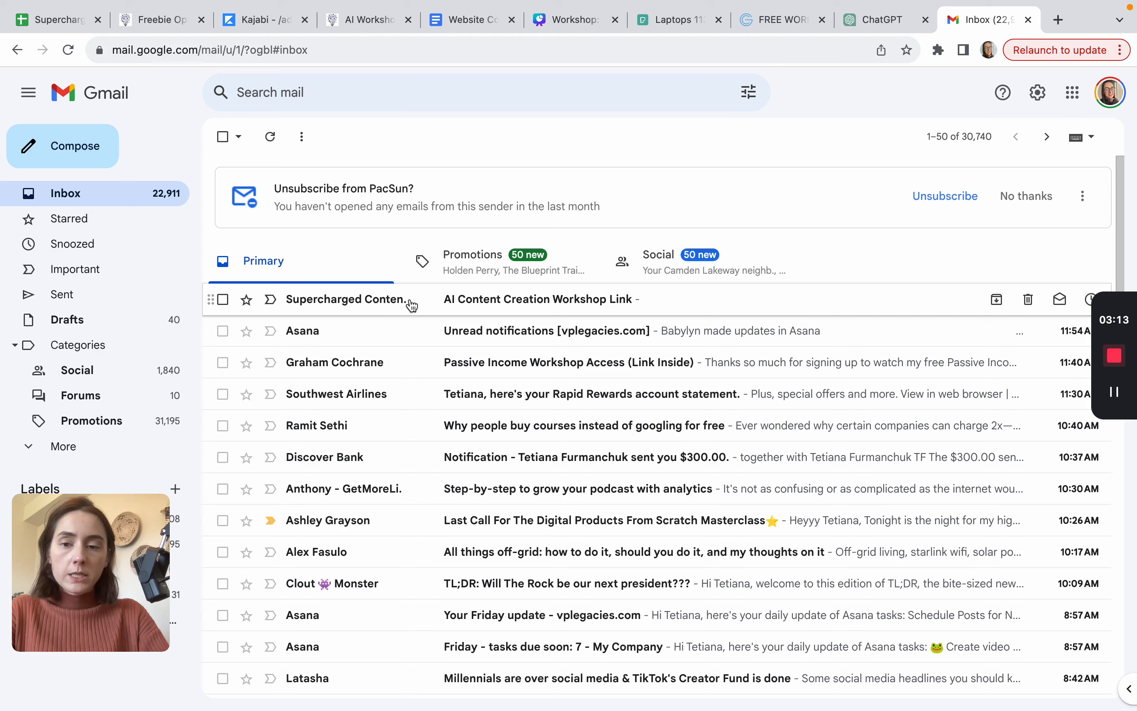
Step: Open the 'AI Content Creation Workshop Link' email and confirm Watch Now opens the workshop delivery page
mouse_move(346, 299)
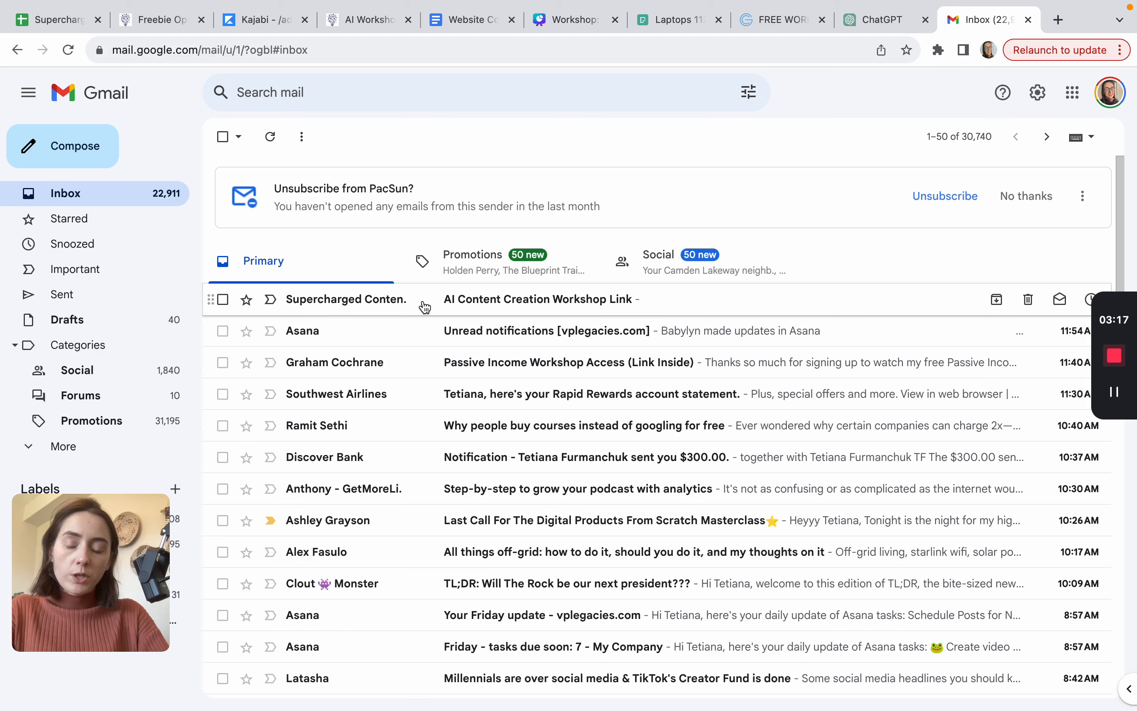
left_click(500, 299)
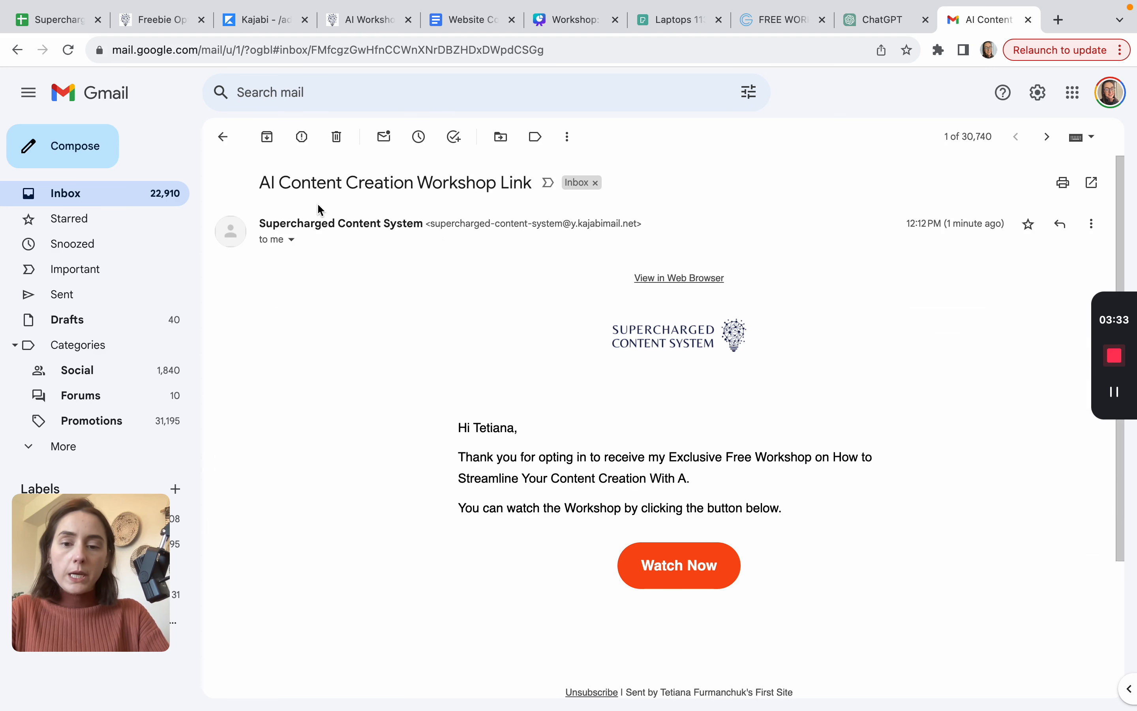
scroll(520, 507, "down", 2)
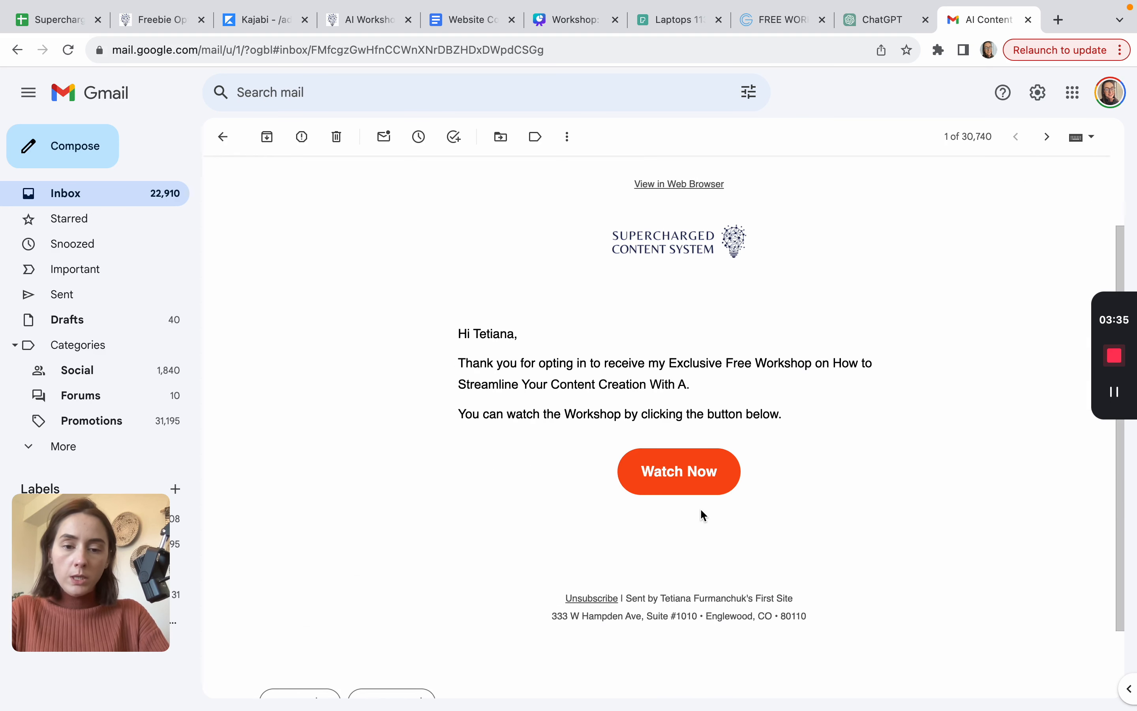
left_click(689, 483)
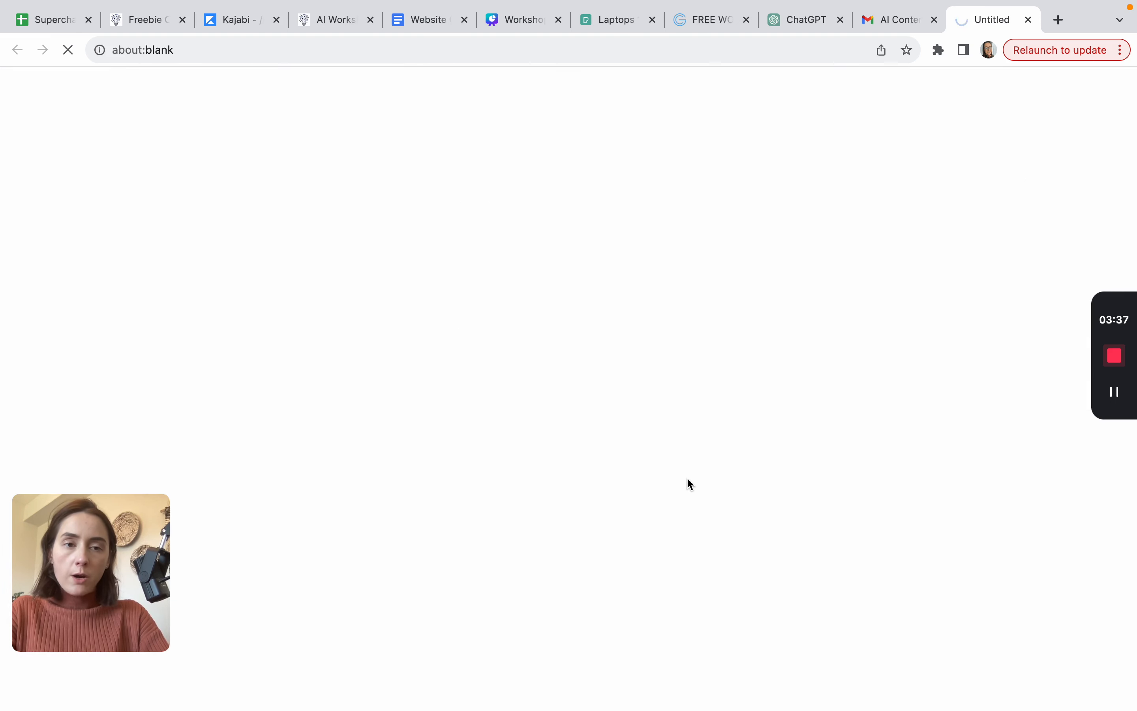
scroll(421, 361, "down", 6)
scroll(421, 361, "up", 6)
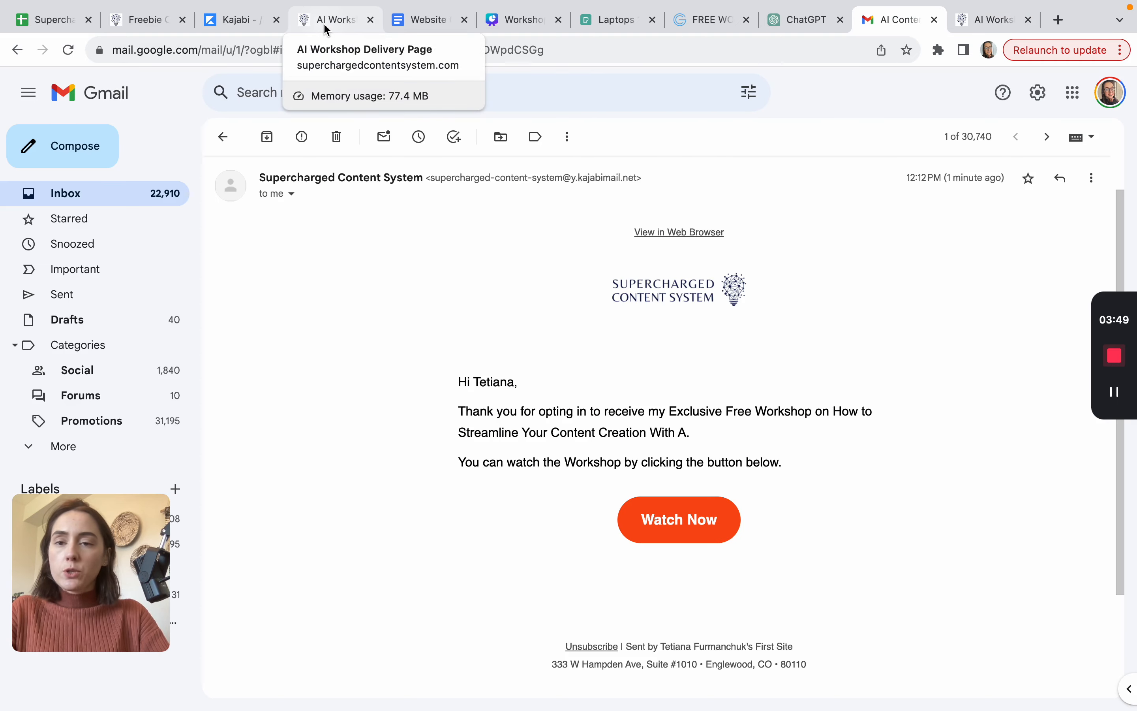
left_click(327, 30)
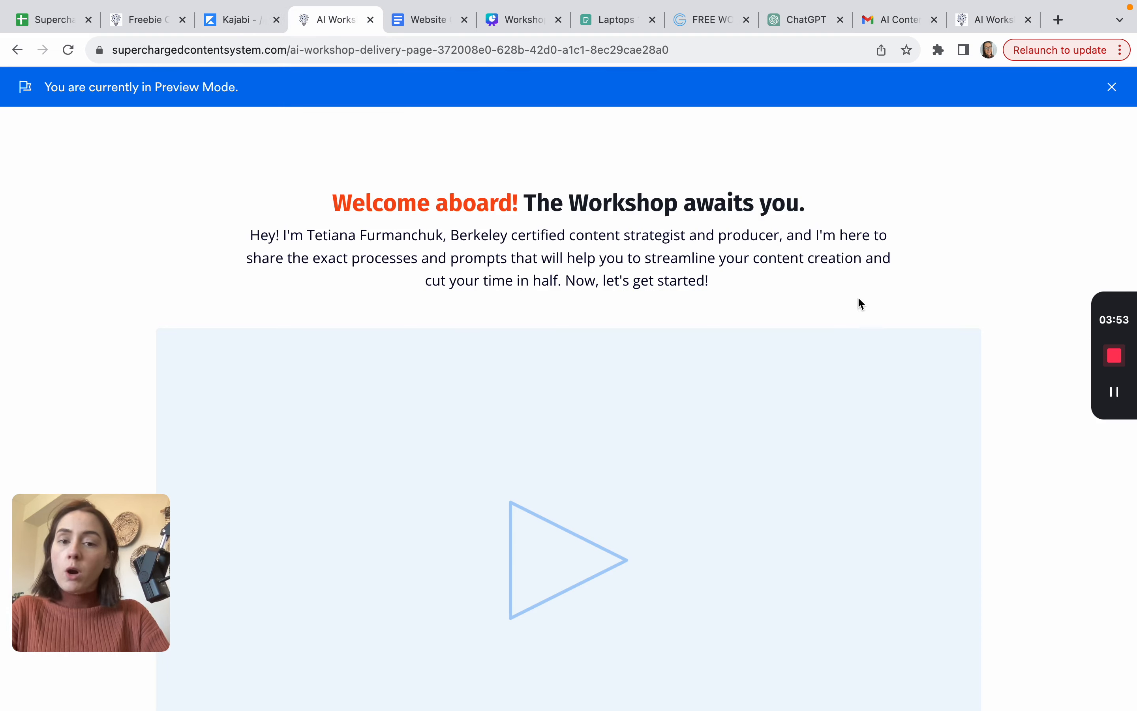
left_click(905, 20)
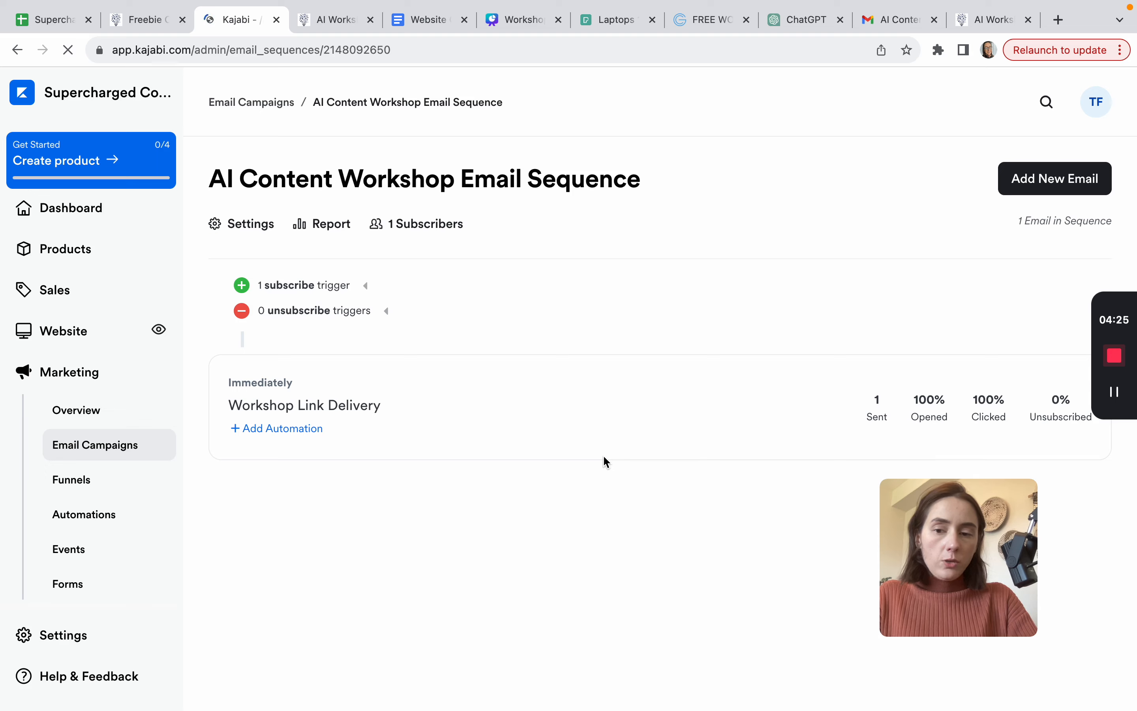
Step: Open the Workshop Link Delivery email and review its content in the editor
left_click(295, 406)
scroll(546, 519, "down", 8)
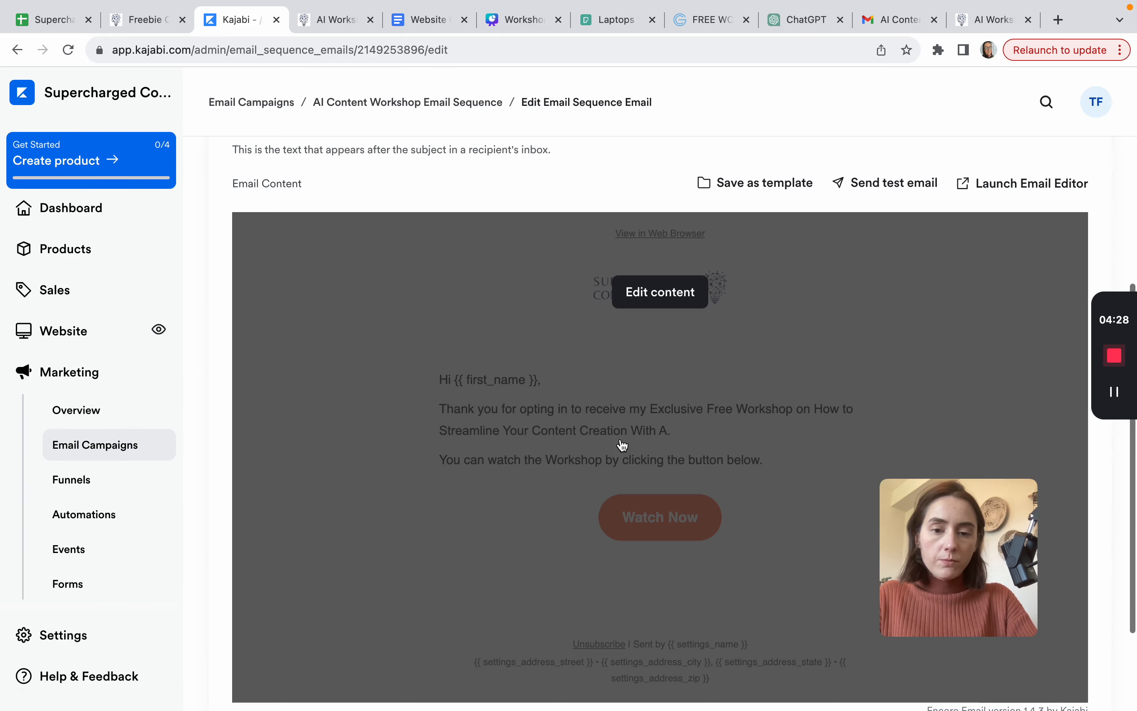
left_click(660, 291)
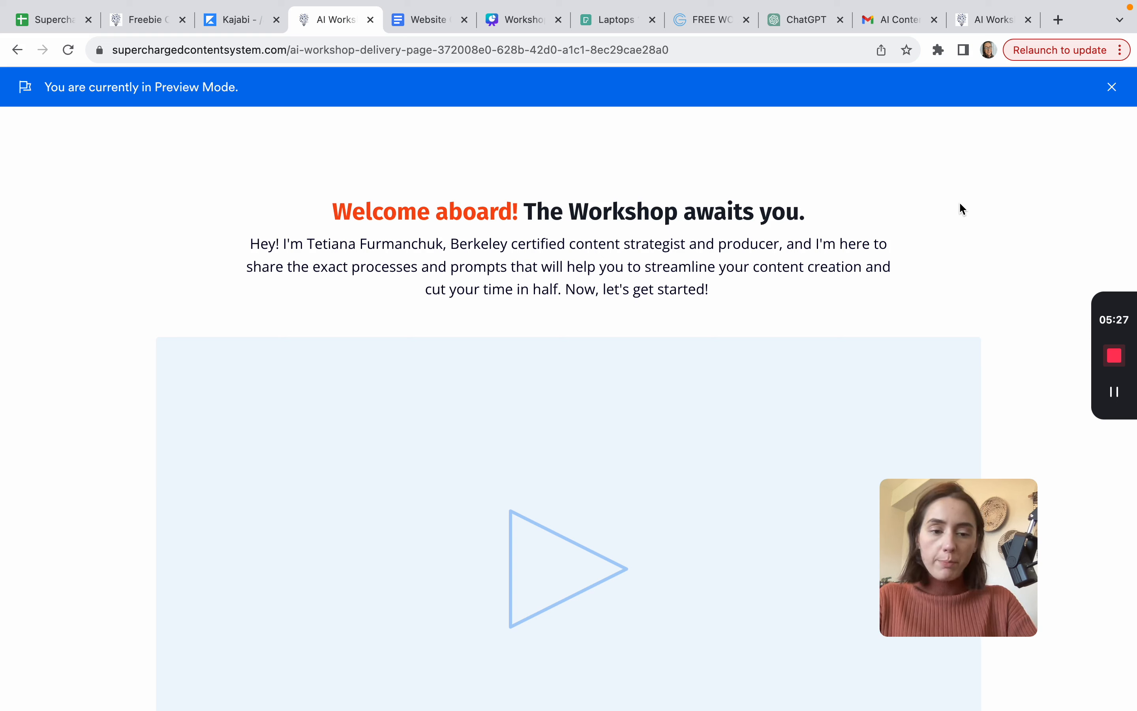
scroll(647, 464, "down", 7)
scroll(675, 381, "up", 6)
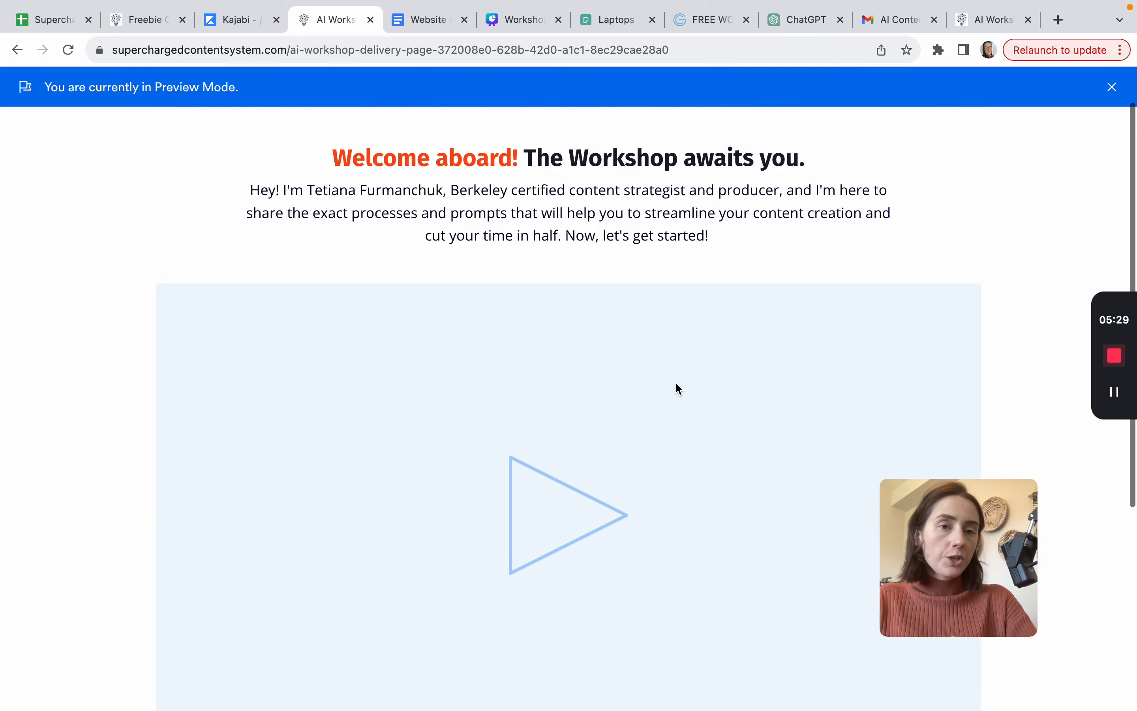
Step: Save the Workshop Link Delivery email and go back to the AI Content Workshop Email Sequence
left_click(891, 20)
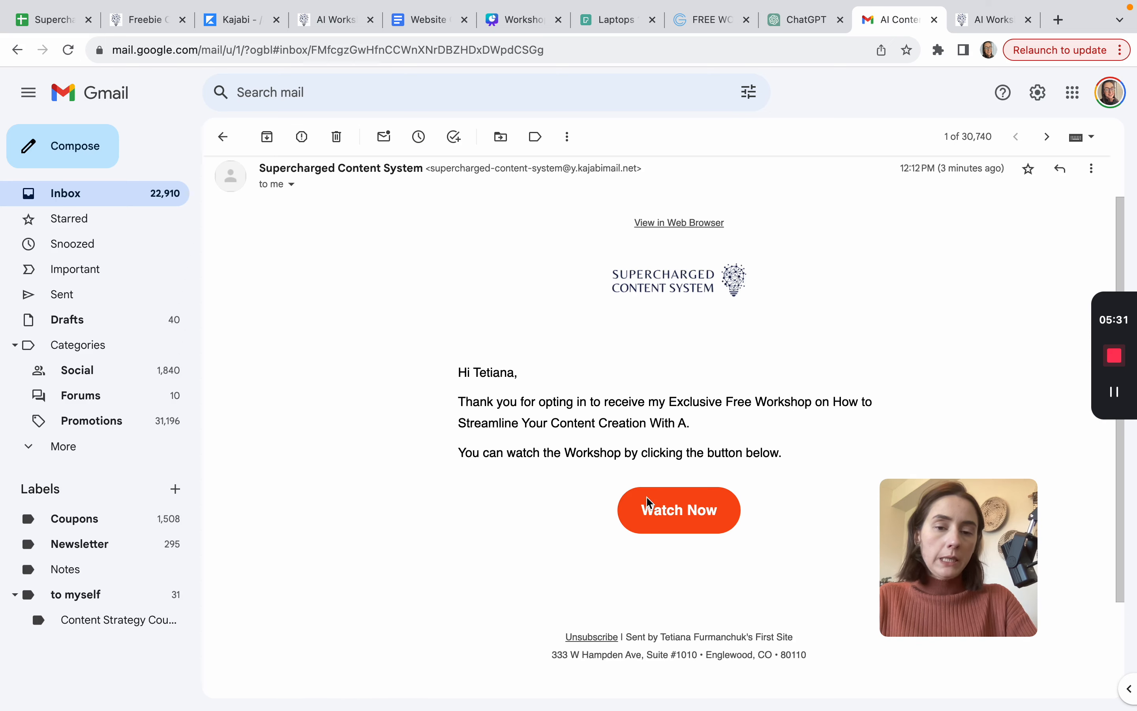
scroll(647, 497, "up", 1)
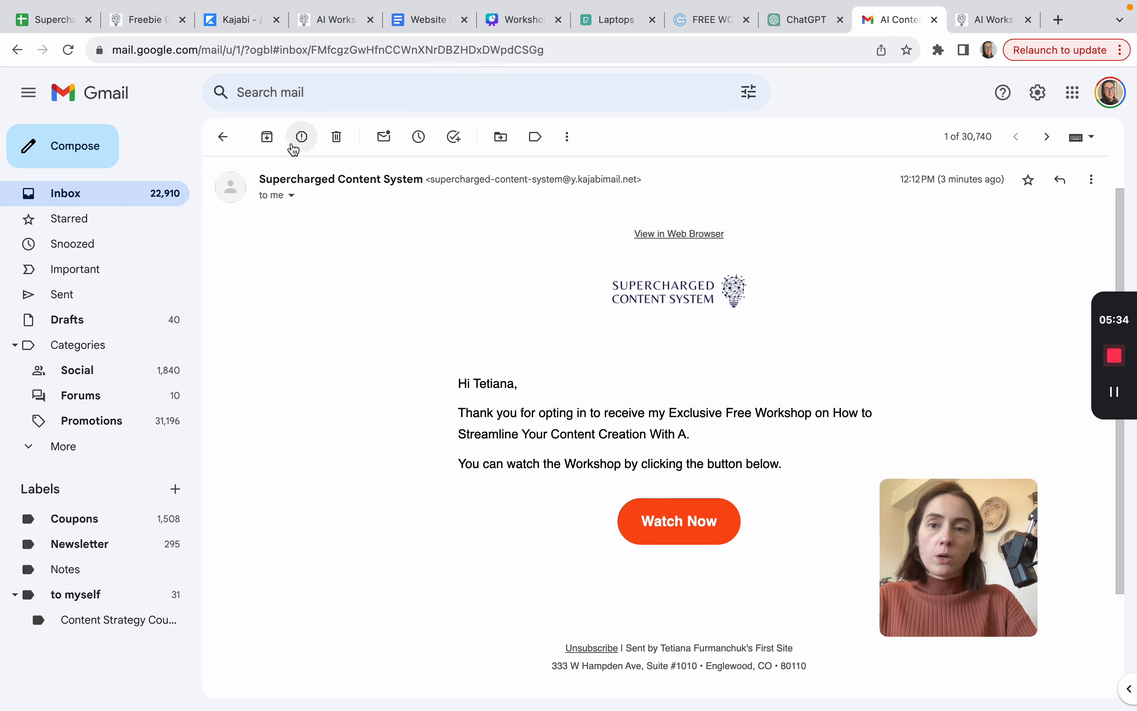
left_click(244, 20)
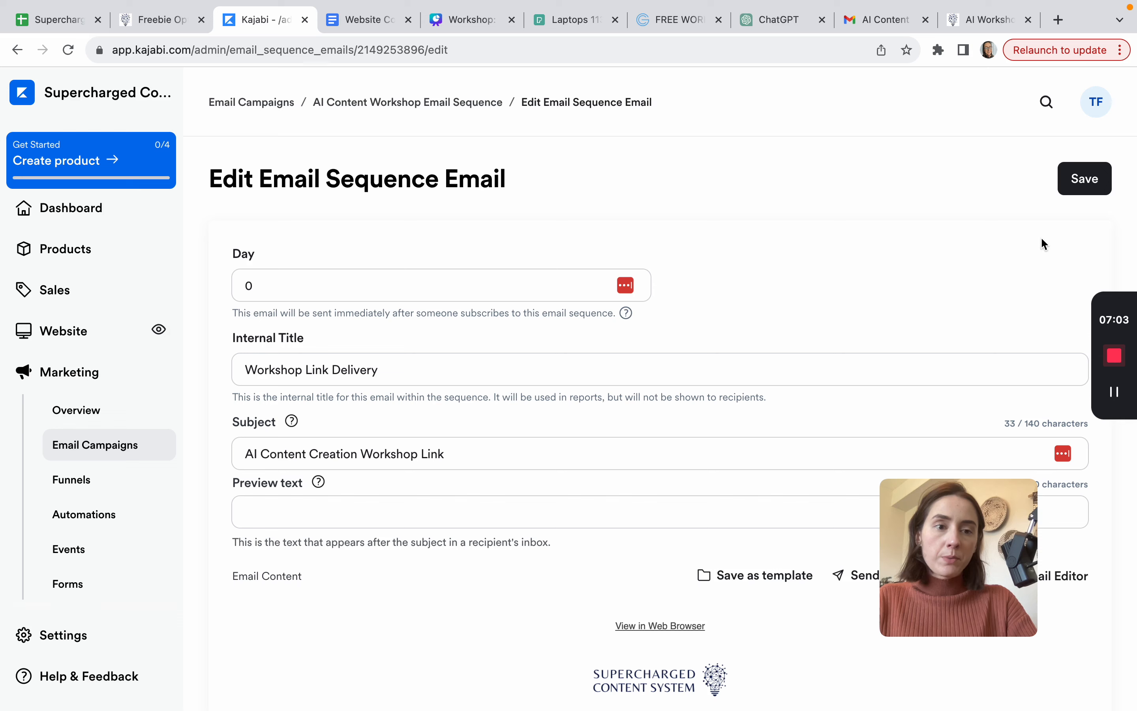
left_click(1095, 182)
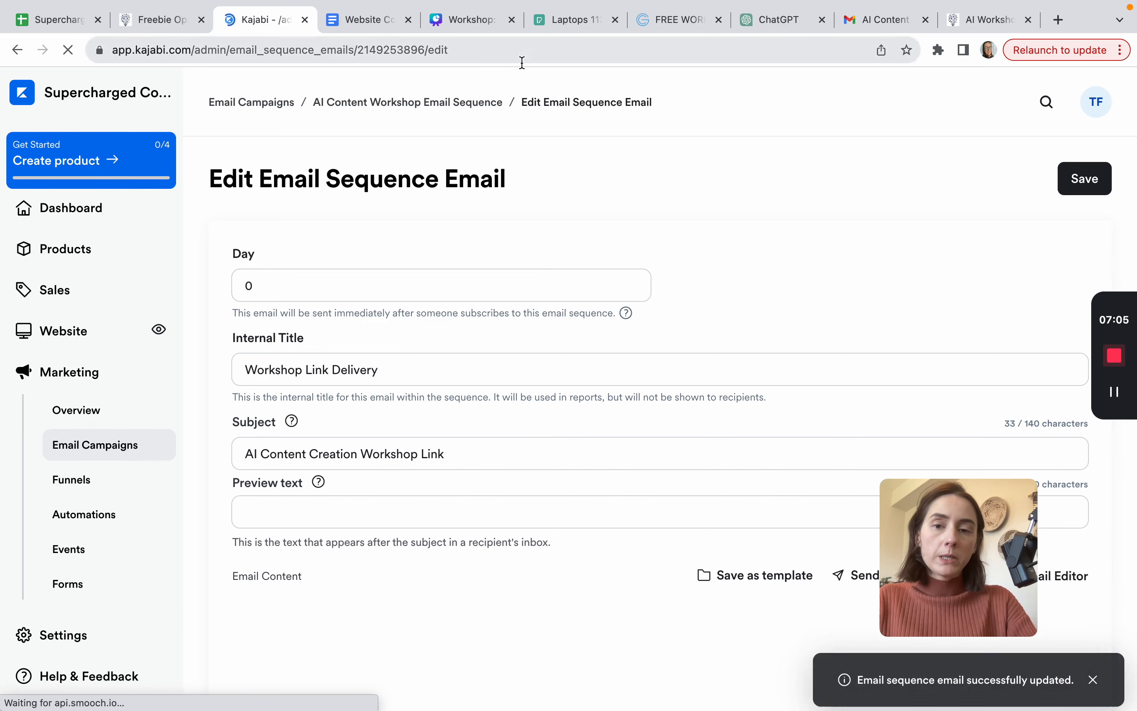
left_click(460, 104)
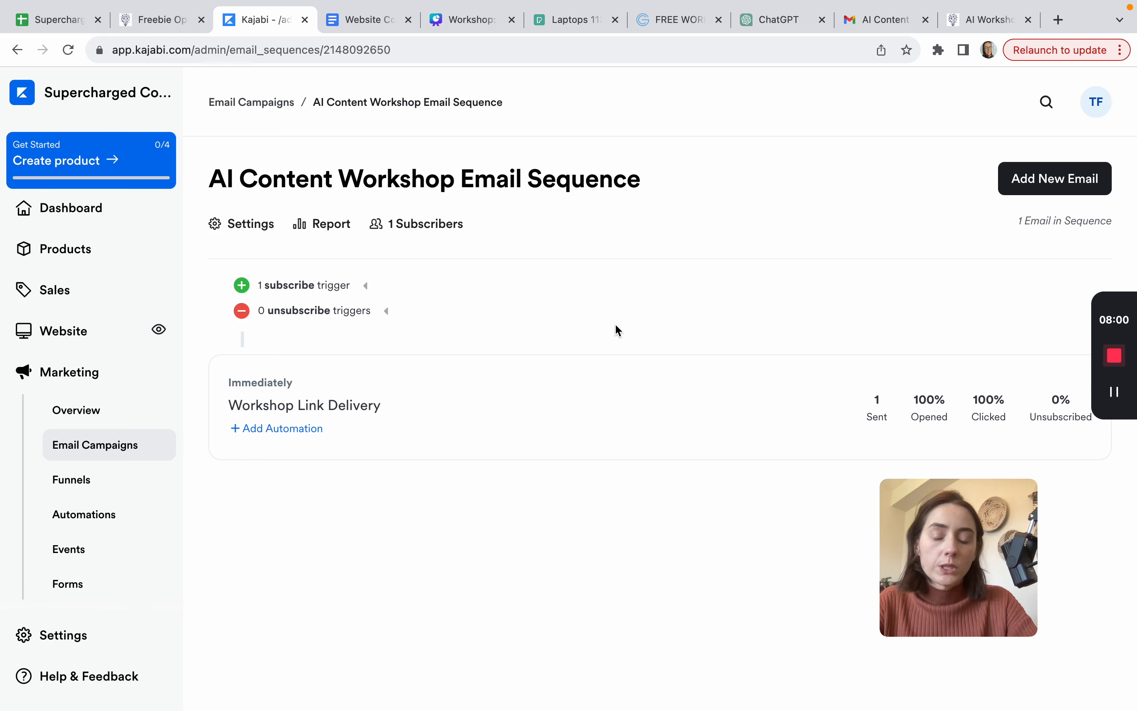
Step: Add 'Email 2' to the sequence, scheduled for Day 1 at 11:00 AM, and save it
left_click(1056, 183)
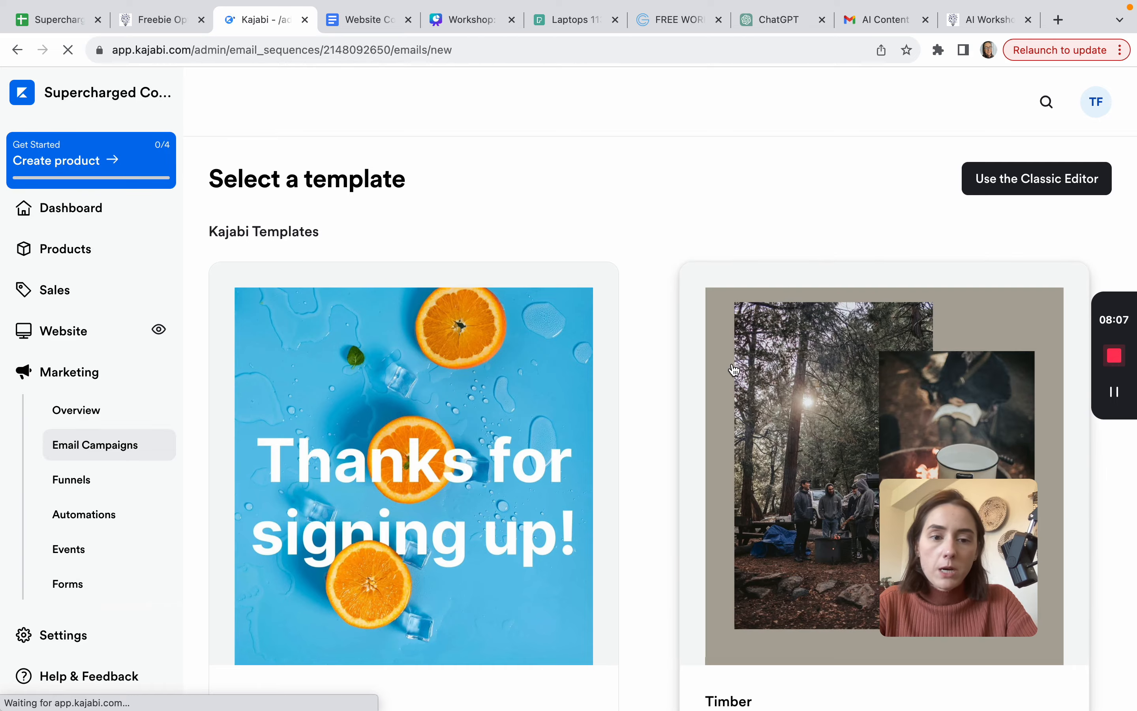
scroll(736, 370, "down", 20)
scroll(734, 367, "up", 15)
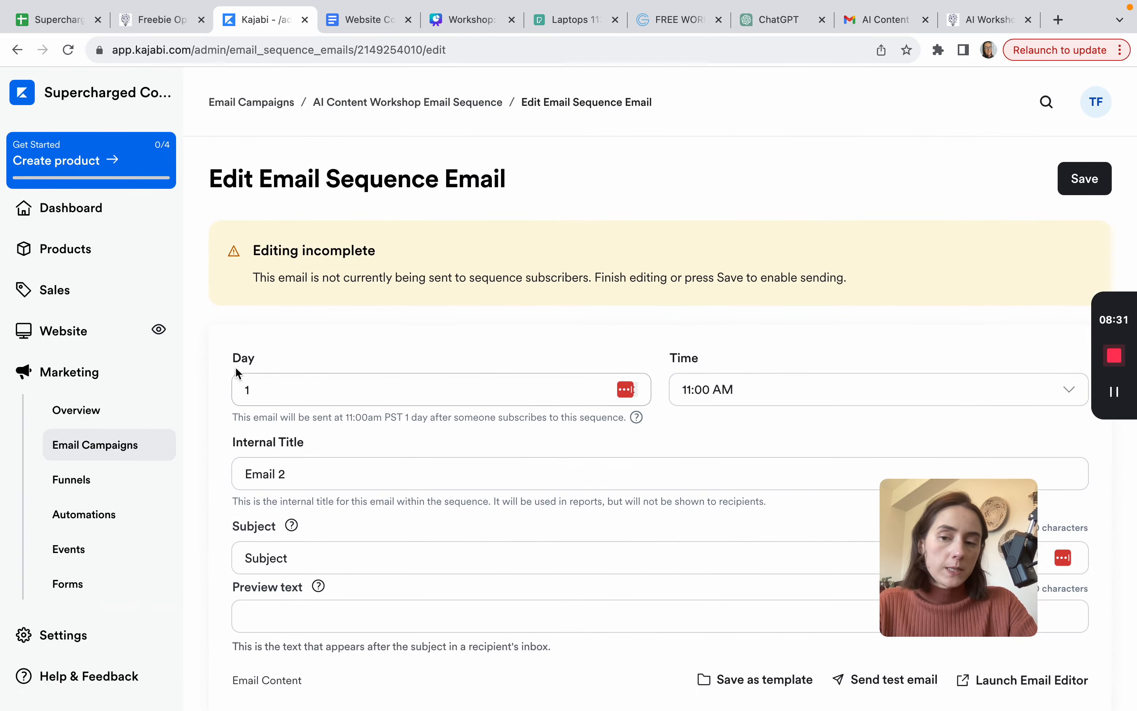
scroll(271, 400, "down", 2)
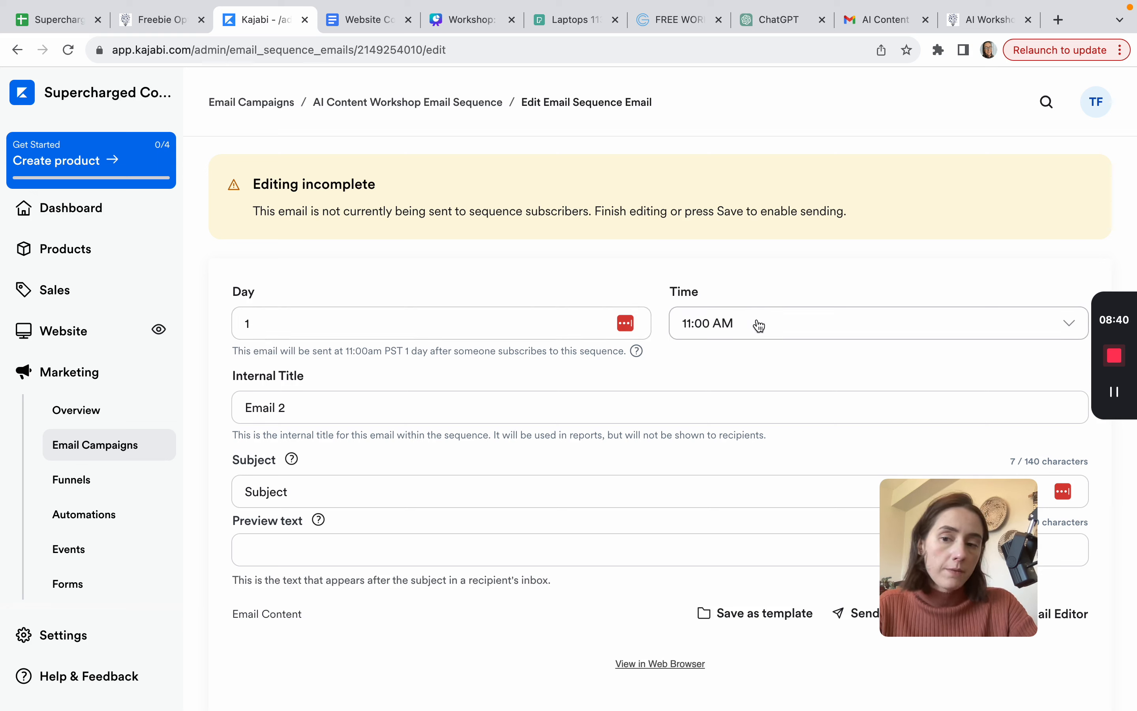
scroll(485, 476, "down", 5)
scroll(486, 476, "up", 3)
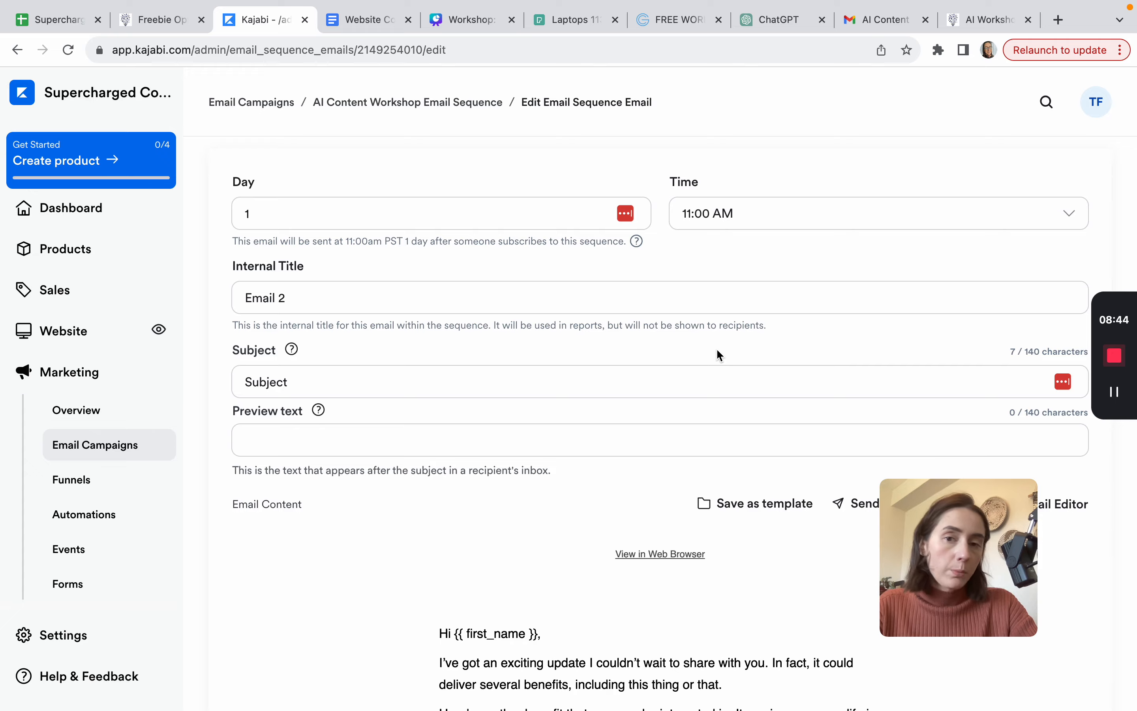
scroll(720, 355, "up", 4)
left_click(1075, 178)
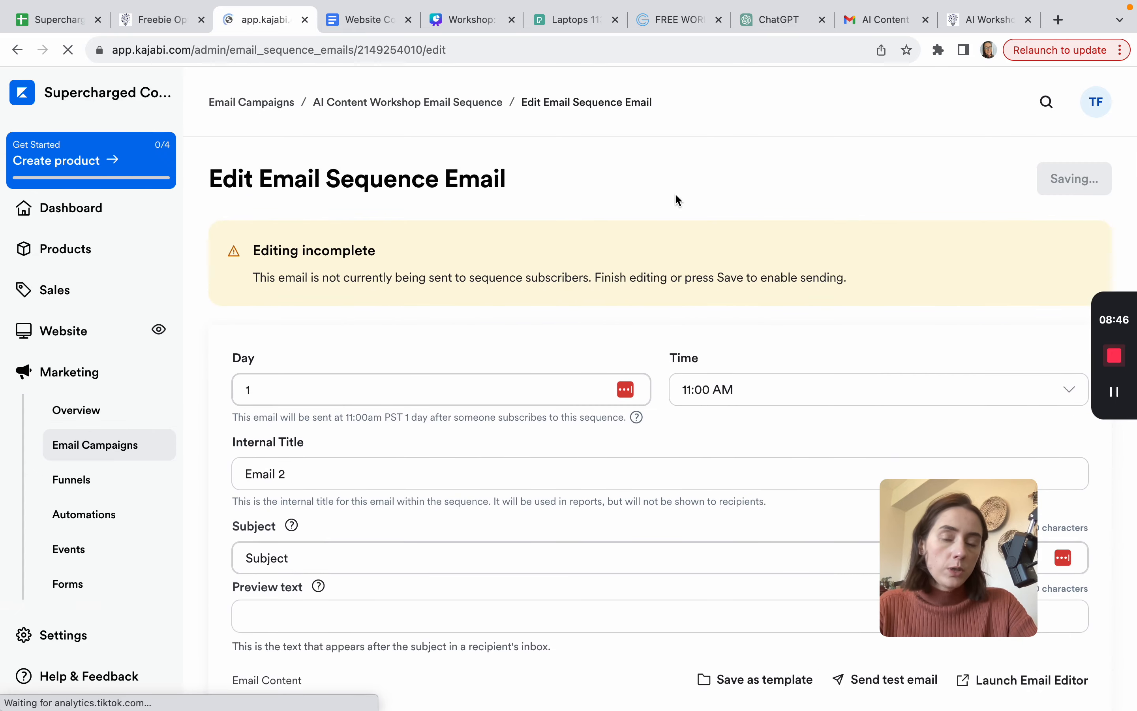
left_click(435, 103)
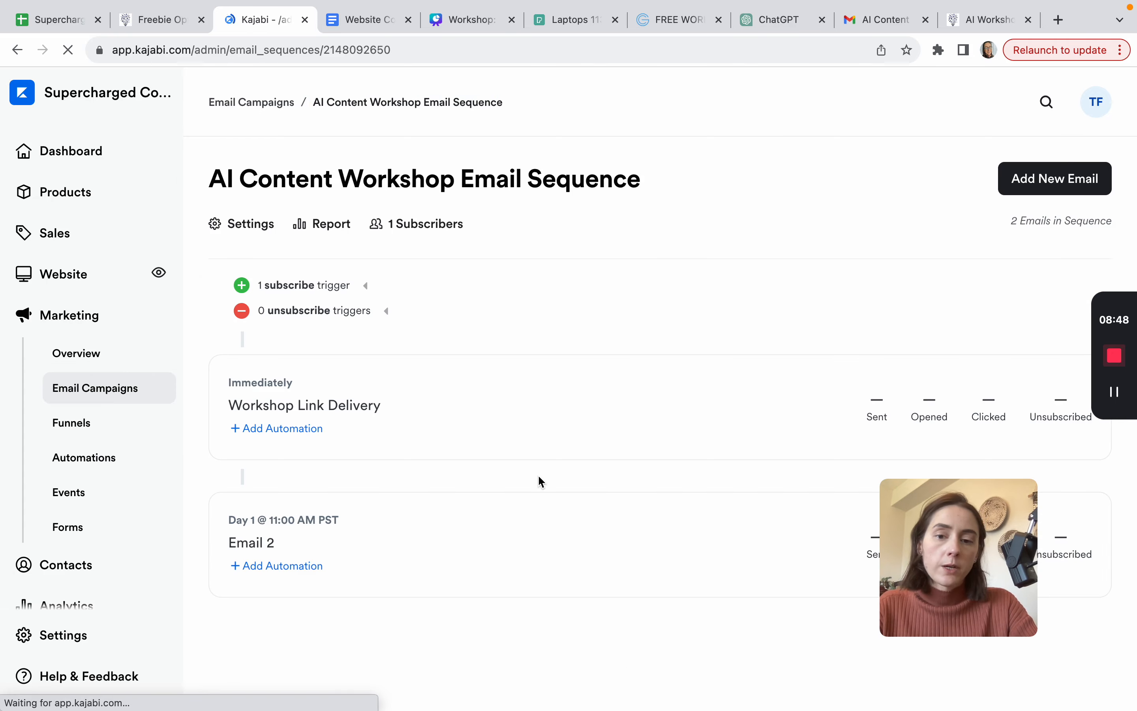